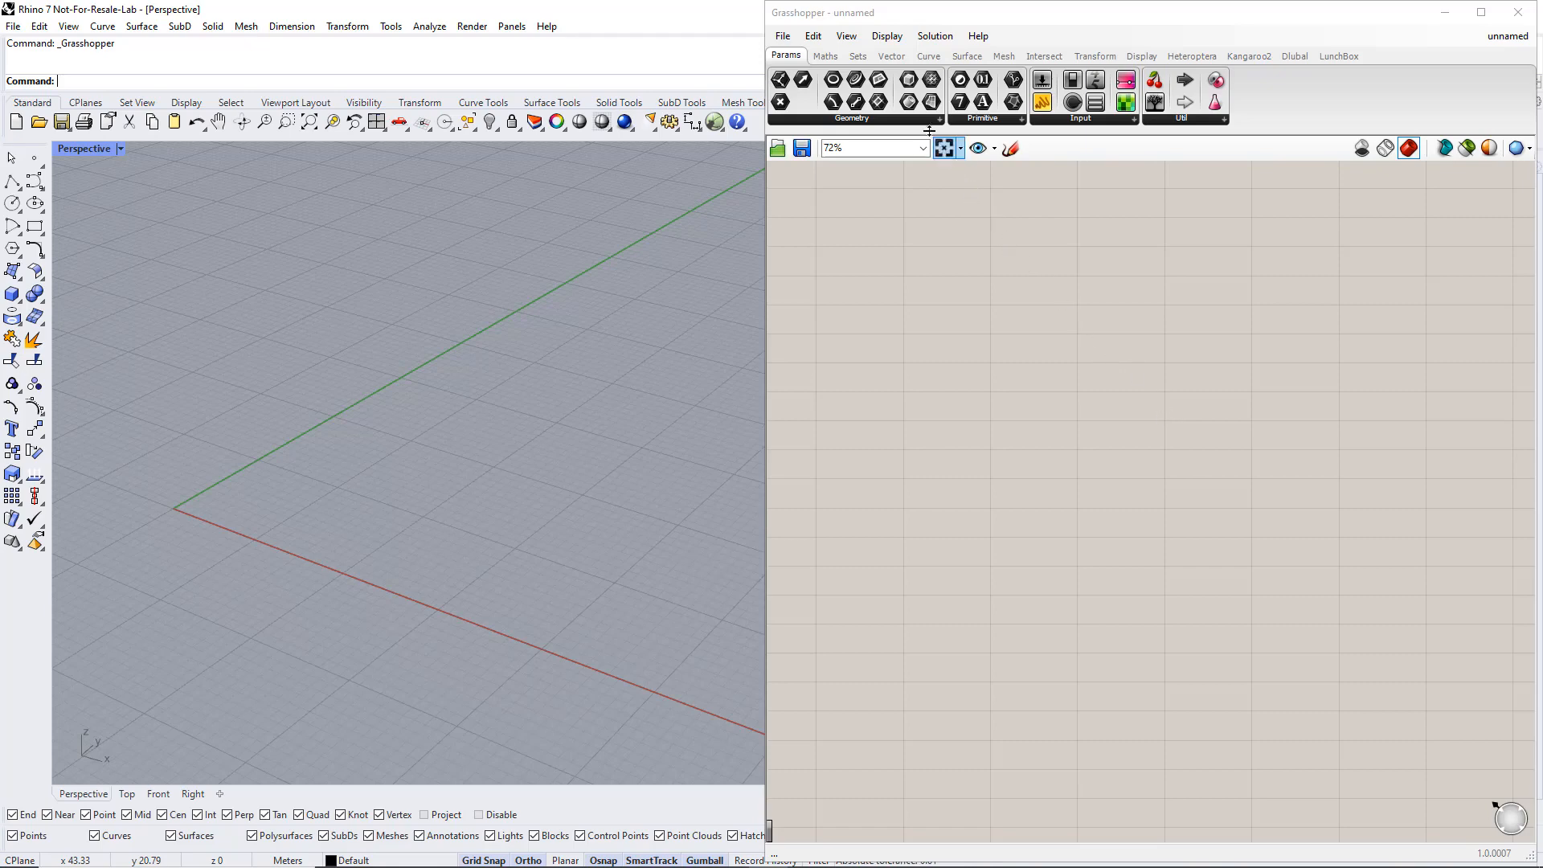
Place a Construct Point component on the canvas and make two copies of it below the original
{"action": "left_click", "coordinate": [895, 60]}
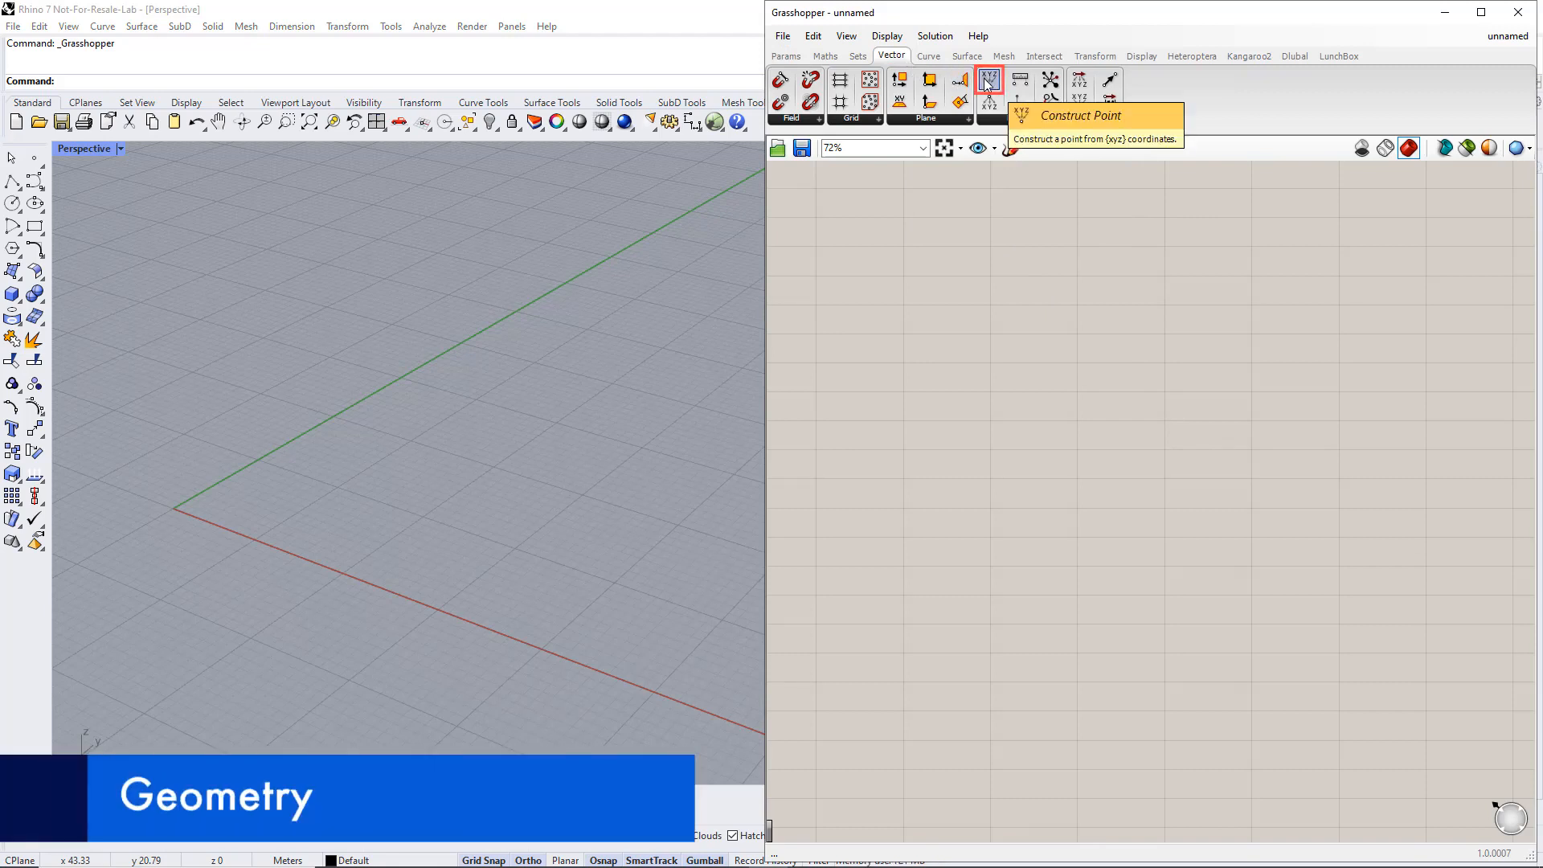
{"action": "left_click_drag", "start_coordinate": [984, 79], "coordinate": [1011, 220]}
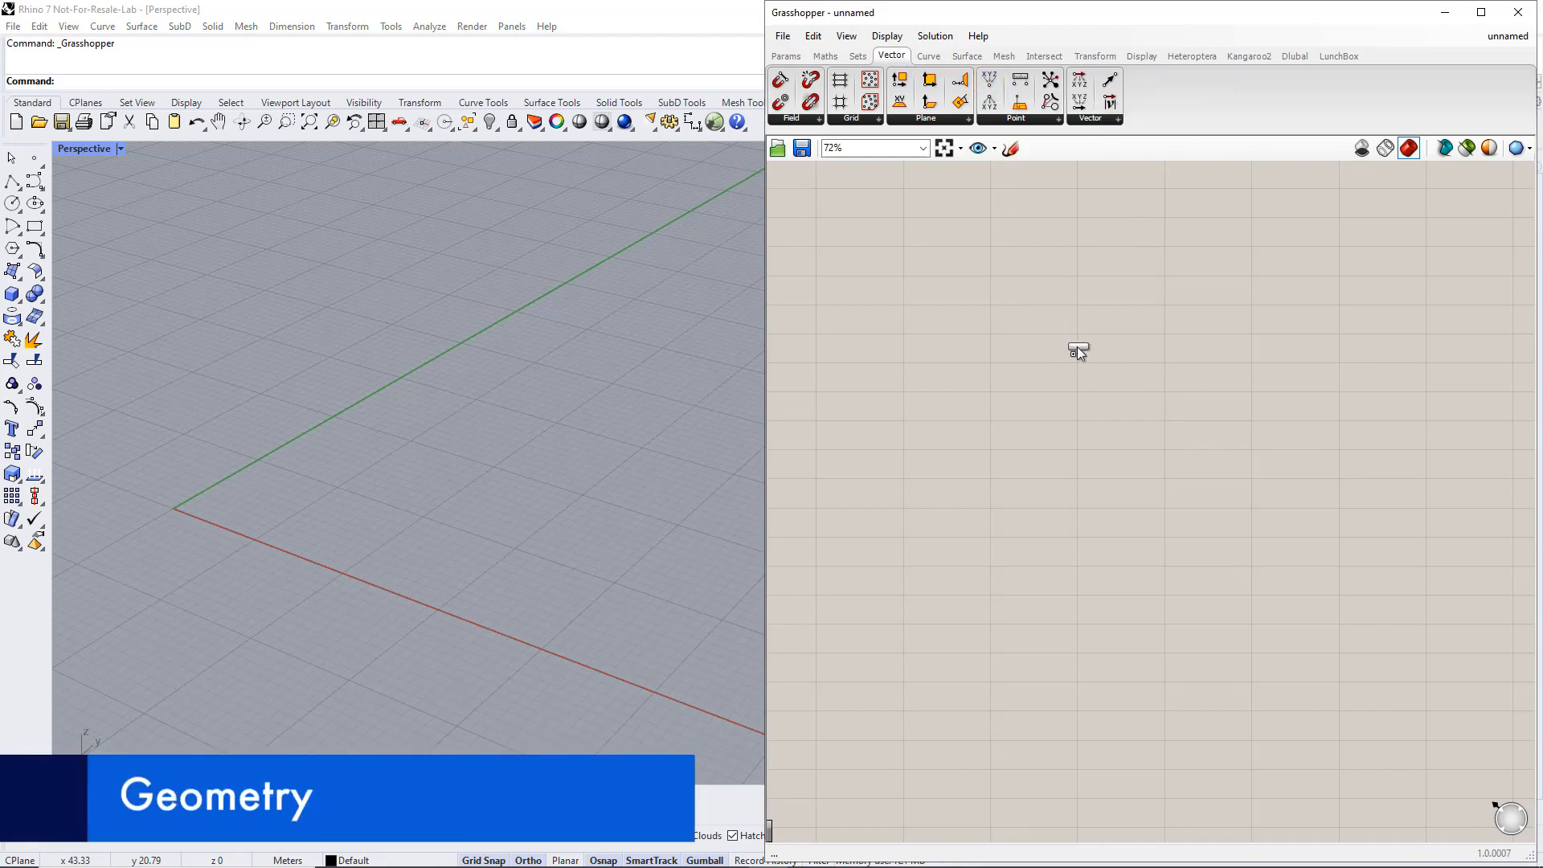
{"action": "left_click_drag", "start_coordinate": [1077, 348], "coordinate": [1118, 413]}
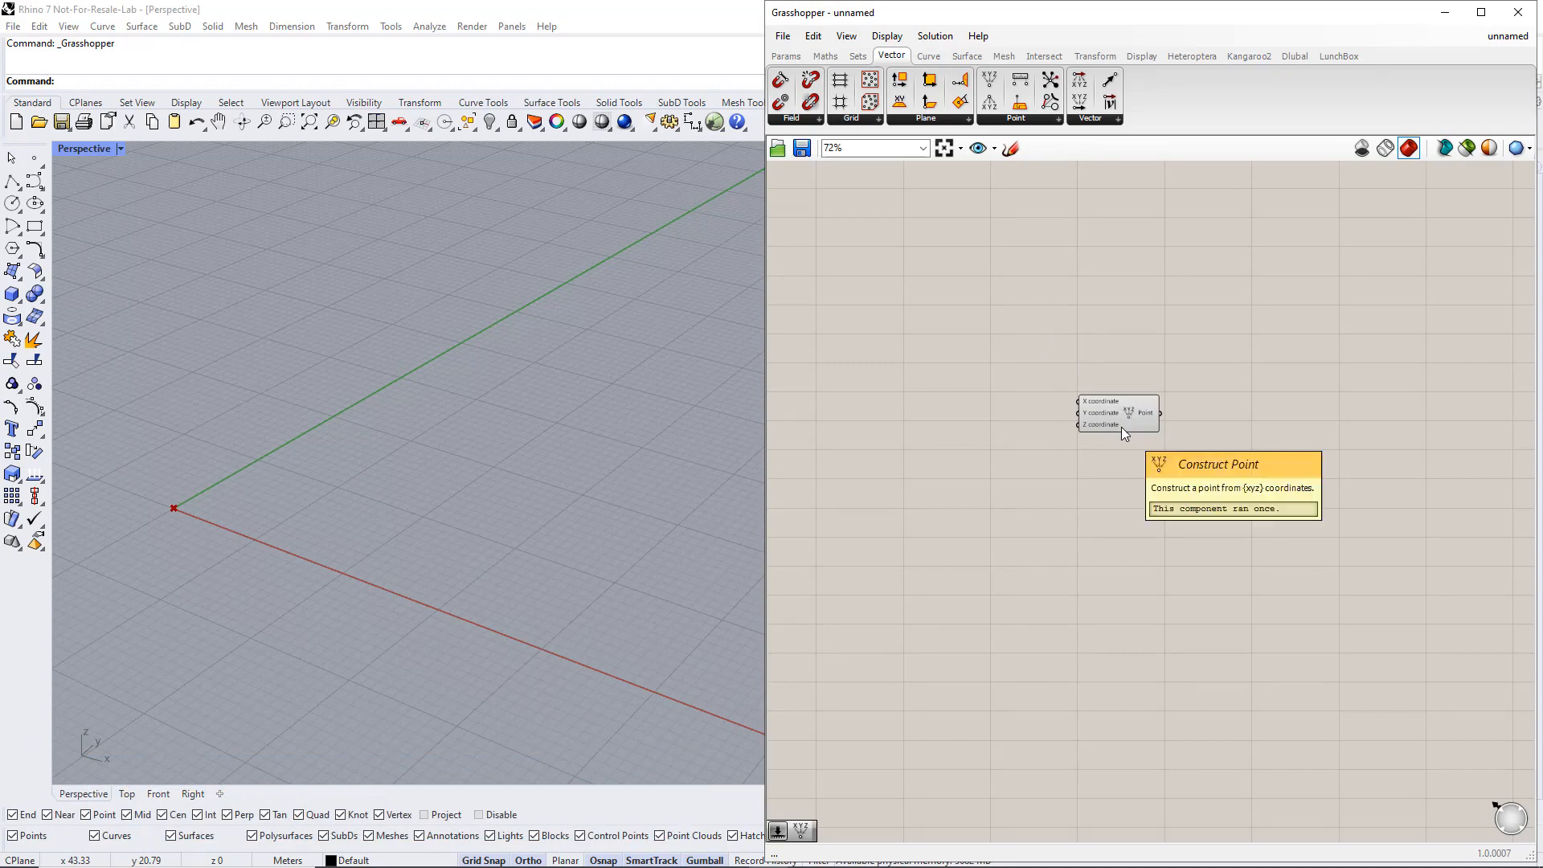
{"action": "left_click", "coordinate": [1122, 423]}
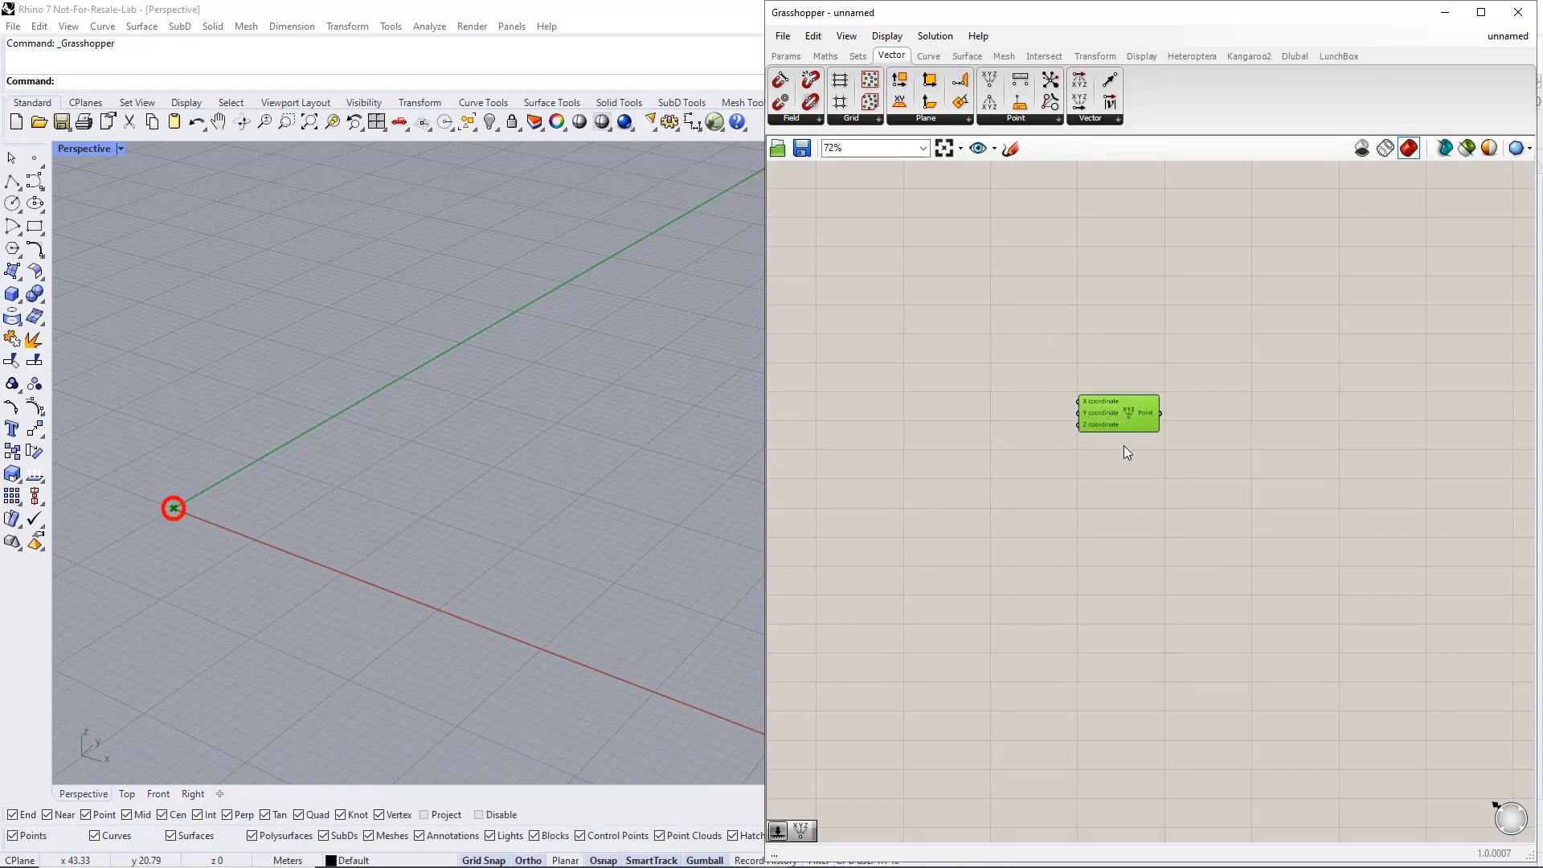
{"action": "left_click", "coordinate": [1124, 446]}
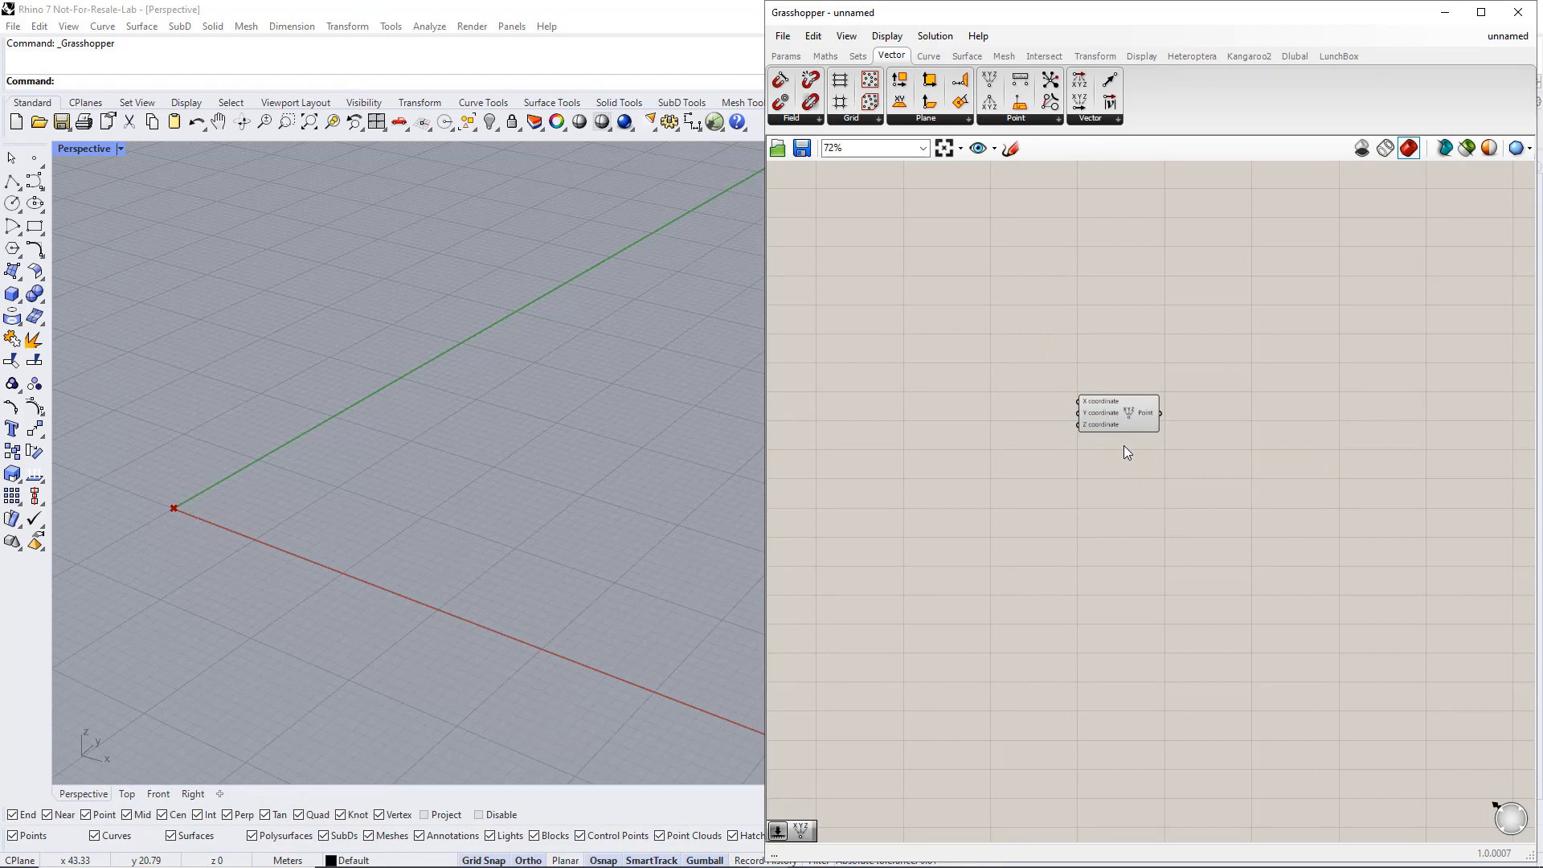
{"action": "left_click_drag", "start_coordinate": [1131, 416], "coordinate": [1130, 613], "text": "alt"}
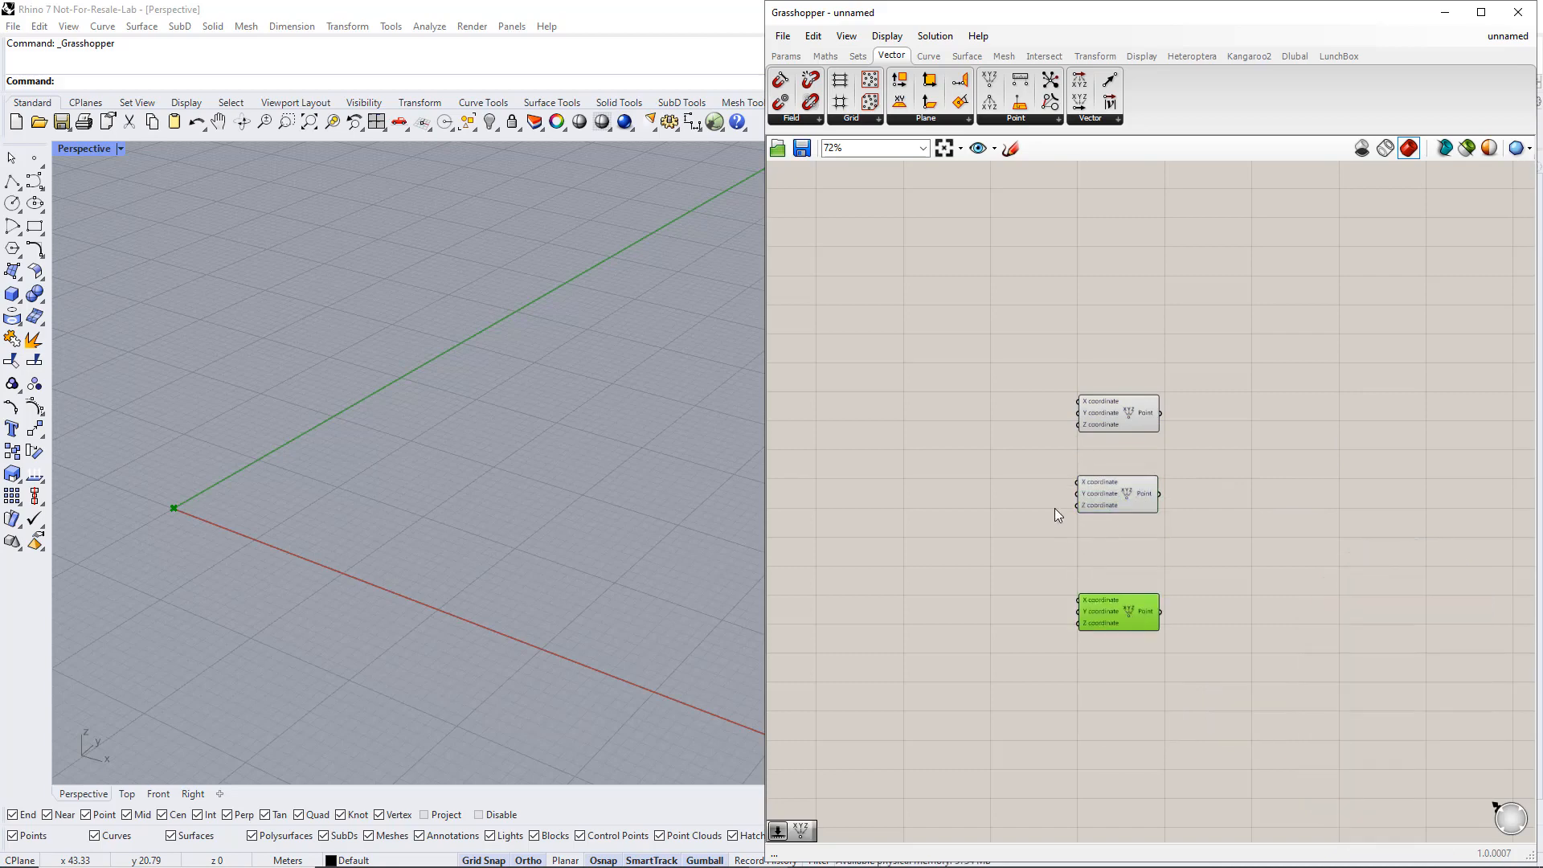
{"action": "left_click", "coordinate": [1013, 488]}
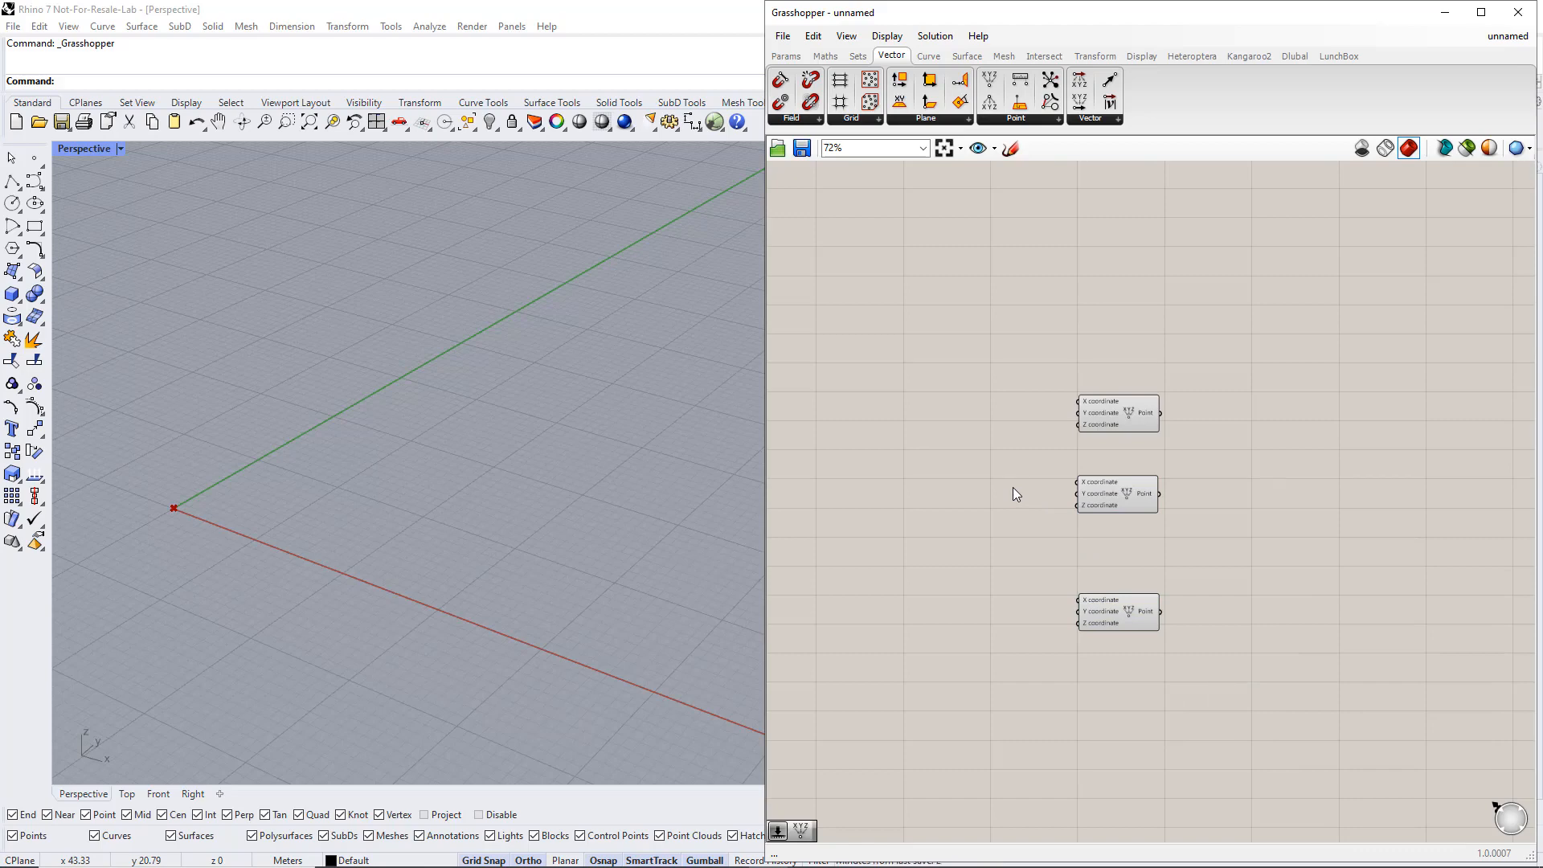
Create a number slider ranging from 1 to 50 and connect it to the second point's X coordinate
{"action": "double_click", "coordinate": [986, 485]}
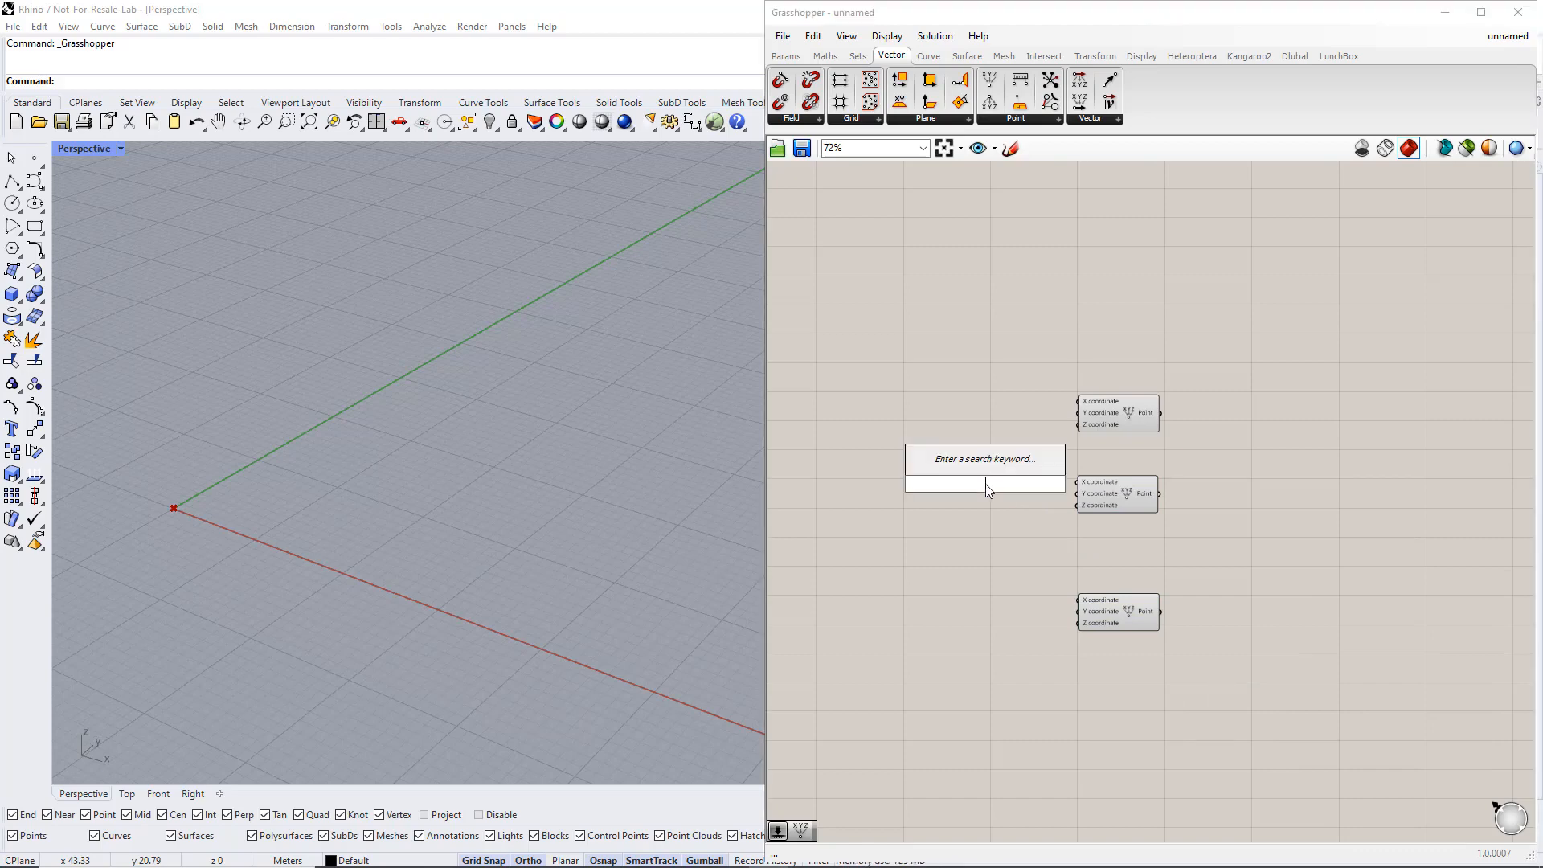
{"action": "type", "text": "1.5"}
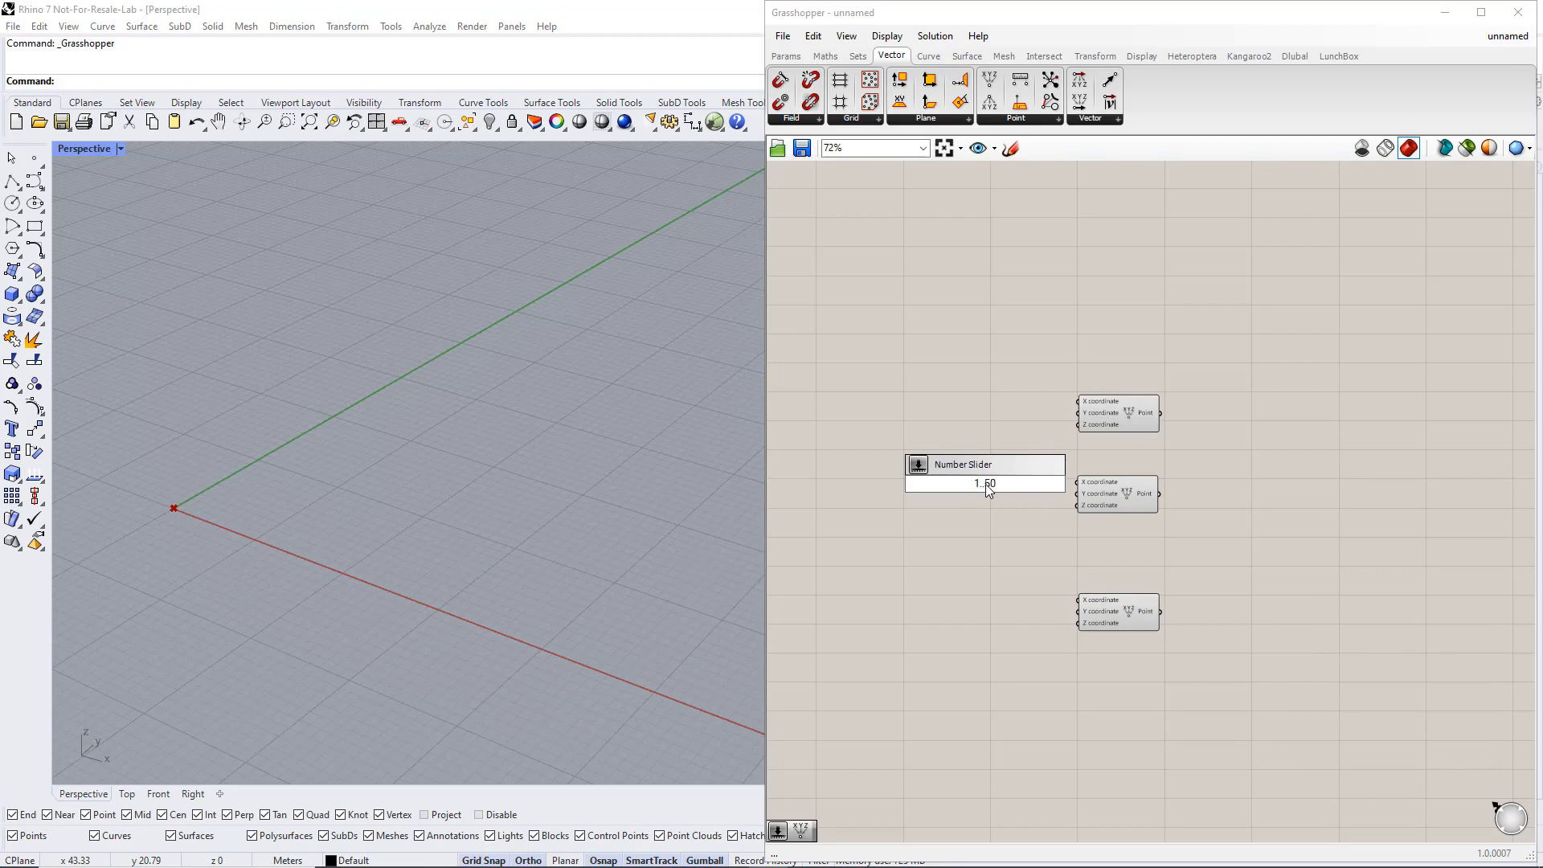
{"action": "key", "text": "Return"}
{"action": "left_click_drag", "start_coordinate": [1045, 483], "coordinate": [1075, 482]}
Rename the slider Width and set its value to 20
{"action": "right_click", "coordinate": [951, 482]}
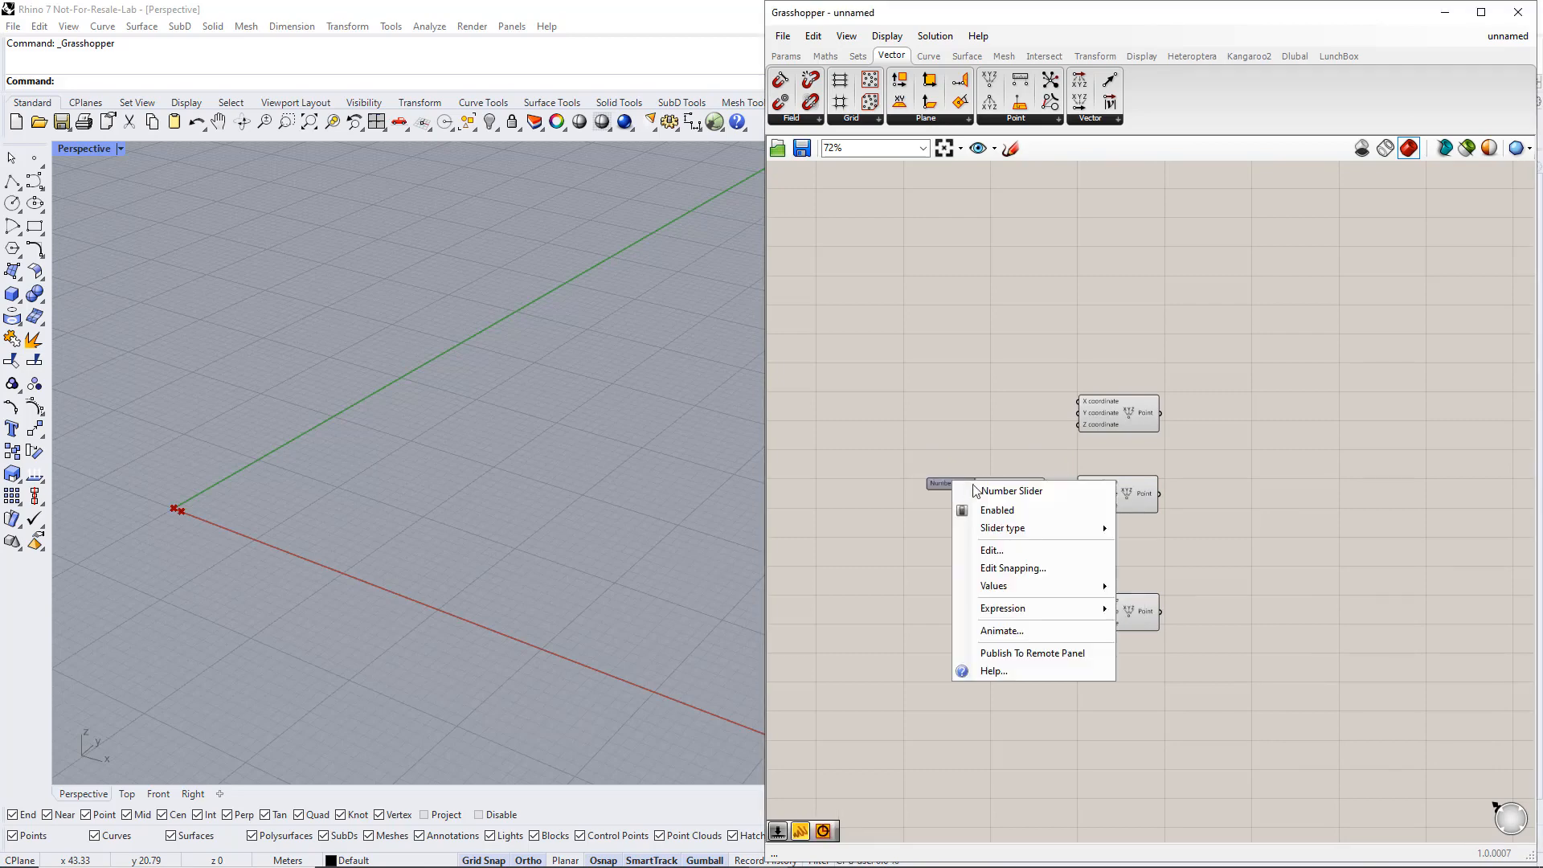
{"action": "left_click", "coordinate": [986, 491]}
{"action": "type", "text": "Width"}
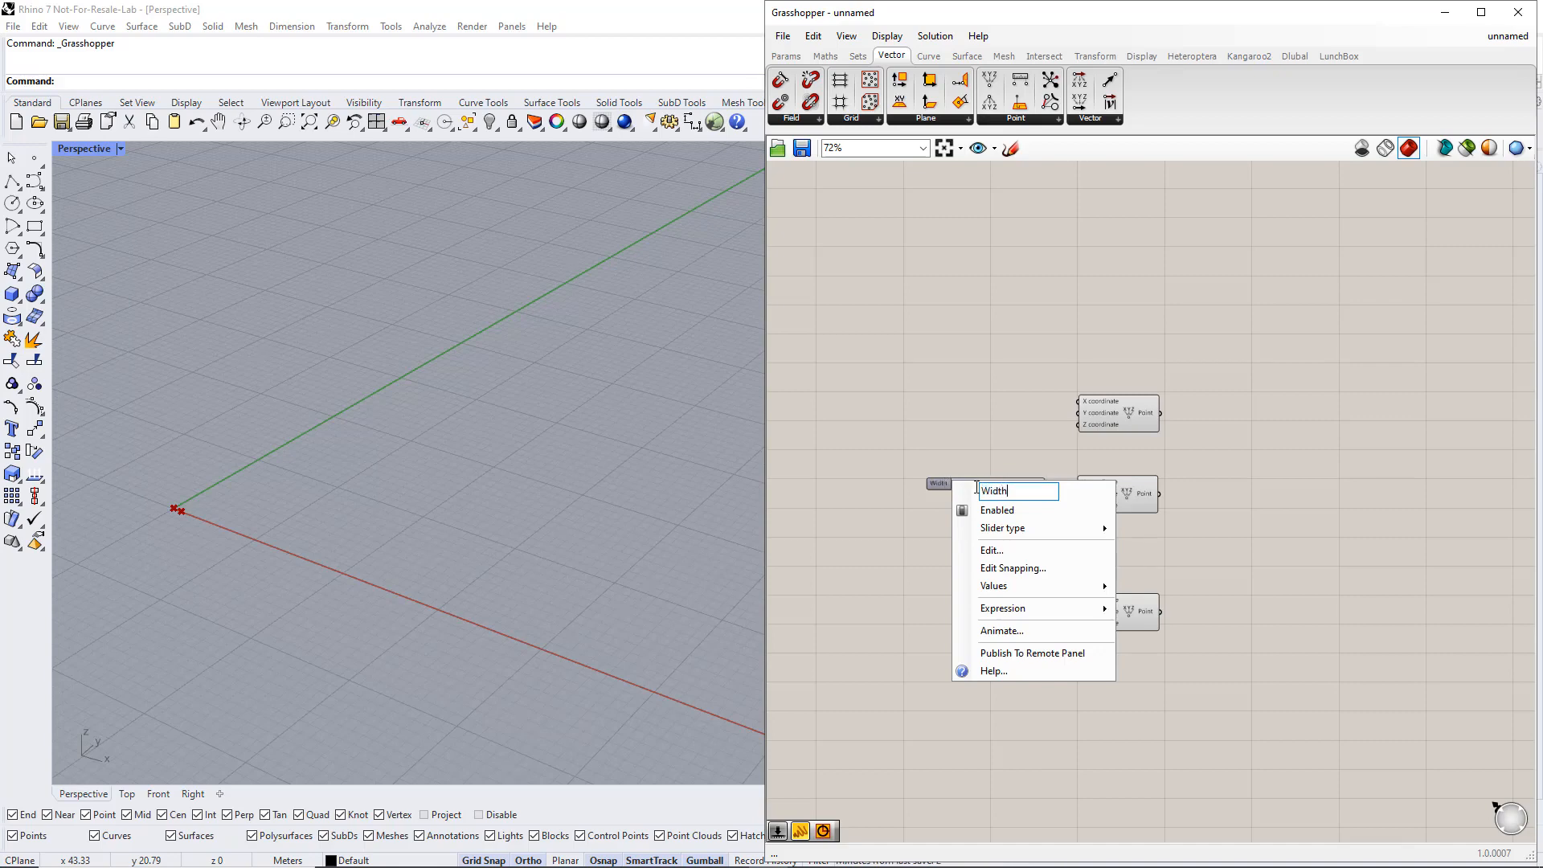
{"action": "key", "text": "Return"}
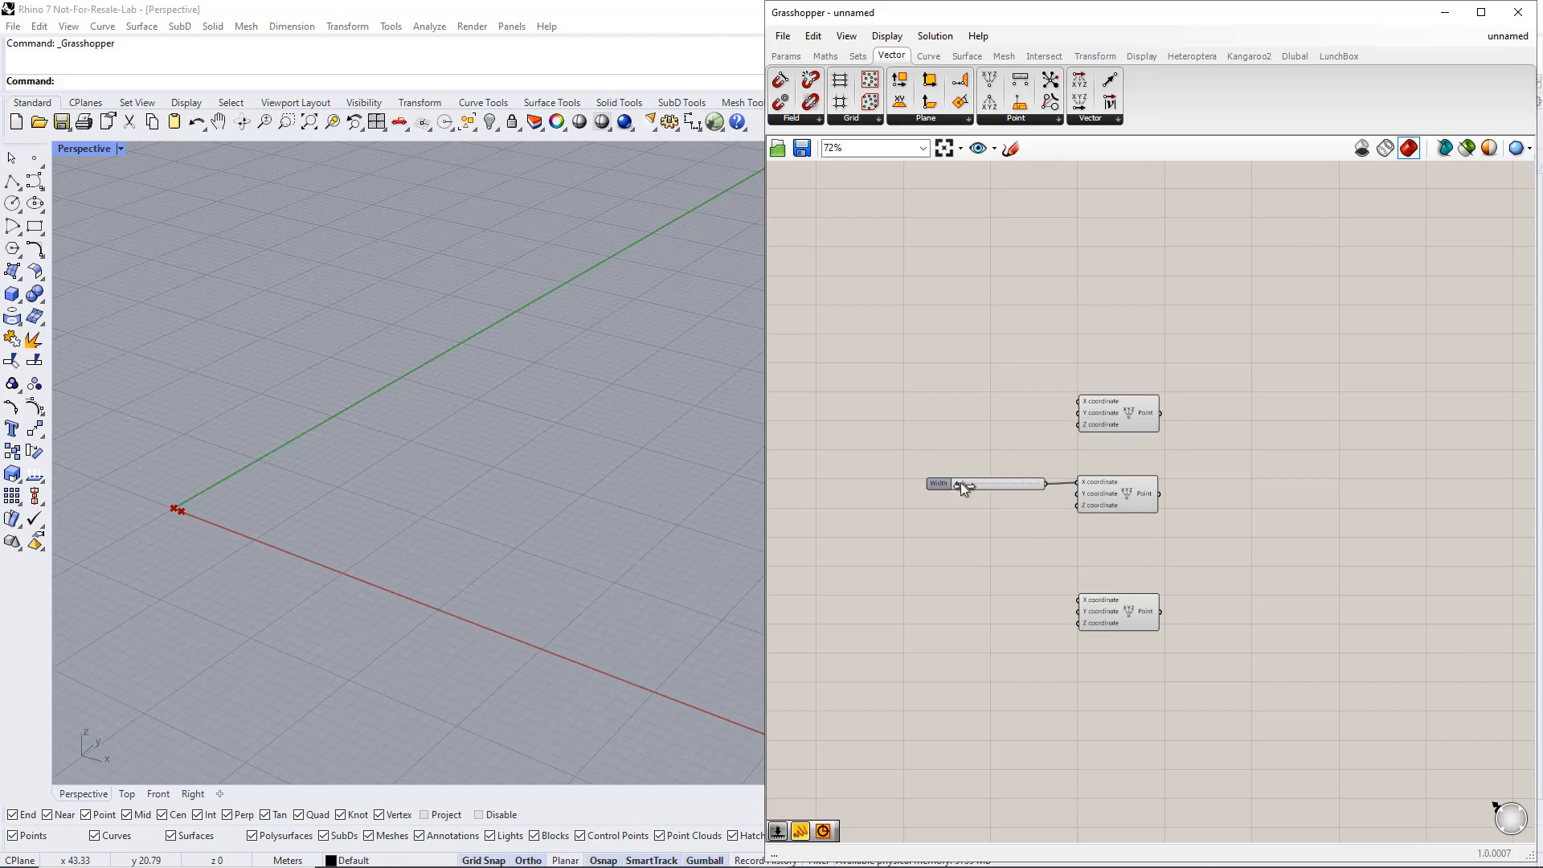
{"action": "left_click_drag", "start_coordinate": [961, 485], "coordinate": [990, 486]}
Add a Division component beside the third point and feed the Width slider into its A input
{"action": "left_click", "coordinate": [827, 58]}
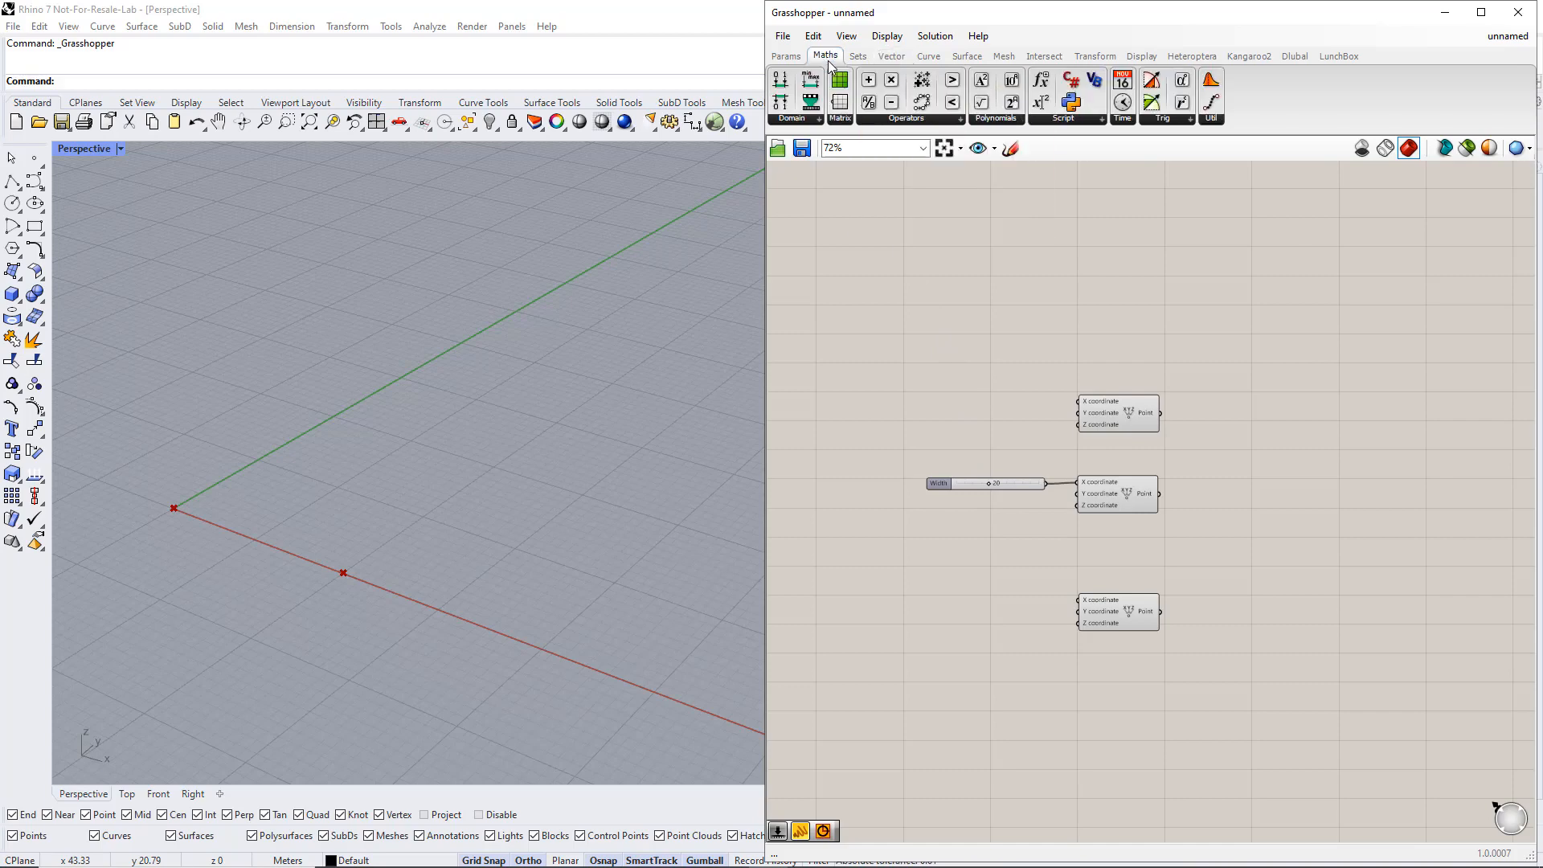
{"action": "left_click", "coordinate": [936, 117]}
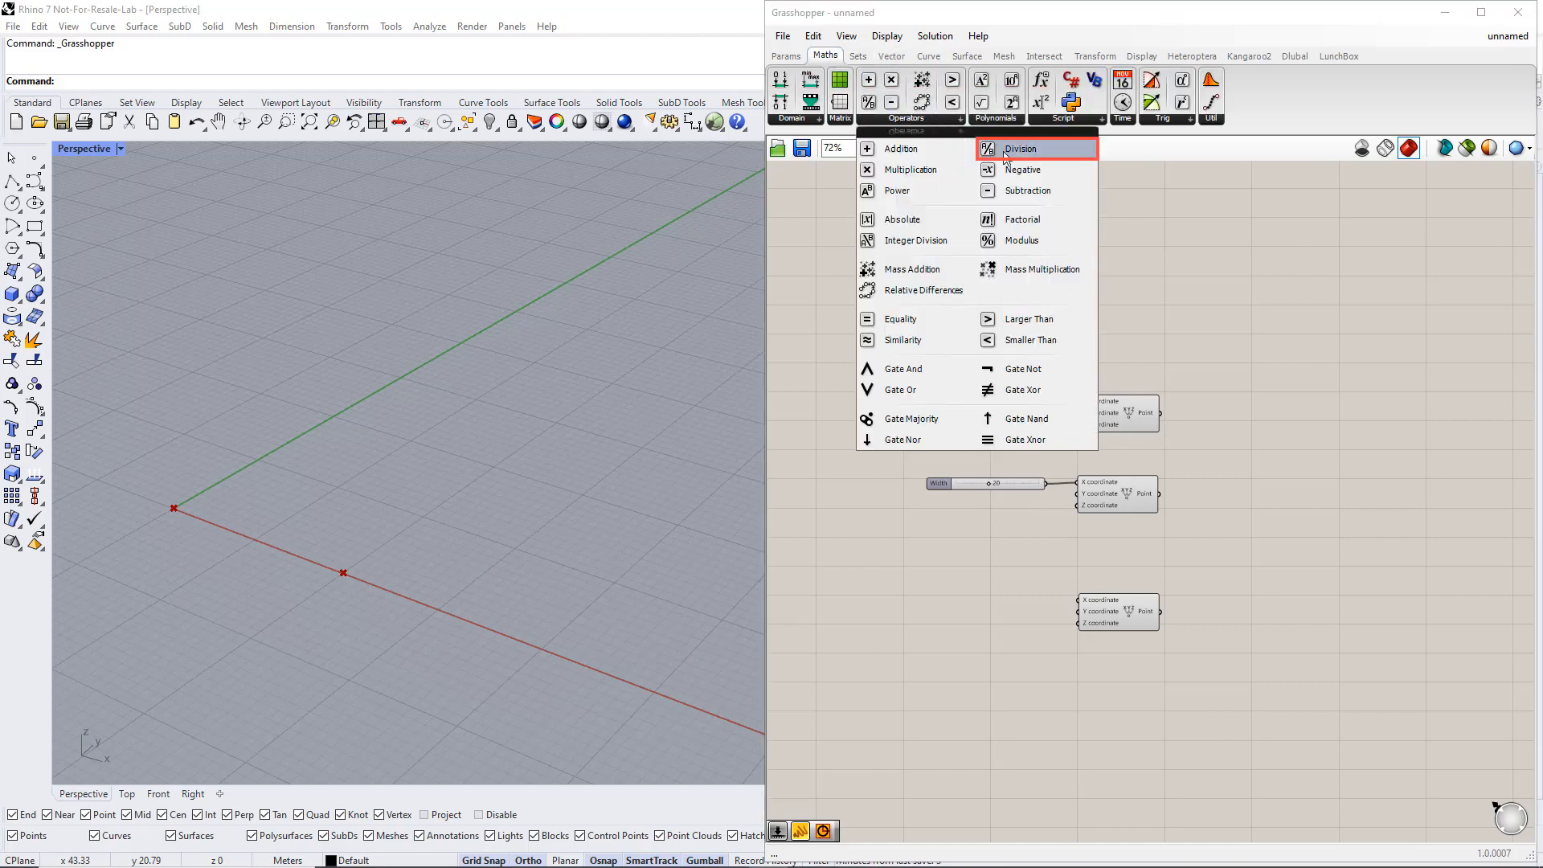
{"action": "left_click_drag", "start_coordinate": [1005, 151], "coordinate": [1049, 495]}
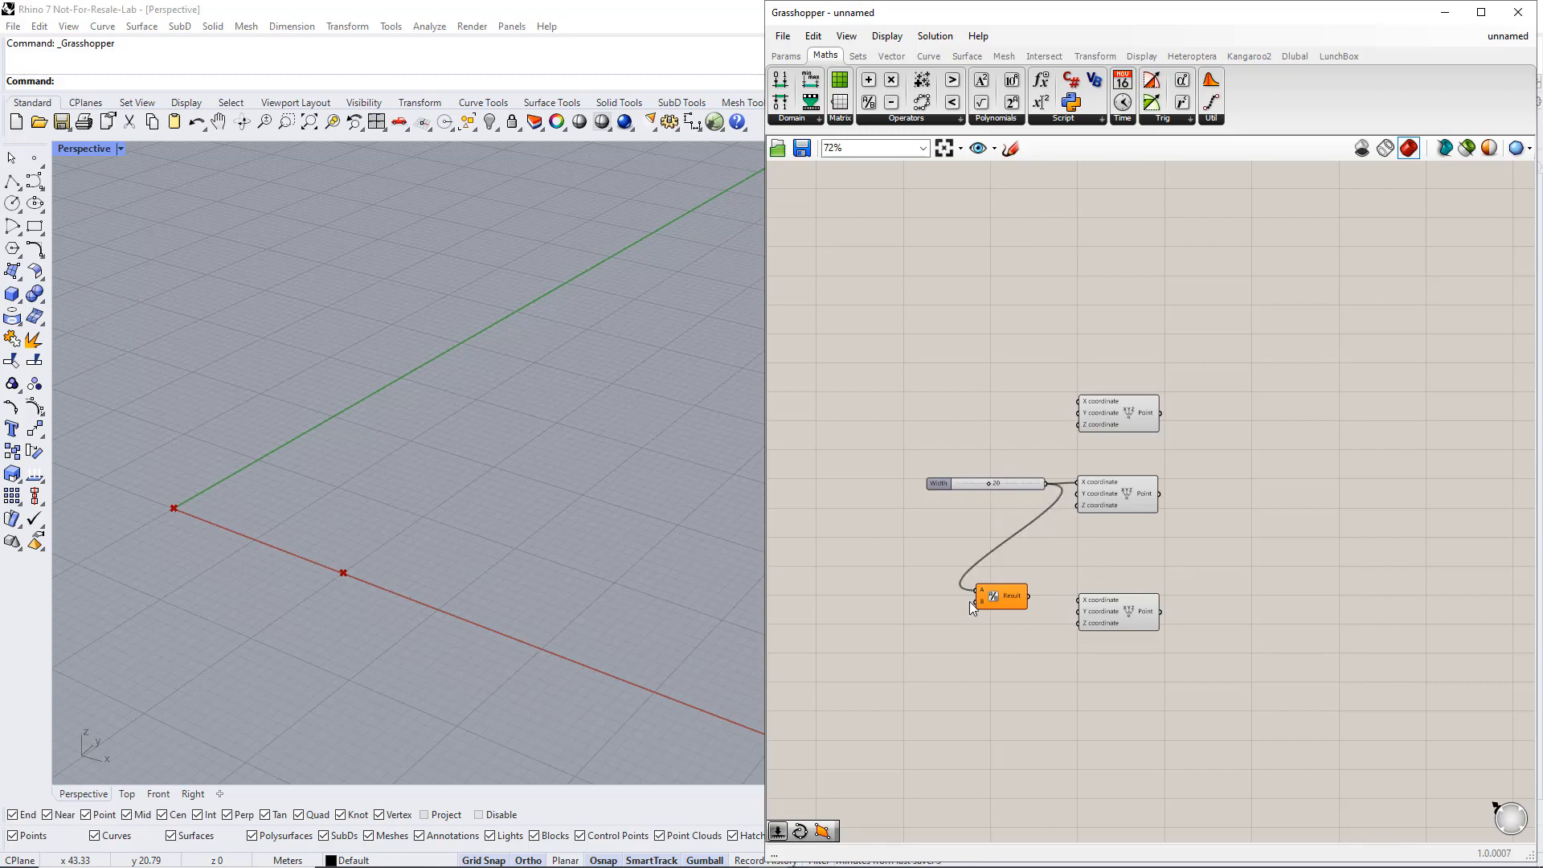
Wire a new panel containing 2 into the division's B input and connect the result to the third point's X coordinate
{"action": "double_click", "coordinate": [905, 620]}
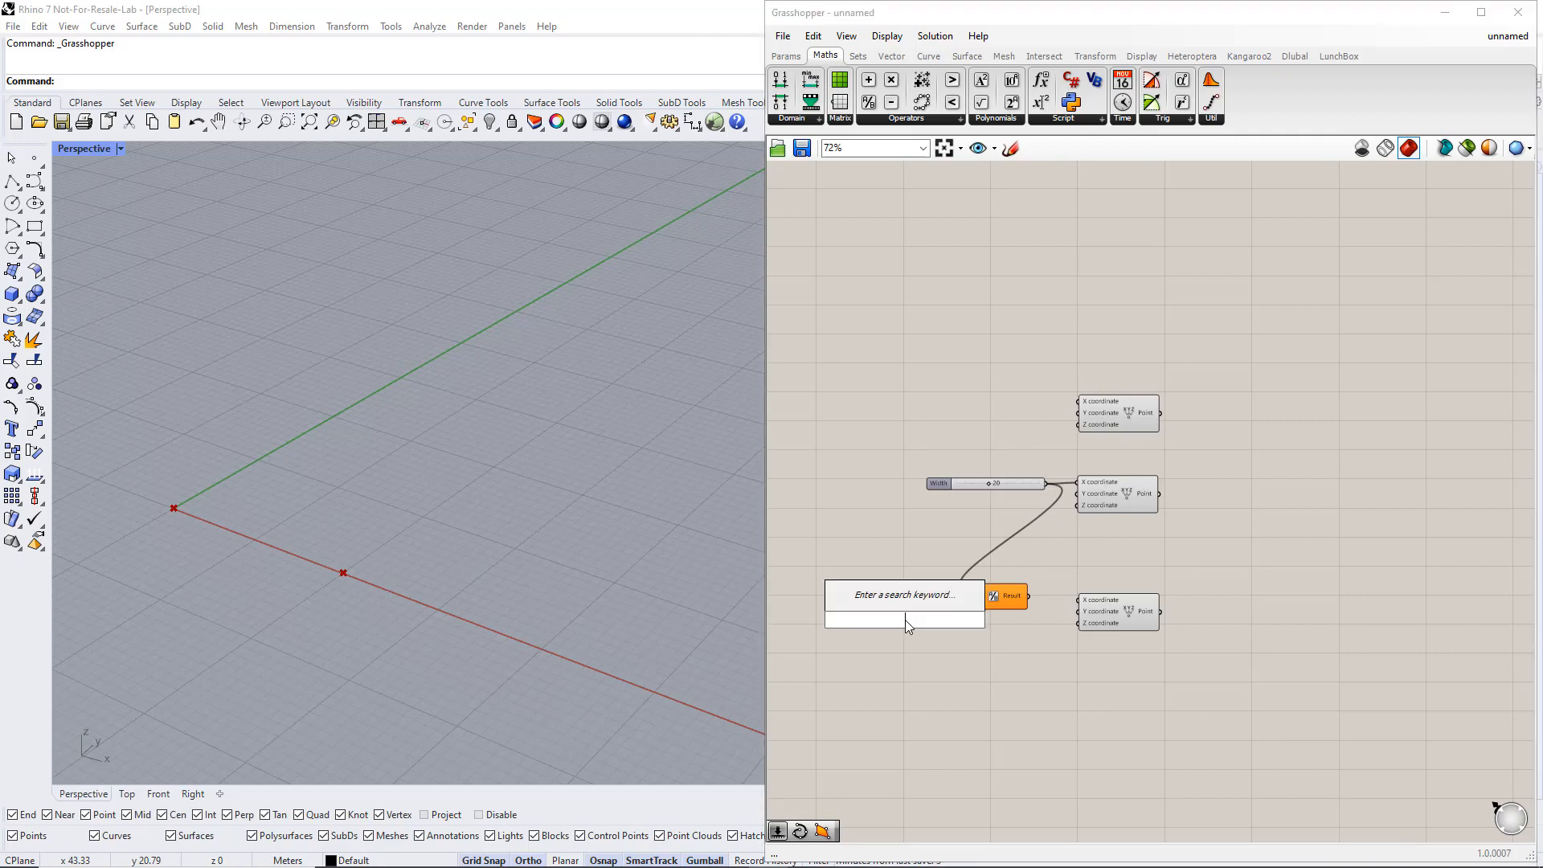
{"action": "type", "text": "//2"}
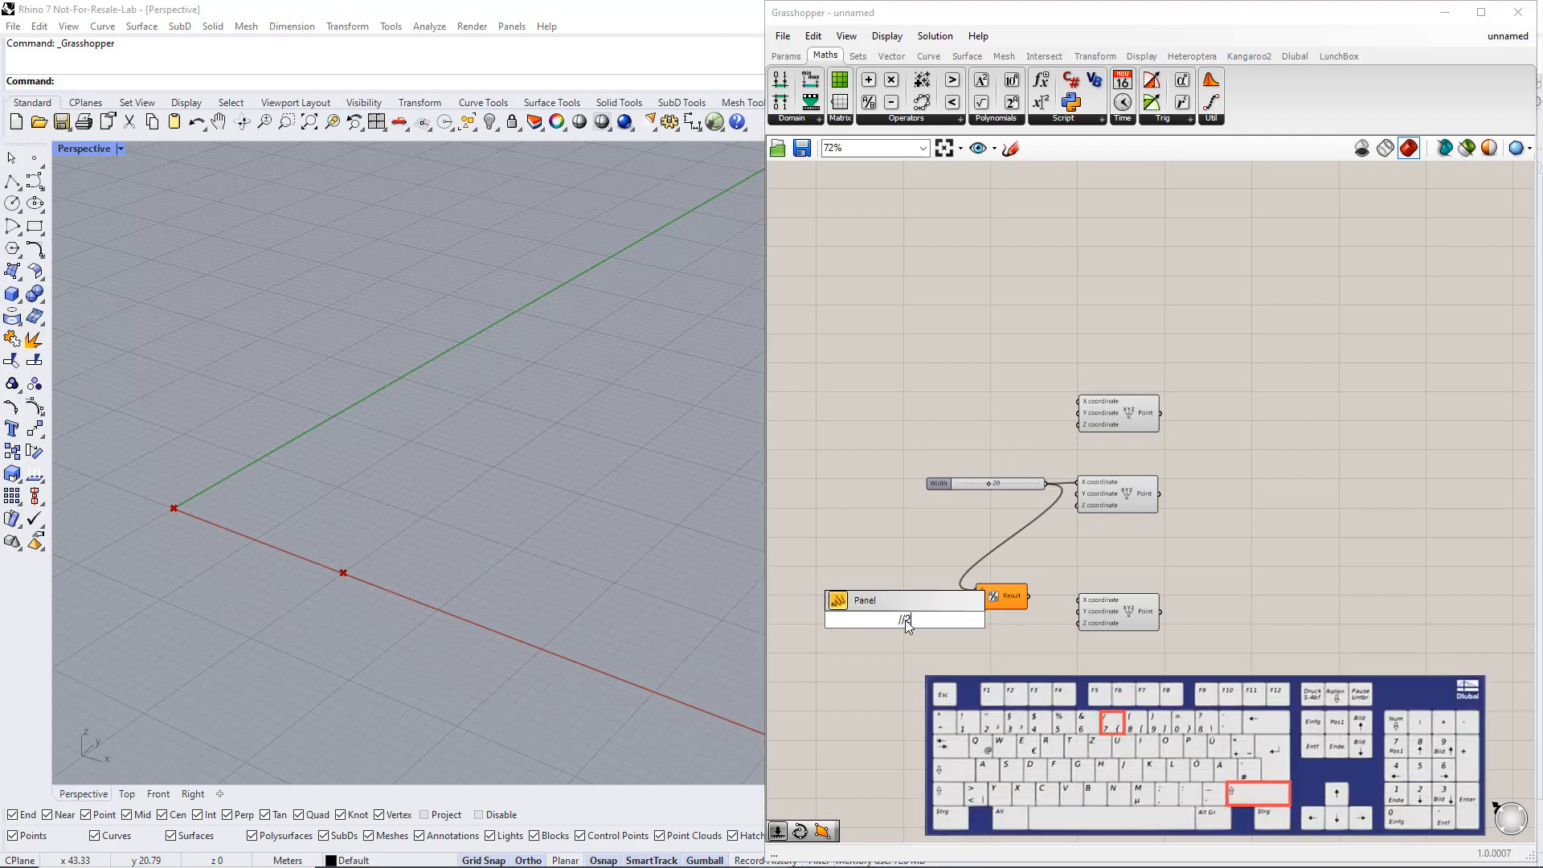
{"action": "key", "text": "Return"}
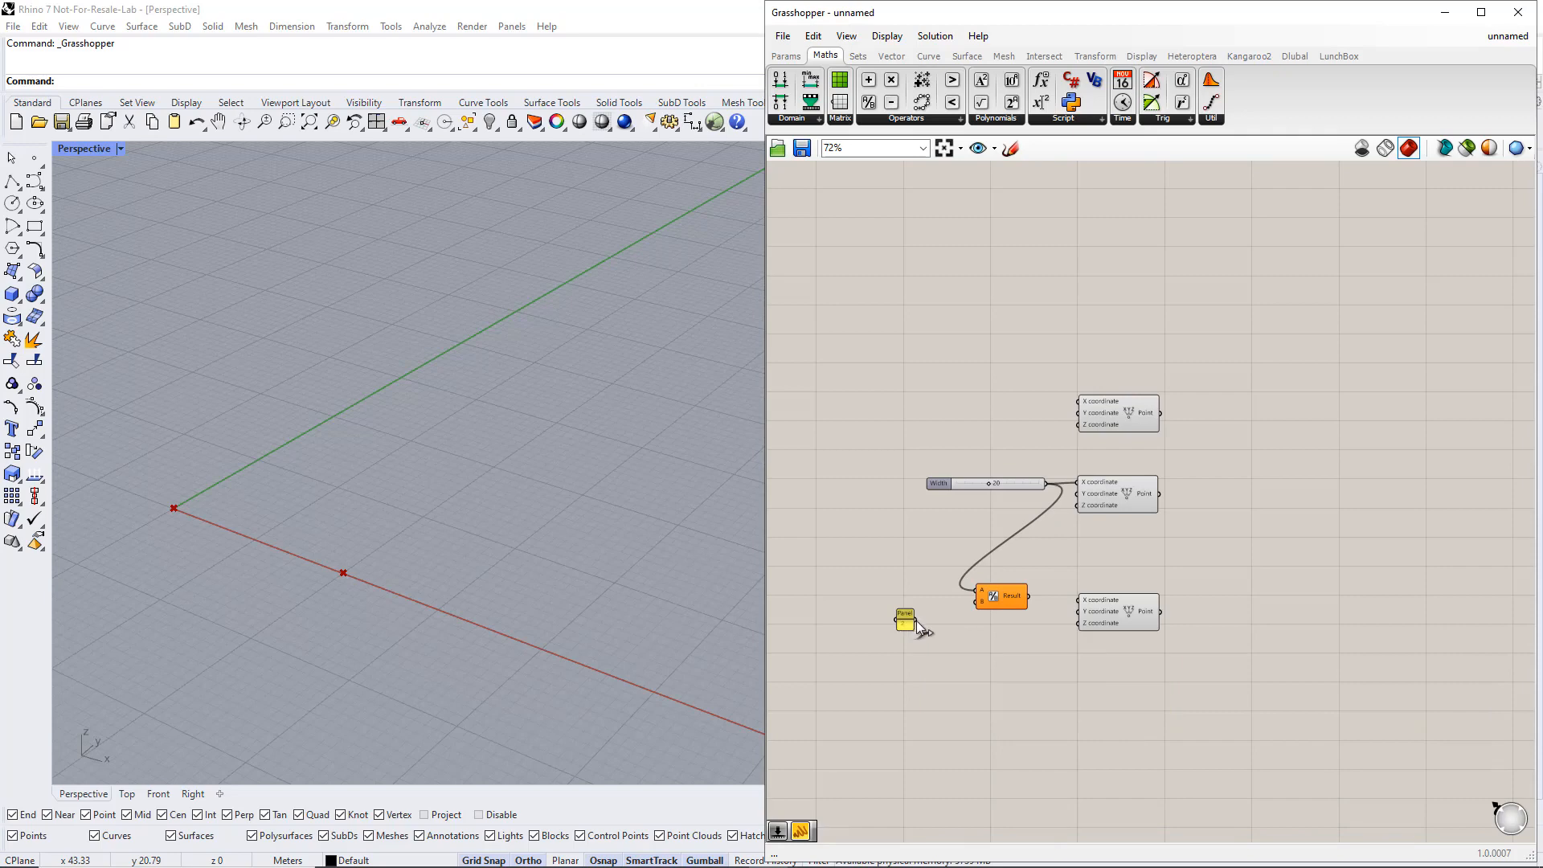
{"action": "left_click_drag", "start_coordinate": [961, 612], "coordinate": [974, 602]}
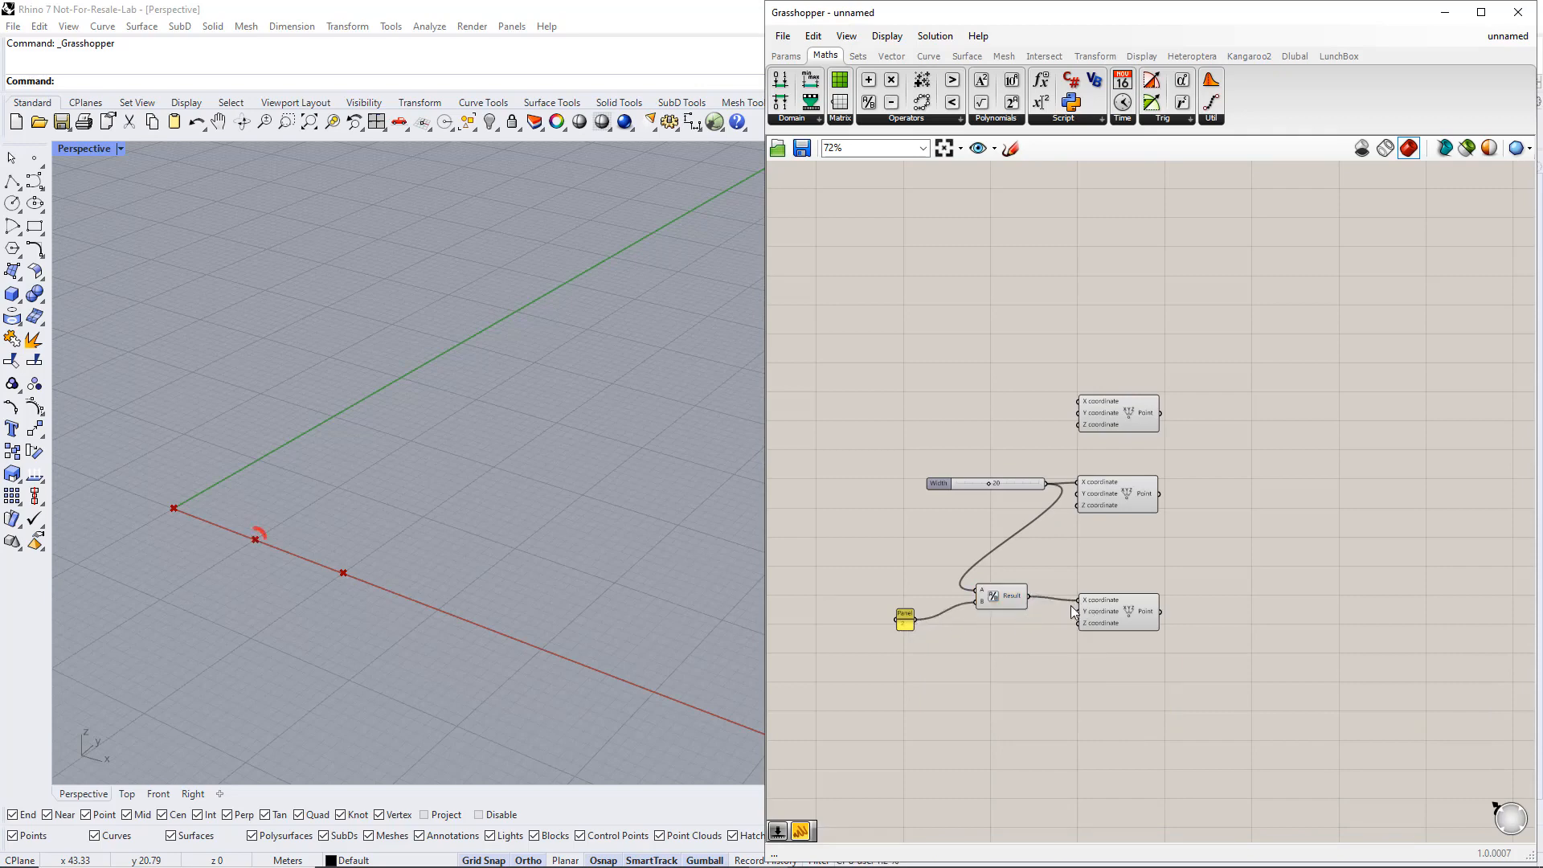
Create a number slider ranging from 0 to 10 and connect it to the third point's Z coordinate
{"action": "double_click", "coordinate": [977, 648]}
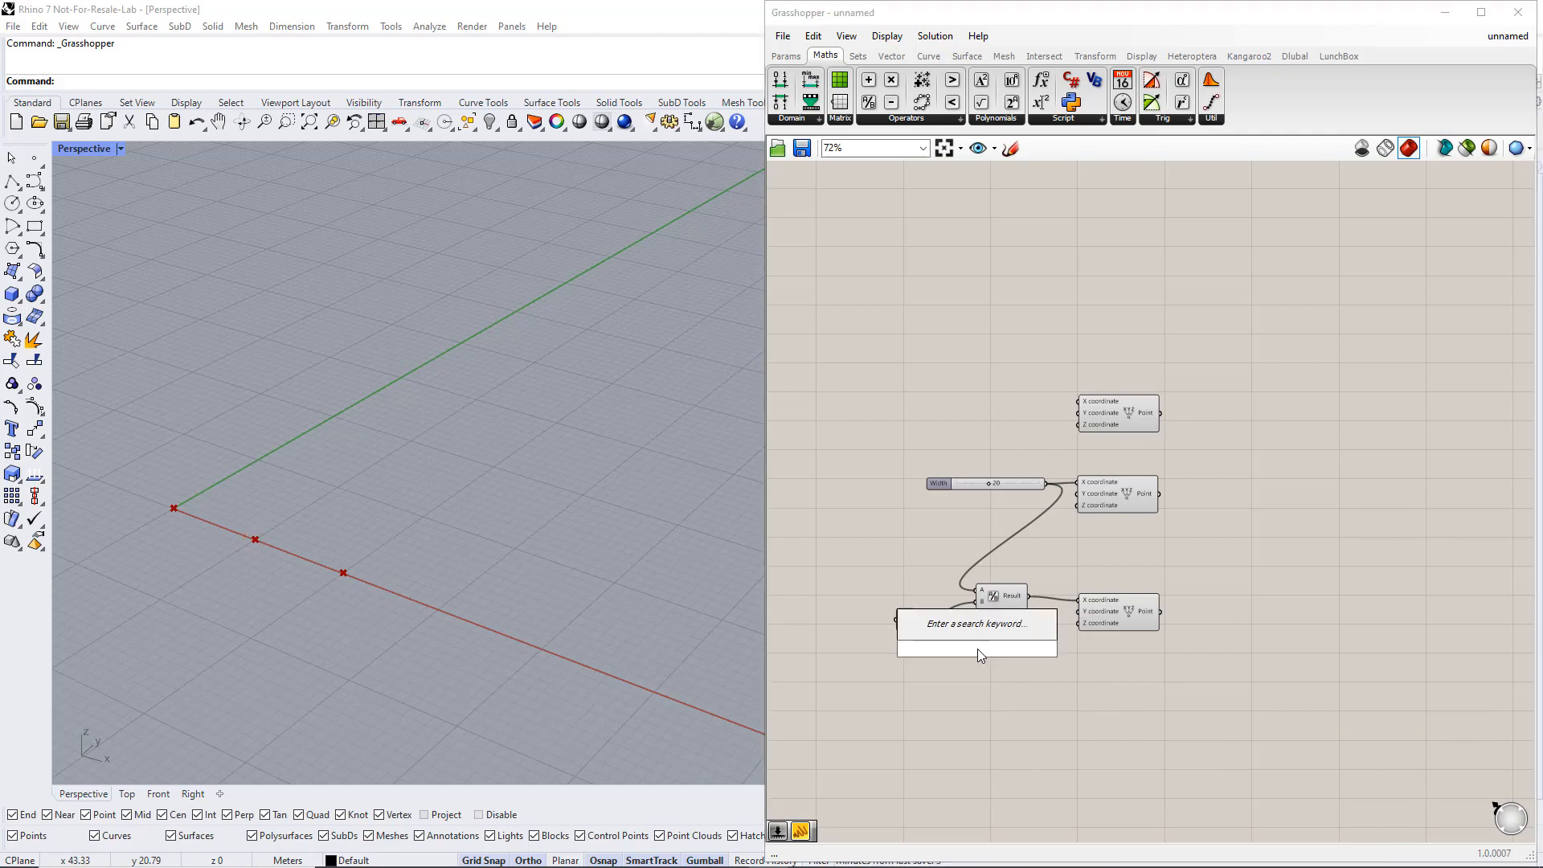
{"action": "type", "text": "0.10"}
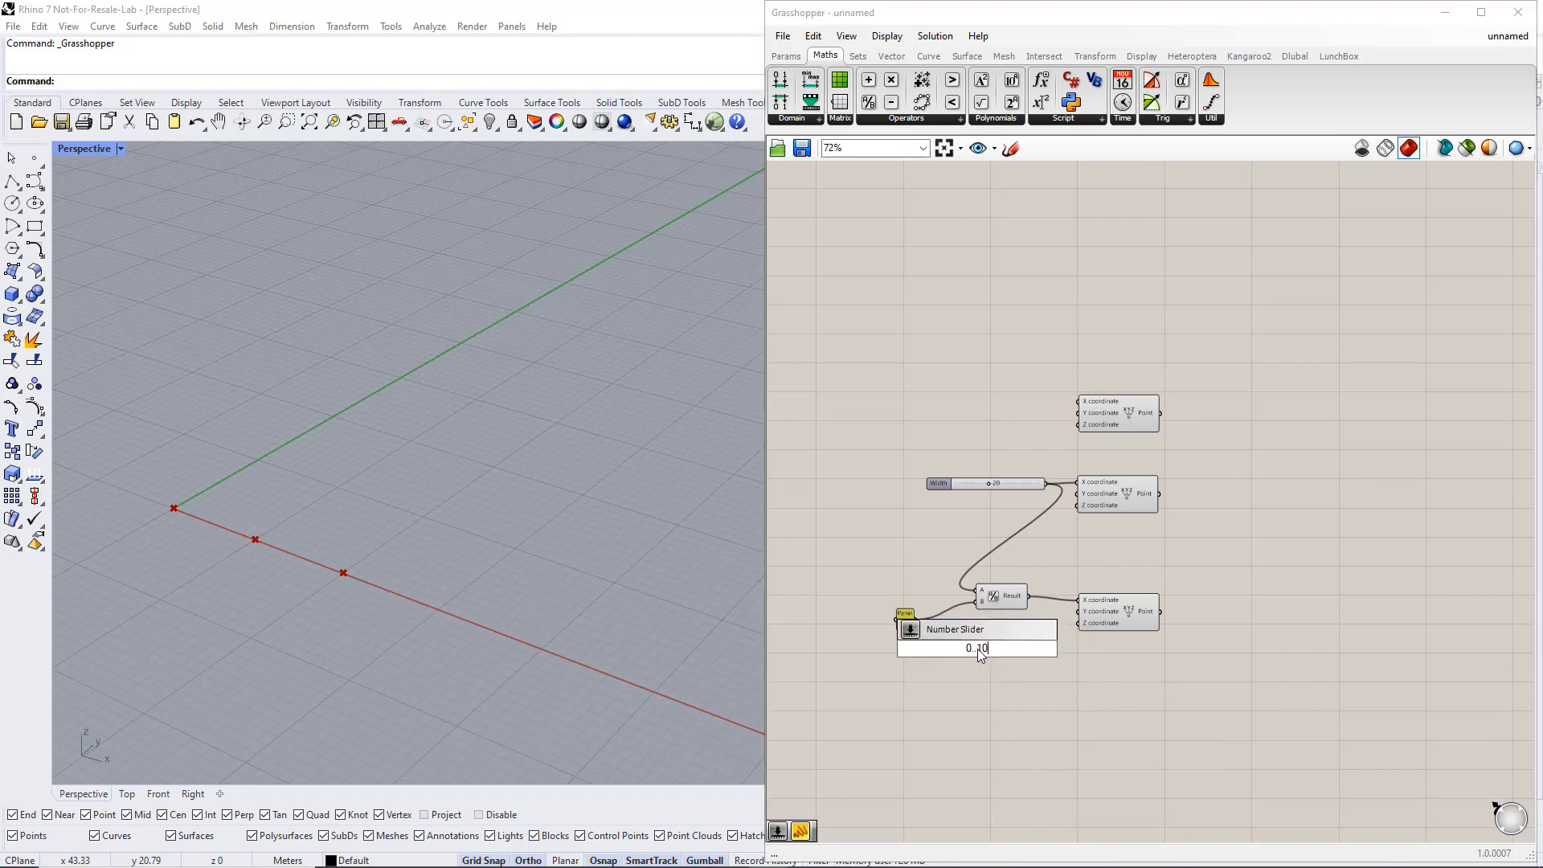
{"action": "key", "text": "Return"}
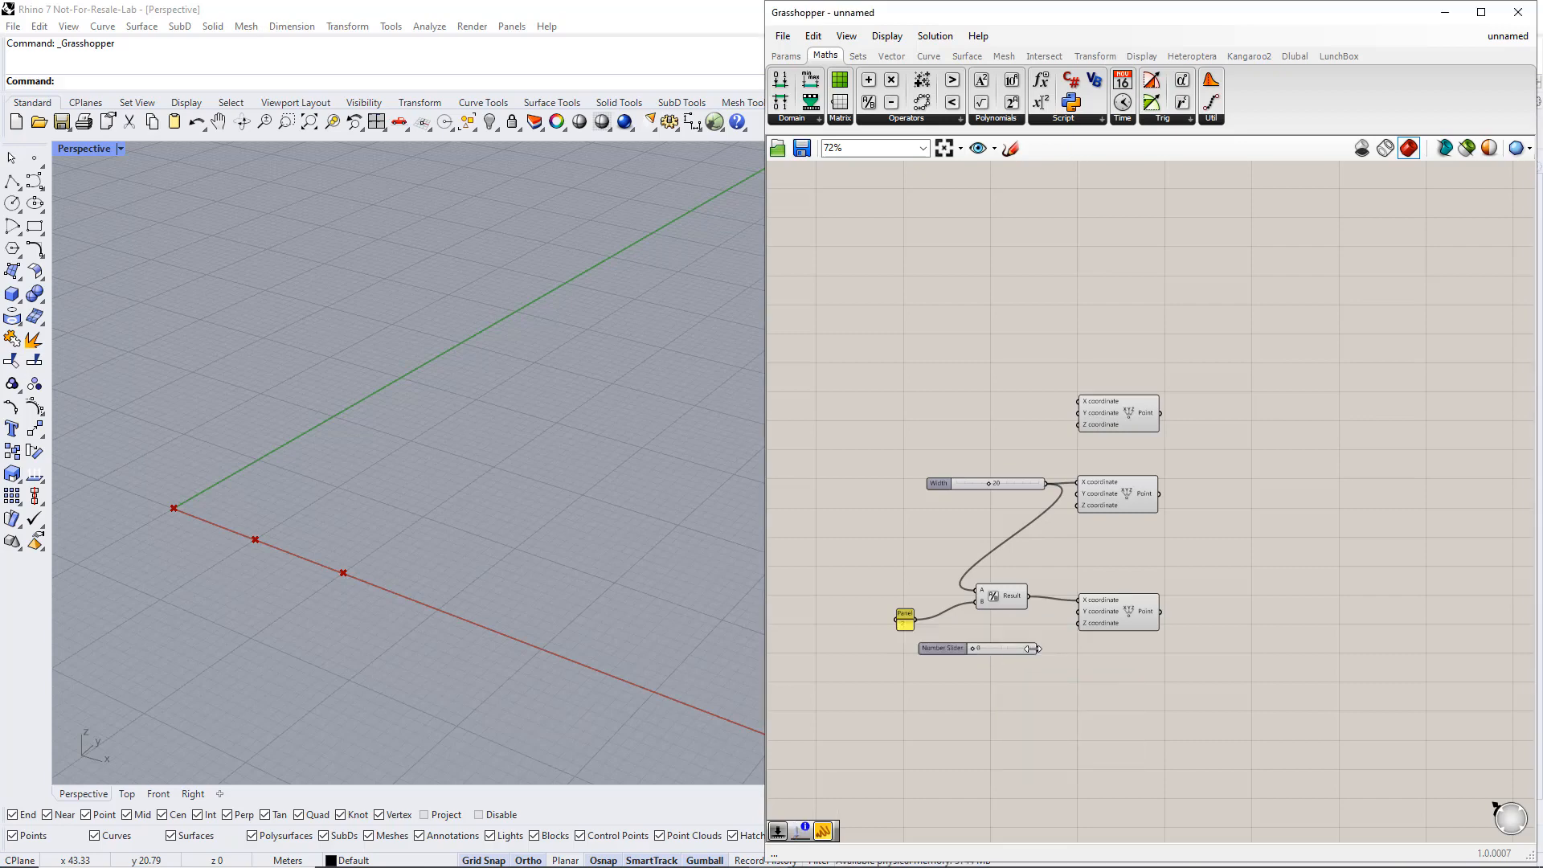
{"action": "left_click_drag", "start_coordinate": [1056, 638], "coordinate": [1079, 622]}
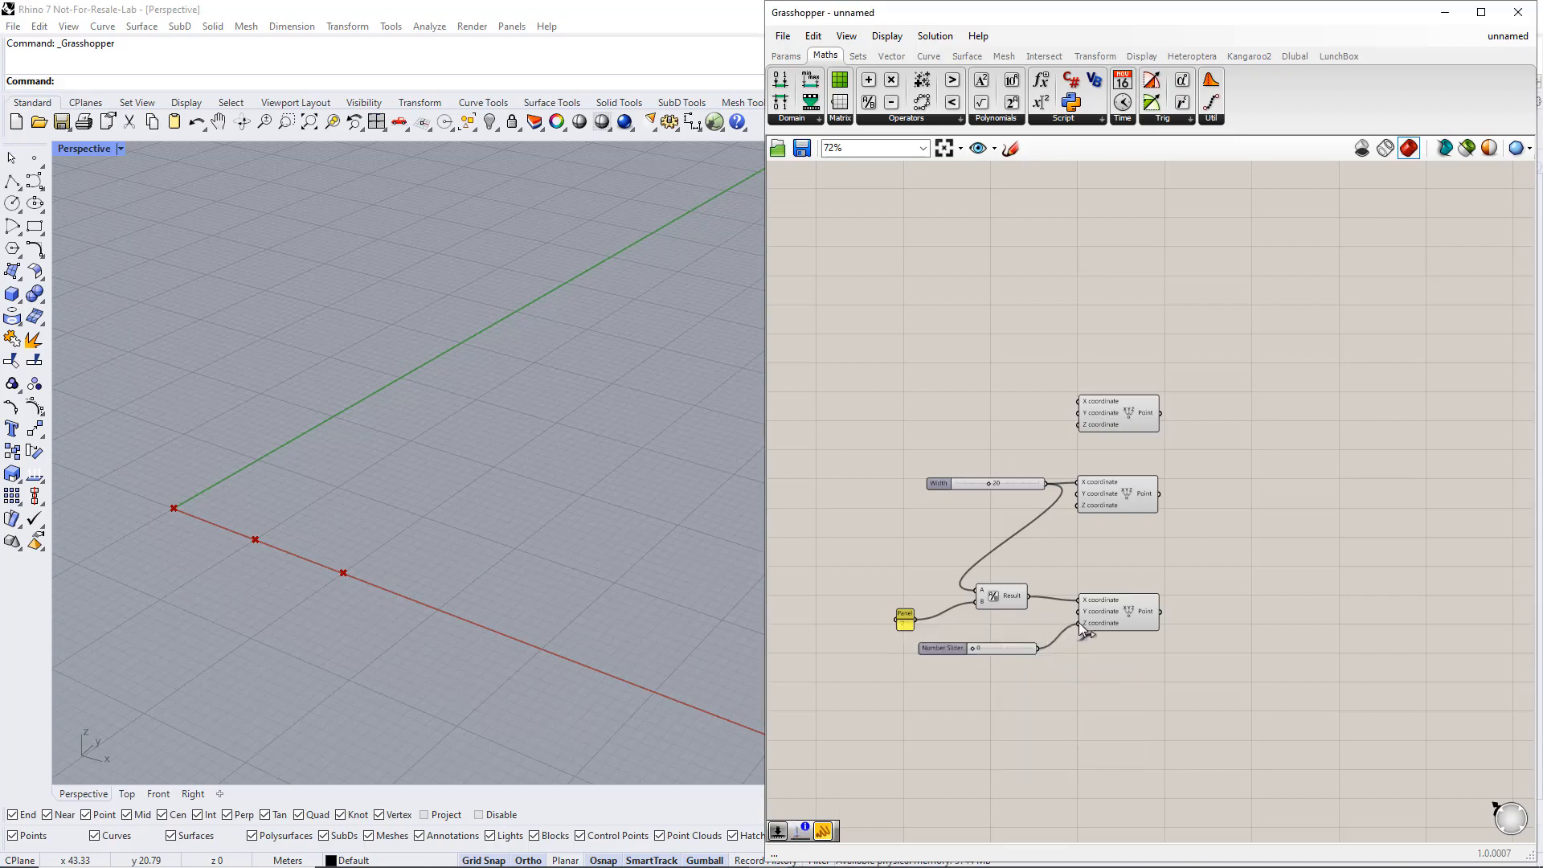
Rename the Z coordinate slider Height with a value of 2, and set the Width slider to 30
{"action": "right_click", "coordinate": [943, 648]}
{"action": "type", "text": "Height"}
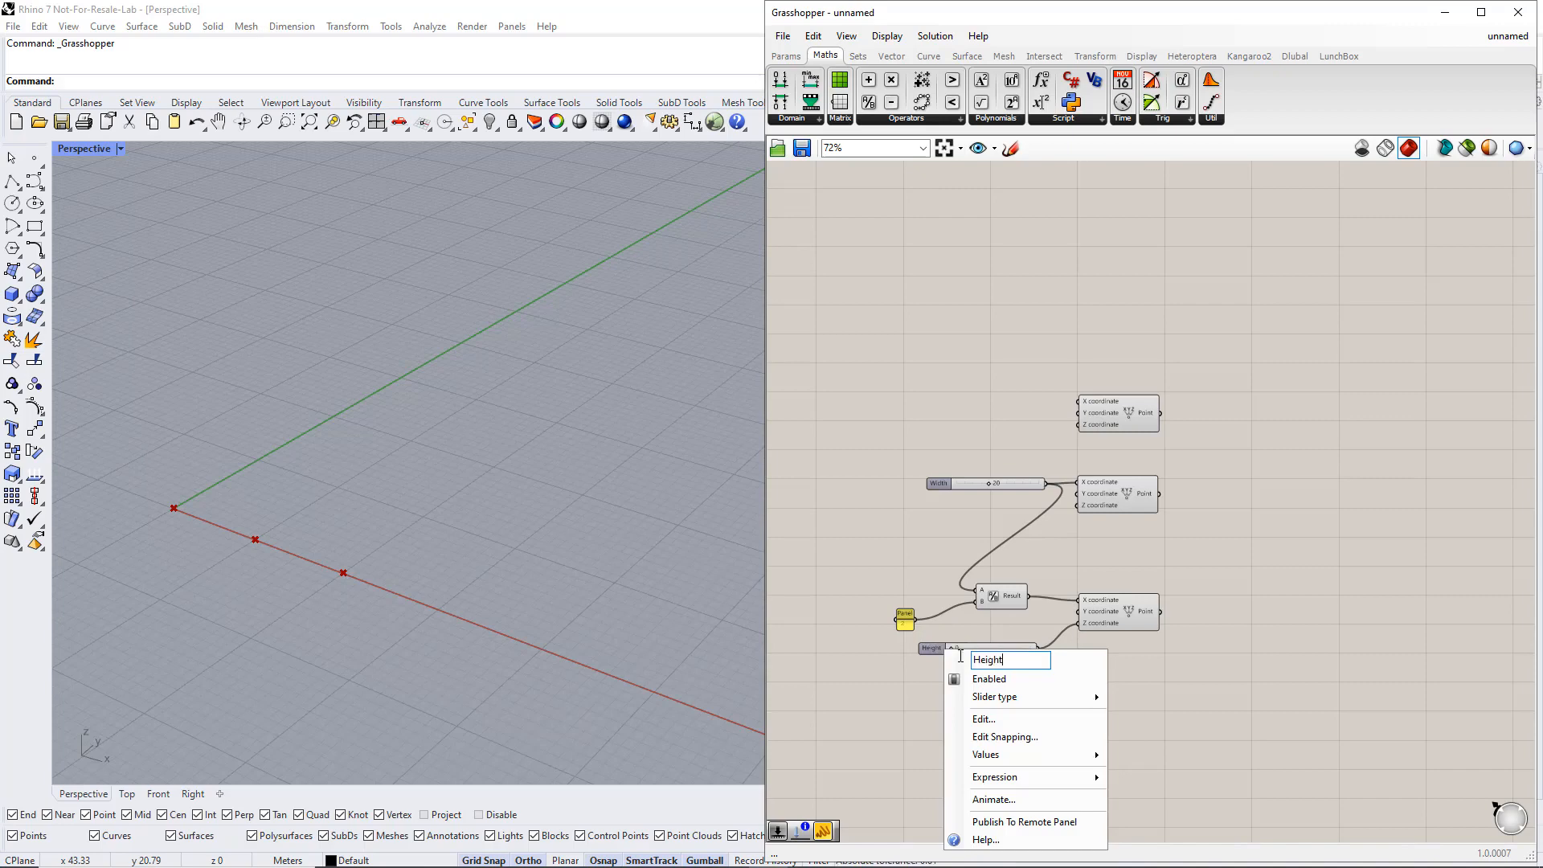
{"action": "key", "text": "Return"}
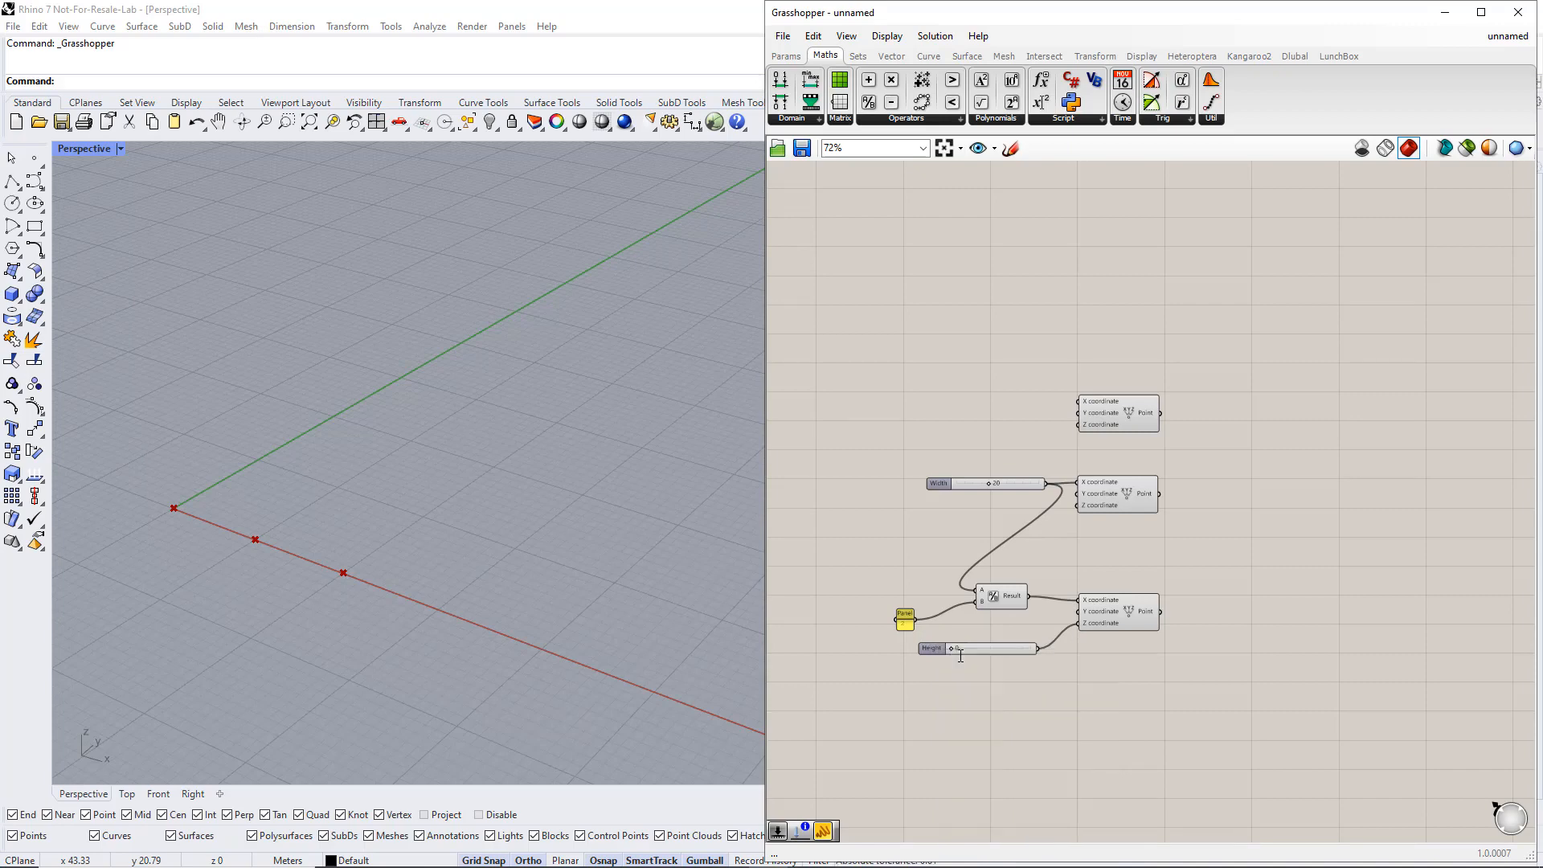
{"action": "left_click_drag", "start_coordinate": [952, 647], "coordinate": [967, 648]}
{"action": "mouse_move", "coordinate": [990, 482]}
{"action": "left_mouse_down"}
{"action": "mouse_move", "coordinate": [963, 484]}
{"action": "mouse_move", "coordinate": [1005, 486]}
{"action": "left_mouse_up"}
Add an Interpolate curve component to the canvas, beside the three Construct Point components
{"action": "left_click", "coordinate": [929, 58]}
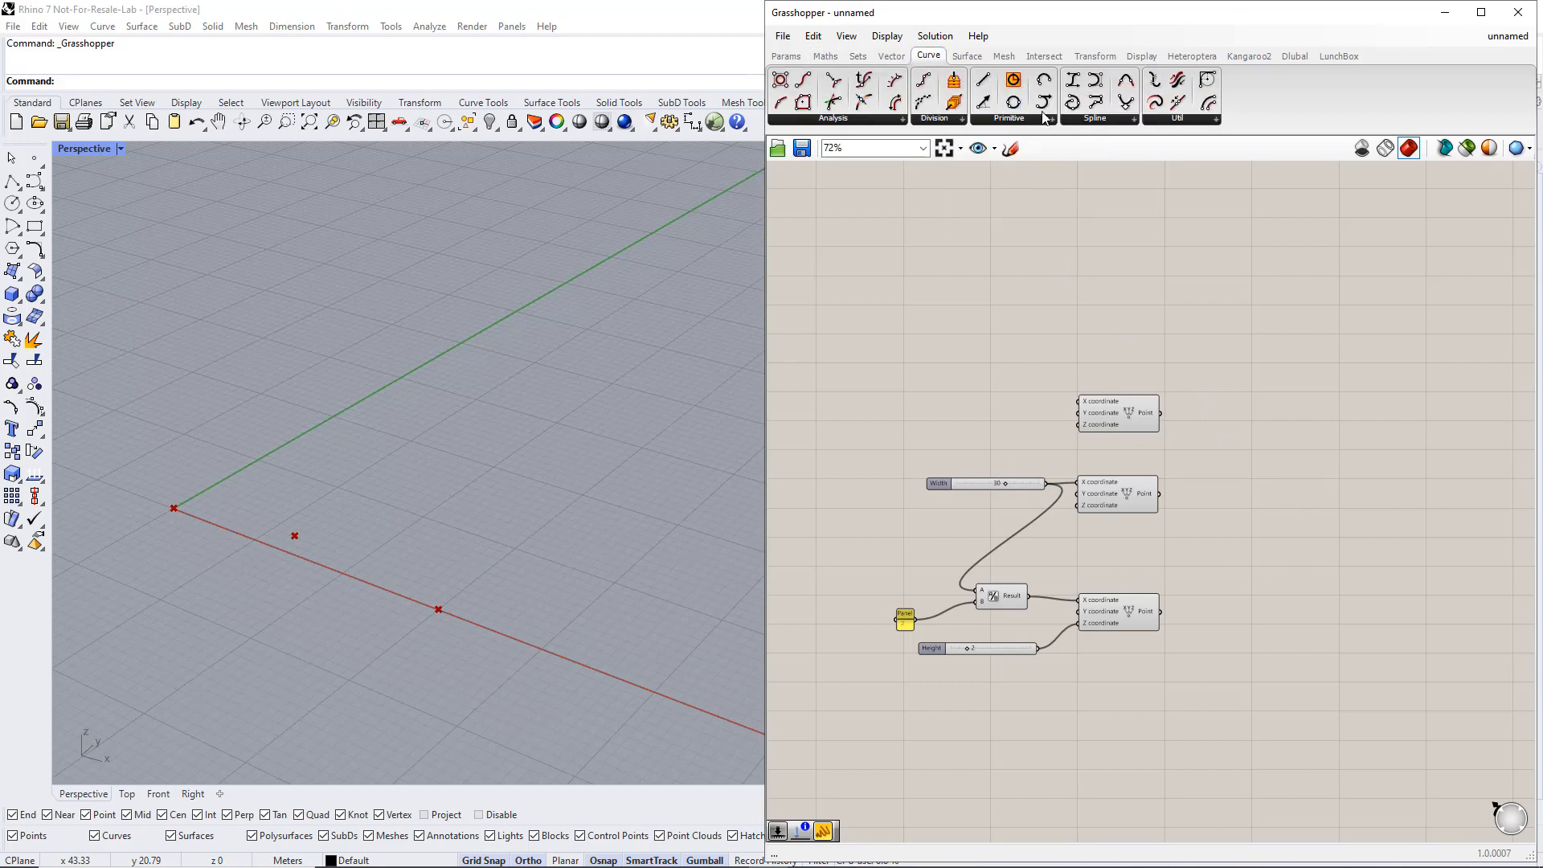
{"action": "left_click", "coordinate": [1080, 120]}
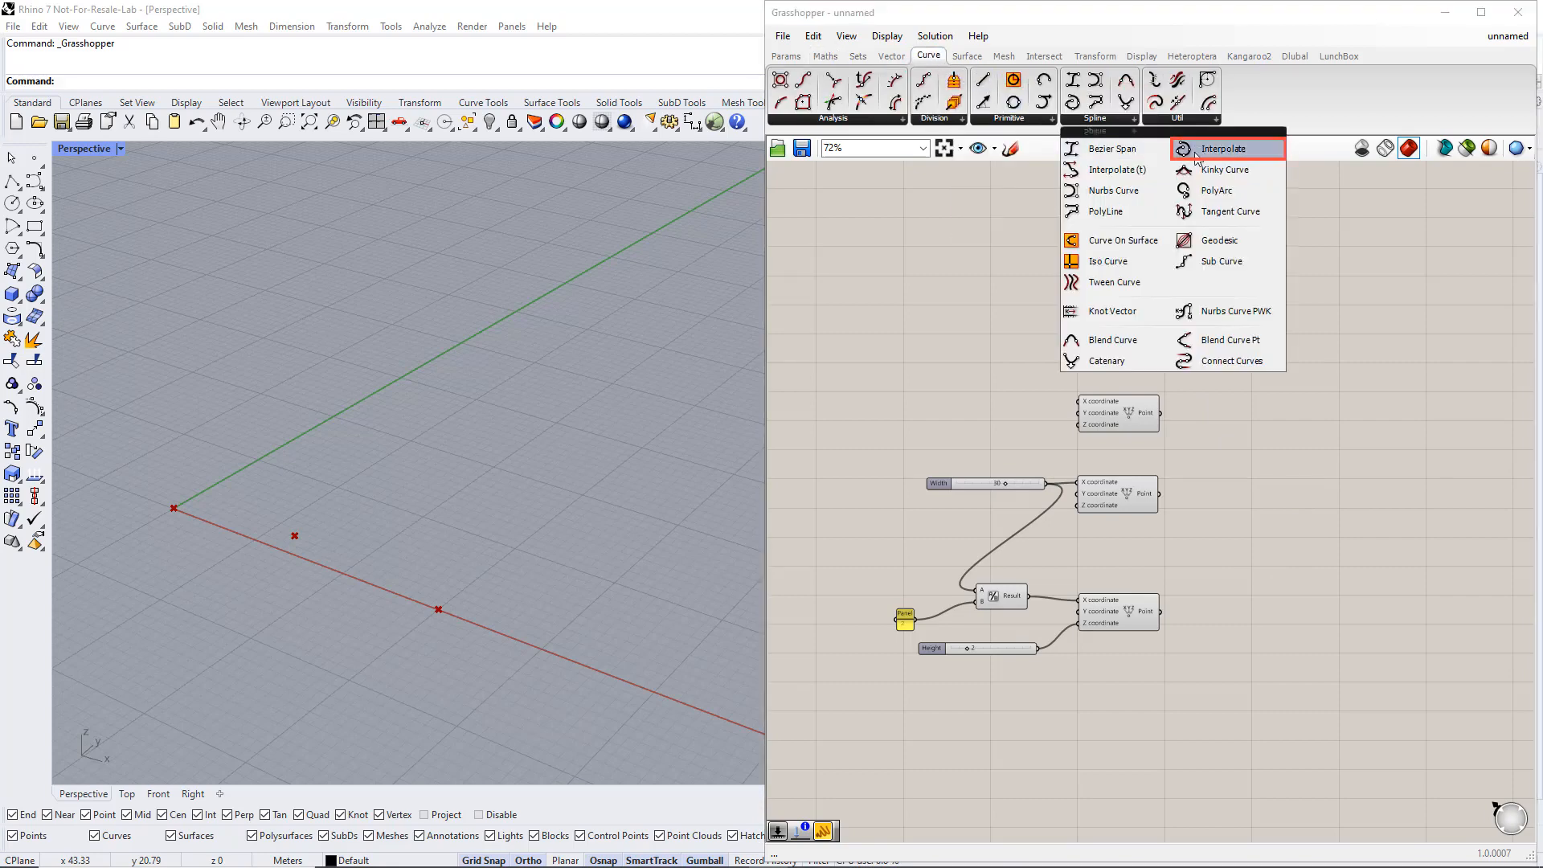
{"action": "left_click_drag", "start_coordinate": [1205, 153], "coordinate": [1280, 513]}
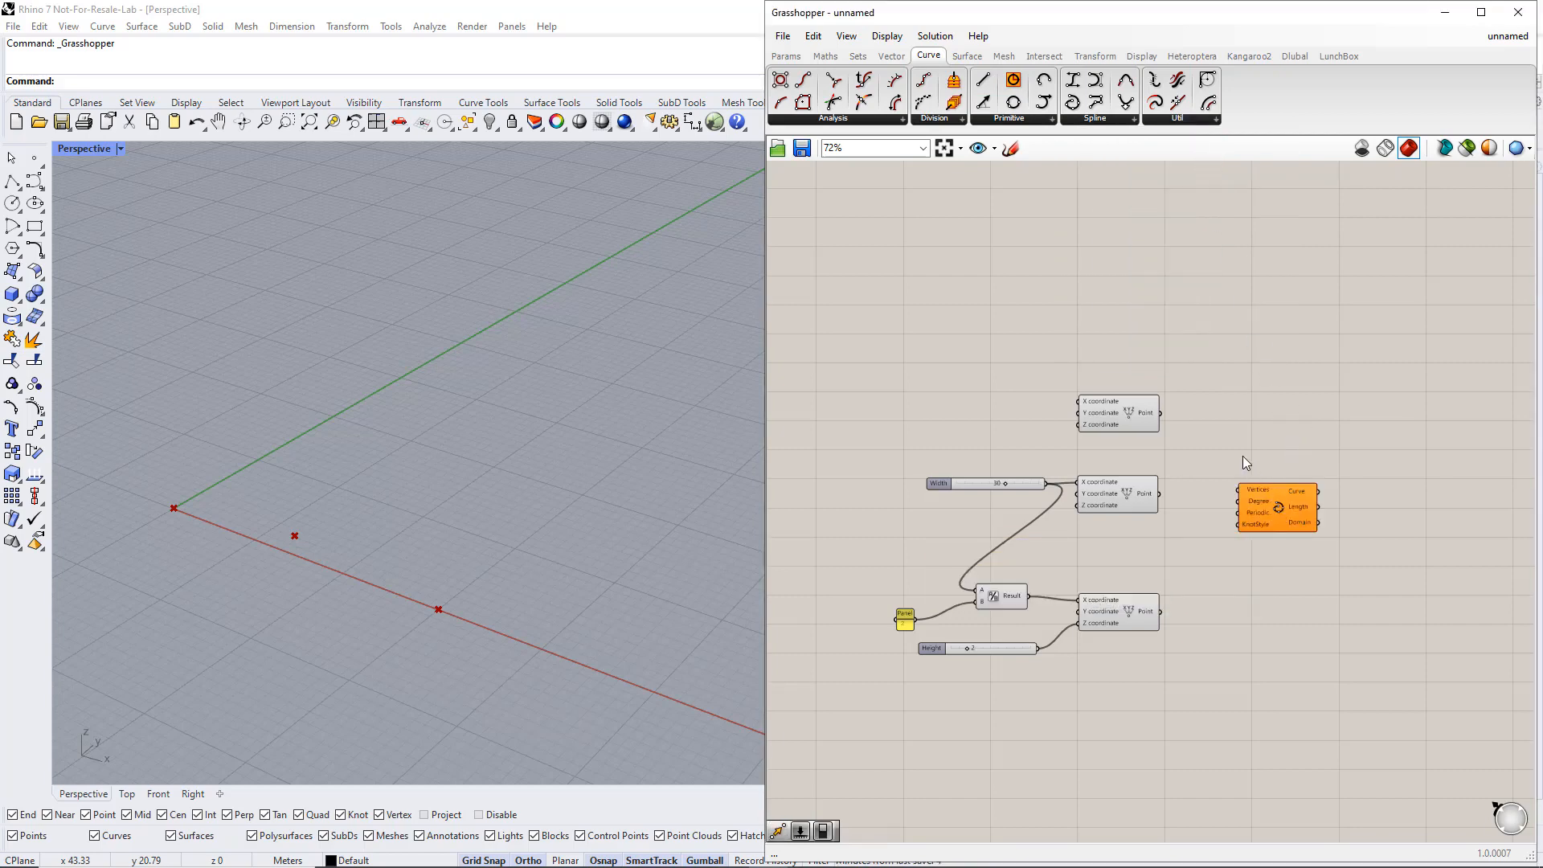
Connect the origin, end and raised middle points together into the Interpolate component's Vertices input
{"action": "left_click", "coordinate": [1133, 412]}
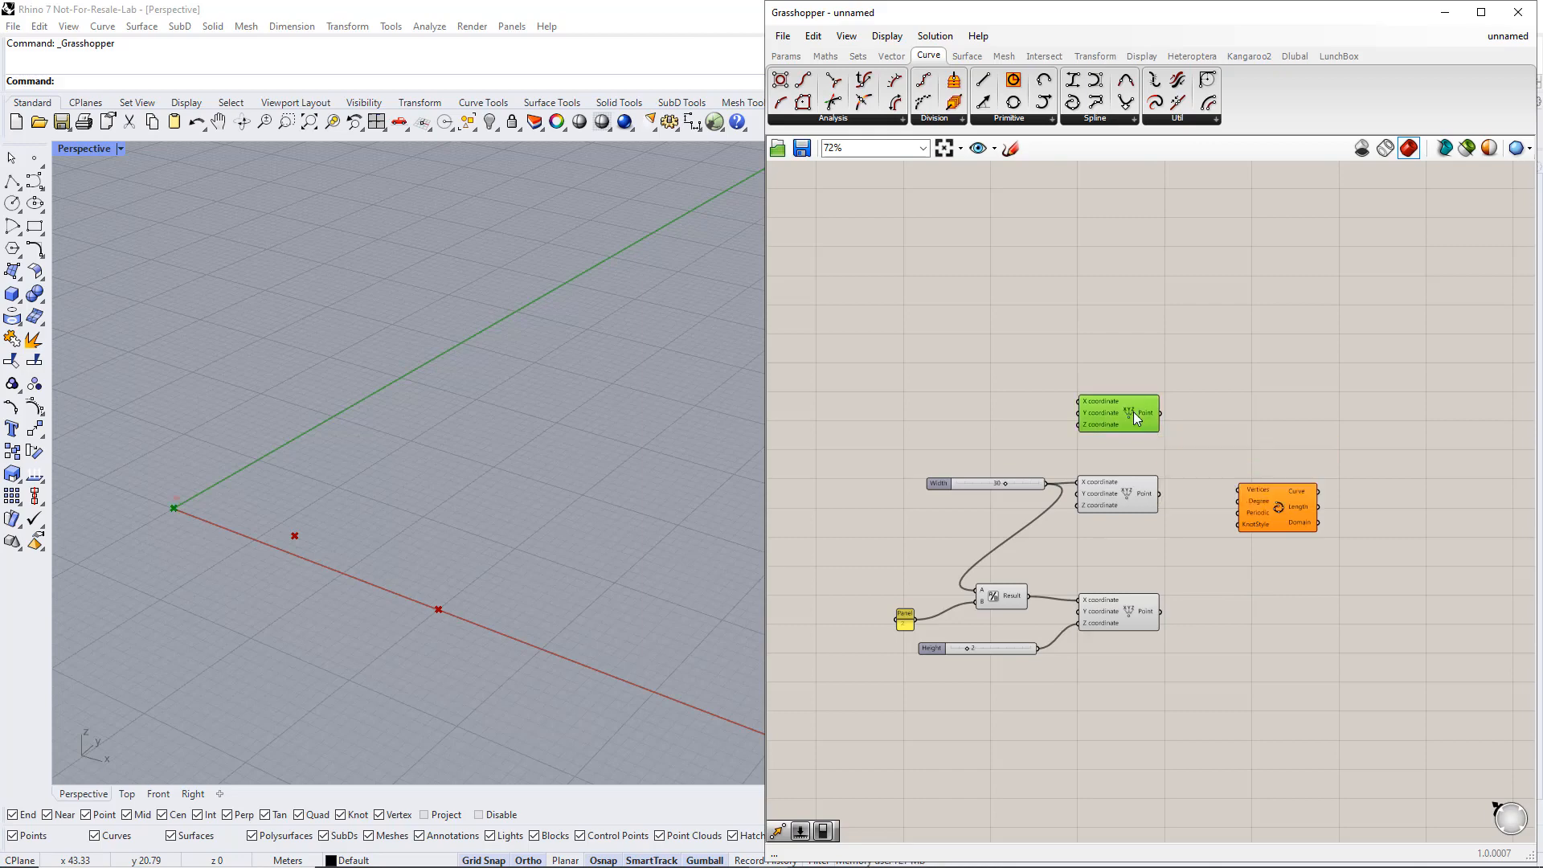
{"action": "left_click_drag", "start_coordinate": [1160, 414], "coordinate": [1242, 499]}
{"action": "left_click", "coordinate": [1140, 499]}
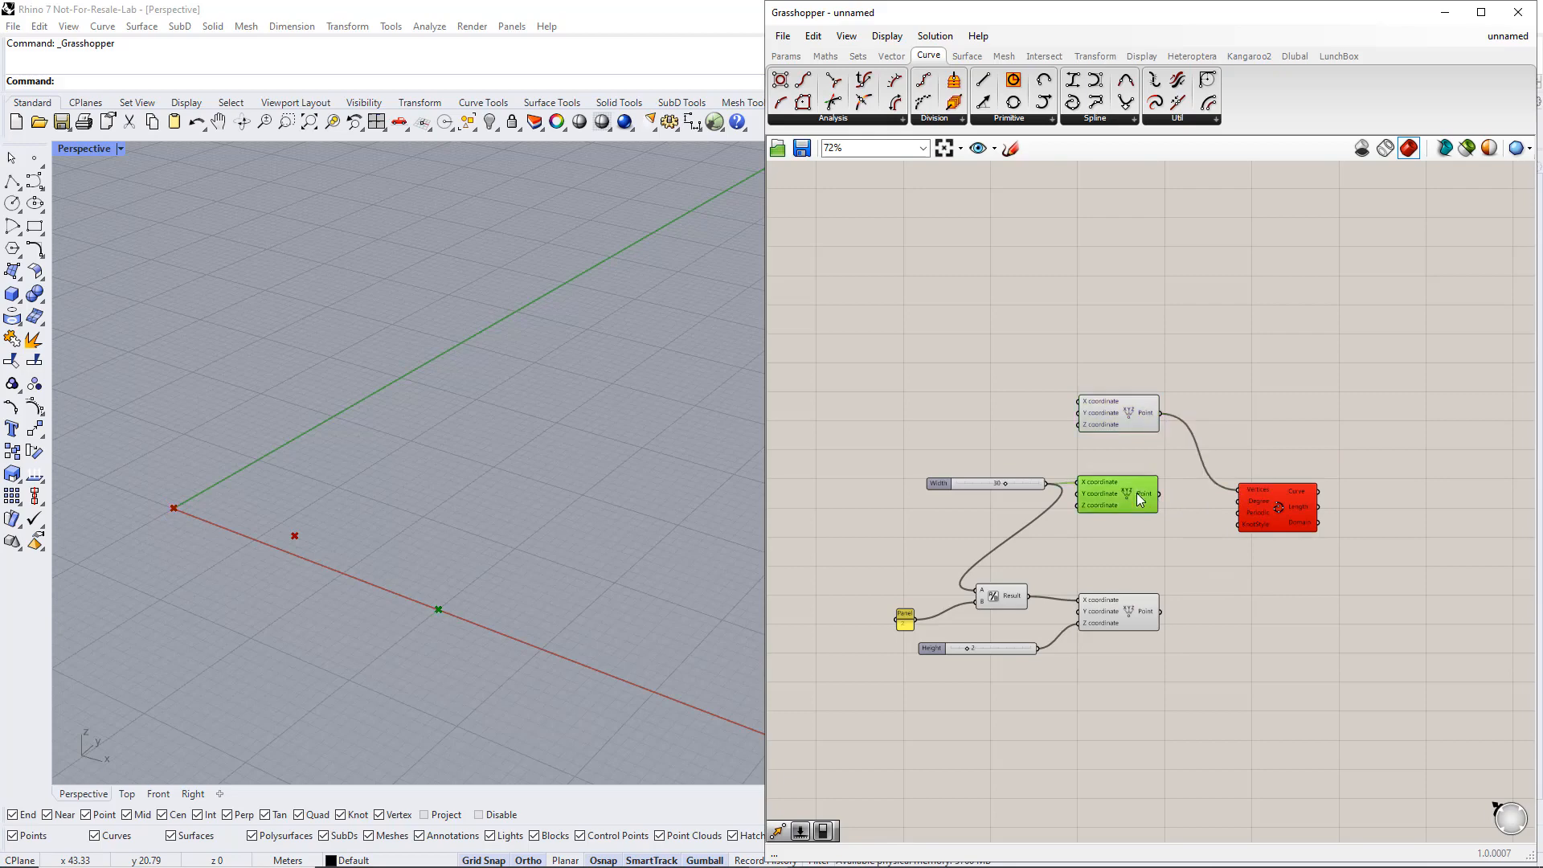
{"action": "left_click", "coordinate": [1135, 610]}
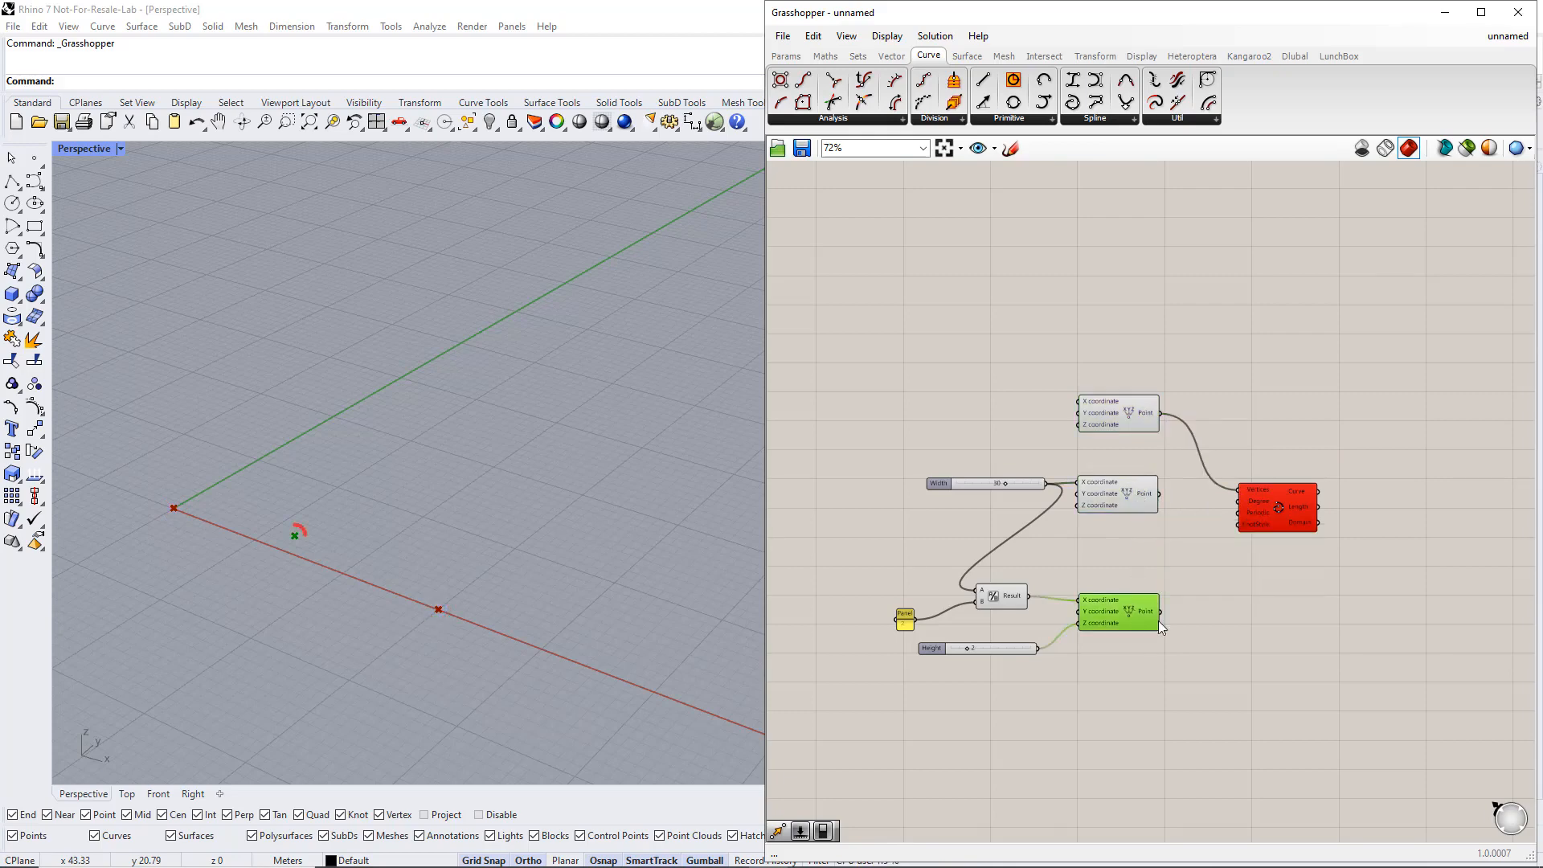
{"action": "left_click_drag", "start_coordinate": [1164, 616], "coordinate": [1324, 512], "text": "shift"}
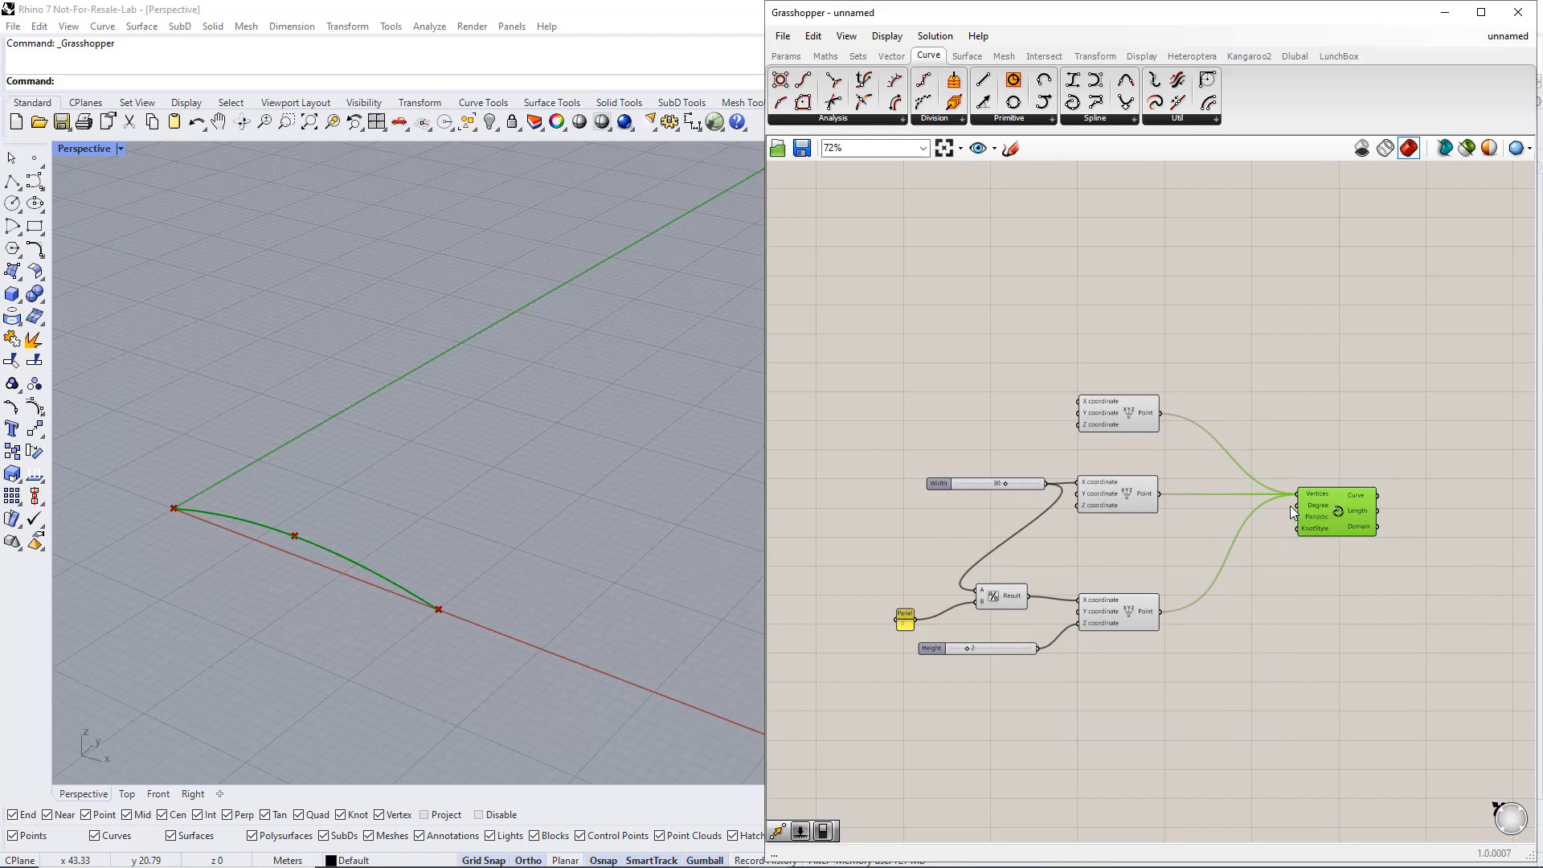
{"action": "left_click", "coordinate": [1220, 521]}
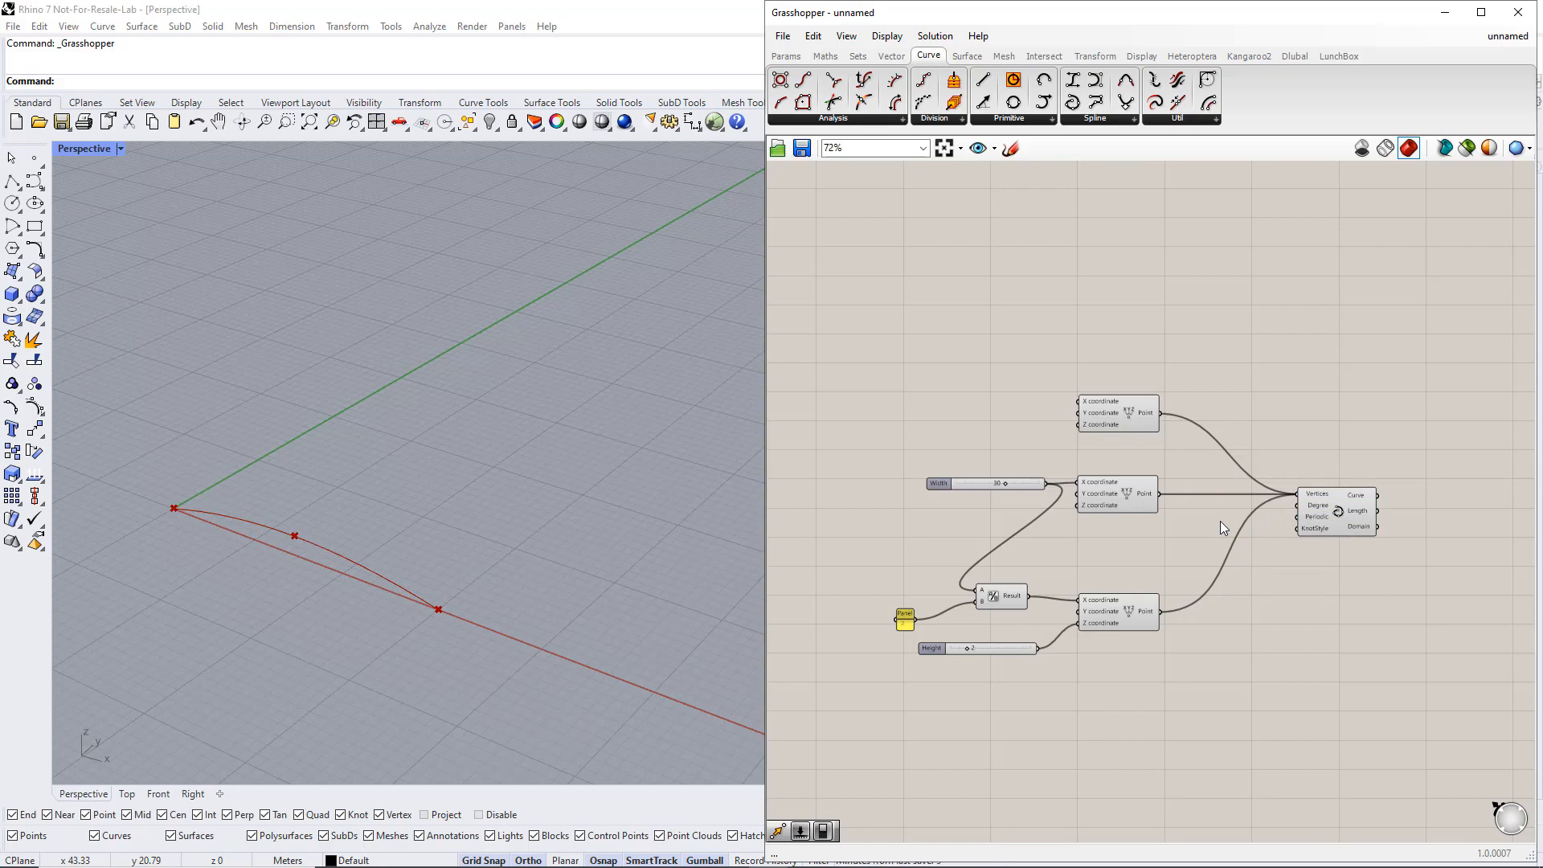
Create a number slider ranging from 1 to 5 and connect it to the Interpolate component's Degree input
{"action": "double_click", "coordinate": [1219, 521]}
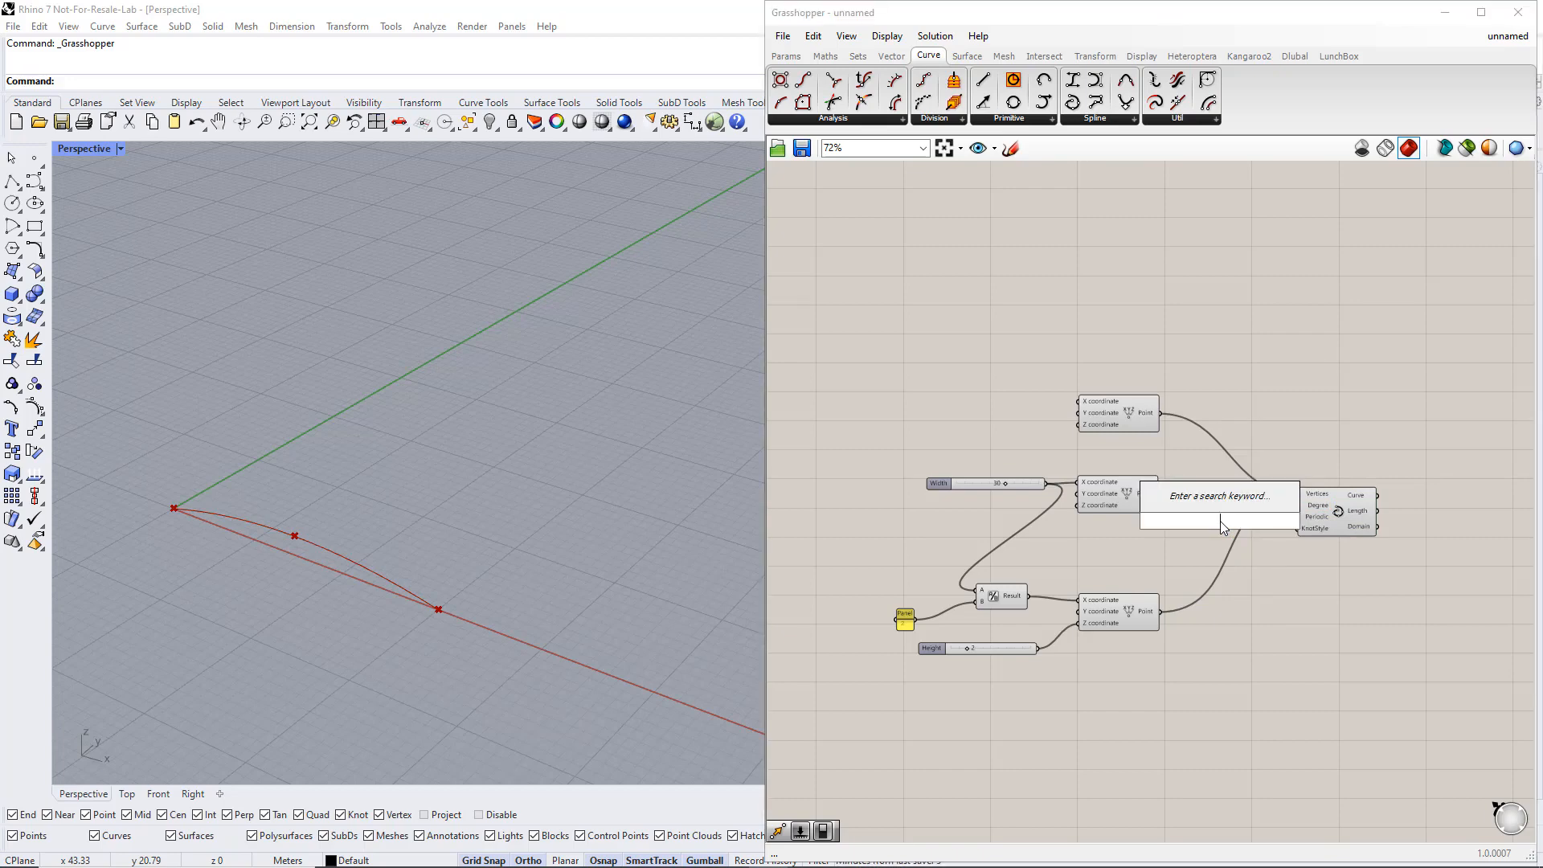
{"action": "type", "text": "1.5"}
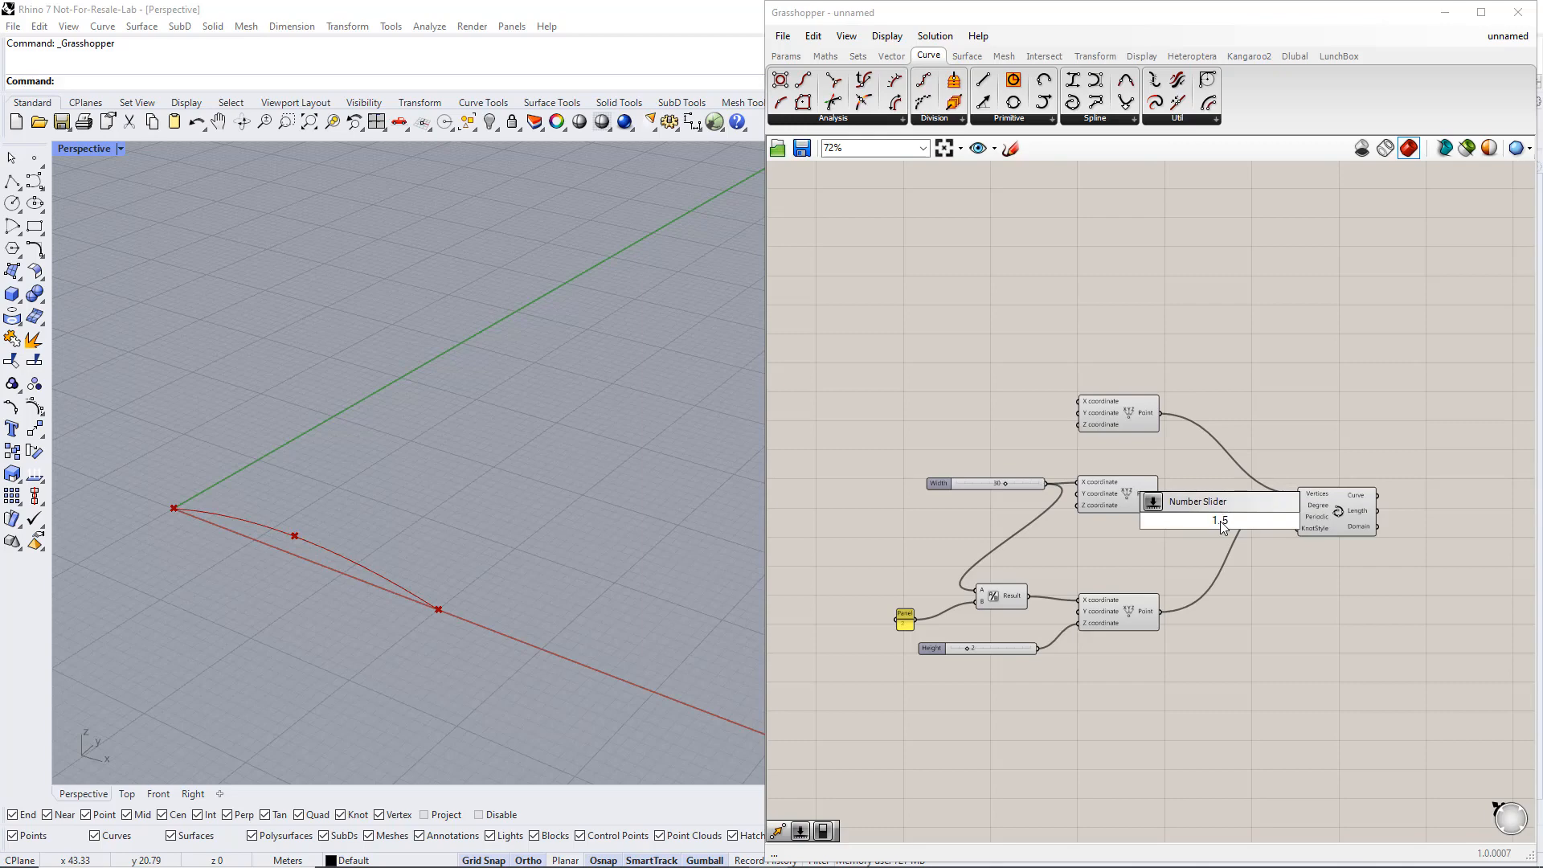
{"action": "key", "text": "Return"}
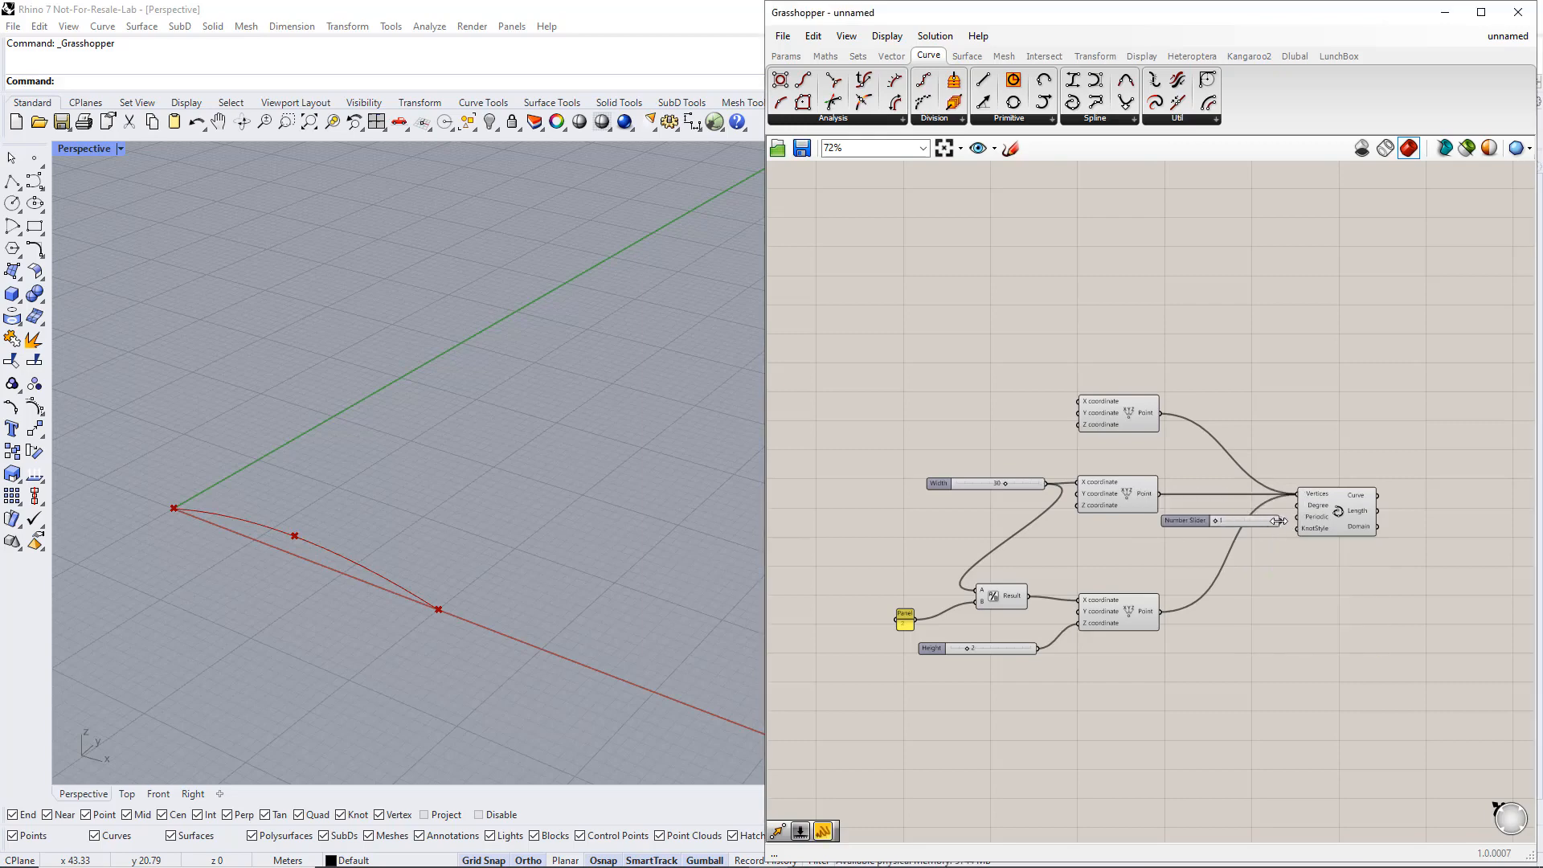
{"action": "left_click_drag", "start_coordinate": [1280, 522], "coordinate": [1295, 506]}
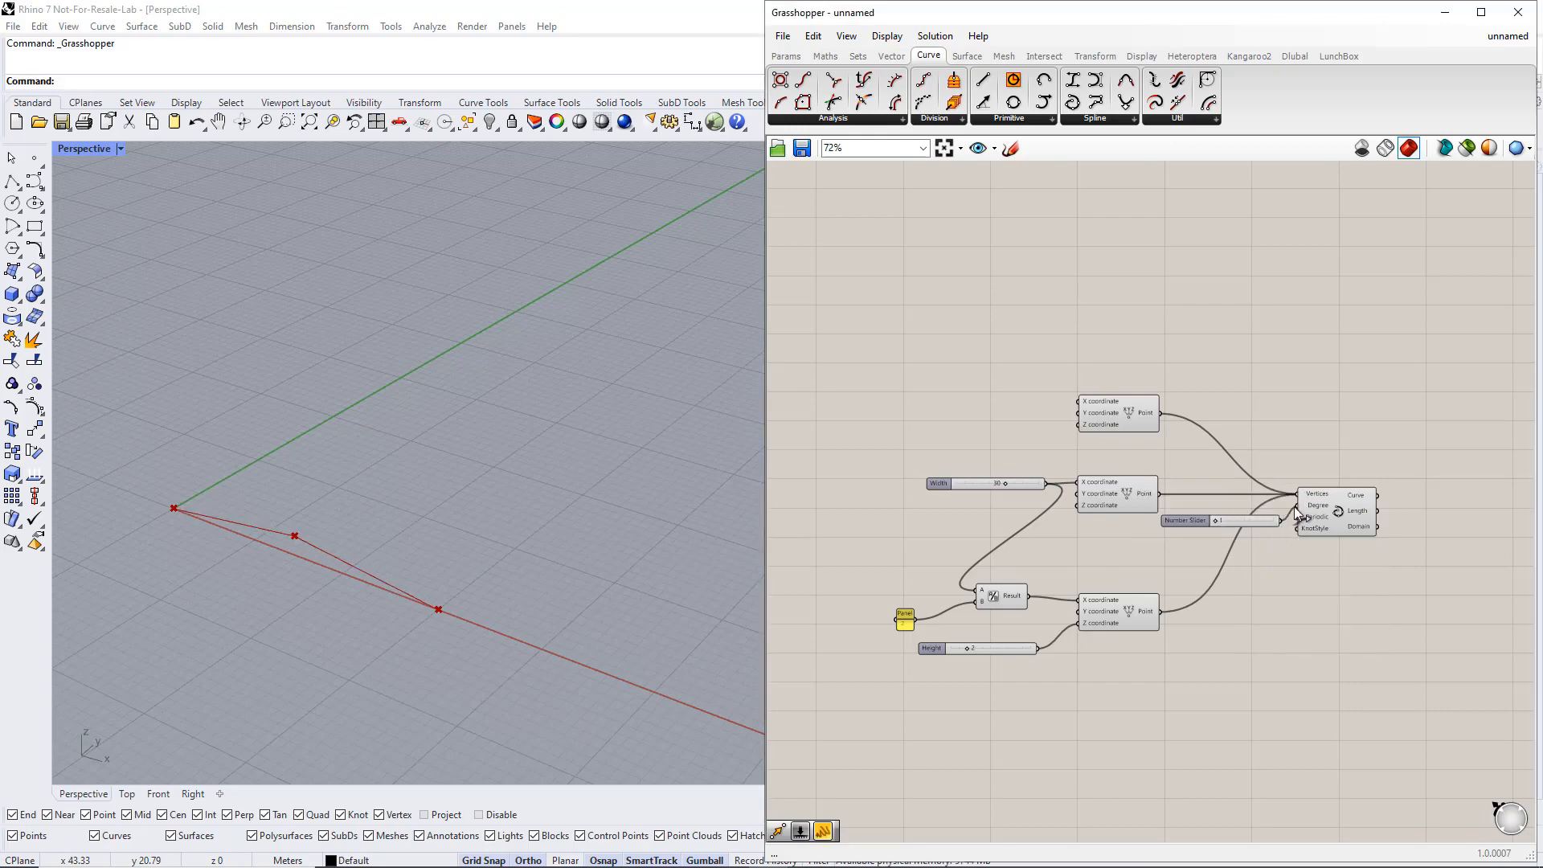
Set the slider feeding the Interpolate component's Degree input to 3
{"action": "scroll", "coordinate": [1223, 519], "scroll_direction": "up", "scroll_amount": 3}
{"action": "double_click", "coordinate": [1223, 519]}
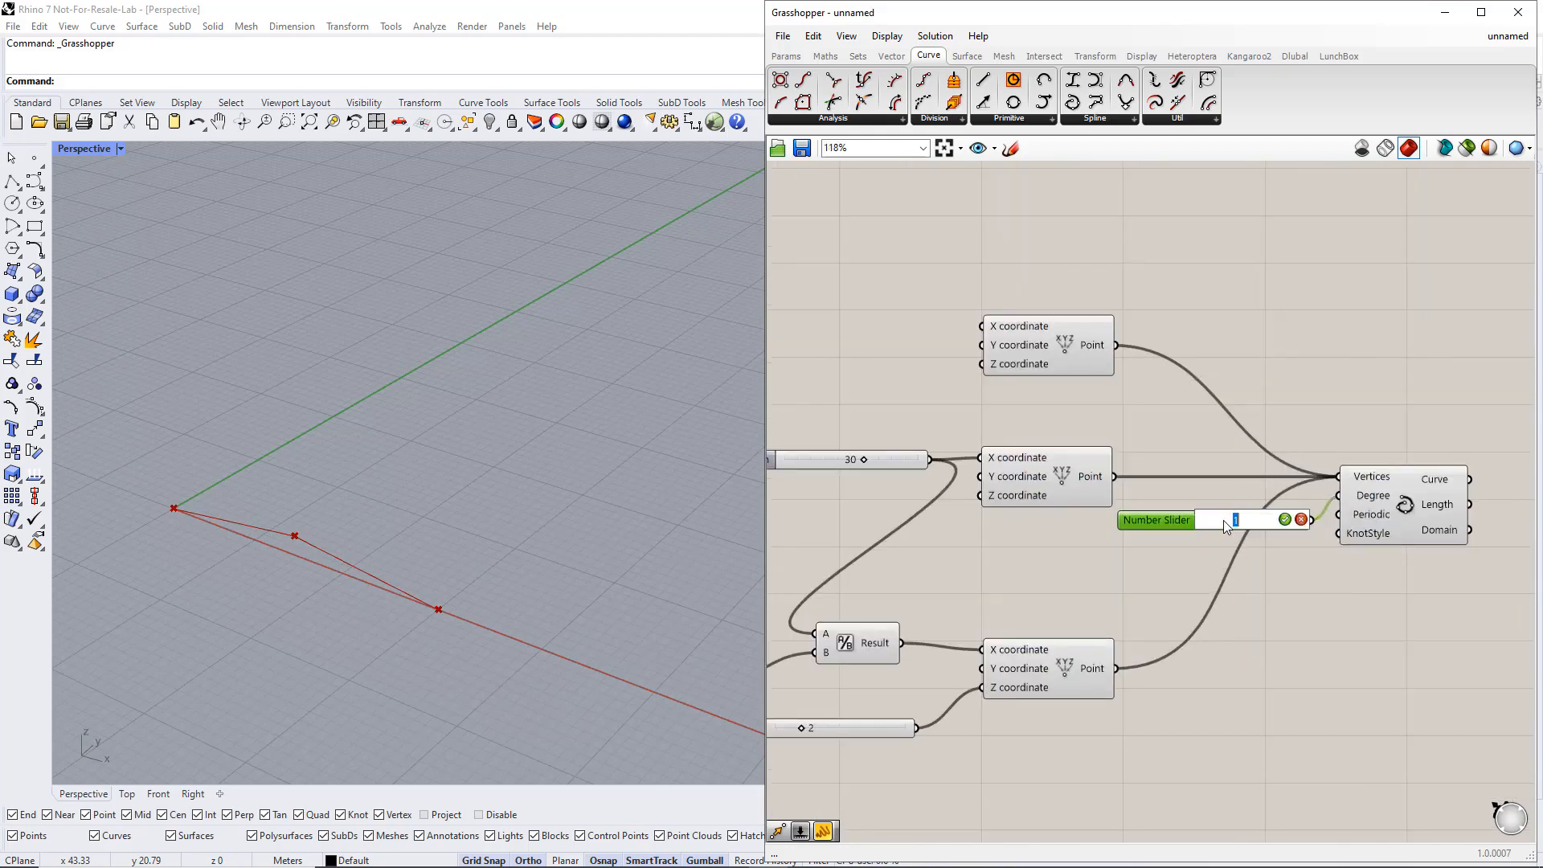
{"action": "type", "text": "3"}
{"action": "key", "text": "Return"}
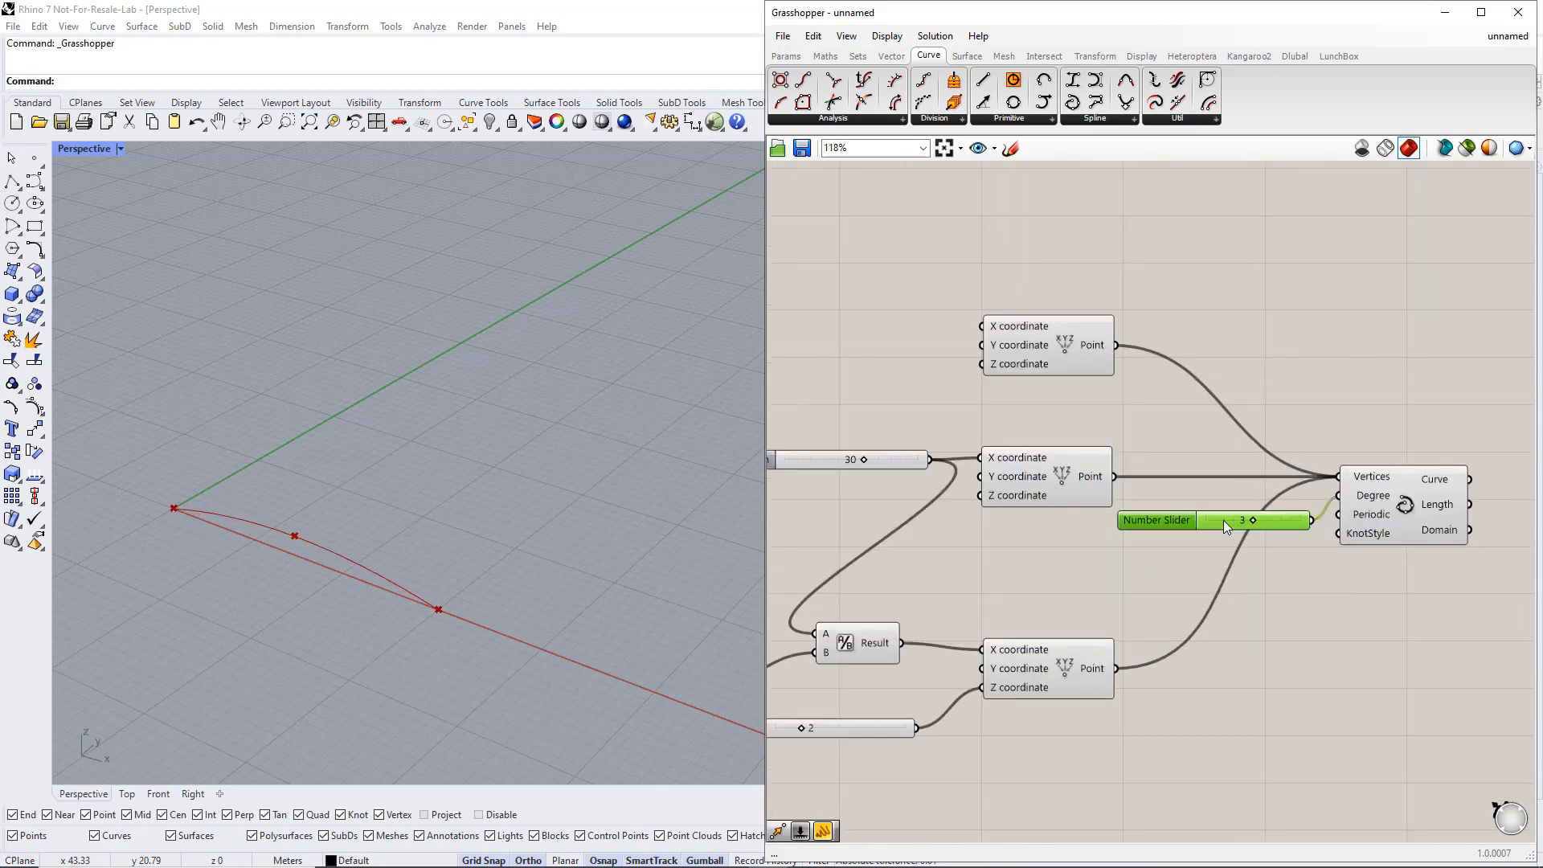
Shift the Interpolate component a little further away from its degree slider
{"action": "left_click", "coordinate": [1378, 509]}
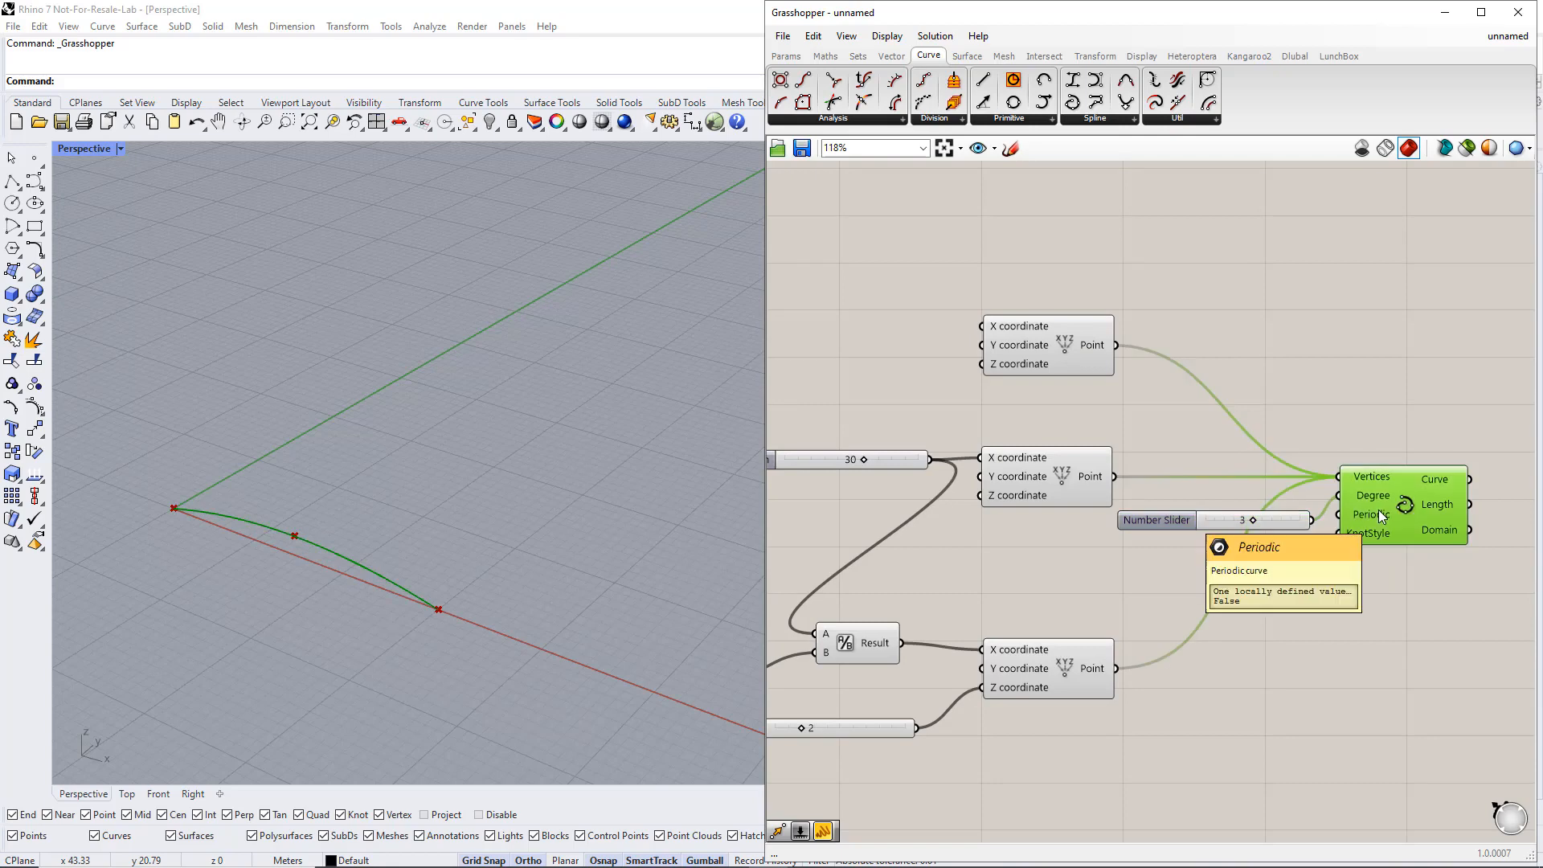
{"action": "scroll", "coordinate": [1377, 509], "scroll_direction": "down", "scroll_amount": 3}
{"action": "right_click_drag", "start_coordinate": [1386, 559], "coordinate": [1220, 528]}
{"action": "left_click_drag", "start_coordinate": [1222, 472], "coordinate": [1261, 471]}
{"action": "left_click", "coordinate": [1323, 477]}
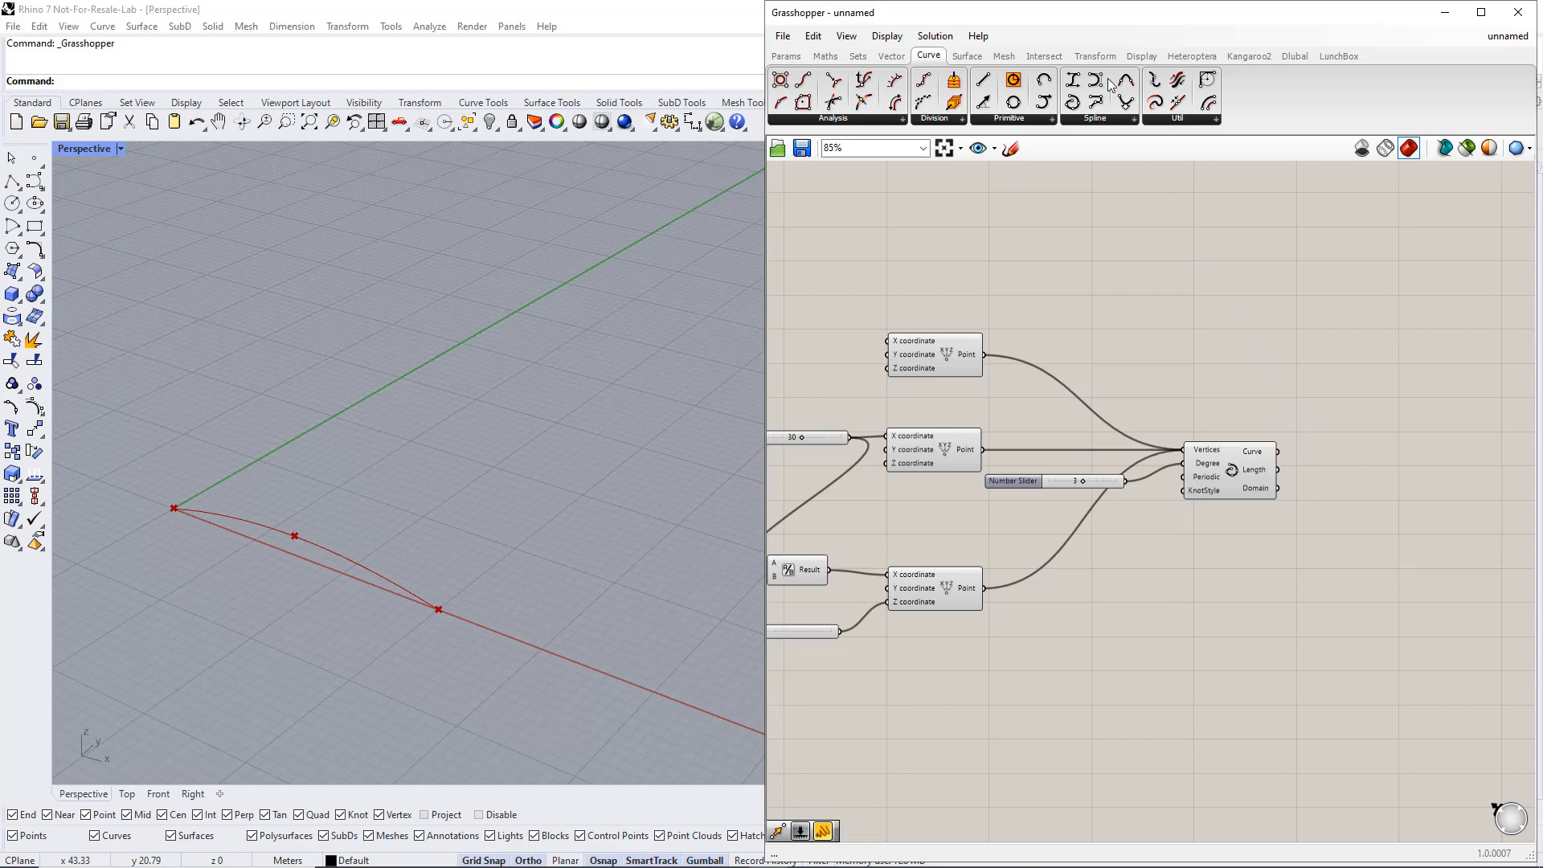
Add a Move component beside the Interpolate component and connect the interpolated curve to its Geometry input
{"action": "left_click", "coordinate": [1095, 56]}
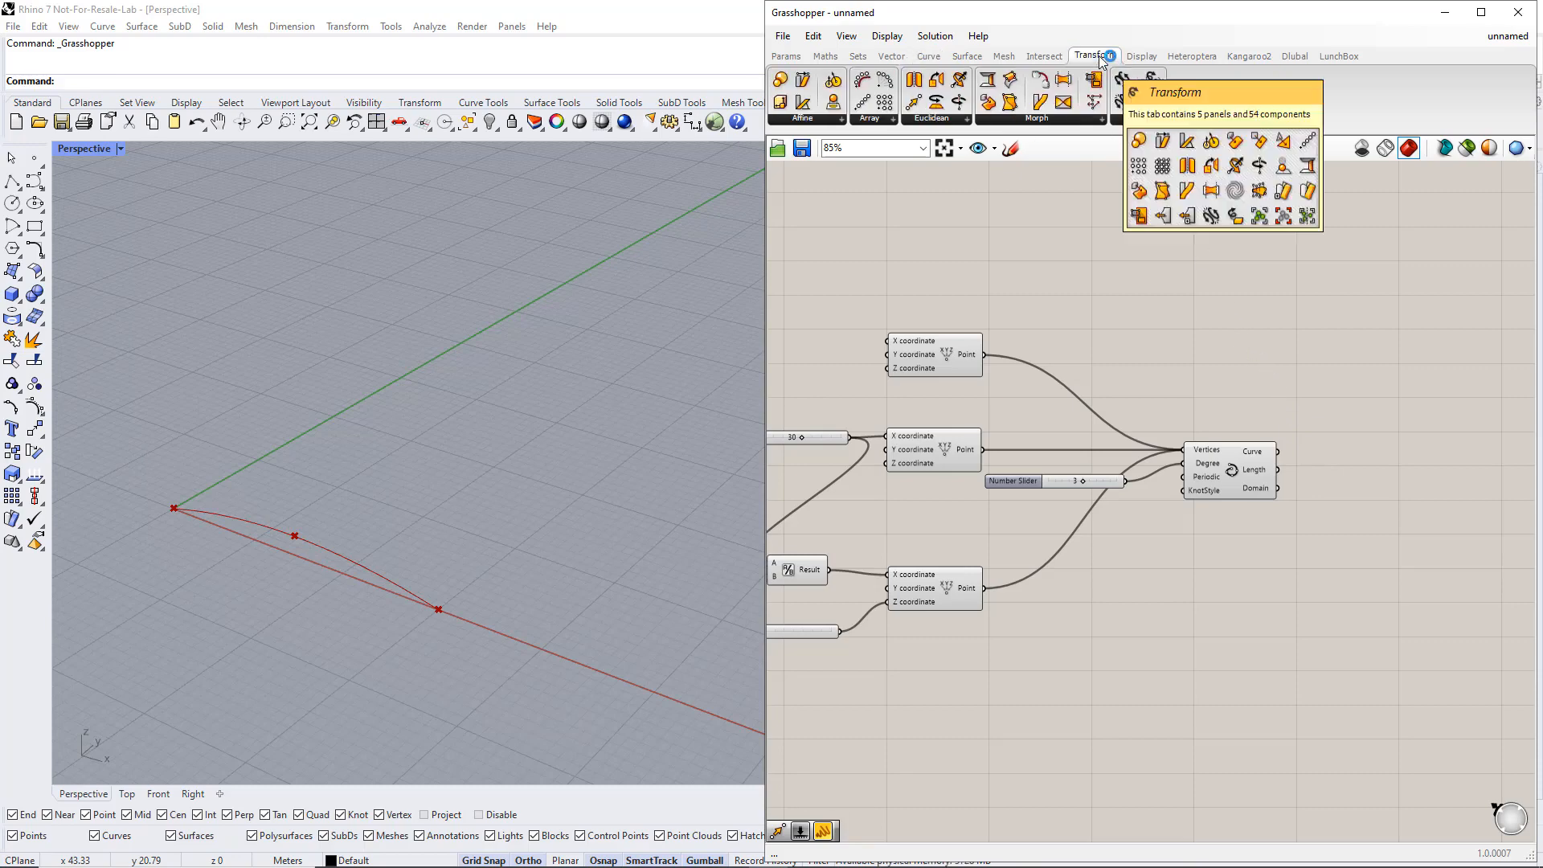
{"action": "left_click", "coordinate": [952, 120]}
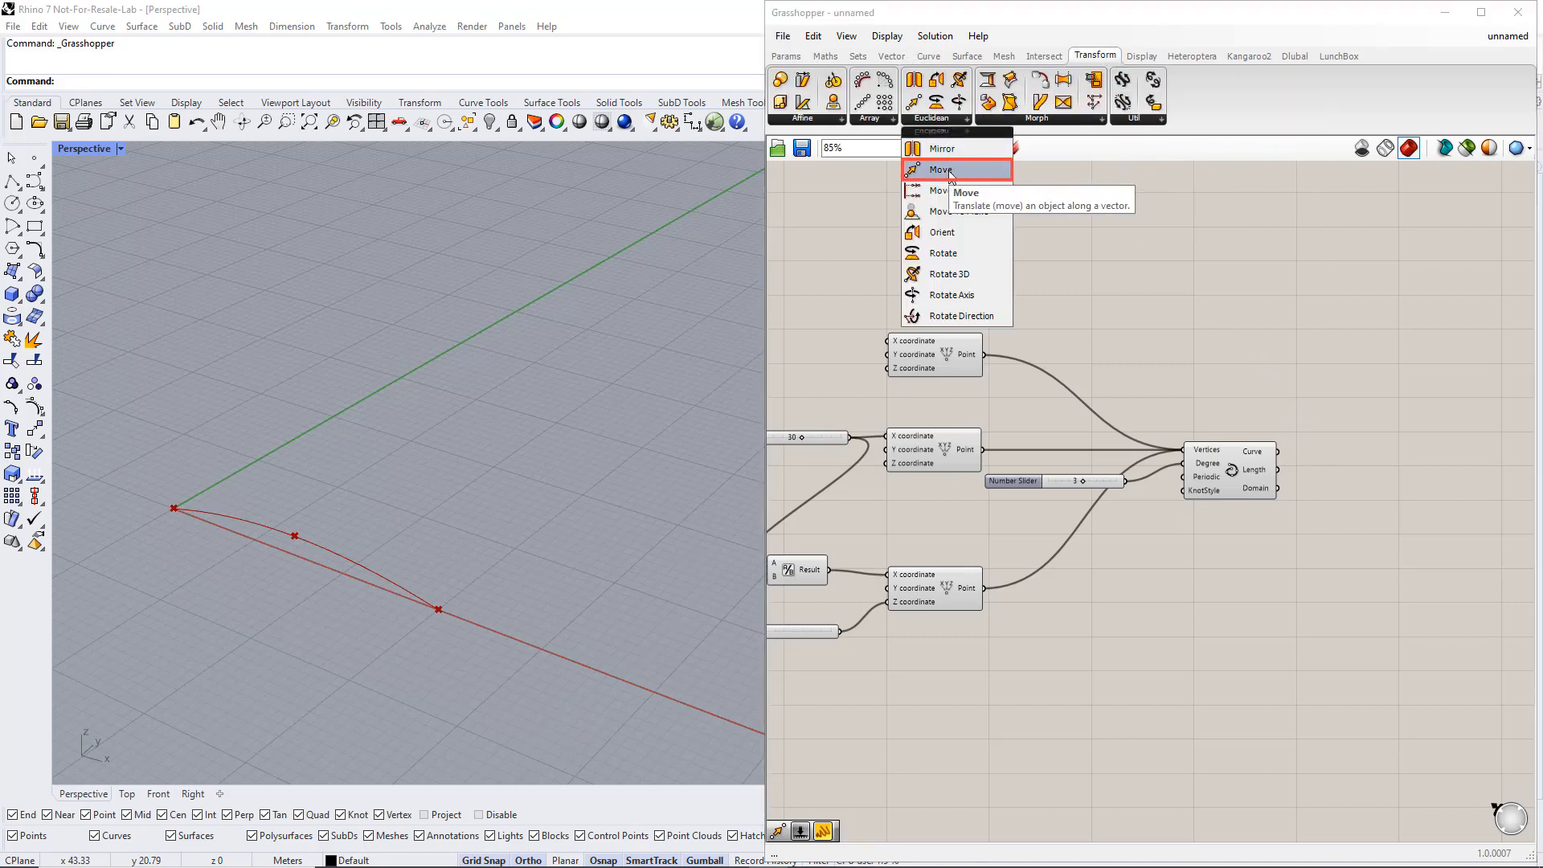
{"action": "left_click", "coordinate": [945, 170]}
{"action": "left_click", "coordinate": [1407, 460]}
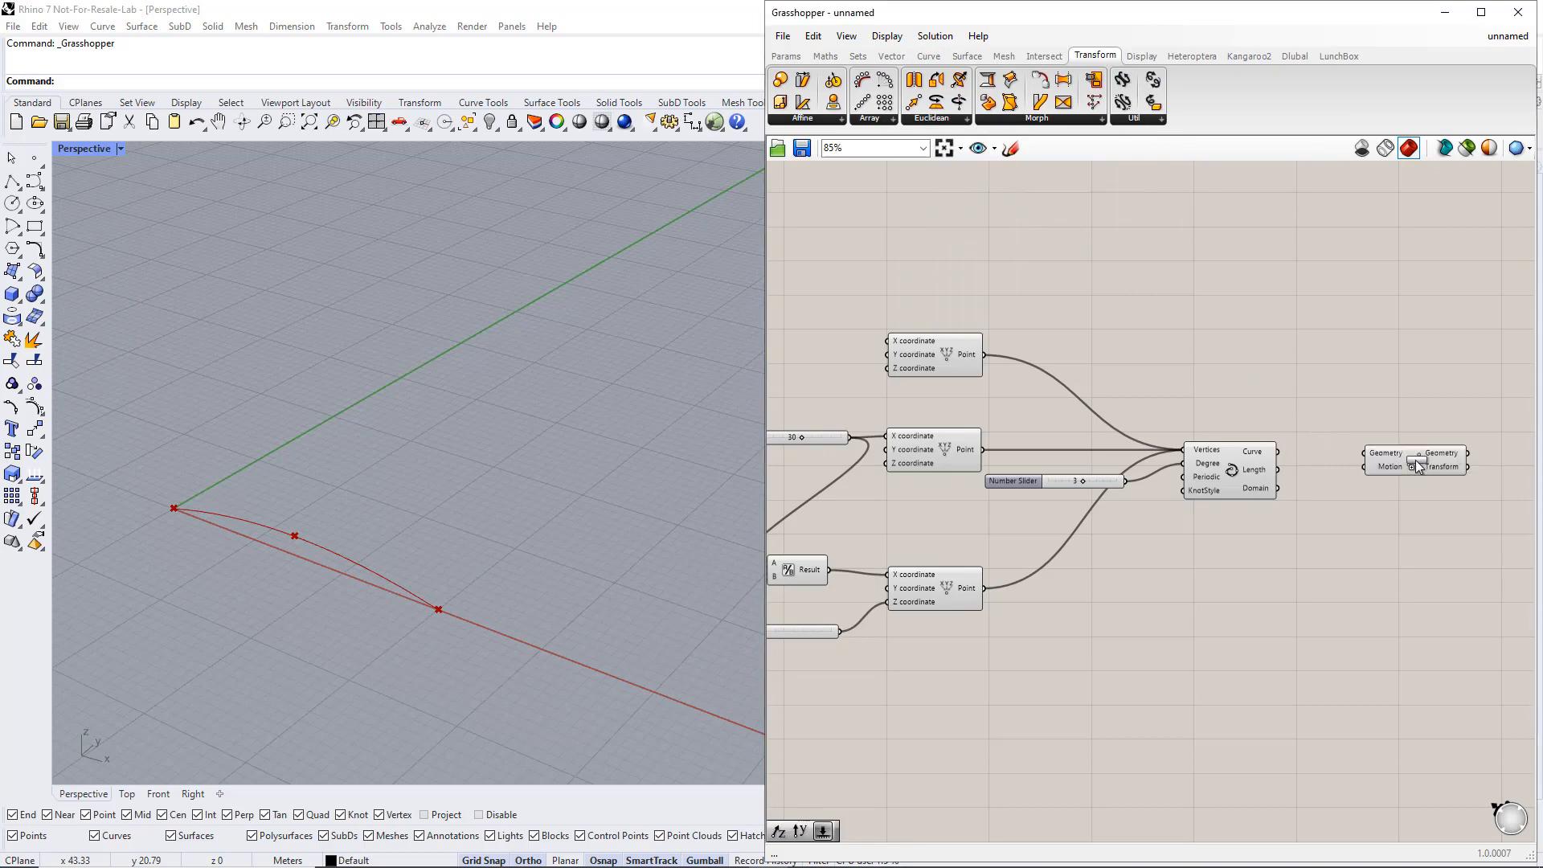
{"action": "left_click_drag", "start_coordinate": [1278, 451], "coordinate": [1356, 450]}
Add a Unit Y vector below the Interpolate component and connect it to the Move component's Motion input
{"action": "left_click", "coordinate": [891, 56]}
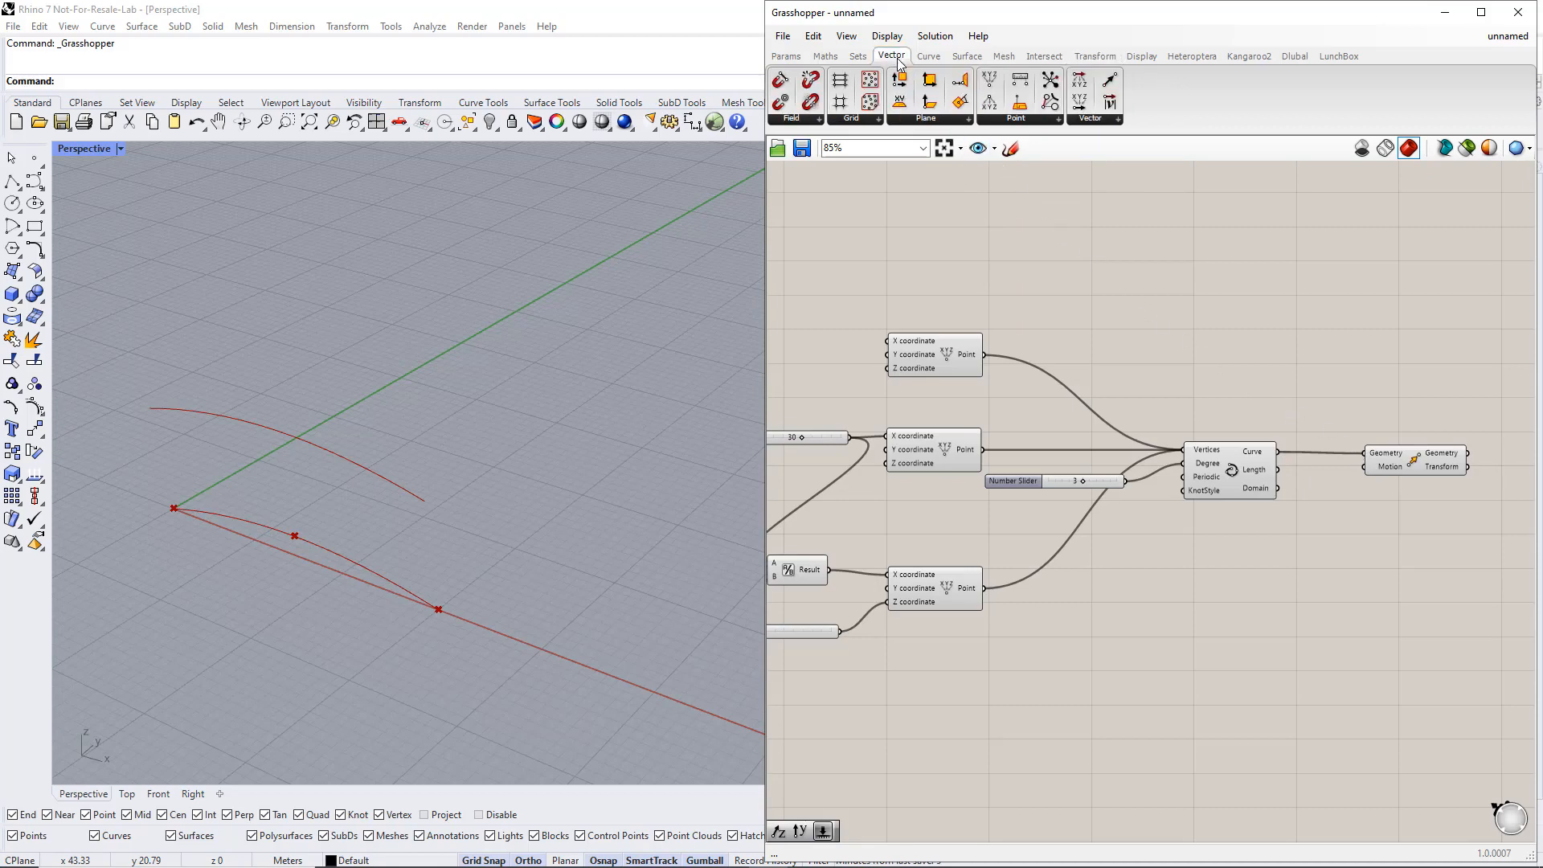
{"action": "left_click", "coordinate": [1091, 118]}
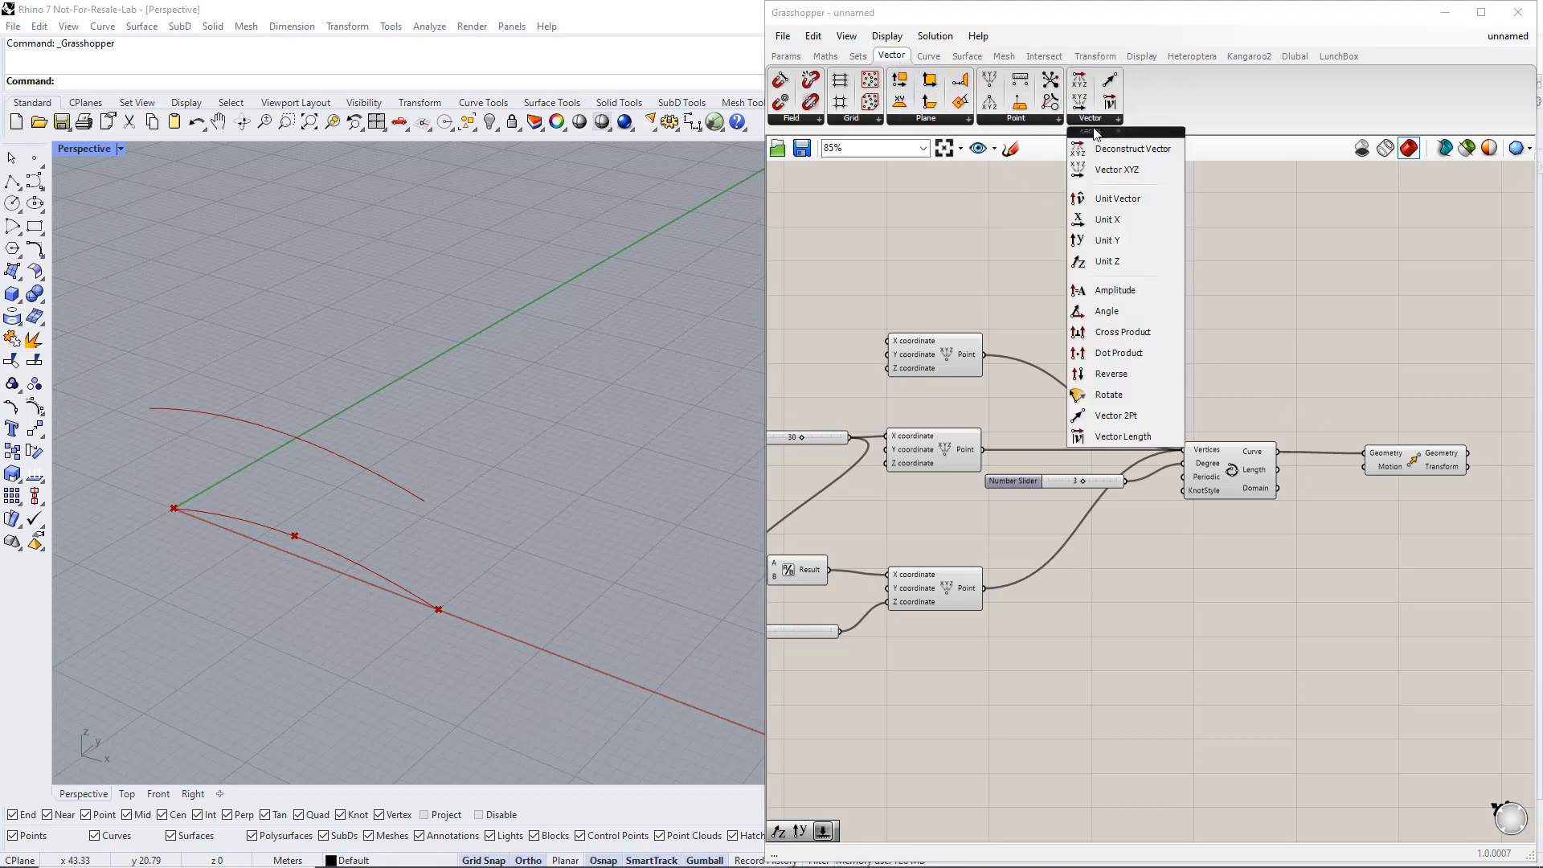
{"action": "left_click", "coordinate": [1112, 241]}
{"action": "left_click", "coordinate": [1301, 571]}
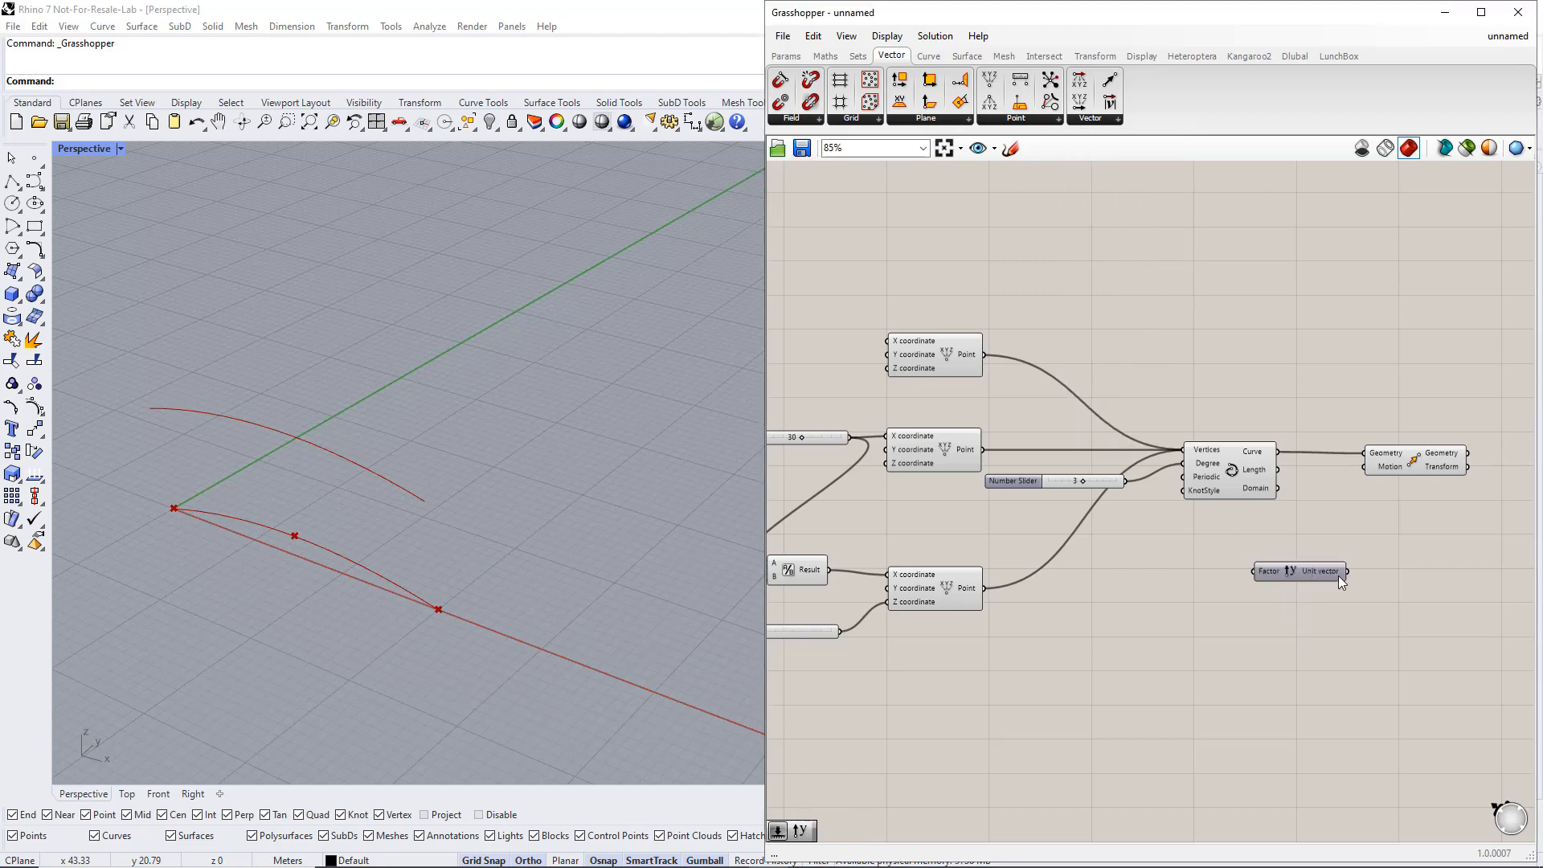
{"action": "left_click_drag", "start_coordinate": [1359, 490], "coordinate": [1358, 471]}
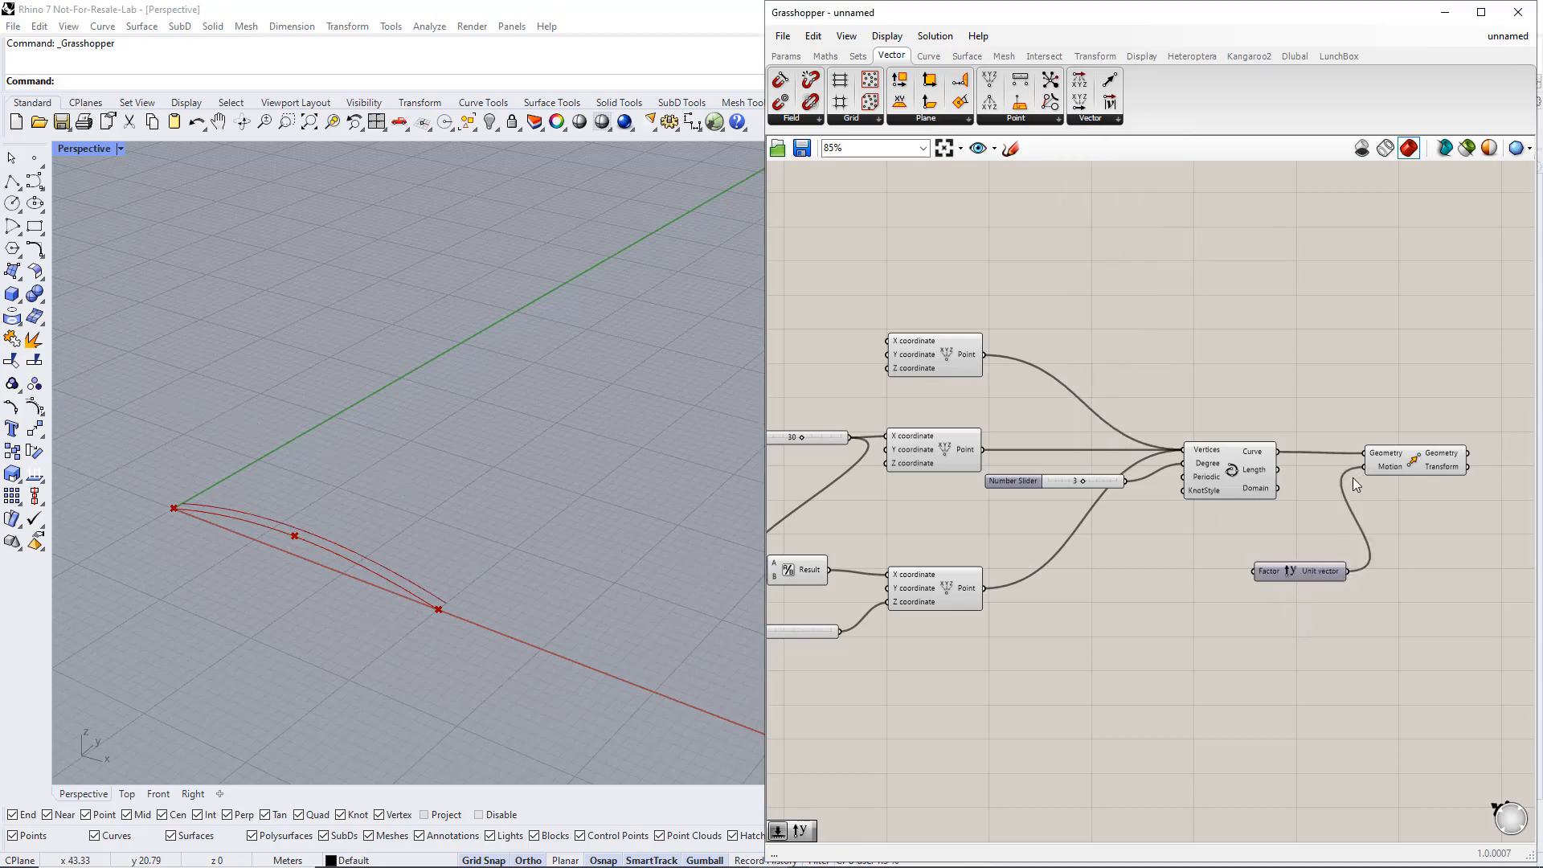
Create a number slider ranging from 1 to 100 and connect it to the Unit Y component's Factor input
{"action": "double_click", "coordinate": [1144, 573]}
{"action": "type", "text": "1..100"}
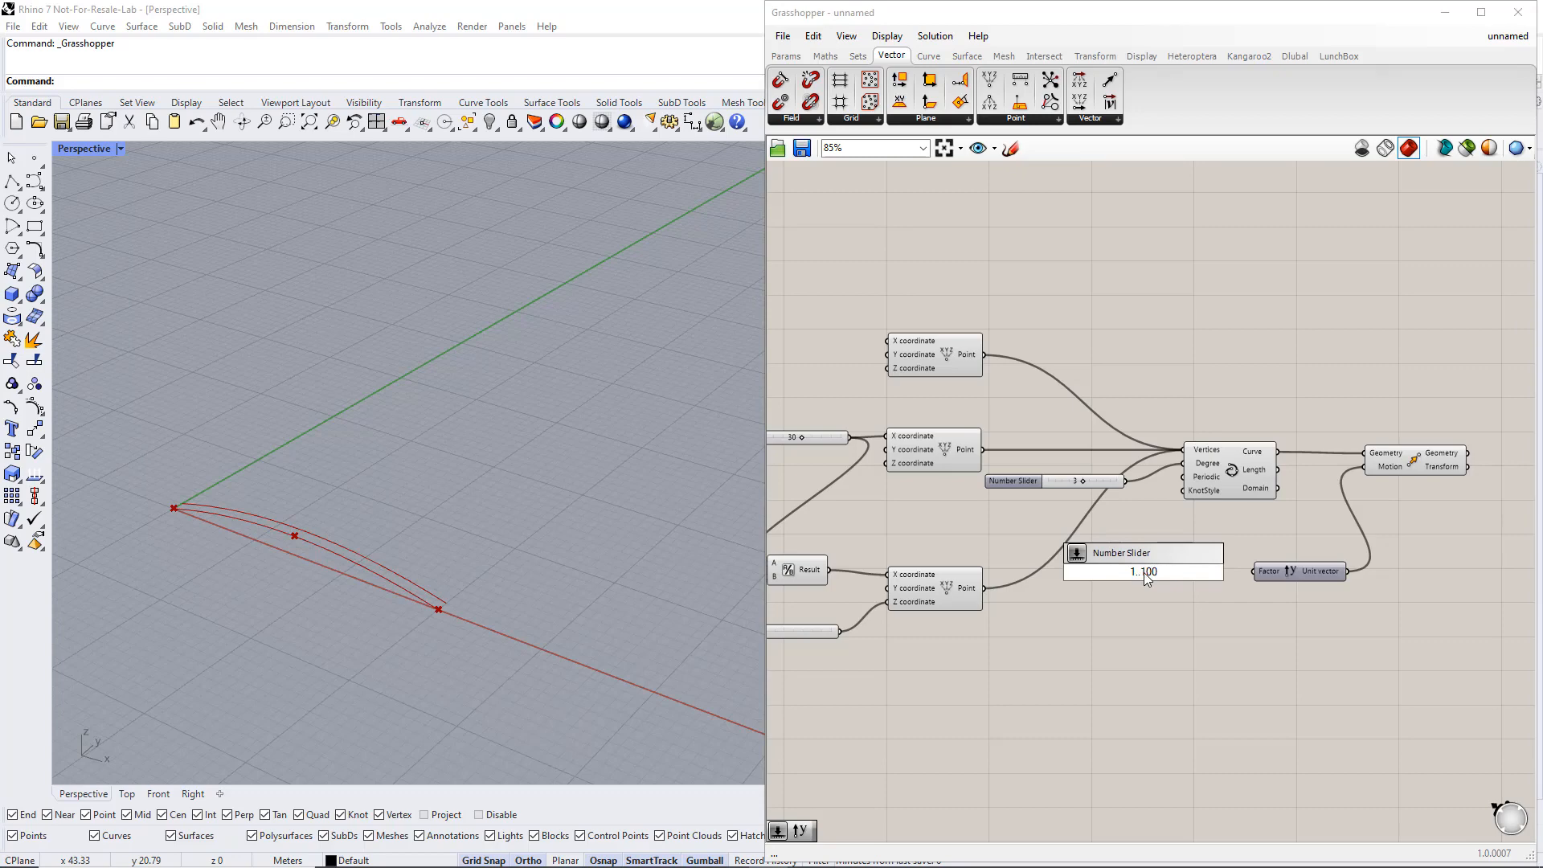
{"action": "key", "text": "Return"}
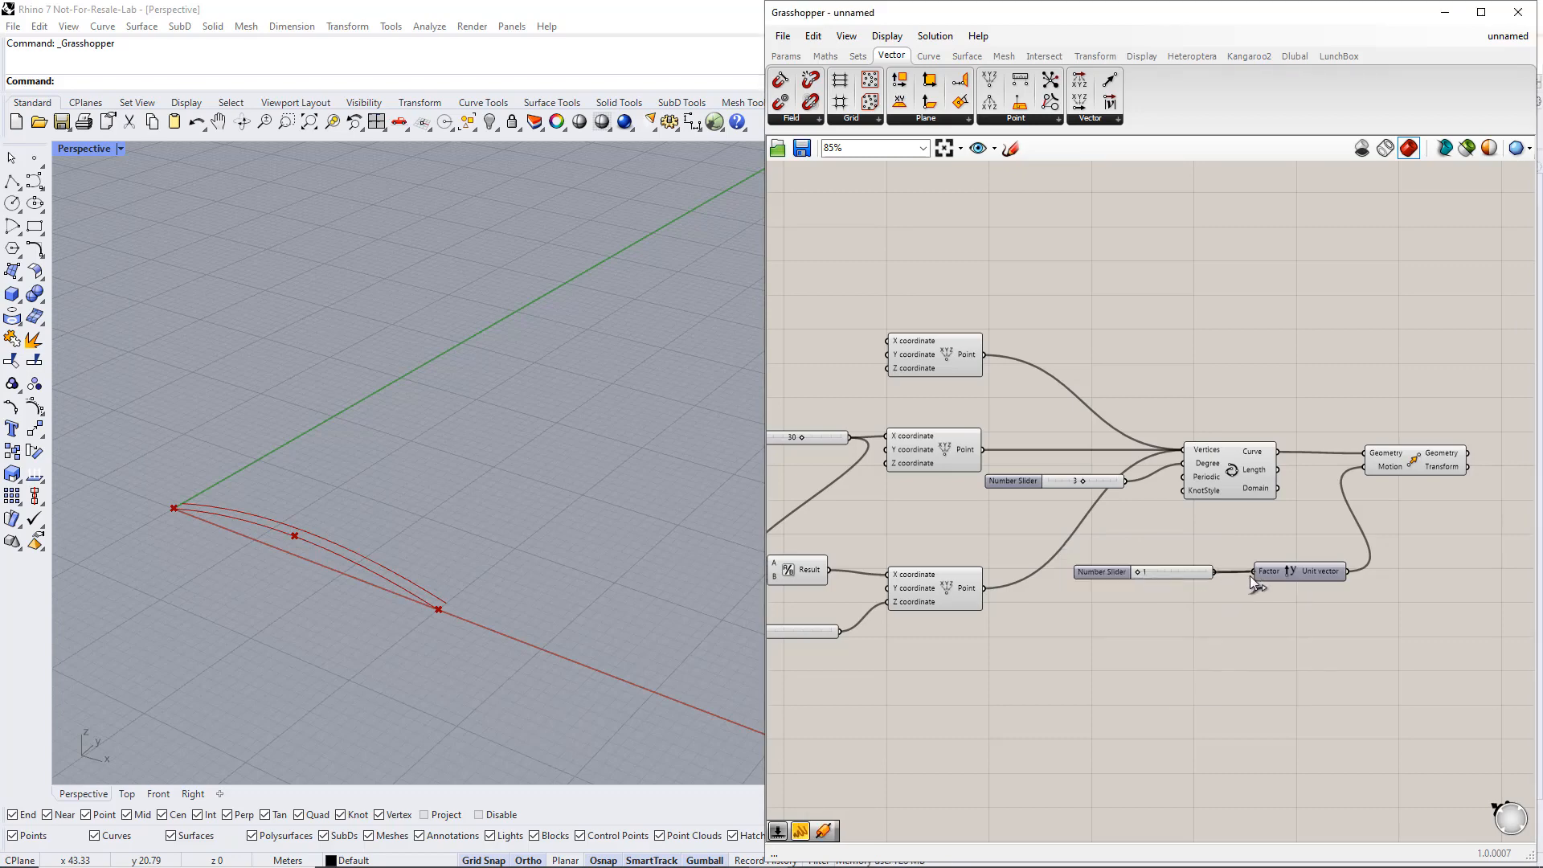
Rename the Unit Y factor slider Length and set it to 34
{"action": "right_click", "coordinate": [1109, 571]}
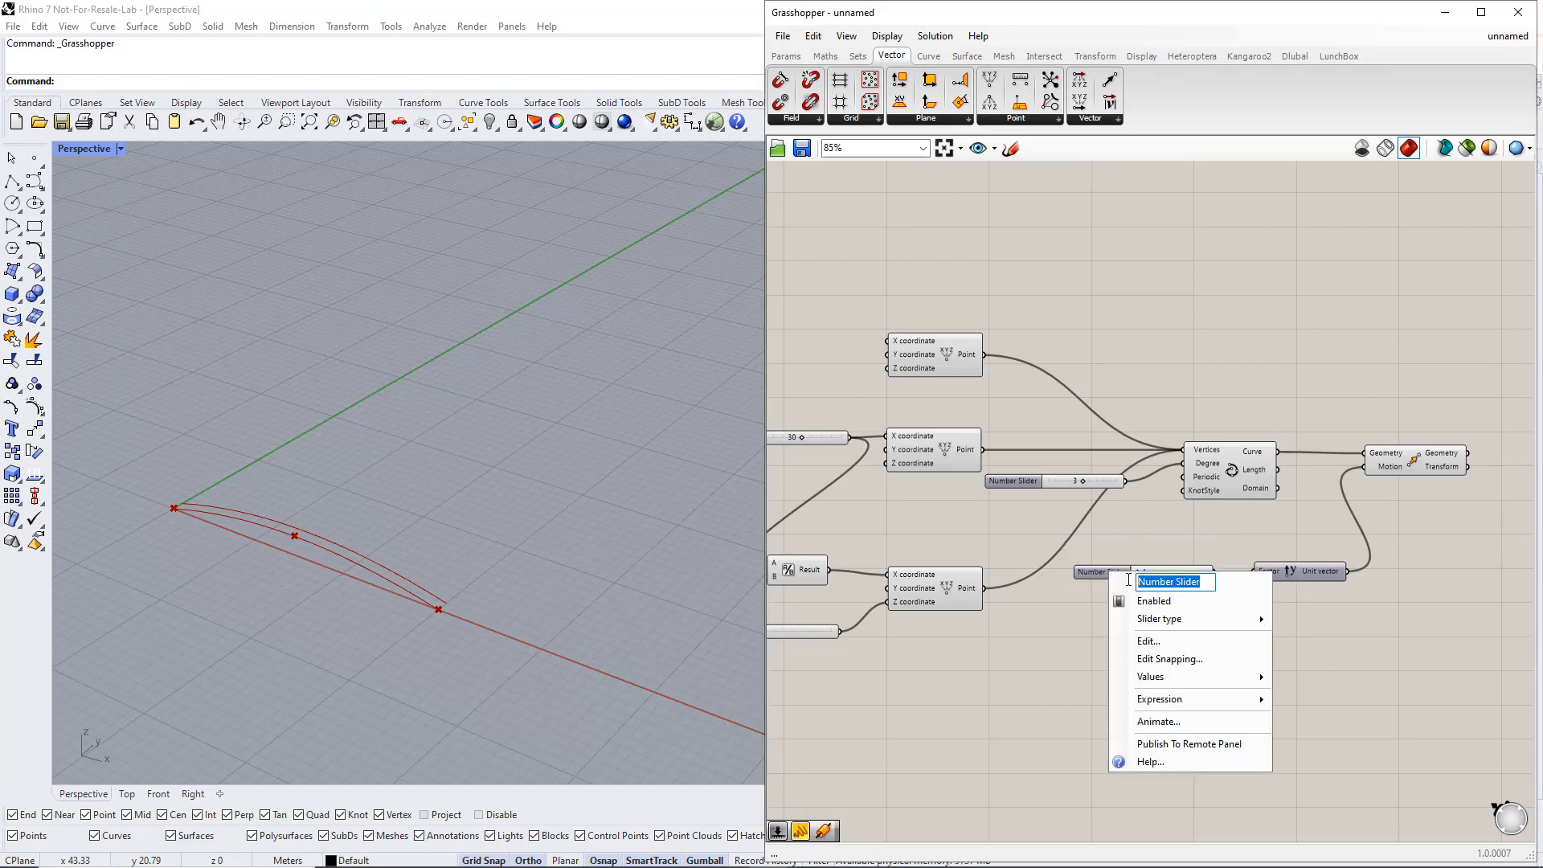
{"action": "type", "text": "Length"}
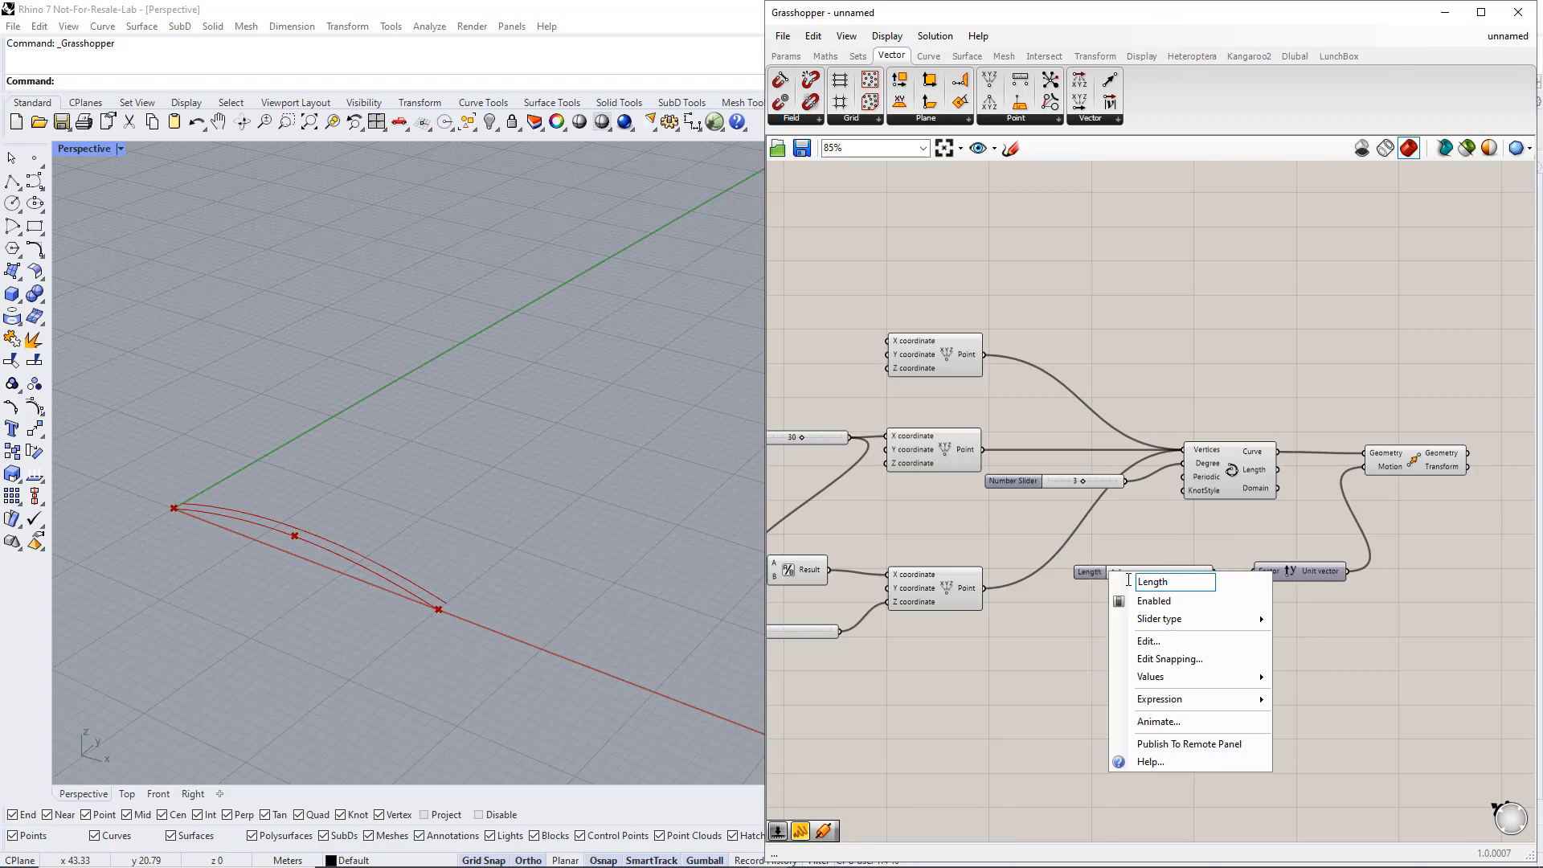
{"action": "key", "text": "Return"}
{"action": "mouse_move", "coordinate": [1117, 572]}
{"action": "left_mouse_down"}
{"action": "mouse_move", "coordinate": [1159, 573]}
{"action": "mouse_move", "coordinate": [1141, 577]}
{"action": "left_mouse_up"}
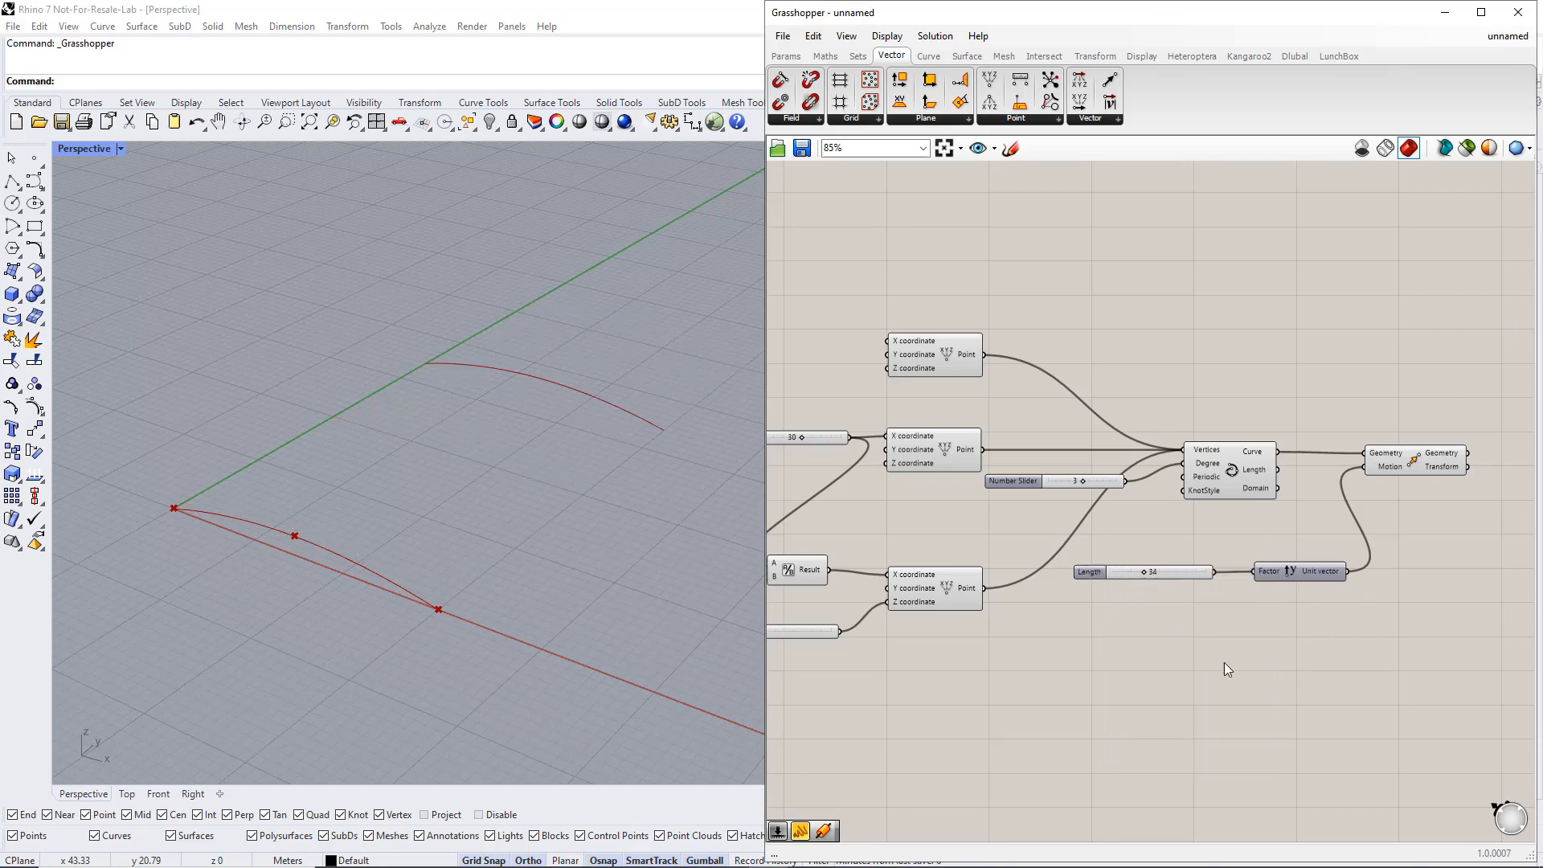
Add a Loft surface component to the canvas, beyond the Move component
{"action": "right_click_drag", "start_coordinate": [1425, 630], "coordinate": [1150, 627]}
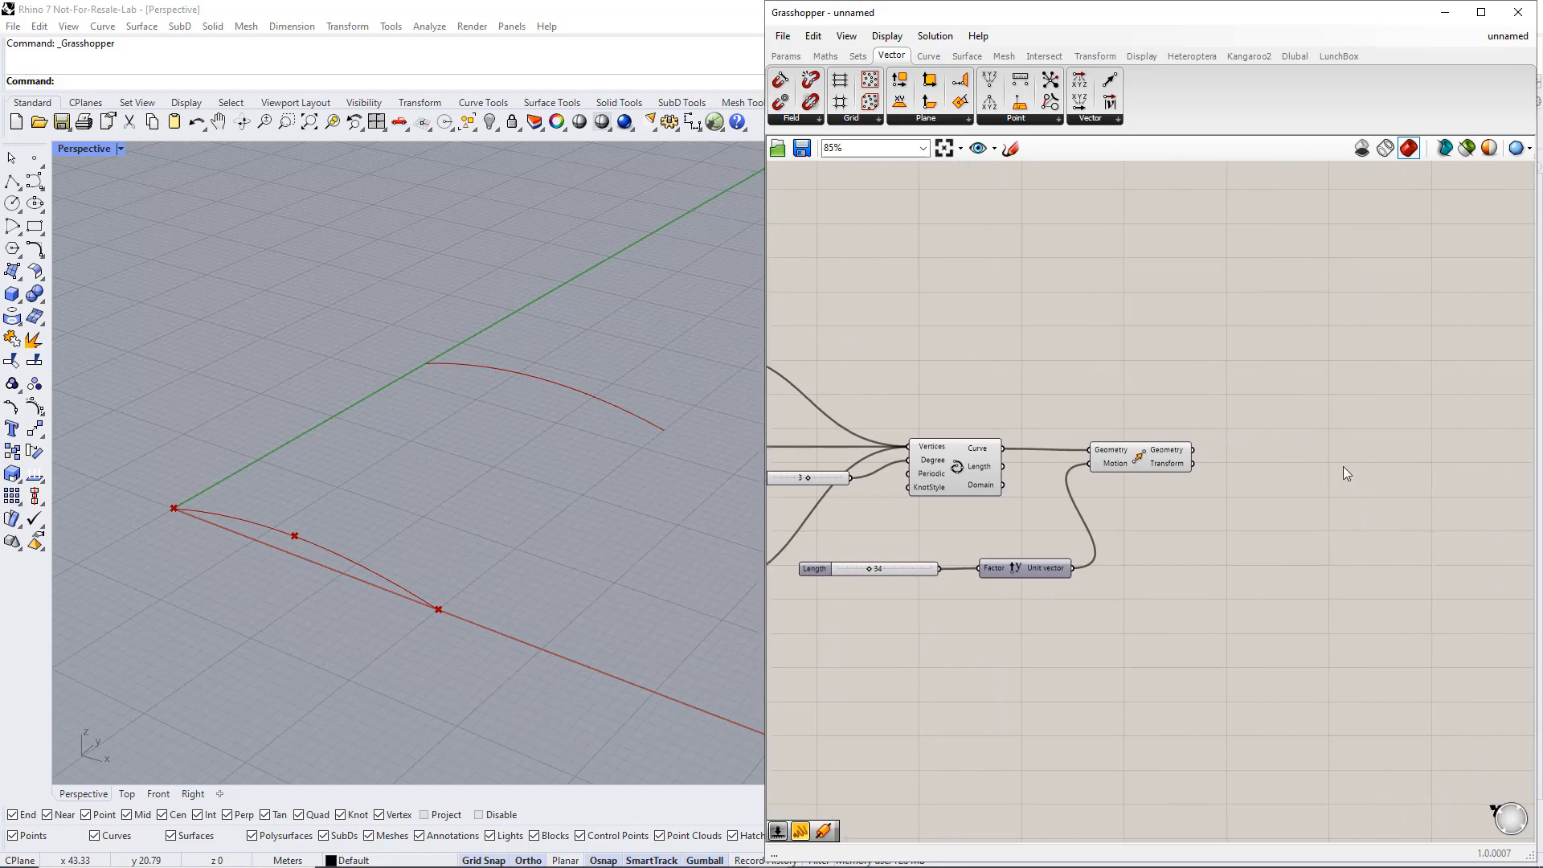
{"action": "left_click", "coordinate": [969, 58]}
{"action": "left_click", "coordinate": [965, 119]}
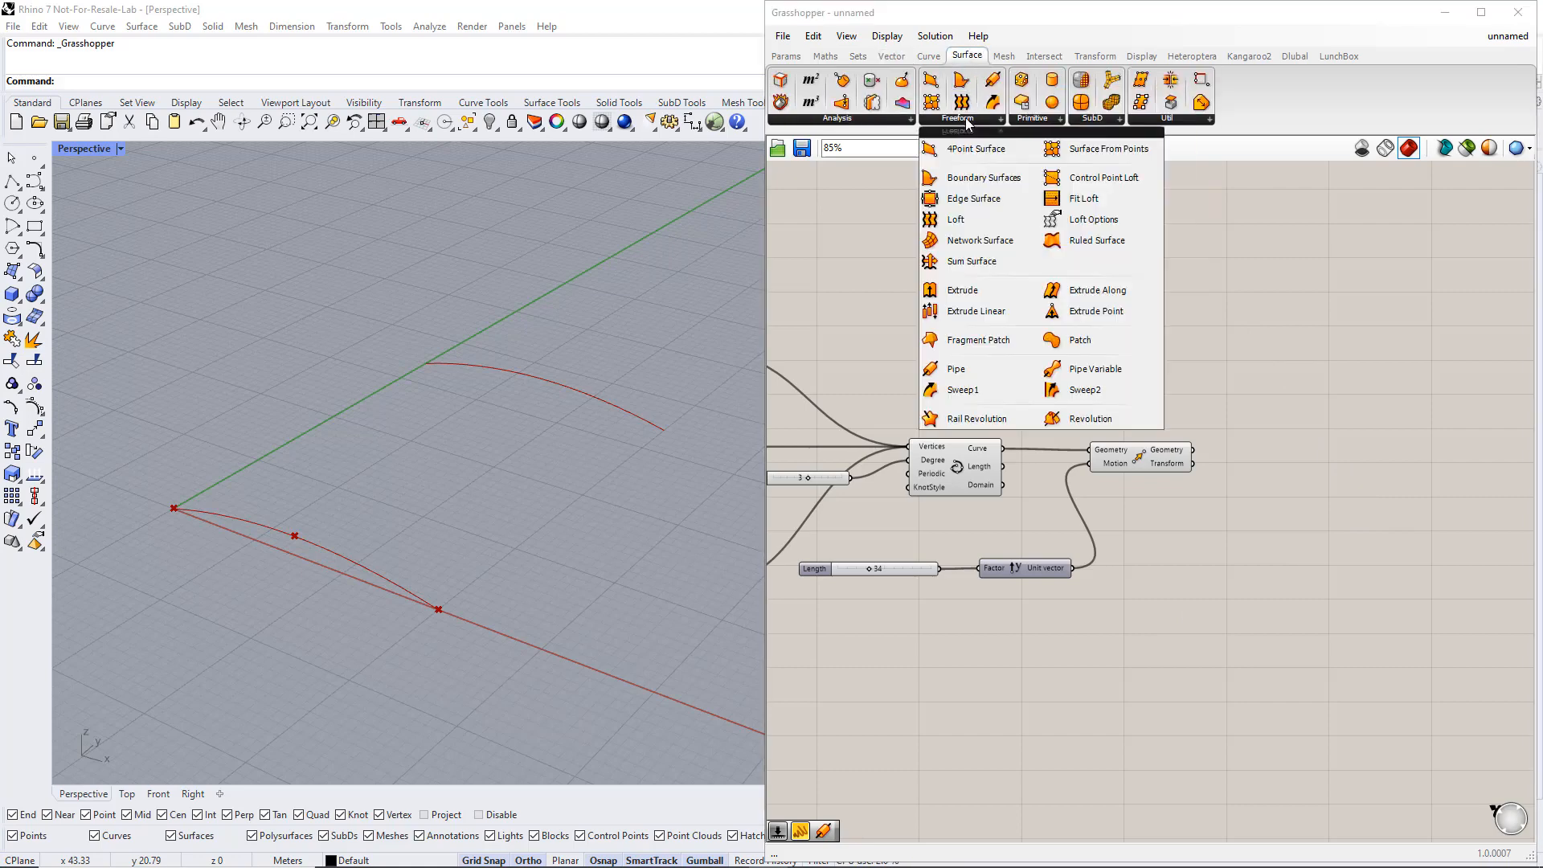
{"action": "left_click", "coordinate": [956, 219]}
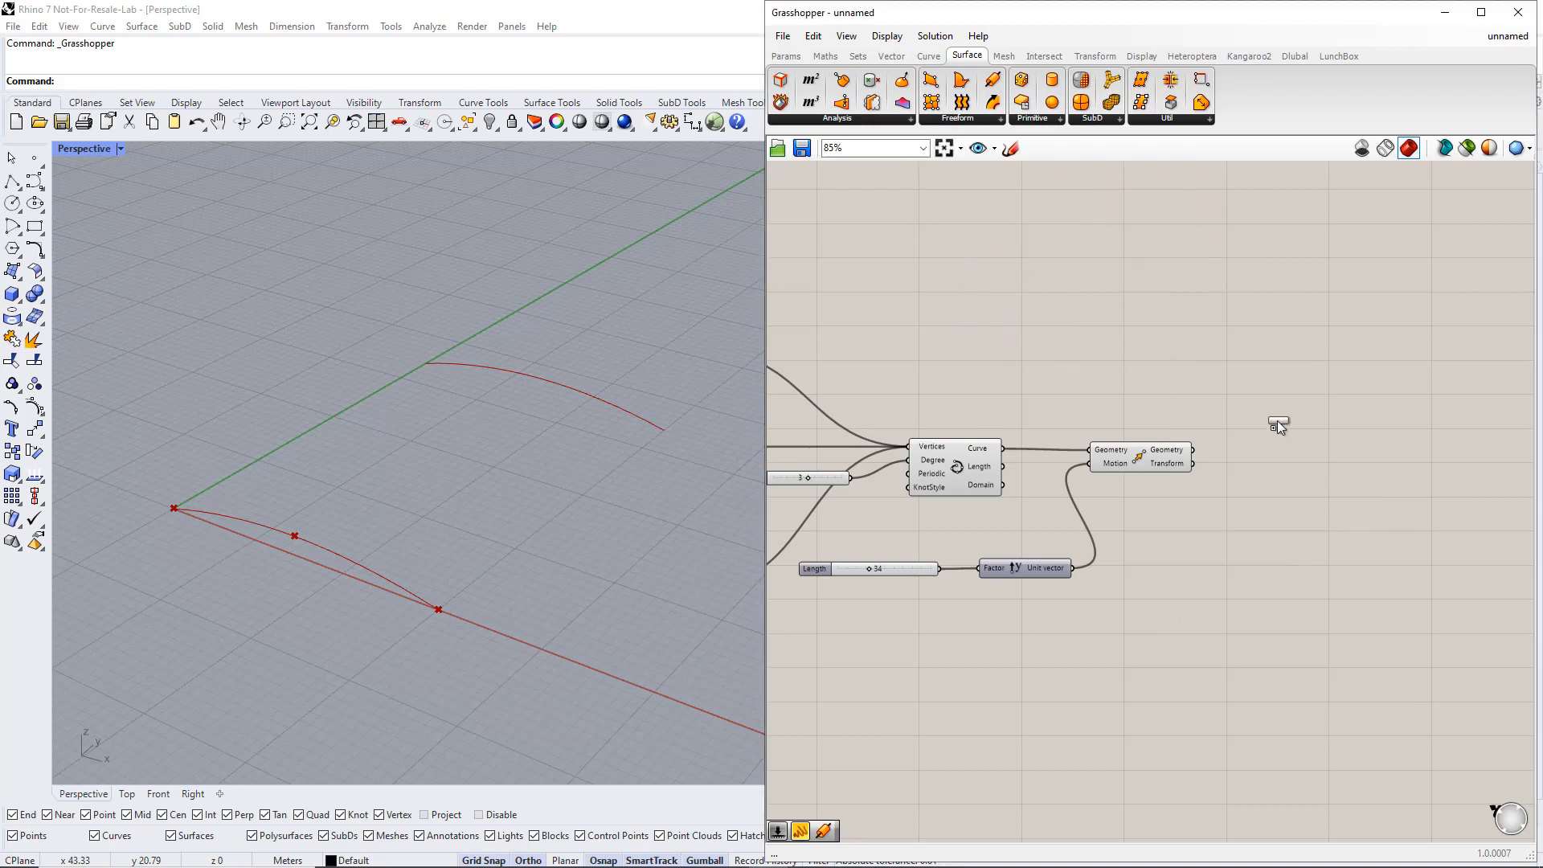
{"action": "left_click", "coordinate": [1332, 423]}
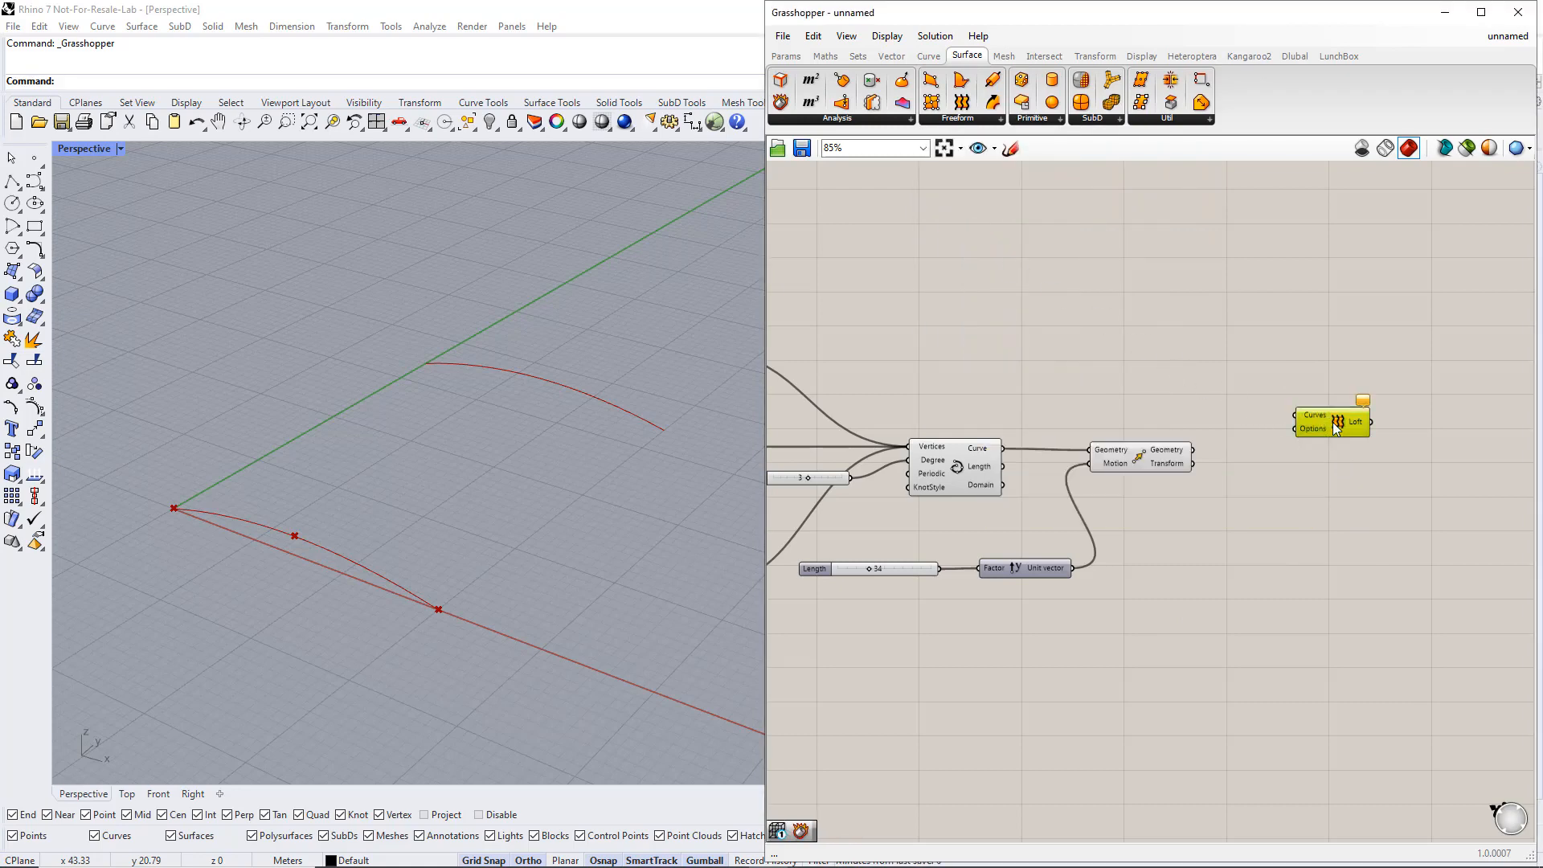
Shift the Move component down and connect both the original and moved curves to the Loft component's Curves input
{"action": "left_click_drag", "start_coordinate": [1158, 465], "coordinate": [1171, 499]}
{"action": "left_click", "coordinate": [1174, 456]}
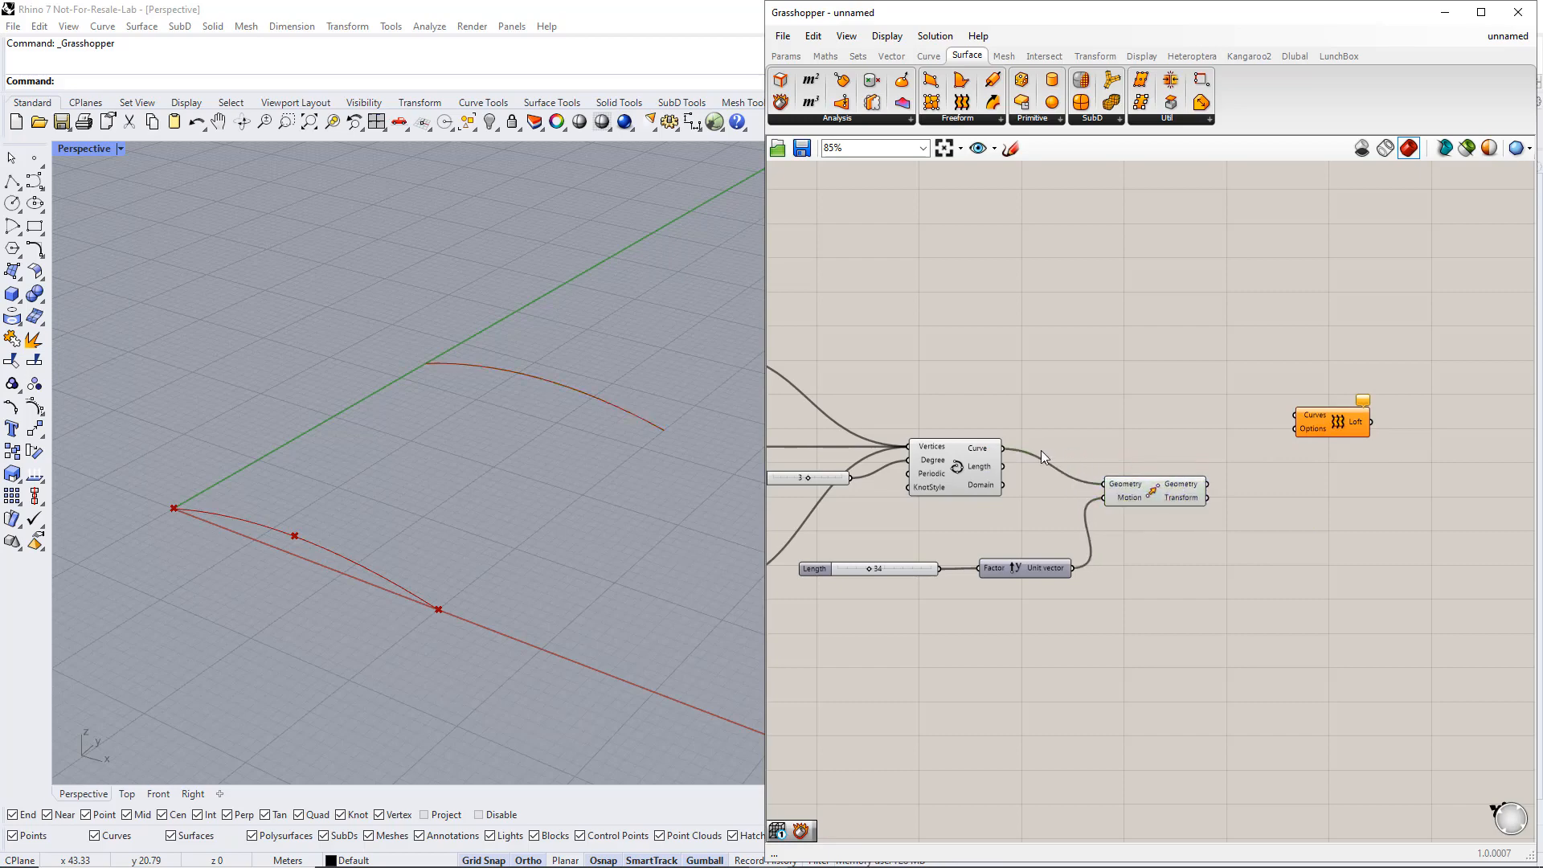
{"action": "left_click_drag", "start_coordinate": [1005, 452], "coordinate": [1296, 416]}
{"action": "left_click_drag", "start_coordinate": [1208, 484], "coordinate": [1293, 418], "text": "shift"}
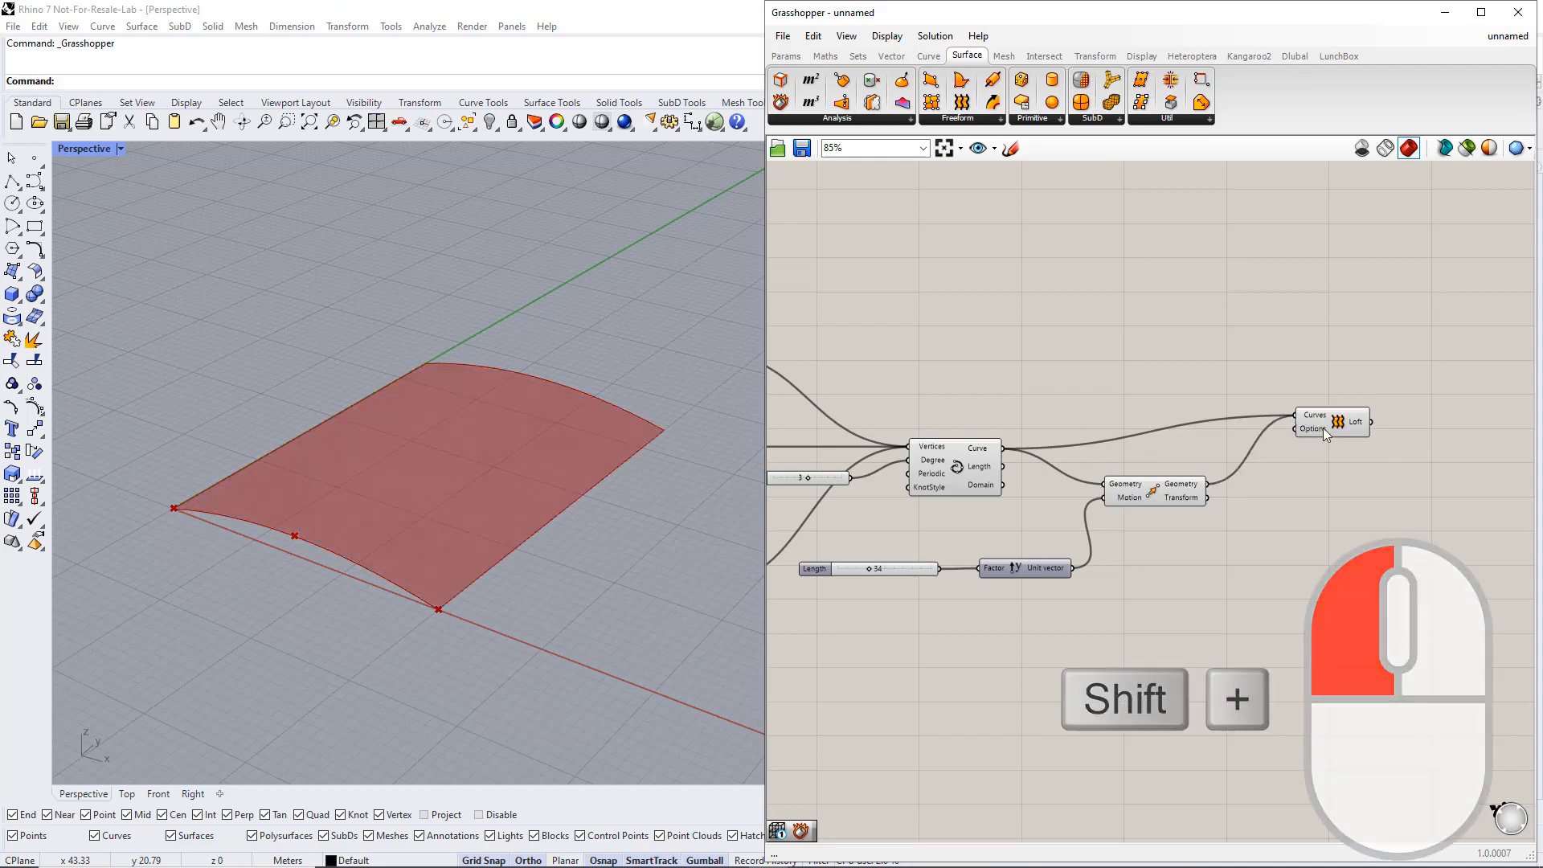
{"action": "left_click", "coordinate": [1334, 424]}
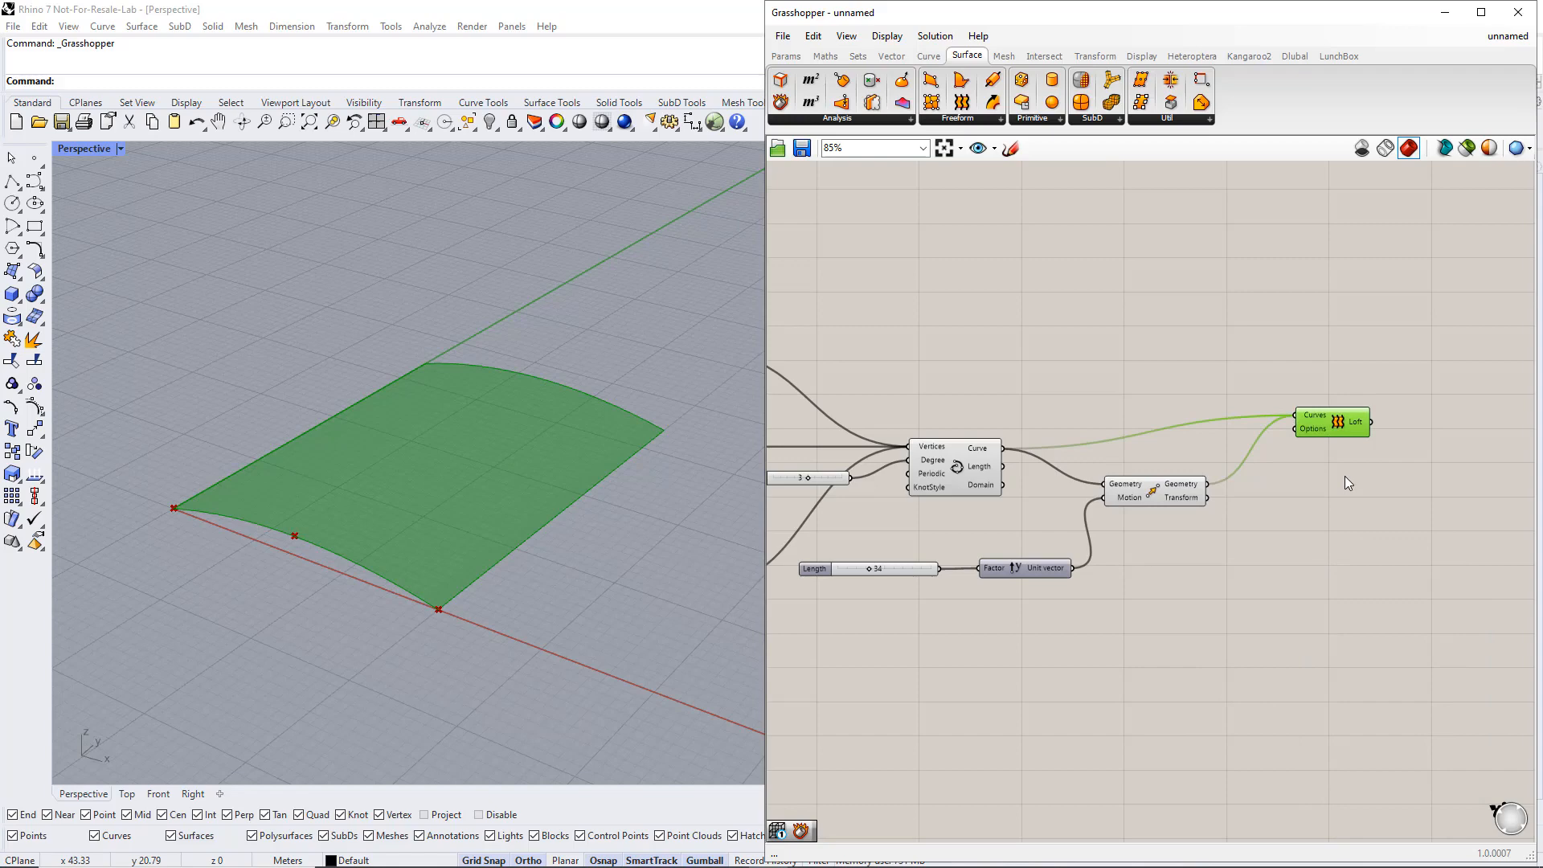
Add a LunchBox Space Truss Structure 1 component to the canvas, beside the Loft component
{"action": "right_click_drag", "start_coordinate": [1344, 476], "coordinate": [1169, 470]}
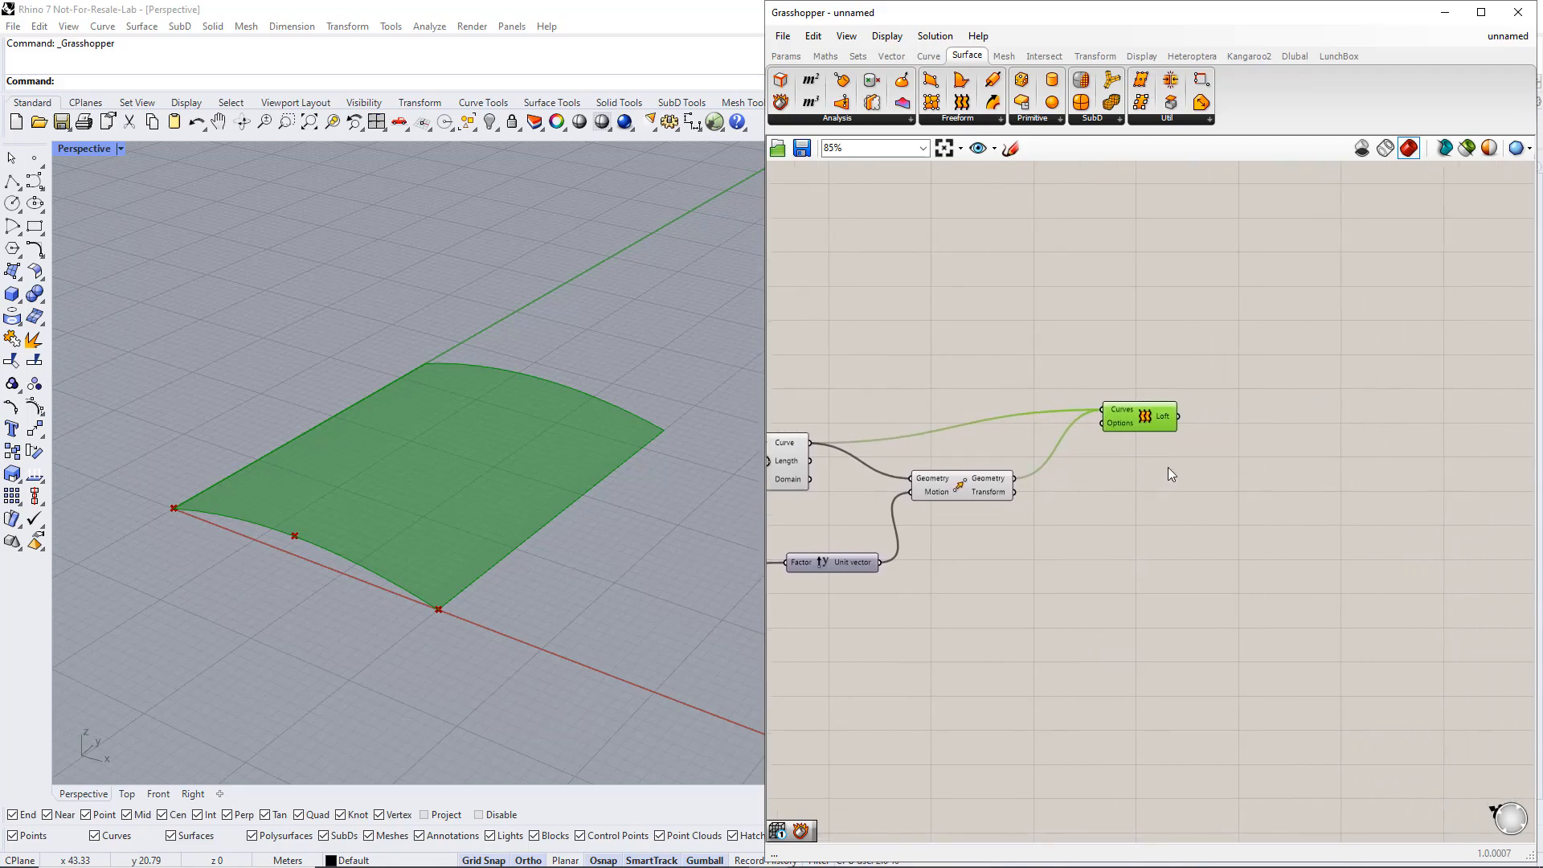
{"action": "left_click", "coordinate": [1168, 468]}
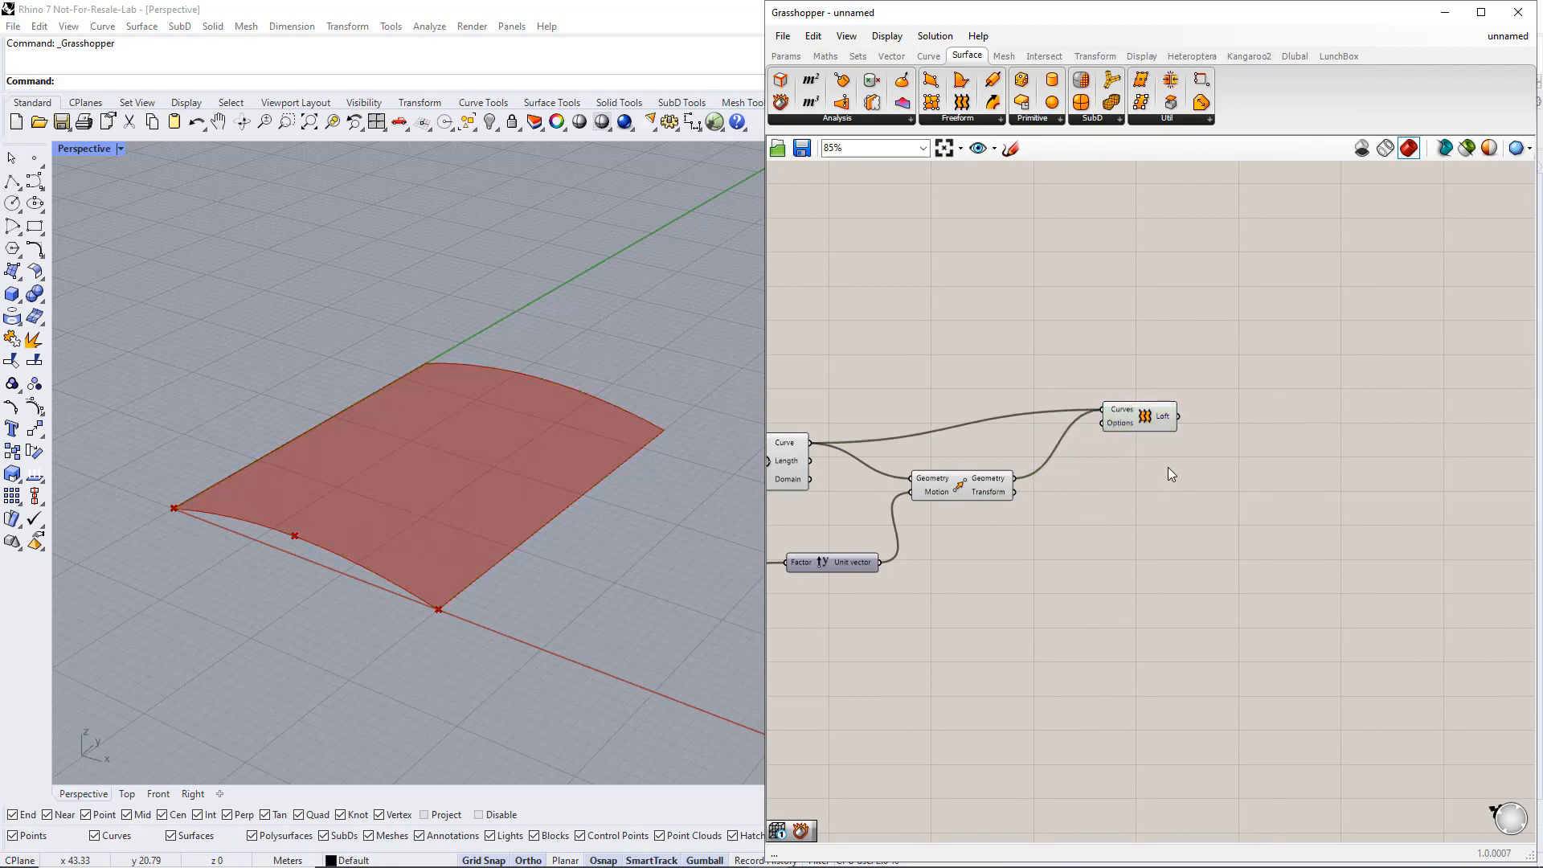
{"action": "left_click", "coordinate": [1328, 58]}
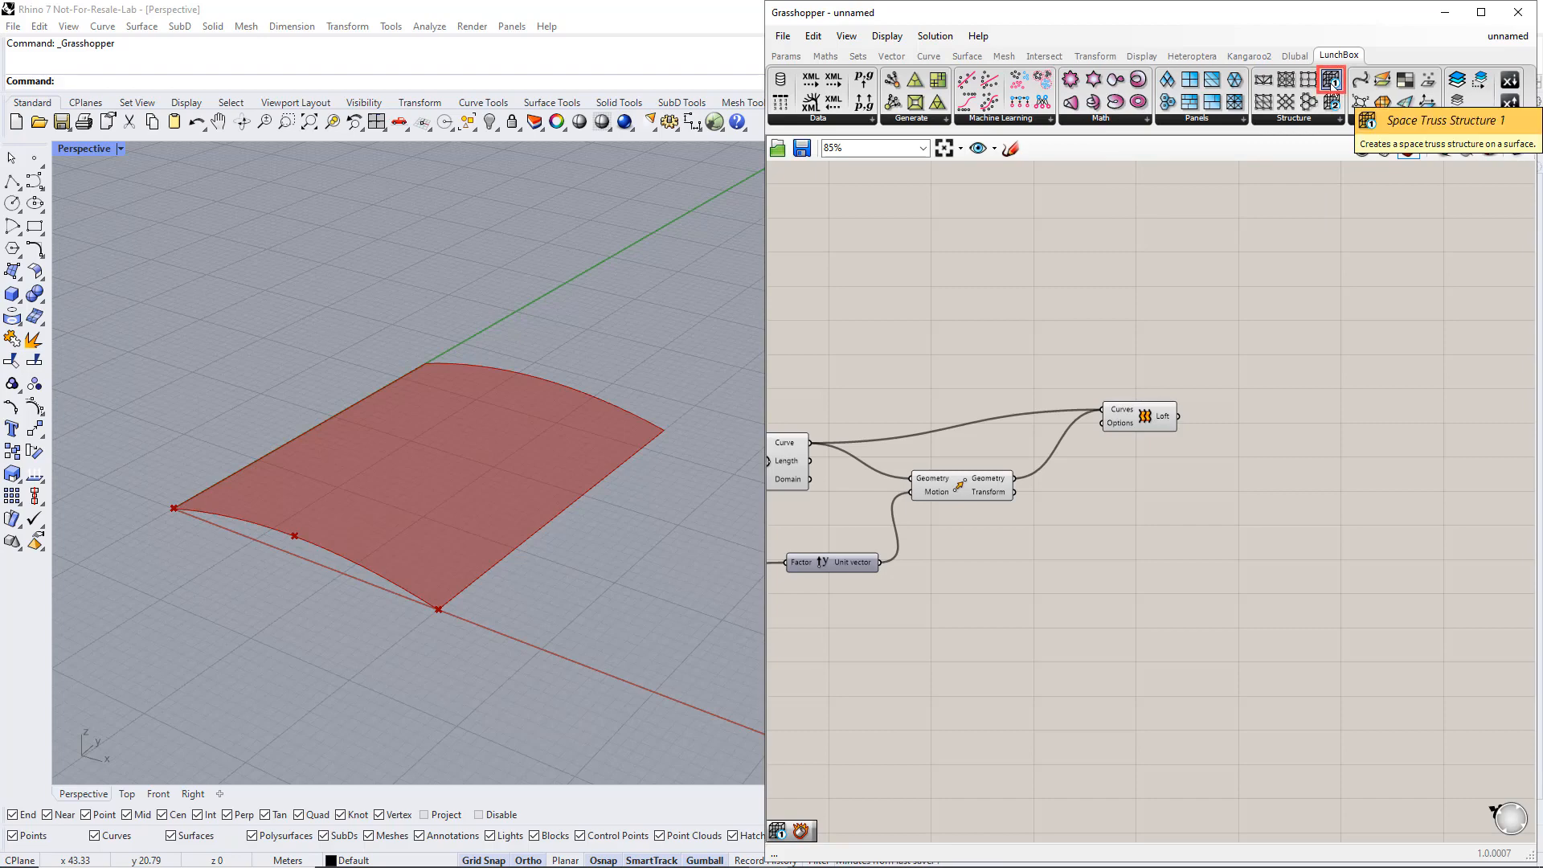
{"action": "left_click_drag", "start_coordinate": [1333, 82], "coordinate": [1361, 255]}
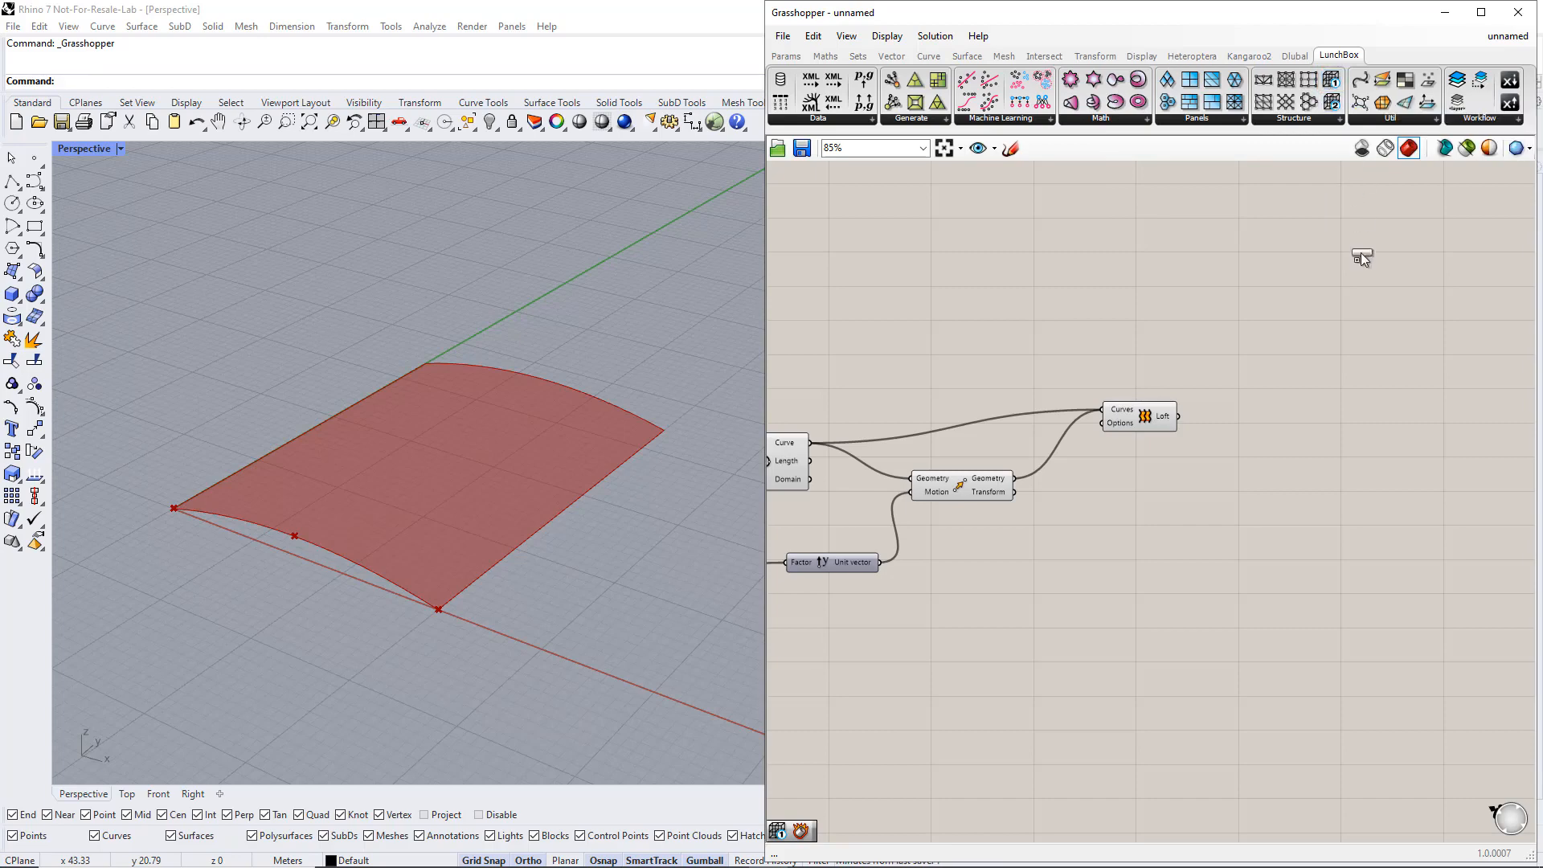
{"action": "left_click_drag", "start_coordinate": [1381, 418], "coordinate": [1381, 418]}
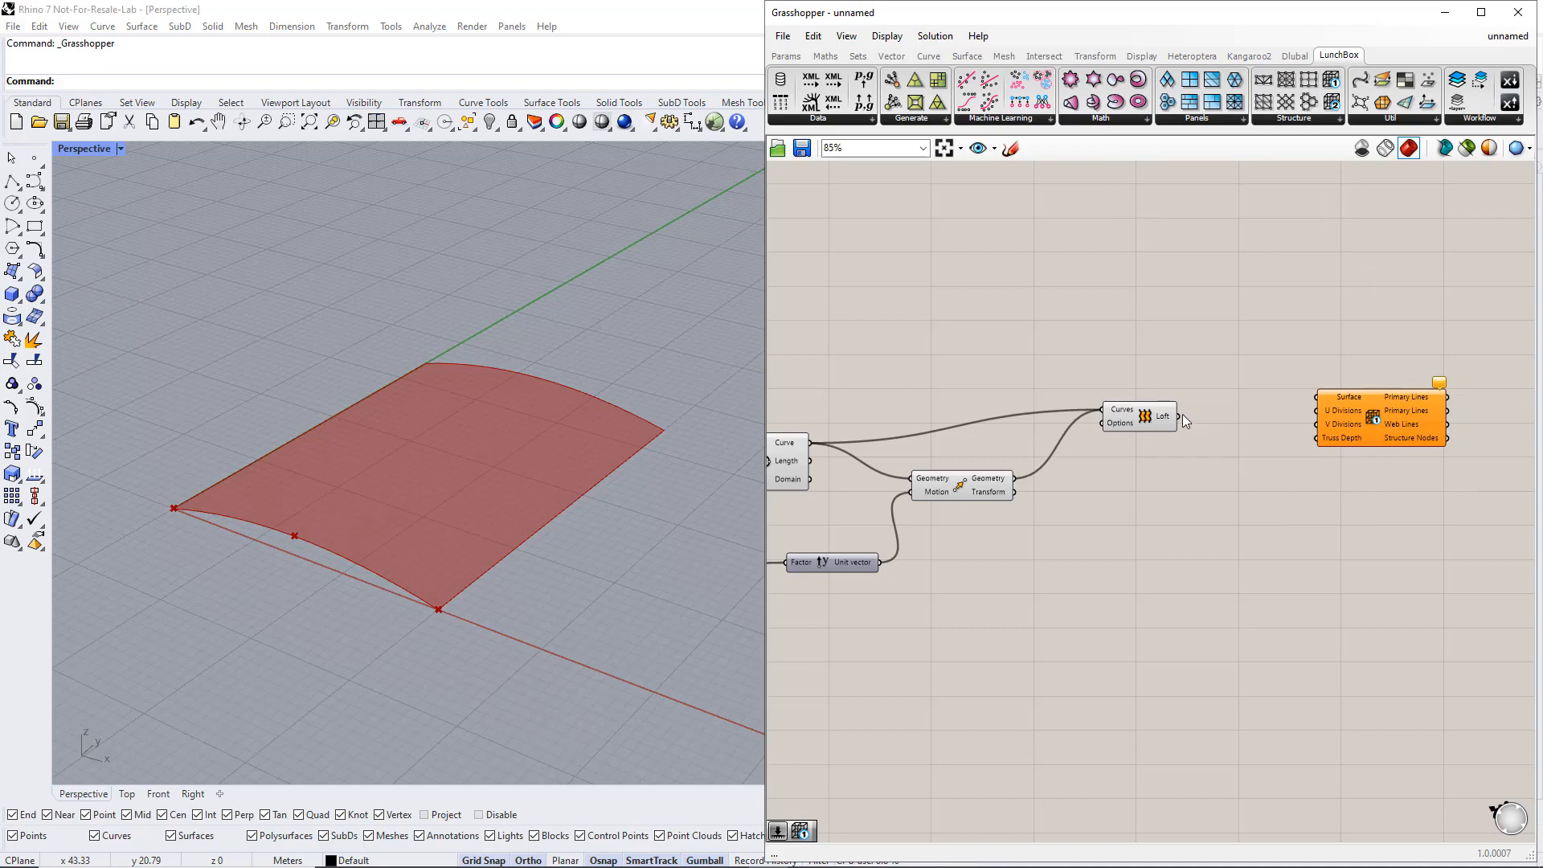
Connect the Loft output to the space truss component's Surface input and shift the truss component slightly down
{"action": "left_click_drag", "start_coordinate": [1179, 416], "coordinate": [1313, 404]}
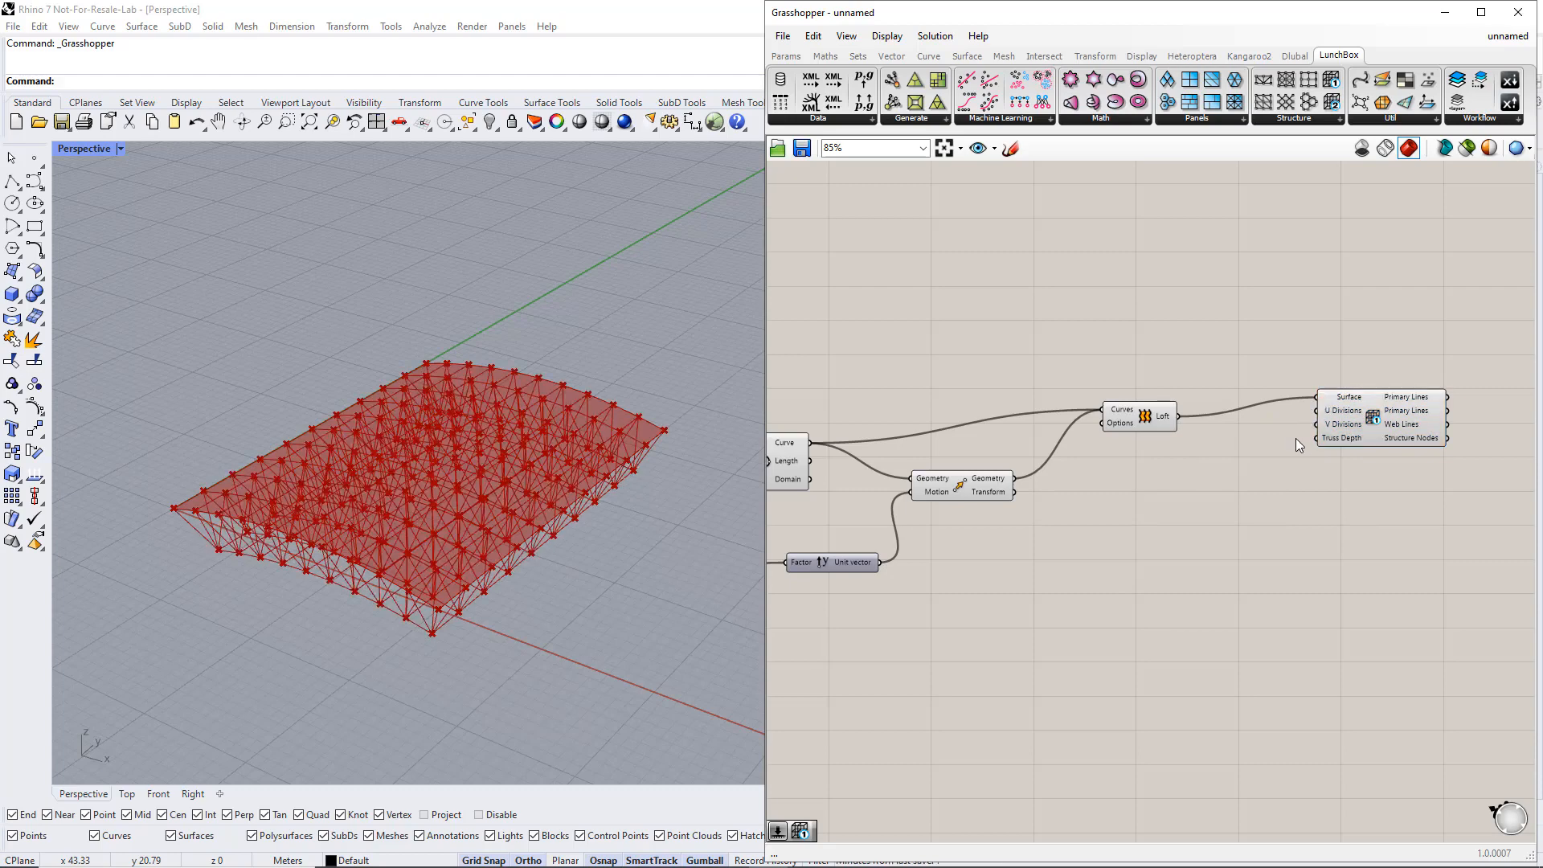
{"action": "left_click_drag", "start_coordinate": [1366, 417], "coordinate": [1386, 440]}
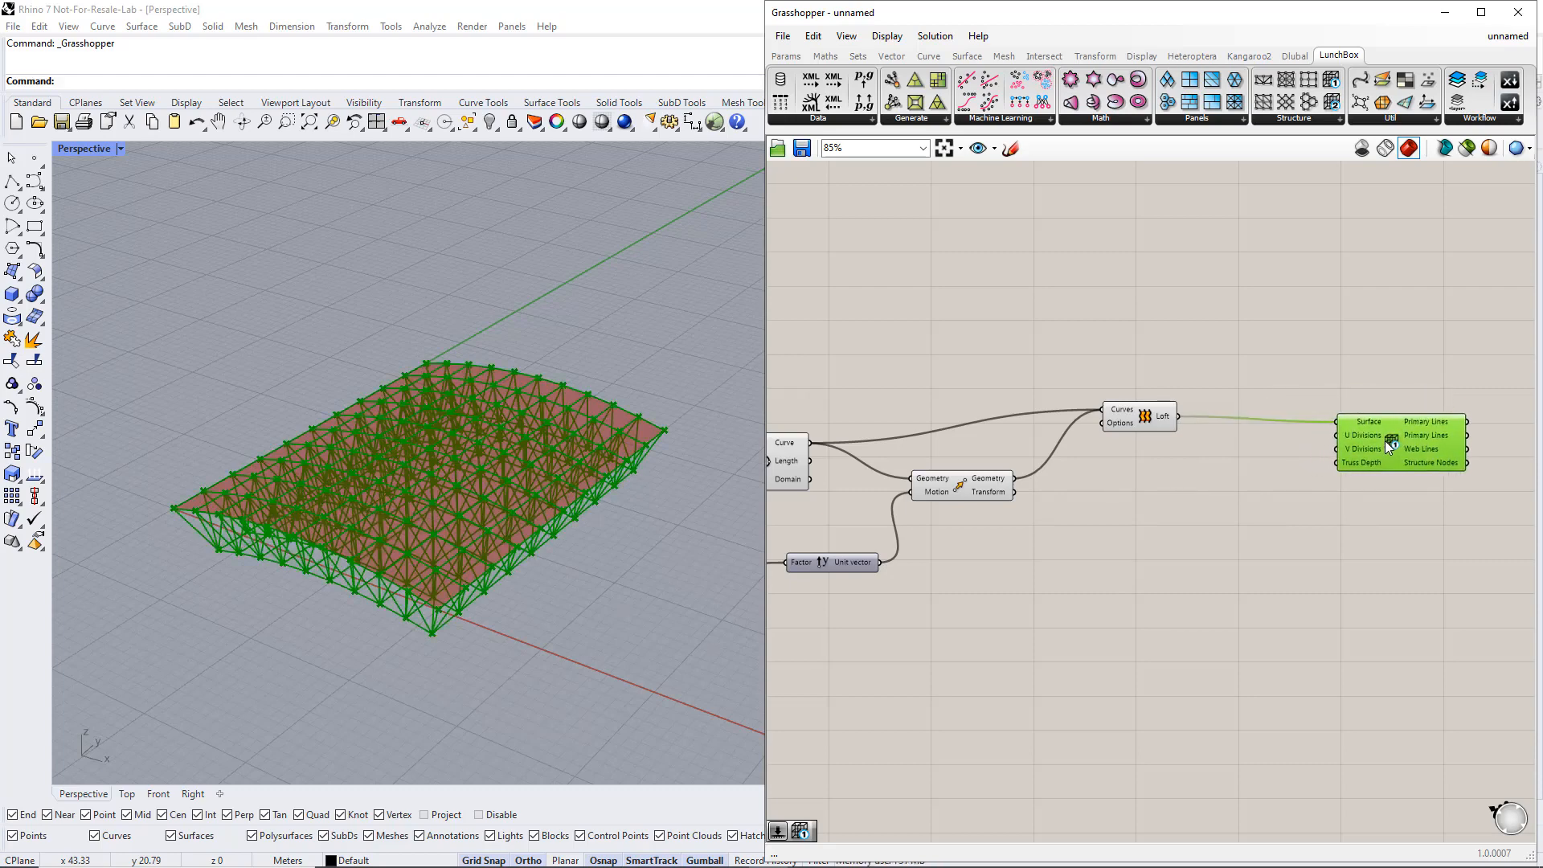
{"action": "left_click", "coordinate": [1225, 455]}
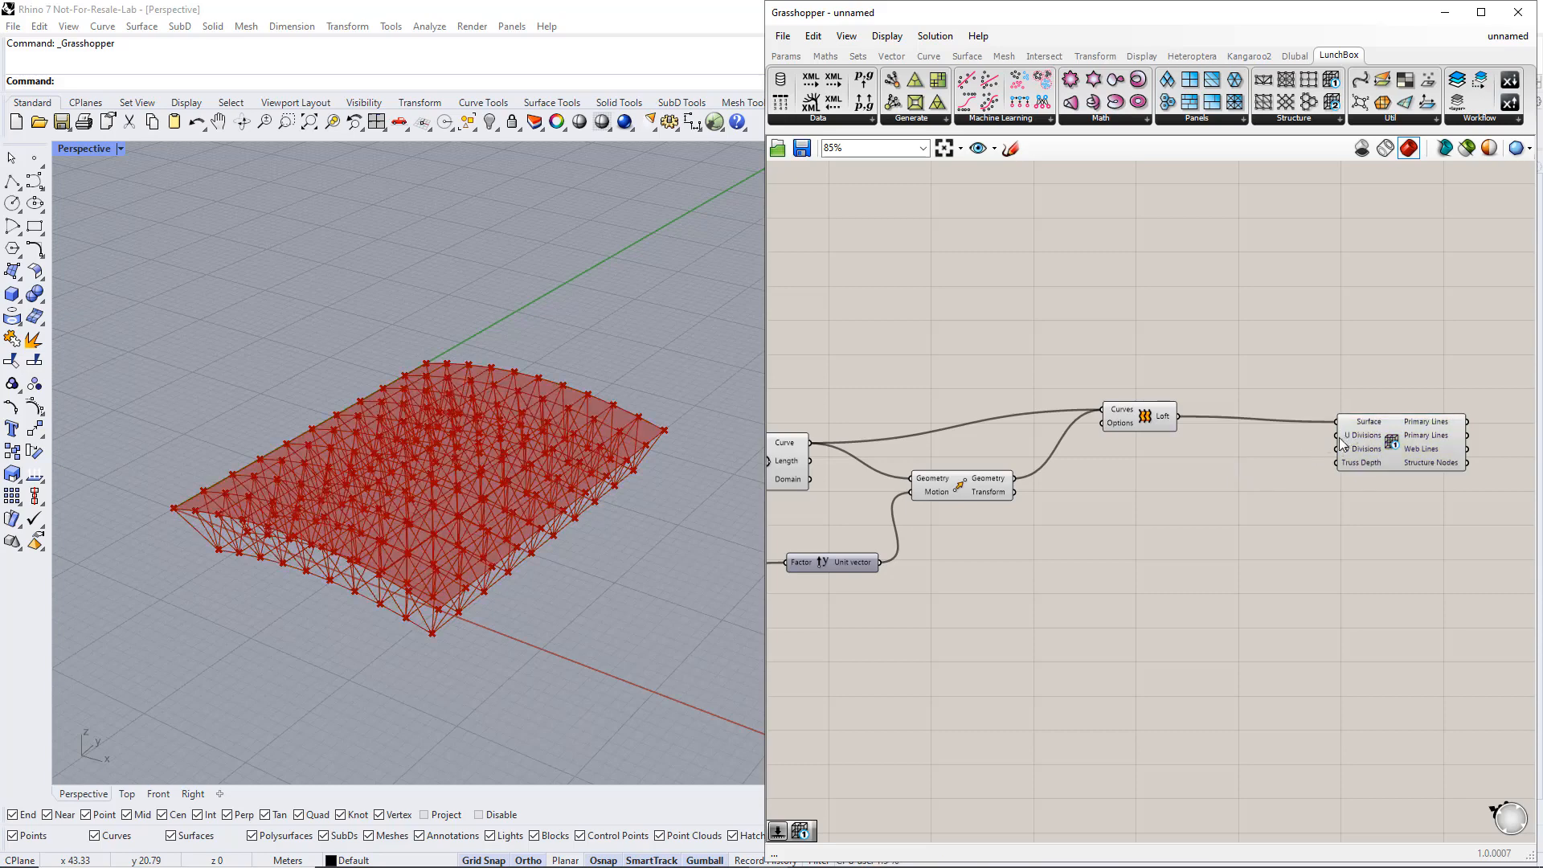
Add a 1 to 20 number slider and a copy below it, wiring them to the truss's U Divisions and V Divisions inputs
{"action": "double_click", "coordinate": [1240, 448]}
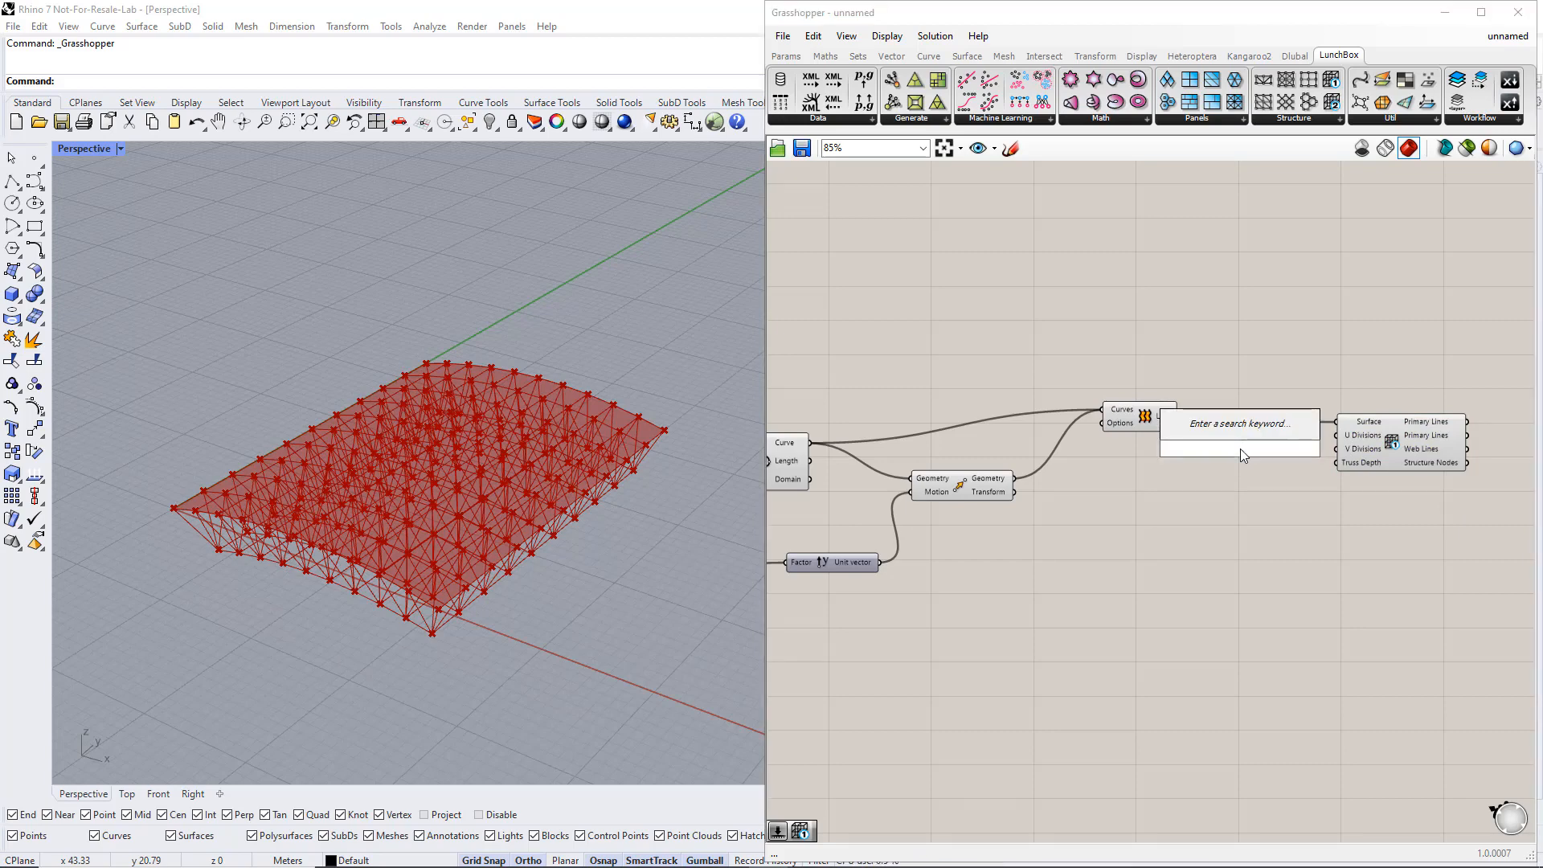
{"action": "type", "text": "1..20"}
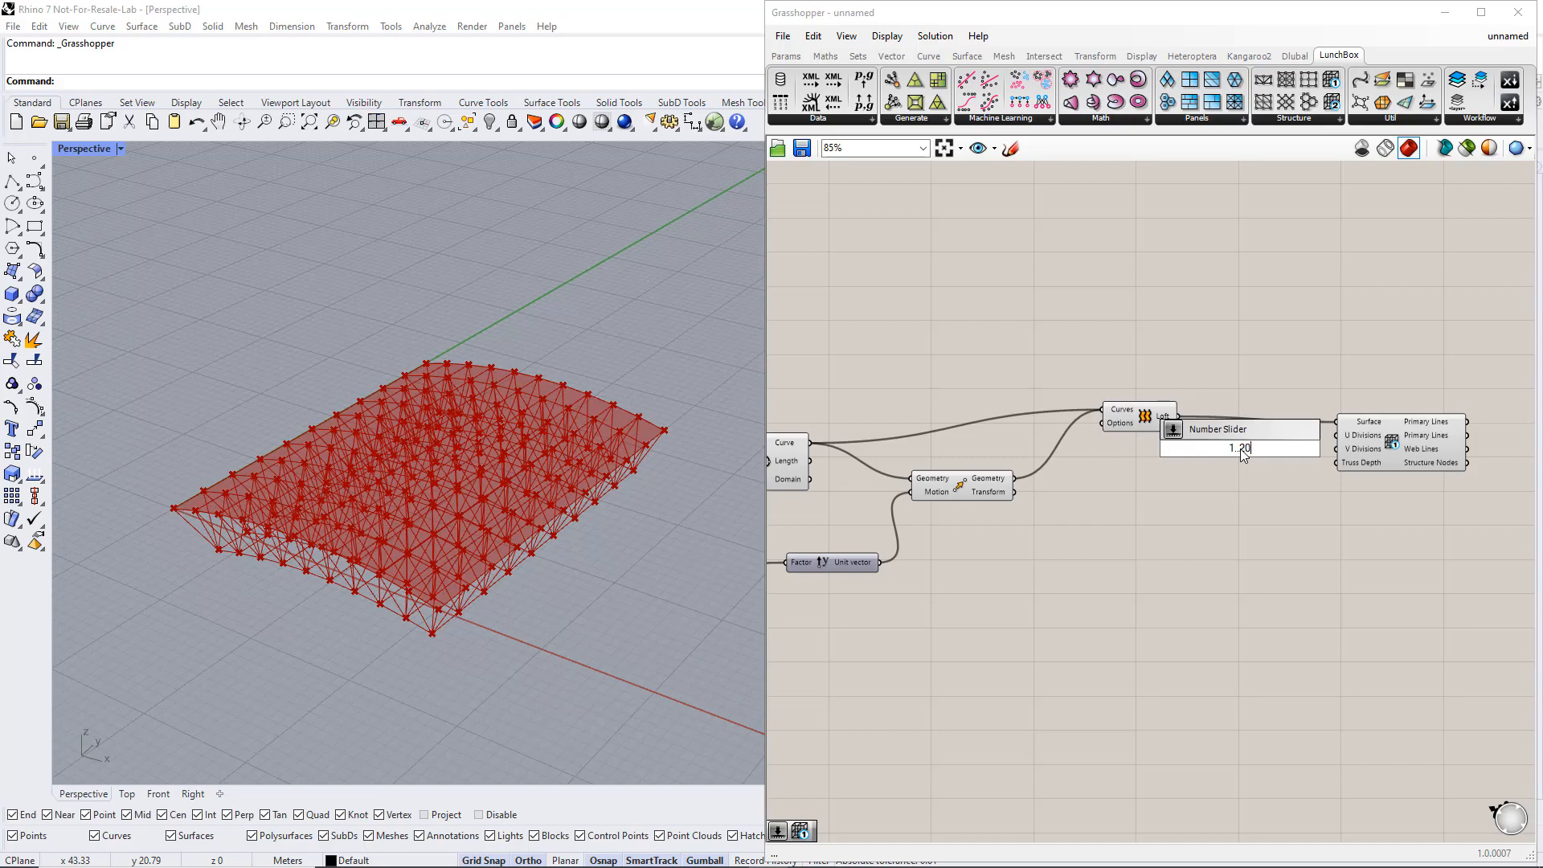
{"action": "key", "text": "Return"}
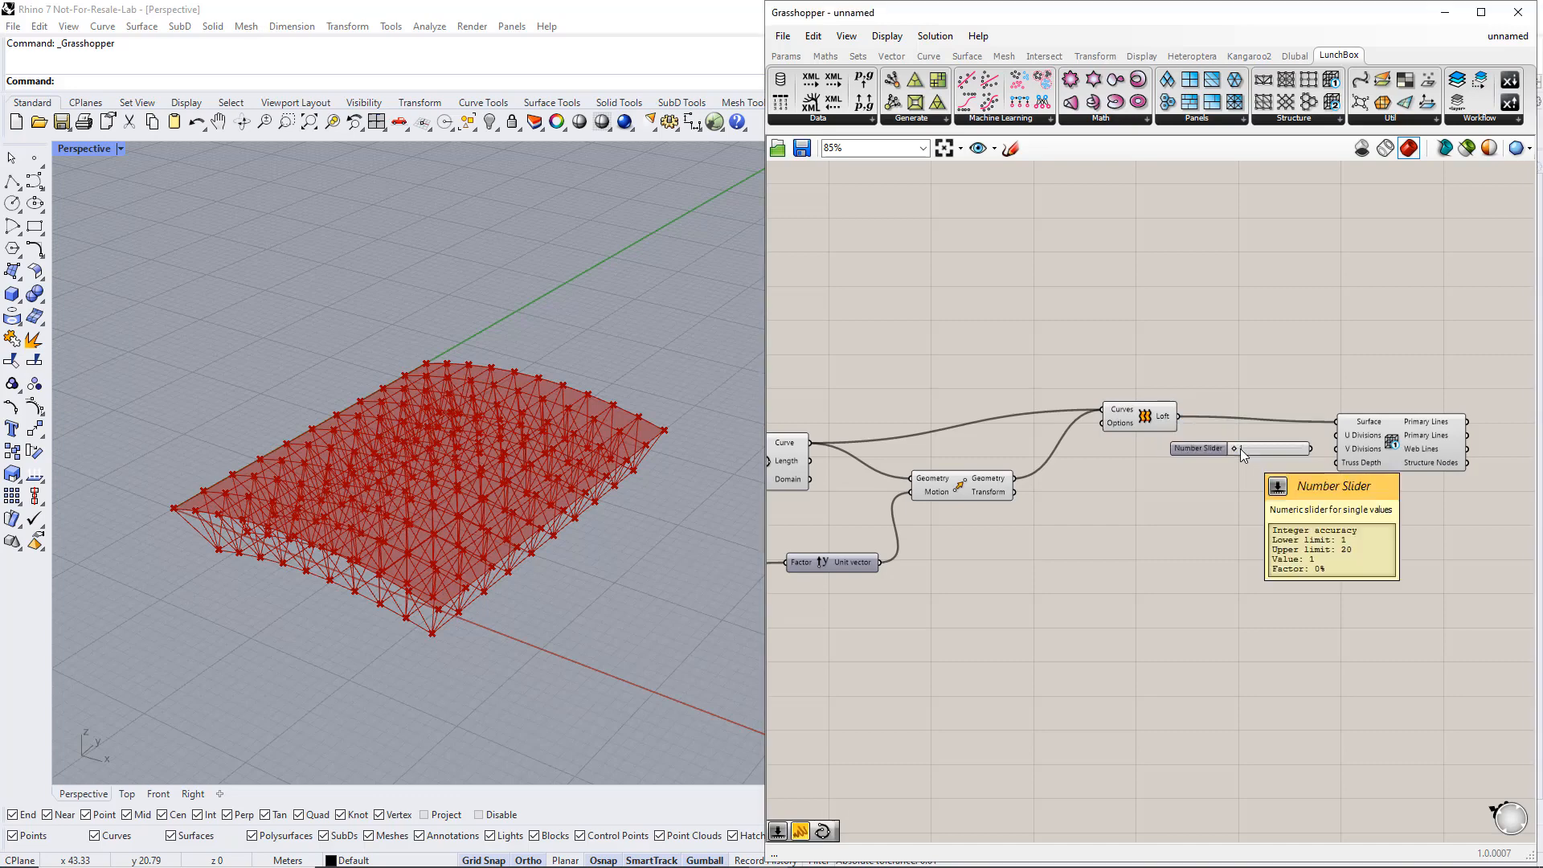
{"action": "left_click", "coordinate": [1239, 462], "text": "alt"}
{"action": "left_click_drag", "start_coordinate": [1240, 464], "coordinate": [1336, 448], "text": "alt"}
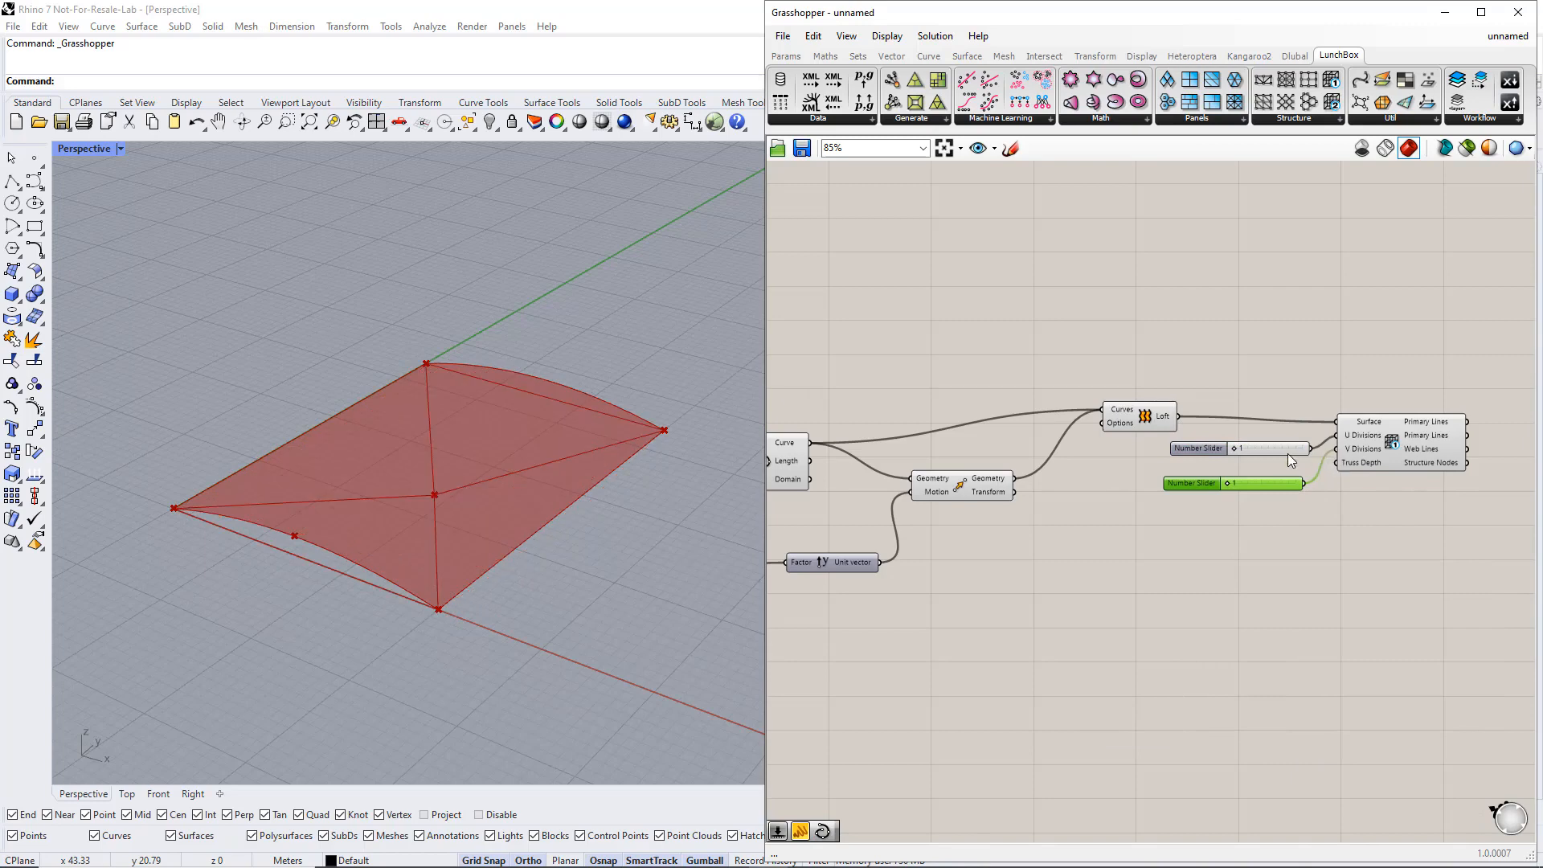
Set both division sliders to 7 and shift the space truss component slightly away from them
{"action": "left_click_drag", "start_coordinate": [1230, 447], "coordinate": [1247, 480]}
{"action": "left_click_drag", "start_coordinate": [1389, 447], "coordinate": [1416, 463]}
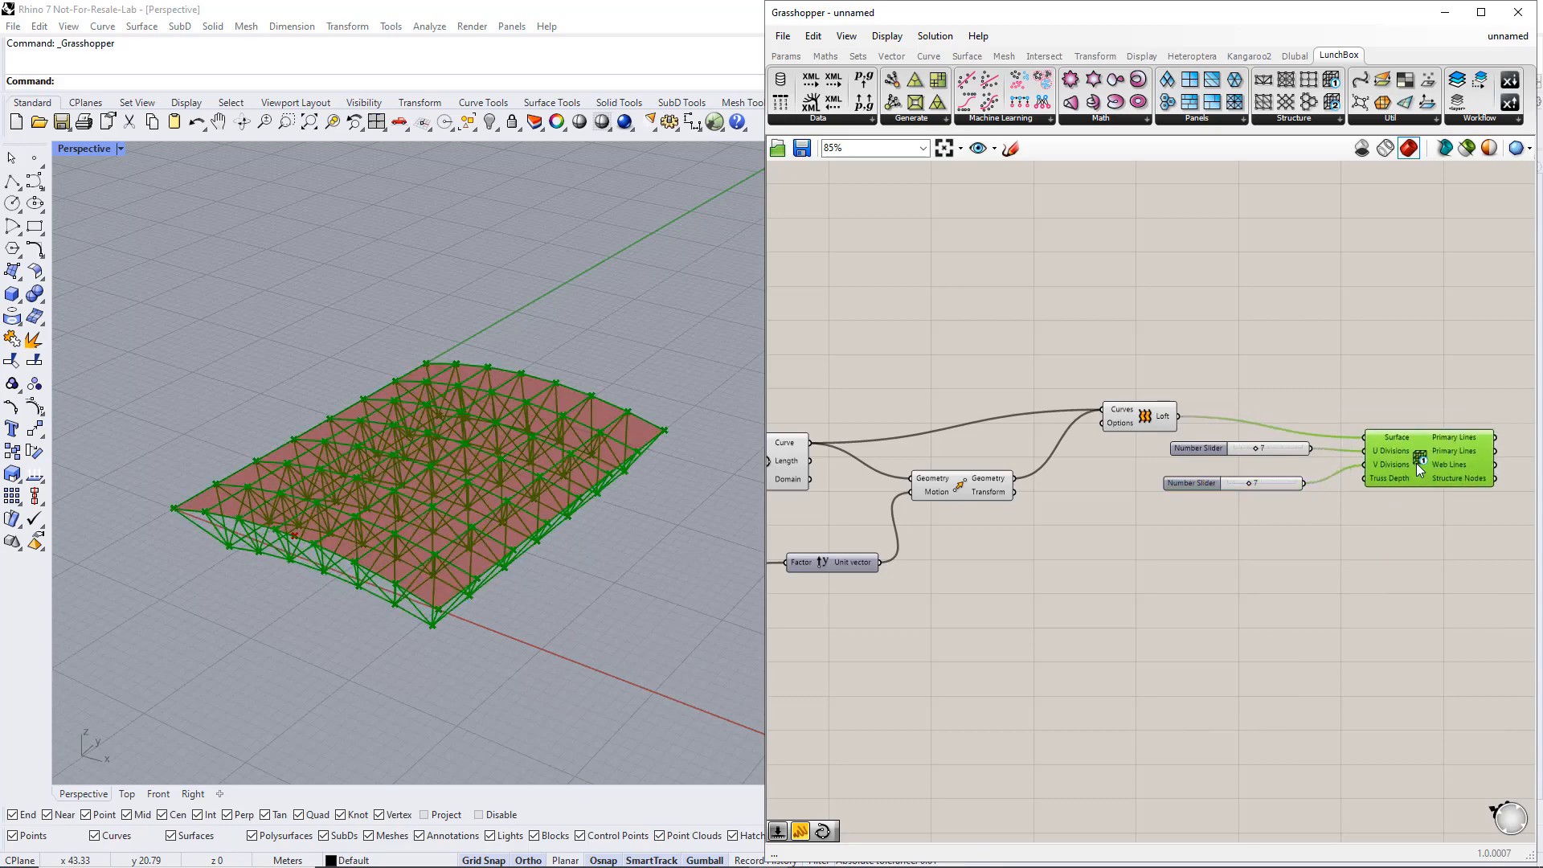
Add a number slider ranging from 0 to 5 below the division sliders and connect it to the Truss Depth input
{"action": "left_click", "coordinate": [1258, 520]}
{"action": "double_click", "coordinate": [1256, 519]}
{"action": "type", "text": "0.5"}
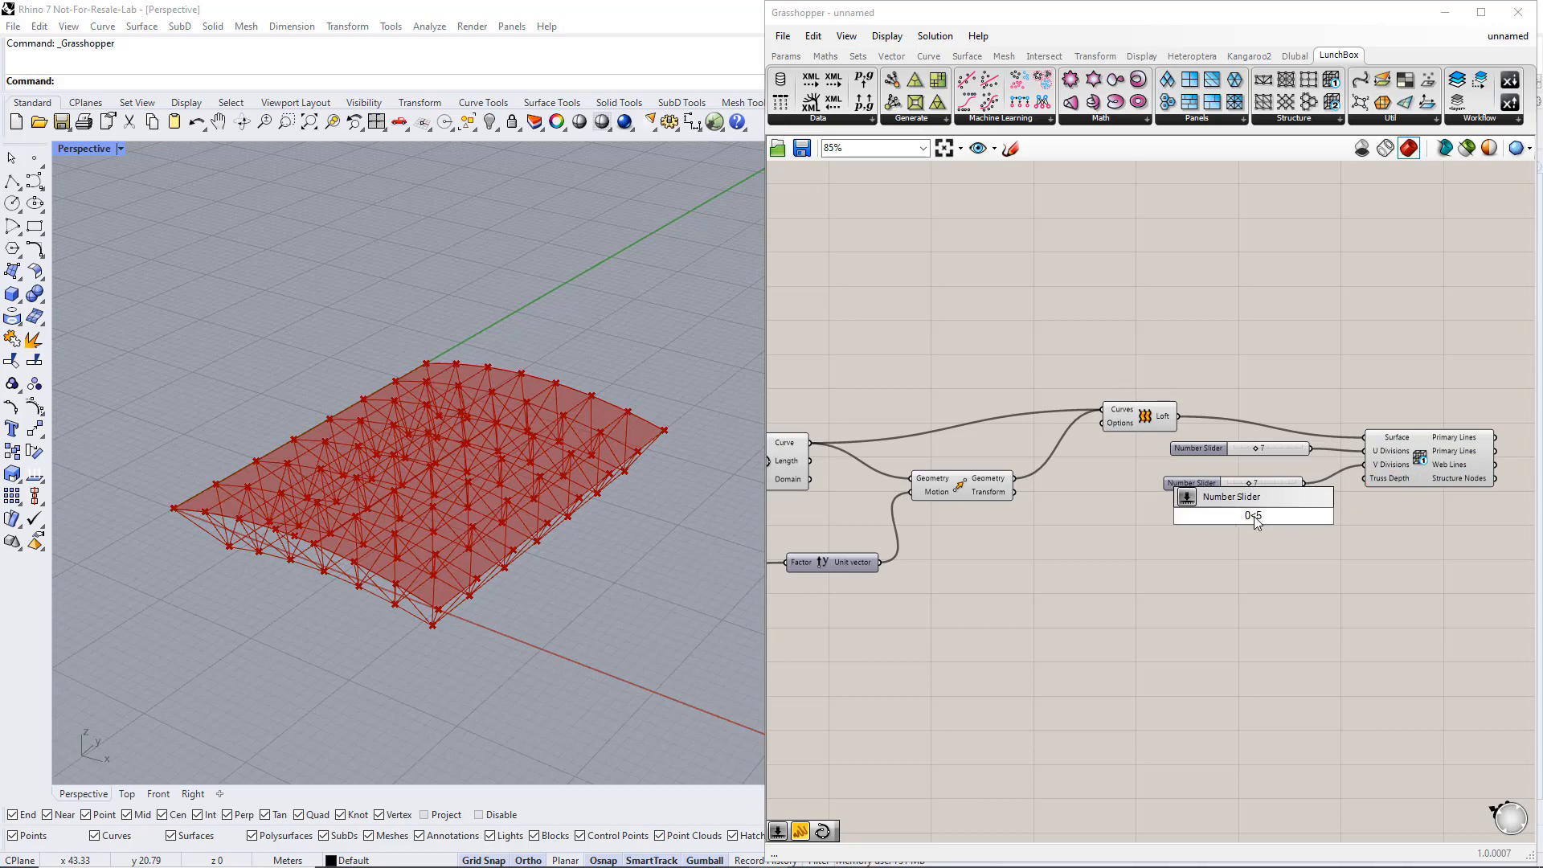
{"action": "type", "text": "<5"}
{"action": "key", "text": "Return"}
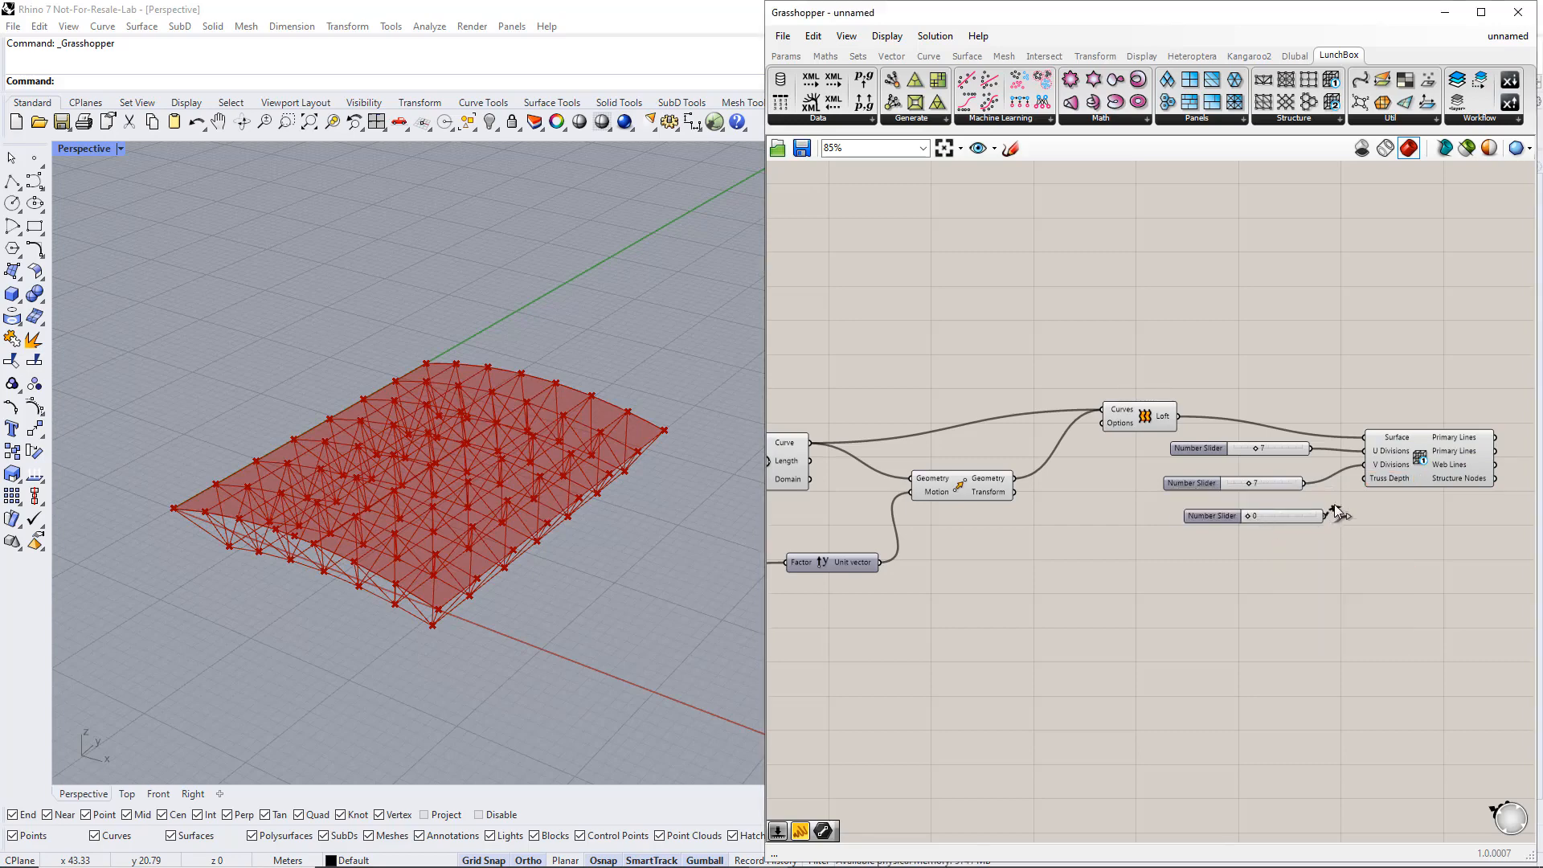
{"action": "left_click_drag", "start_coordinate": [1330, 514], "coordinate": [1365, 479]}
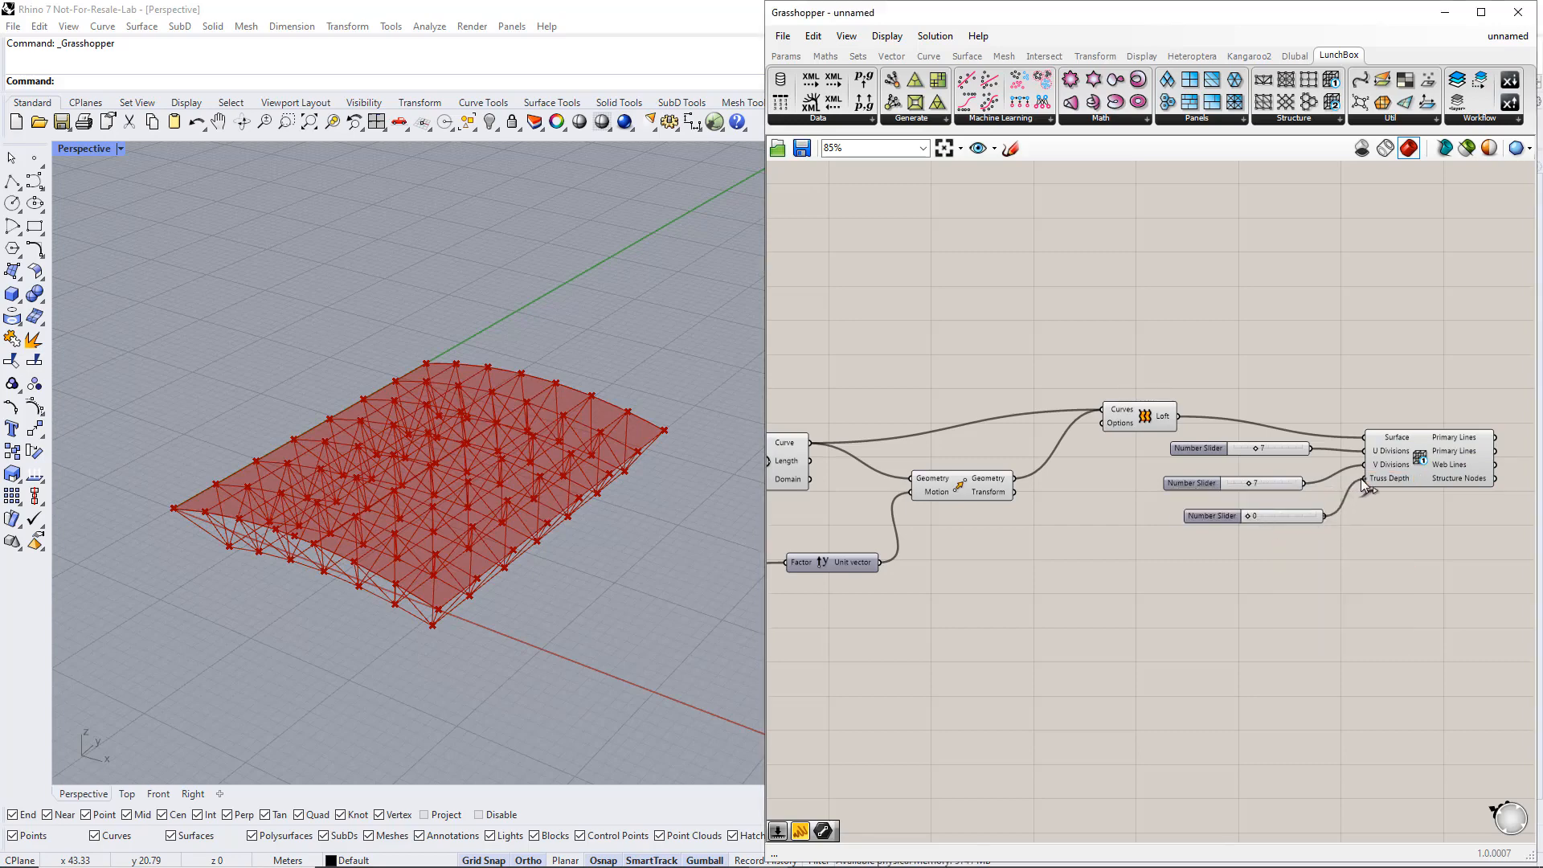
Change the truss depth slider to floating-point numbers and set it to 2.059
{"action": "right_click", "coordinate": [1226, 514]}
{"action": "mouse_move", "coordinate": [1286, 562]}
{"action": "left_click", "coordinate": [1439, 563]}
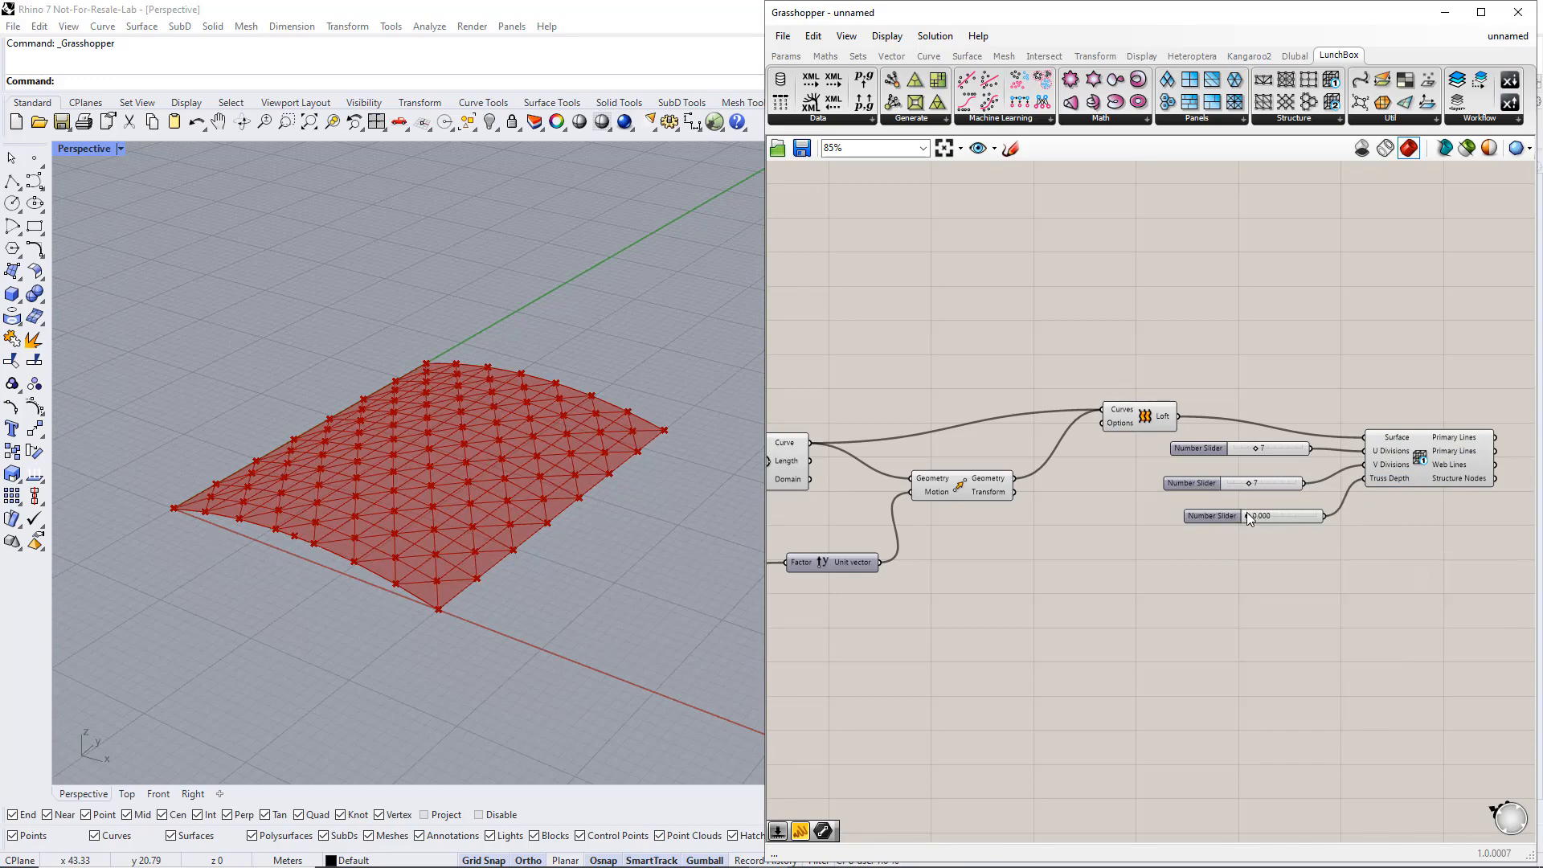
{"action": "mouse_move", "coordinate": [1247, 514]}
{"action": "left_mouse_down"}
{"action": "mouse_move", "coordinate": [1302, 517]}
{"action": "mouse_move", "coordinate": [1275, 522]}
{"action": "left_mouse_up"}
{"action": "right_click_drag", "start_coordinate": [555, 599], "coordinate": [580, 562]}
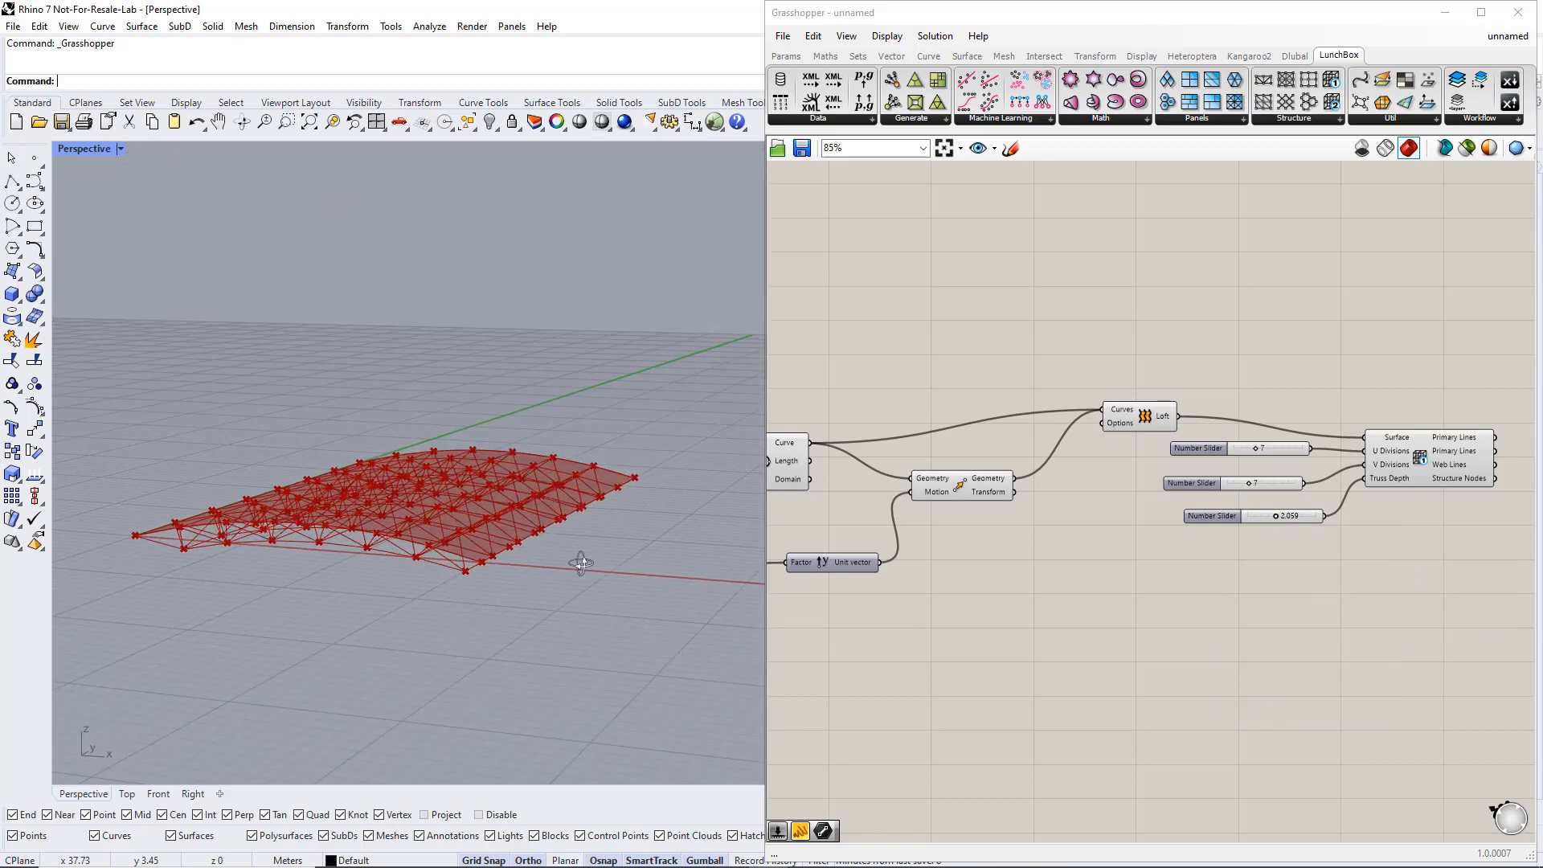
Set the Height slider to 0 to flatten the arched surface
{"action": "left_click", "coordinate": [1346, 514]}
{"action": "scroll", "coordinate": [1314, 543], "scroll_direction": "down", "scroll_amount": 4}
{"action": "scroll", "coordinate": [1003, 600], "scroll_direction": "up", "scroll_amount": 4}
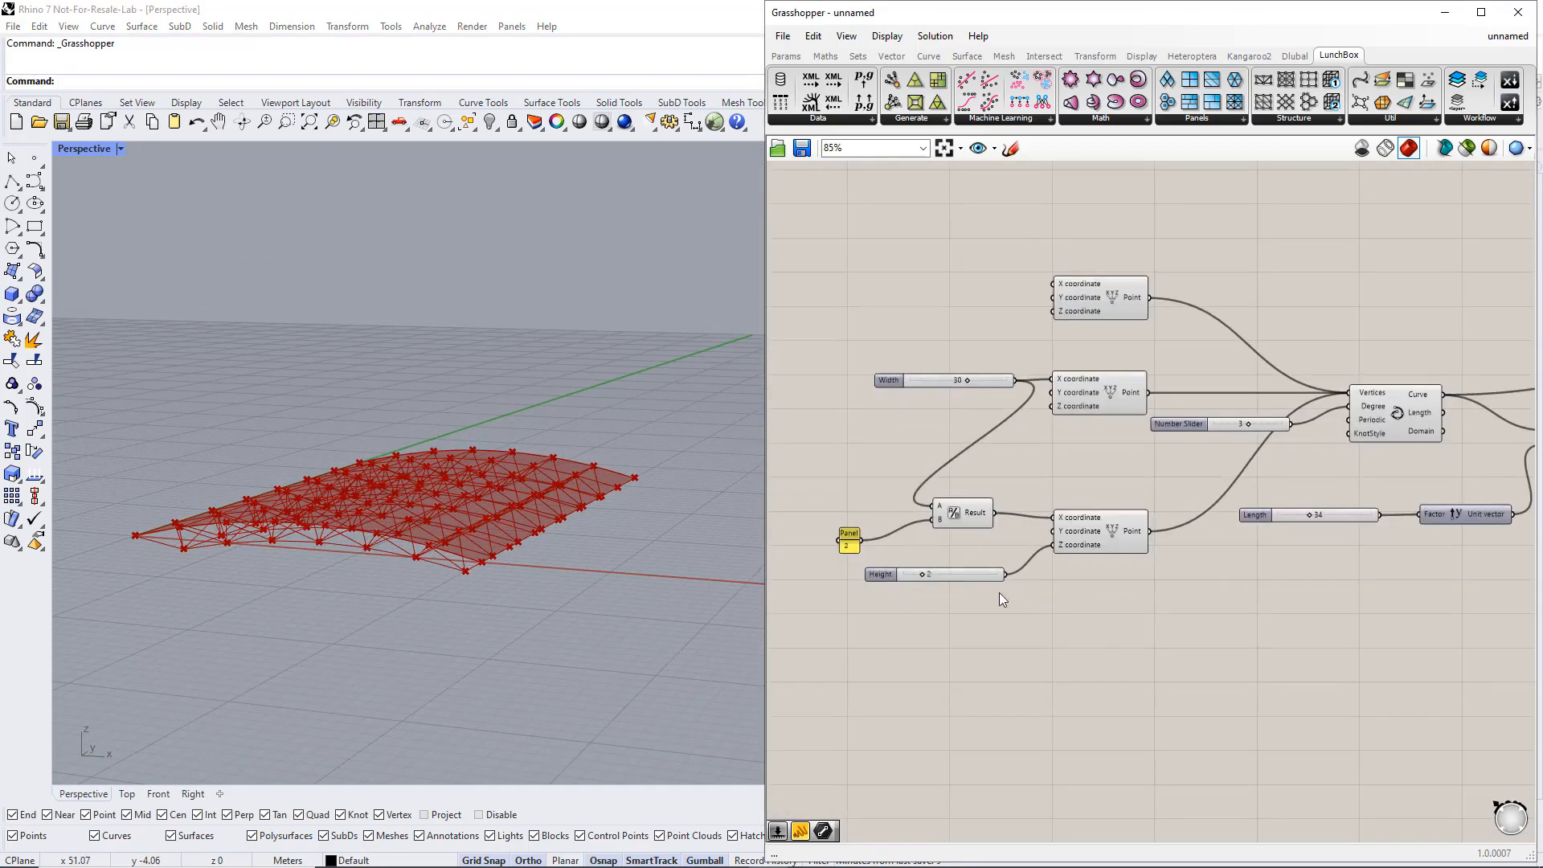
{"action": "left_click_drag", "start_coordinate": [923, 574], "coordinate": [900, 576]}
Select the Loft component to highlight the surface and set the truss depth slider to 2.824
{"action": "scroll", "coordinate": [1036, 580], "scroll_direction": "down", "scroll_amount": 3}
{"action": "right_click_drag", "start_coordinate": [1411, 619], "coordinate": [996, 609]}
{"action": "scroll", "coordinate": [1112, 565], "scroll_direction": "up", "scroll_amount": 2}
{"action": "left_click", "coordinate": [1052, 407]}
{"action": "scroll", "coordinate": [1140, 553], "scroll_direction": "up", "scroll_amount": 1}
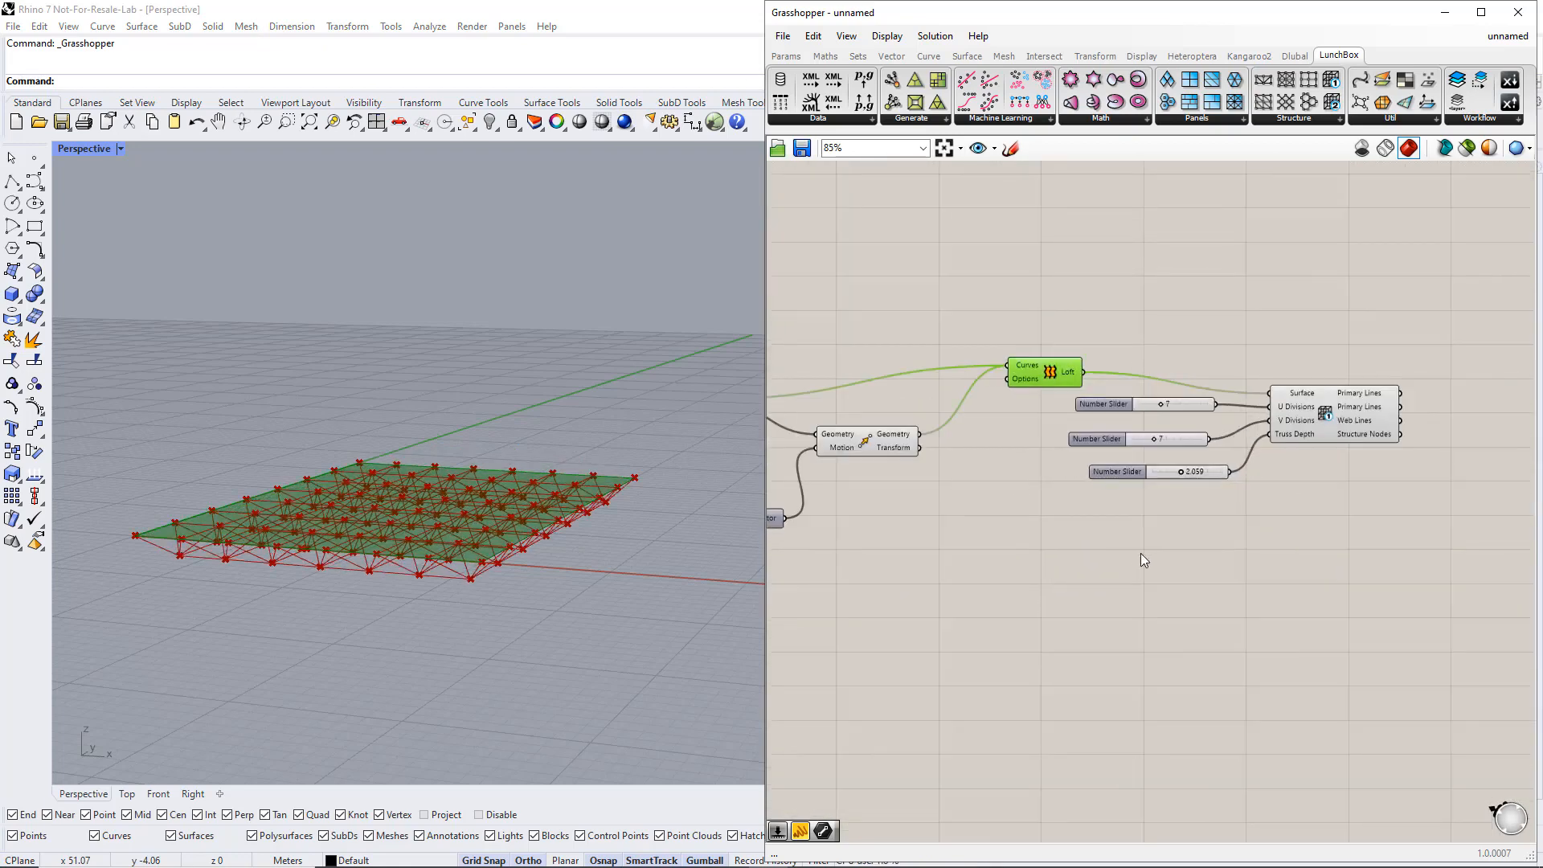
{"action": "mouse_move", "coordinate": [1179, 472]}
{"action": "left_mouse_down"}
{"action": "mouse_move", "coordinate": [1219, 475]}
{"action": "mouse_move", "coordinate": [1189, 481]}
{"action": "left_mouse_up"}
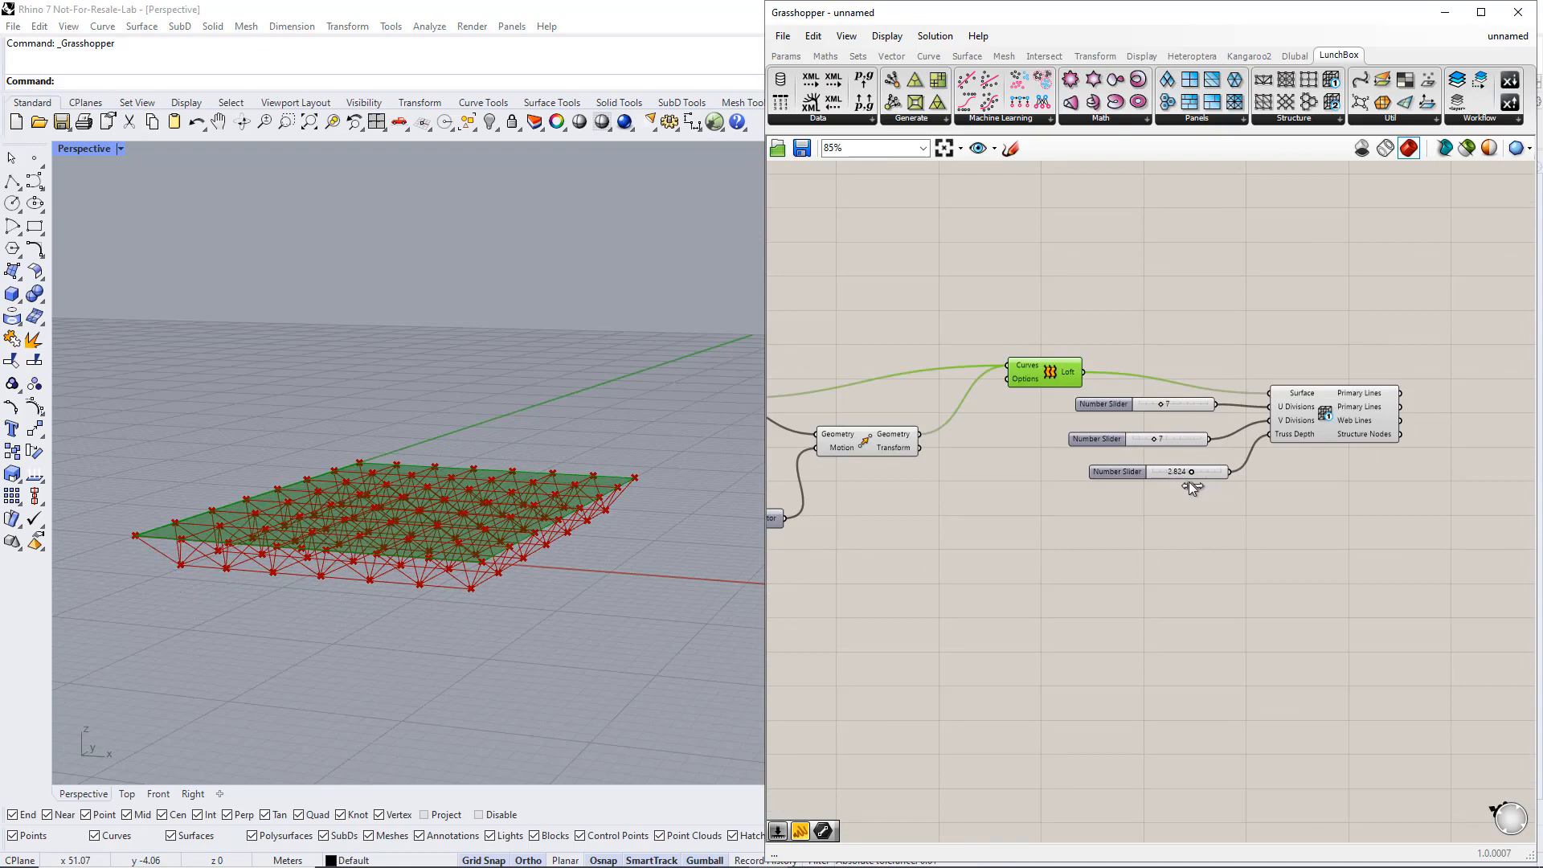
Apply the expression -x to the space truss's Truss Depth input
{"action": "right_click", "coordinate": [1294, 434]}
{"action": "mouse_move", "coordinate": [1340, 595]}
{"action": "left_click", "coordinate": [1194, 614]}
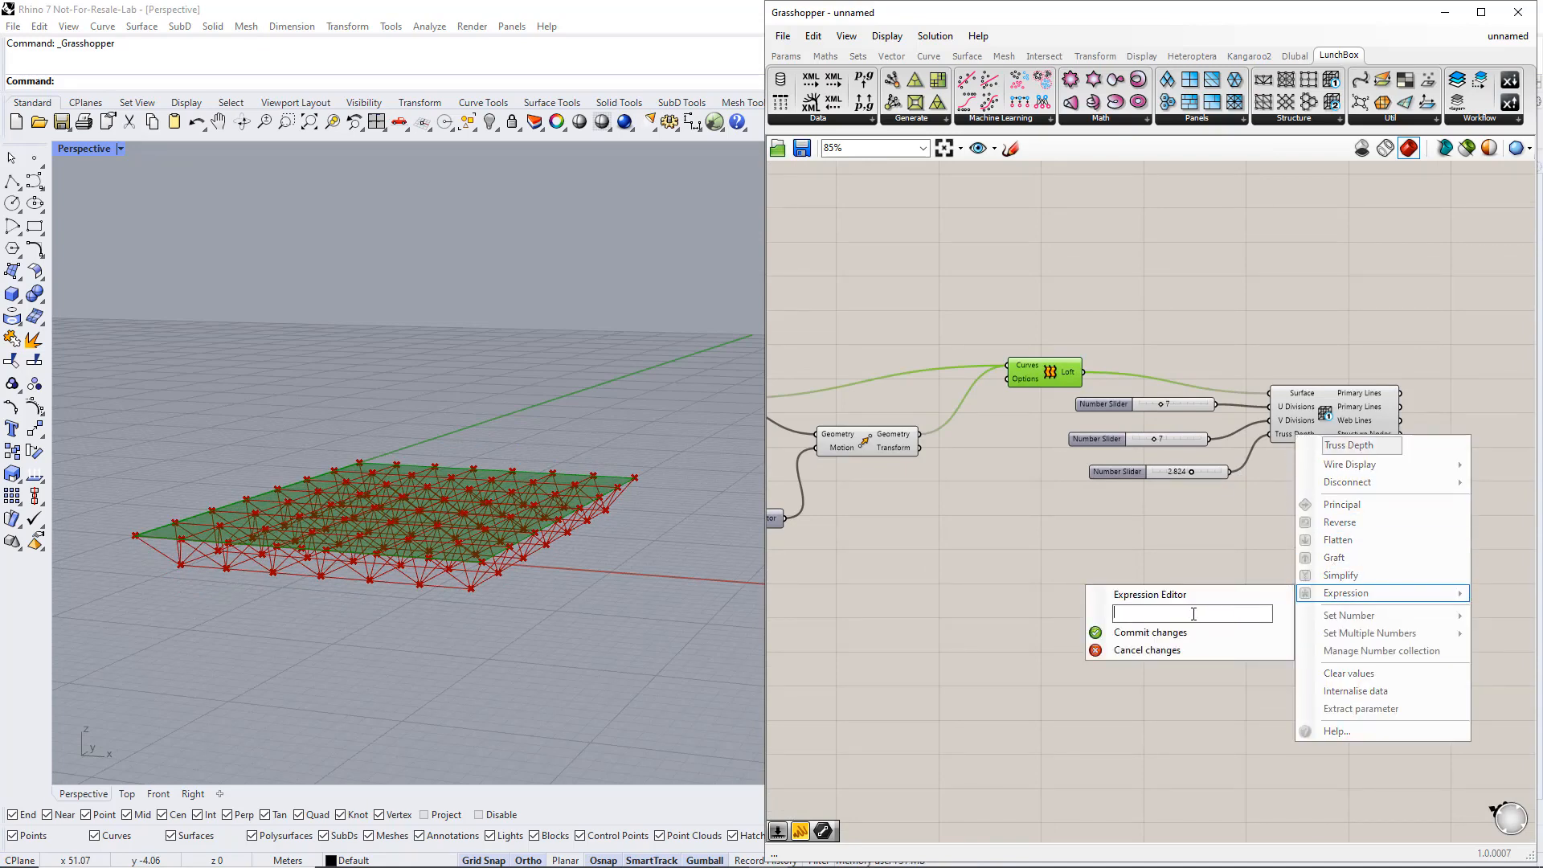
{"action": "left_click", "coordinate": [1200, 633]}
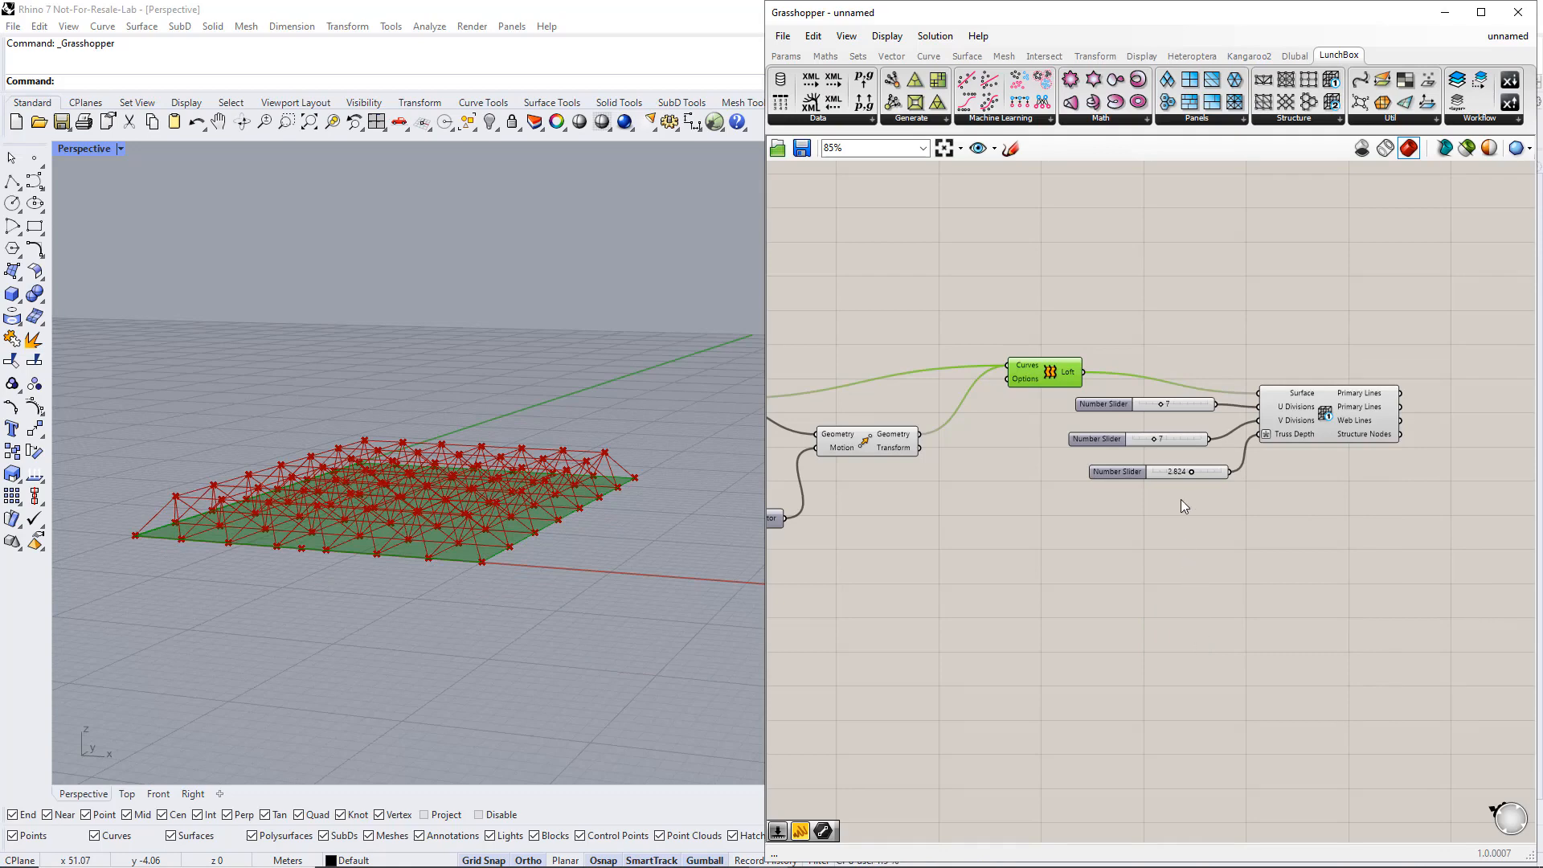
Clear the -x expression from the Truss Depth input and deselect the Loft component
{"action": "right_click", "coordinate": [1281, 434]}
{"action": "mouse_move", "coordinate": [1324, 594]}
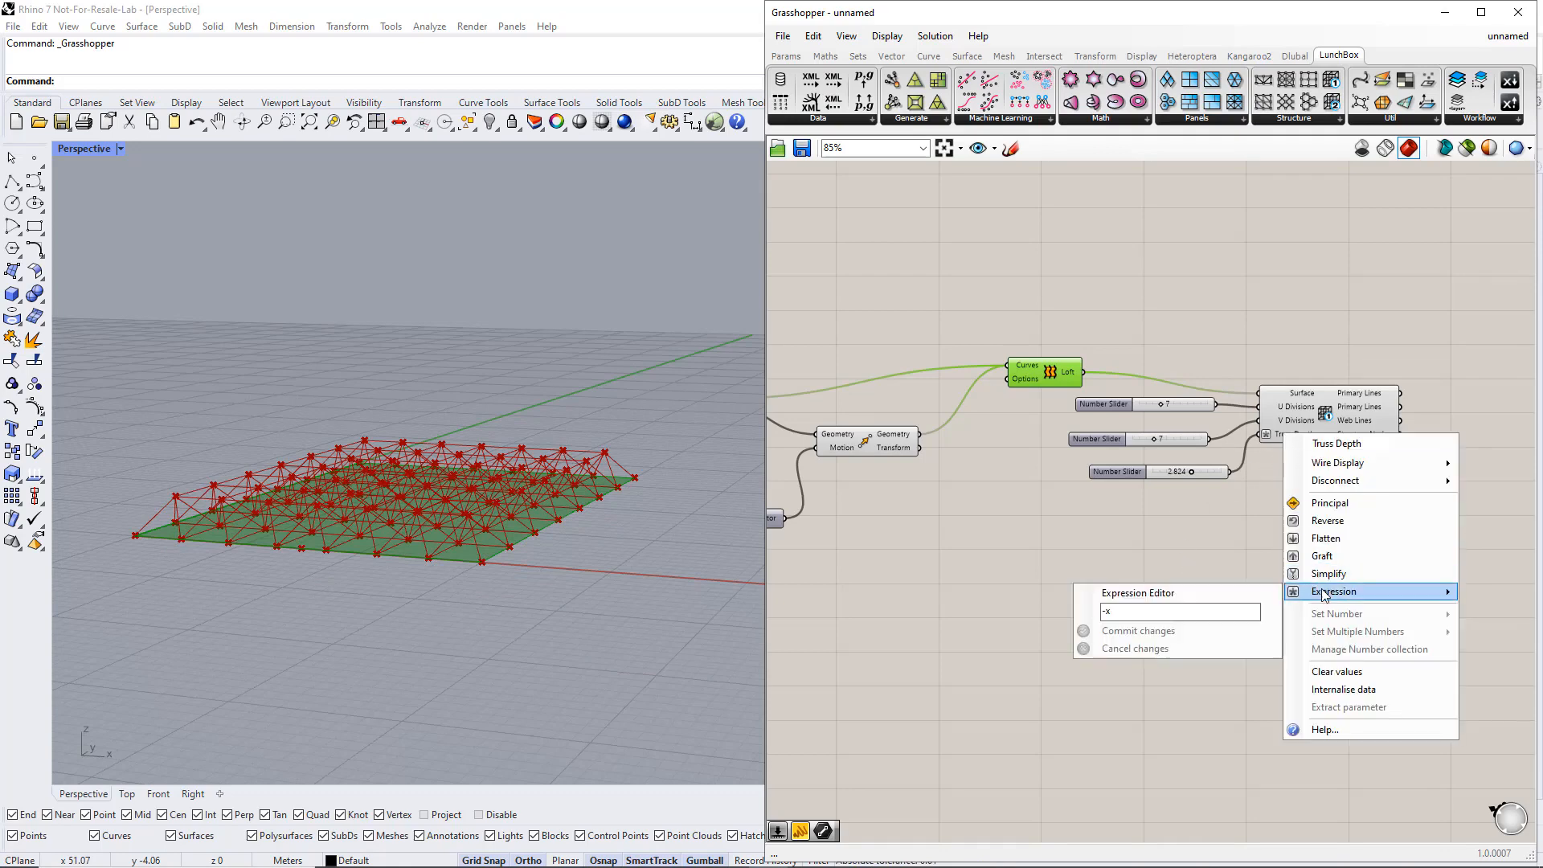
{"action": "left_click", "coordinate": [1166, 613]}
{"action": "left_click", "coordinate": [1144, 634]}
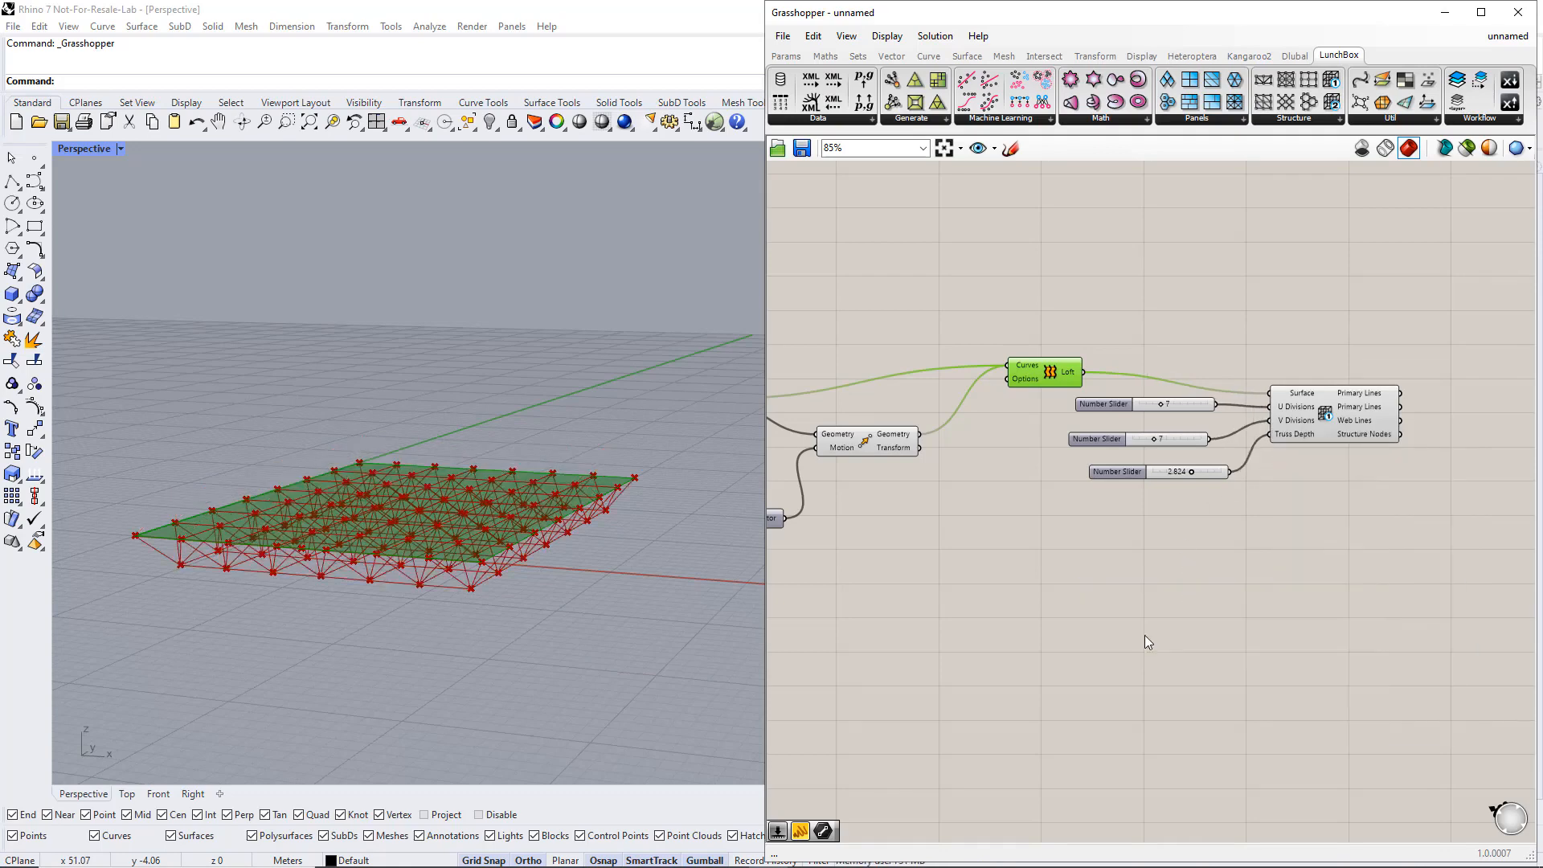
{"action": "left_click", "coordinate": [1178, 595]}
Disable the preview of all components from the construction points through the Loft, leaving only the space truss displayed
{"action": "scroll", "coordinate": [1042, 420], "scroll_direction": "down", "scroll_amount": 5}
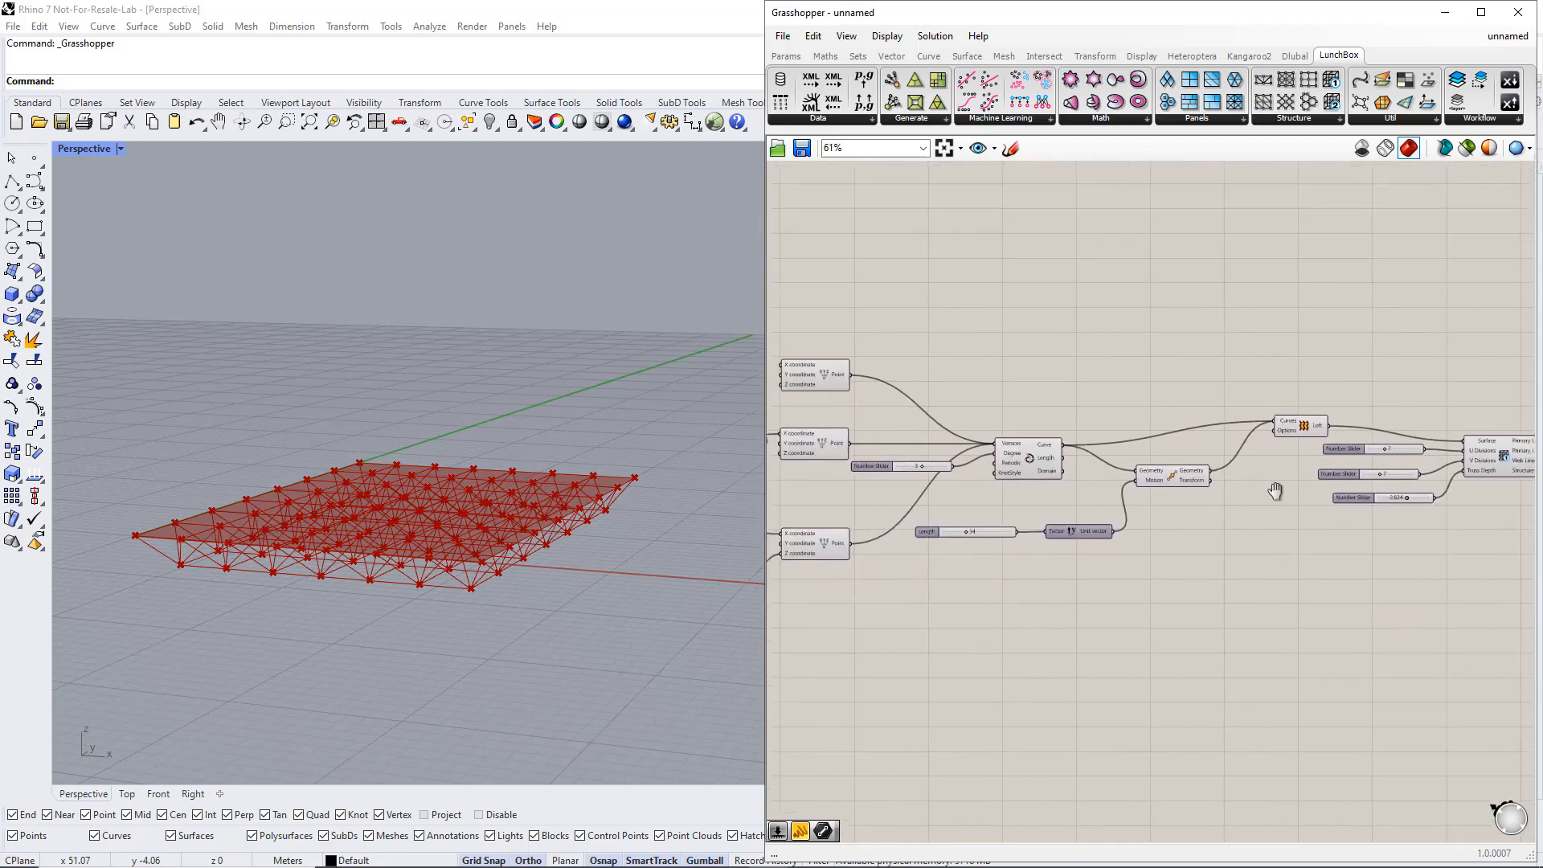
{"action": "left_click_drag", "start_coordinate": [1295, 558], "coordinate": [932, 372]}
{"action": "middle_click", "coordinate": [1286, 442]}
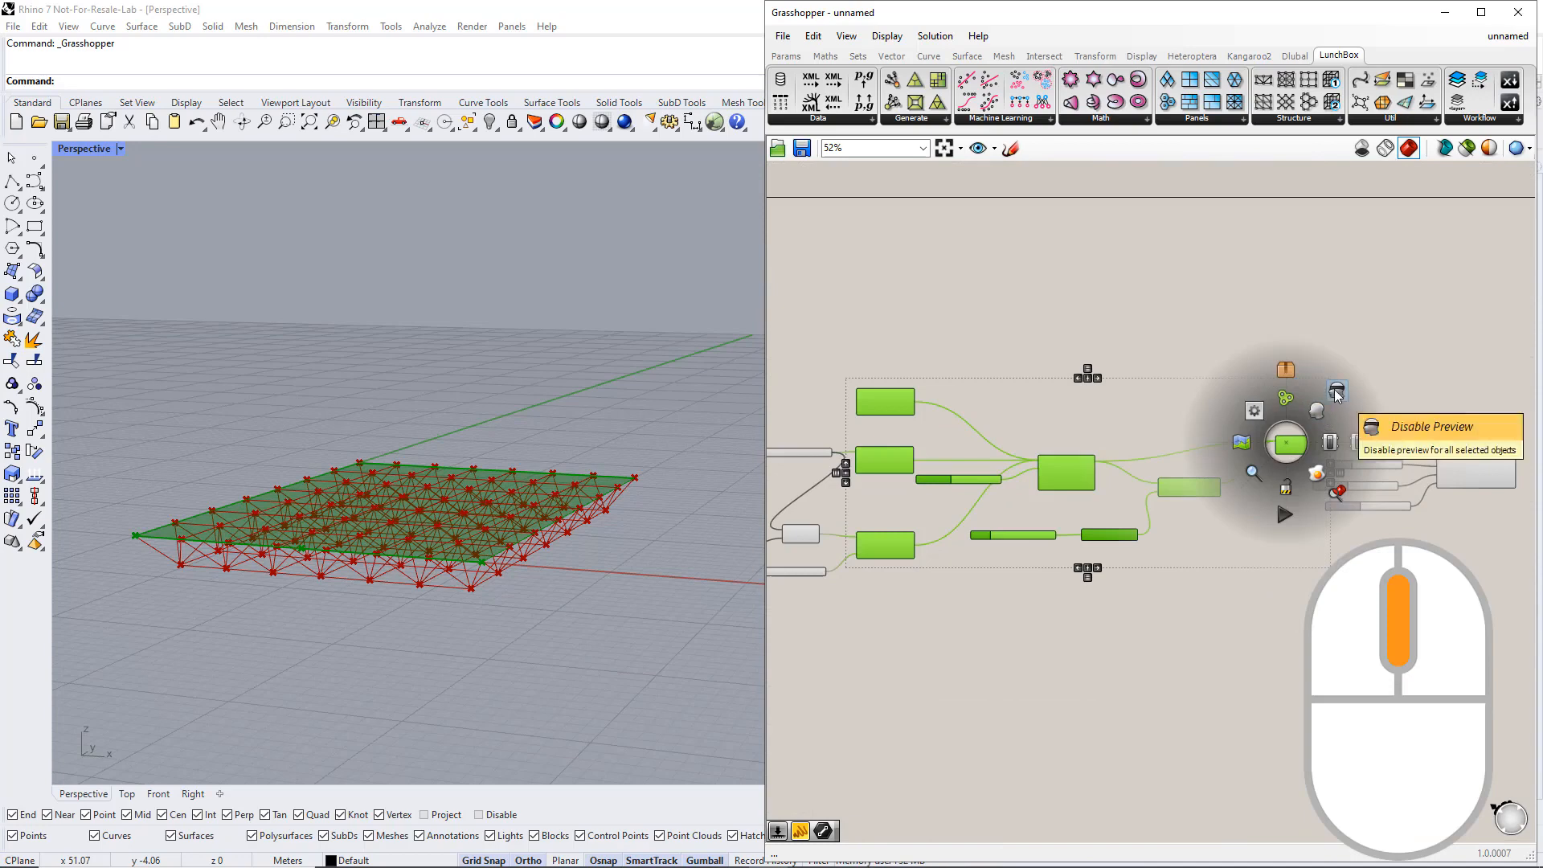
{"action": "left_click", "coordinate": [1324, 415]}
{"action": "scroll", "coordinate": [1474, 469], "scroll_direction": "up", "scroll_amount": 1}
{"action": "left_click", "coordinate": [1474, 469]}
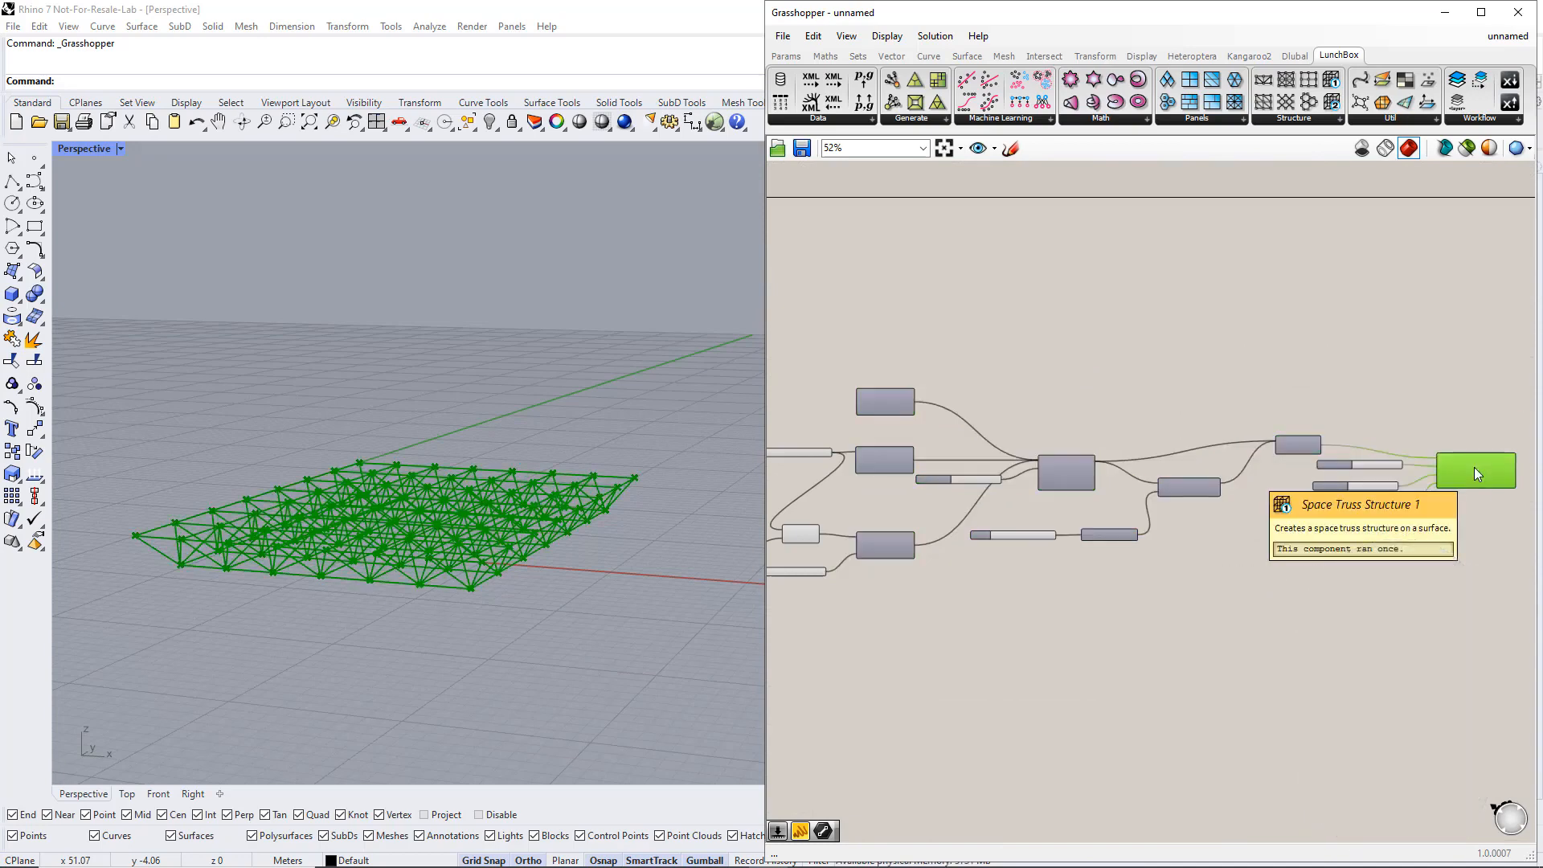
Rename the slider feeding the truss's U input to U Divisions
{"action": "scroll", "coordinate": [1474, 466], "scroll_direction": "up", "scroll_amount": 2}
{"action": "right_click_drag", "start_coordinate": [1458, 541], "coordinate": [1334, 520]}
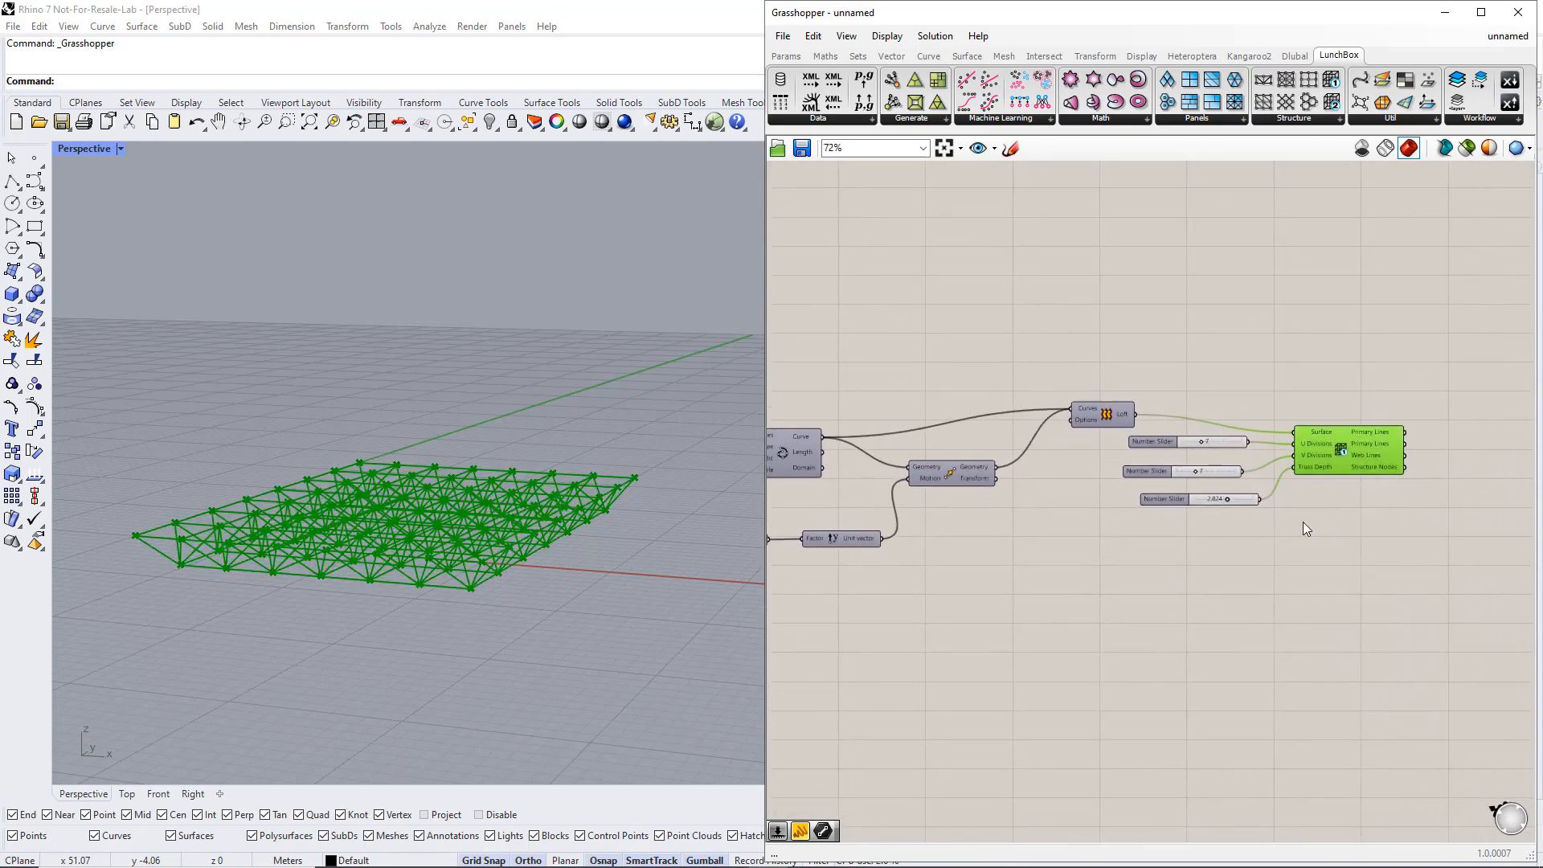
{"action": "left_click", "coordinate": [1304, 529]}
{"action": "right_click", "coordinate": [1190, 444]}
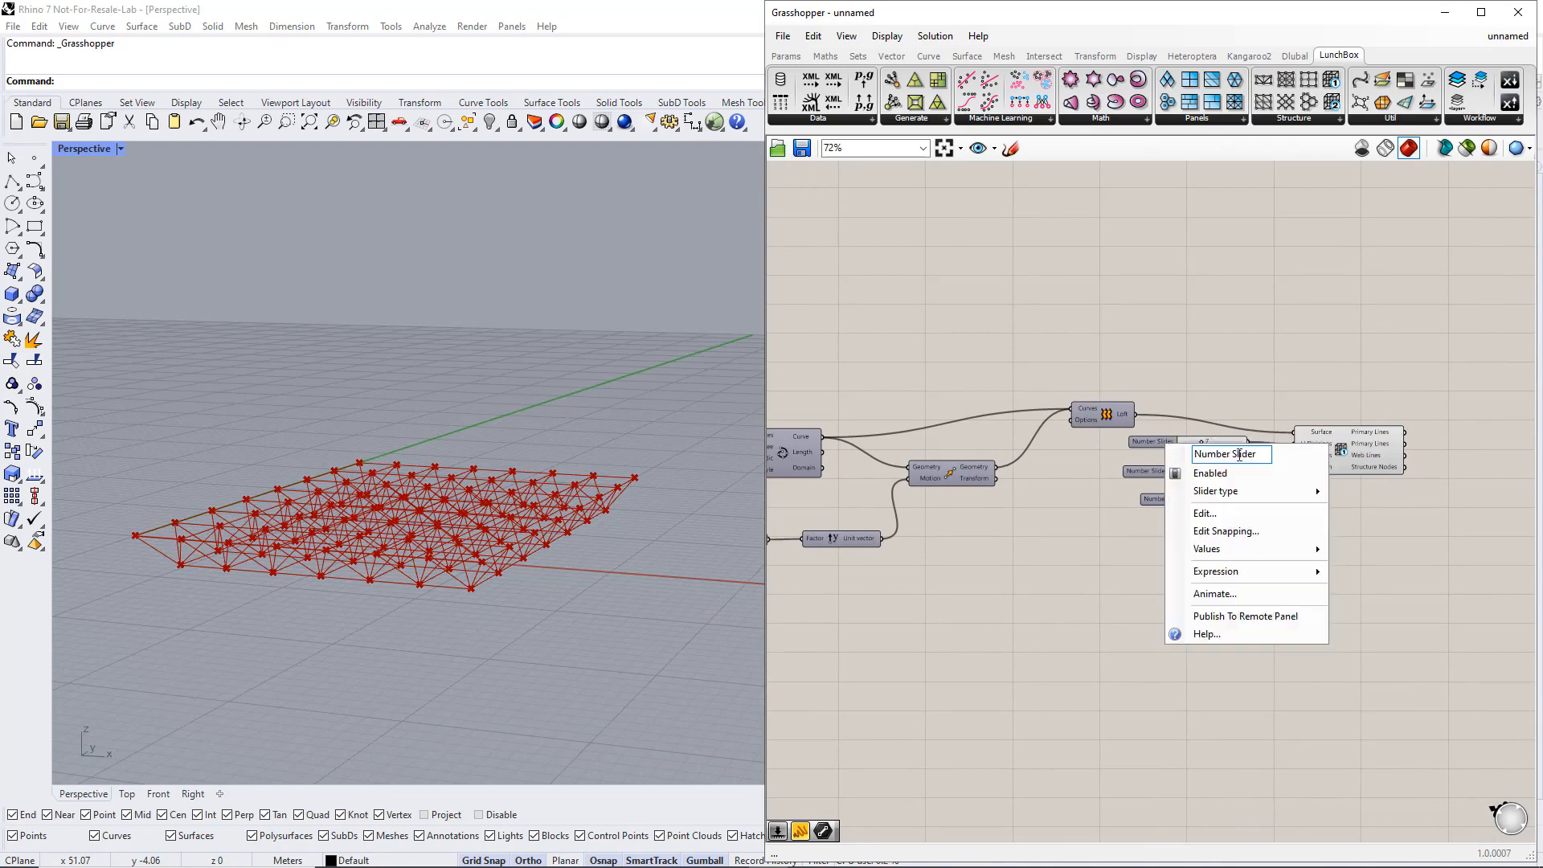
{"action": "type", "text": "U Divisions"}
{"action": "key", "text": "Return"}
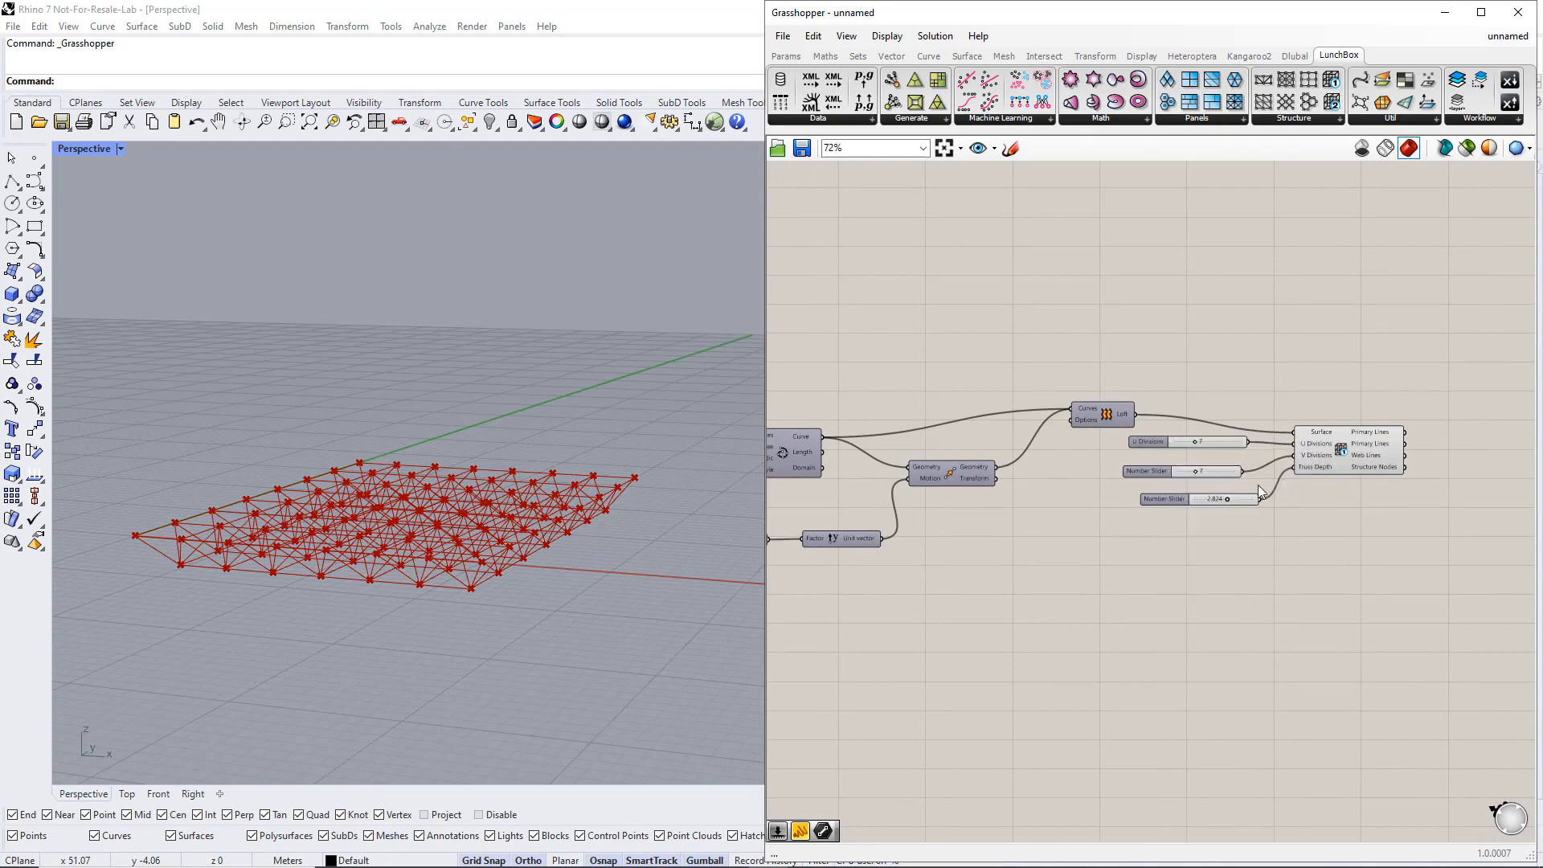
Rename the slider feeding the truss's V input to V Divisions
{"action": "right_click", "coordinate": [1158, 474]}
{"action": "left_click_drag", "start_coordinate": [1254, 484], "coordinate": [1164, 483]}
{"action": "type", "text": "V"}
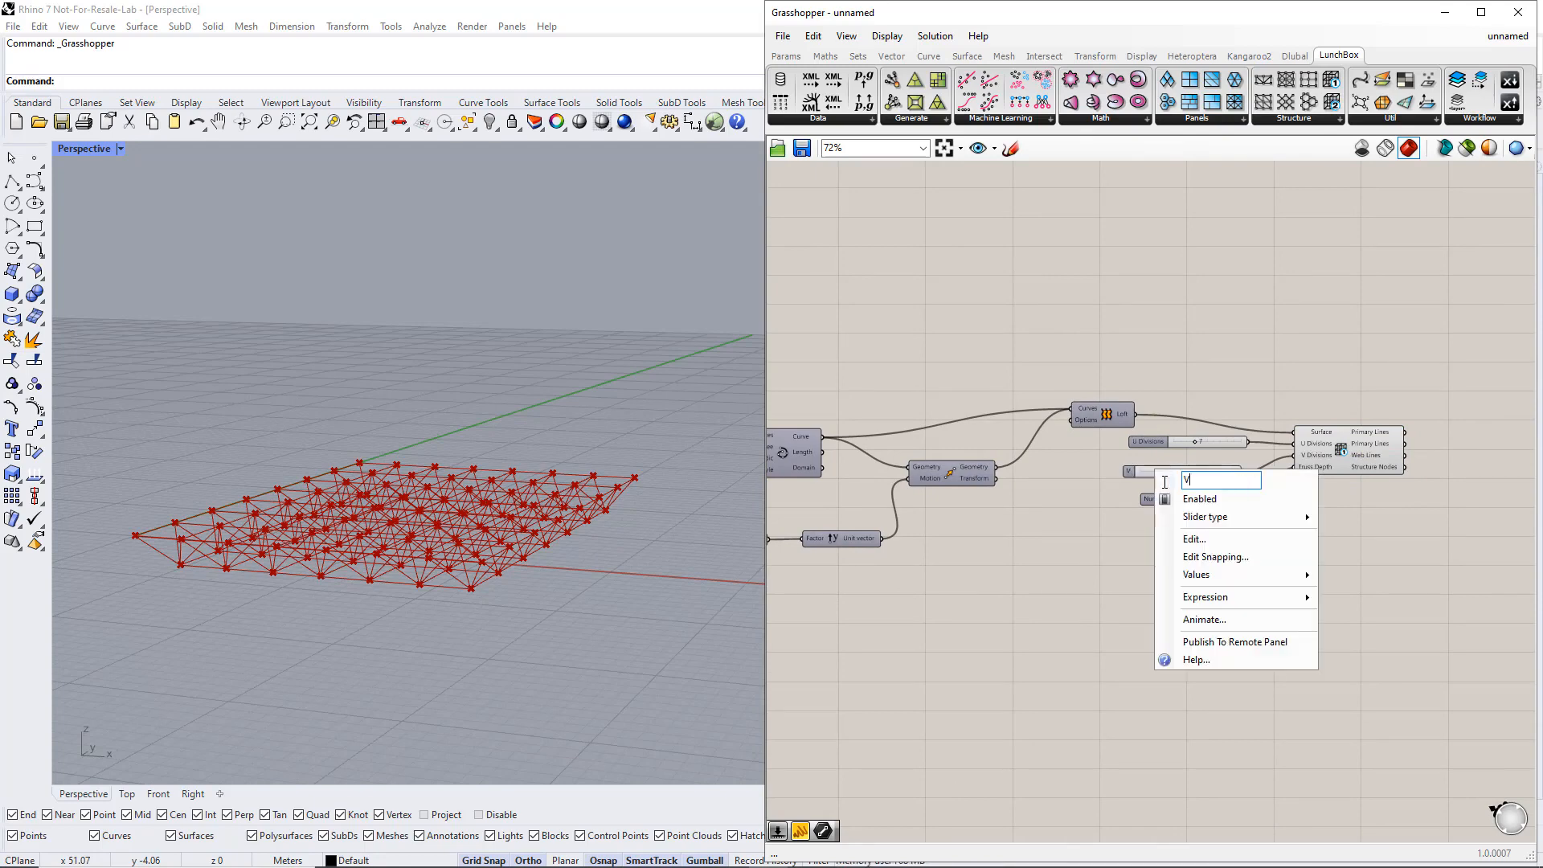
{"action": "type", "text": " Divisions"}
{"action": "key", "text": "Return"}
Rename the depth slider to Truss Depth and stack it neatly under the two division sliders
{"action": "right_click", "coordinate": [1165, 499]}
{"action": "left_click_drag", "start_coordinate": [1268, 511], "coordinate": [1211, 512]}
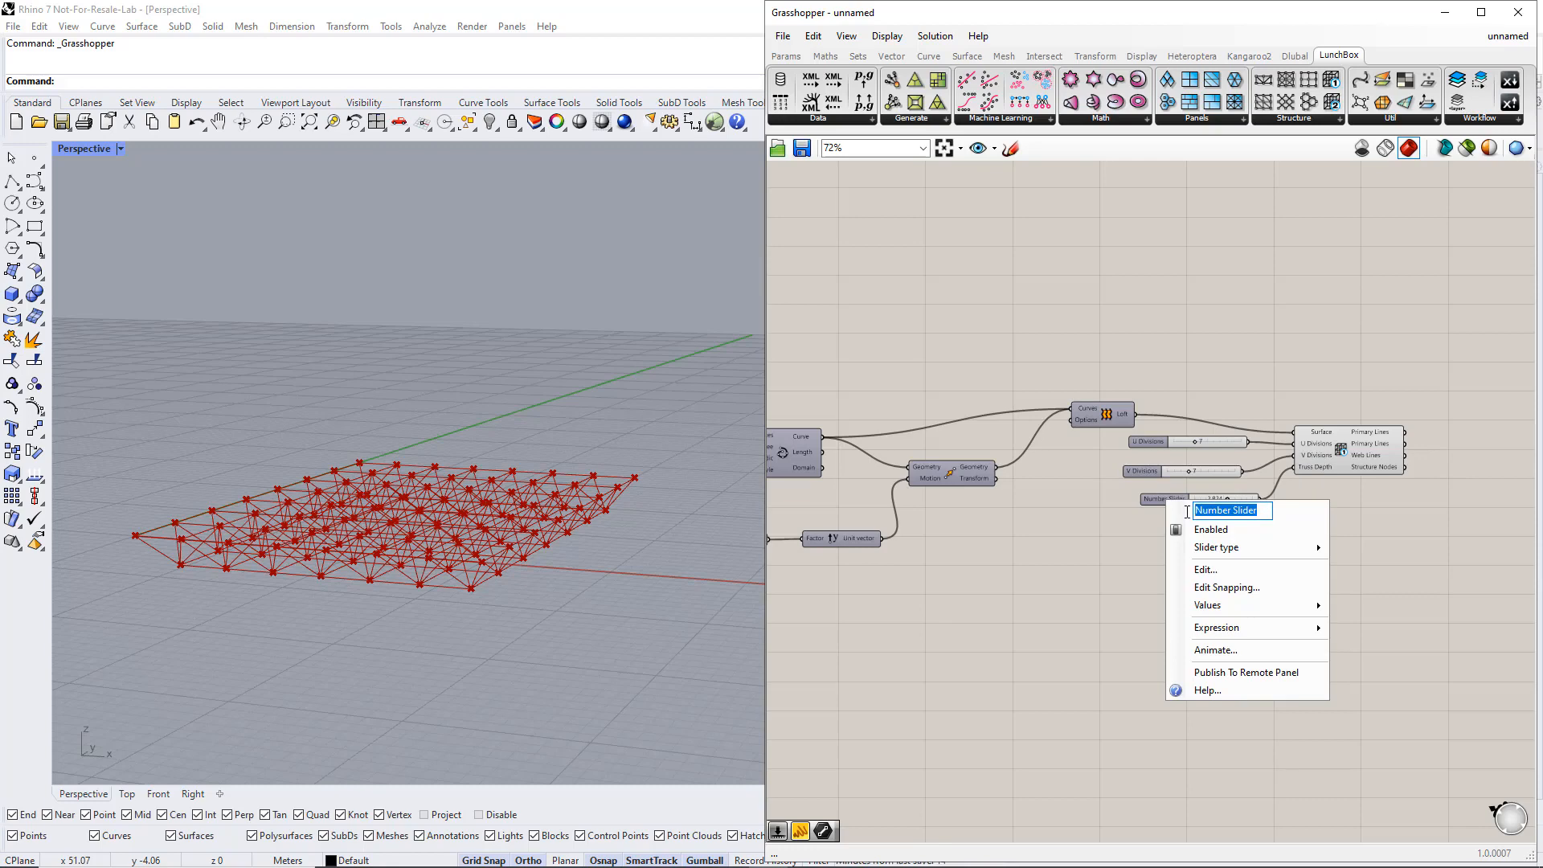
{"action": "type", "text": "Truss Depth"}
{"action": "key", "text": "Return"}
{"action": "mouse_move", "coordinate": [1156, 499]}
{"action": "left_mouse_down"}
{"action": "mouse_move", "coordinate": [1156, 466]}
{"action": "mouse_move", "coordinate": [1165, 495]}
{"action": "mouse_move", "coordinate": [1152, 479]}
{"action": "left_mouse_up"}
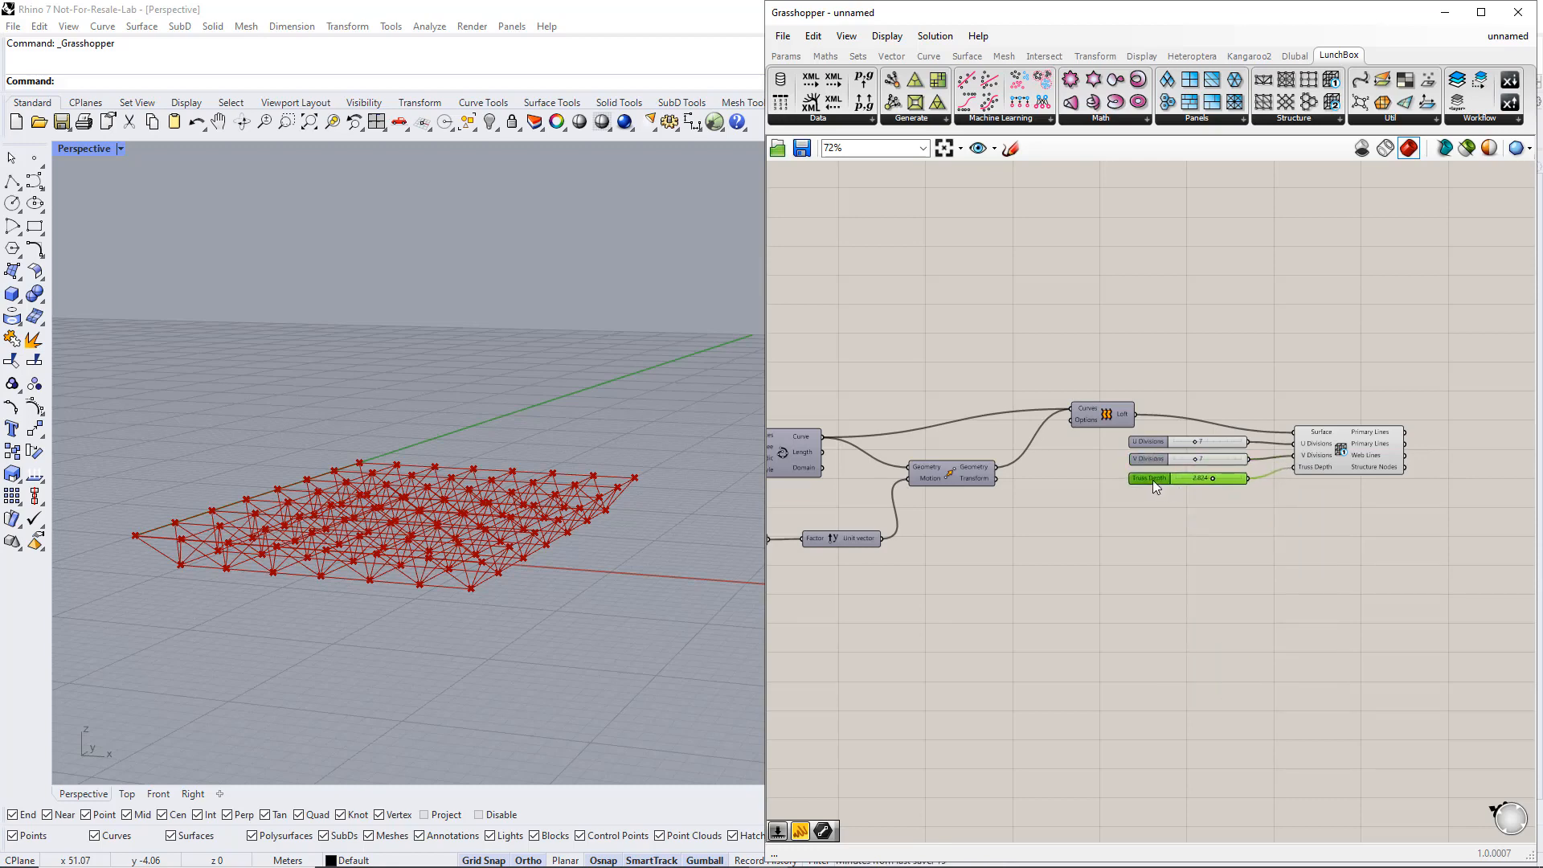
Shift the whole definition along the canvas and move the three truss sliders to its starting side
{"action": "scroll", "coordinate": [1166, 514], "scroll_direction": "down", "scroll_amount": 4}
{"action": "left_click_drag", "start_coordinate": [1426, 623], "coordinate": [935, 403]}
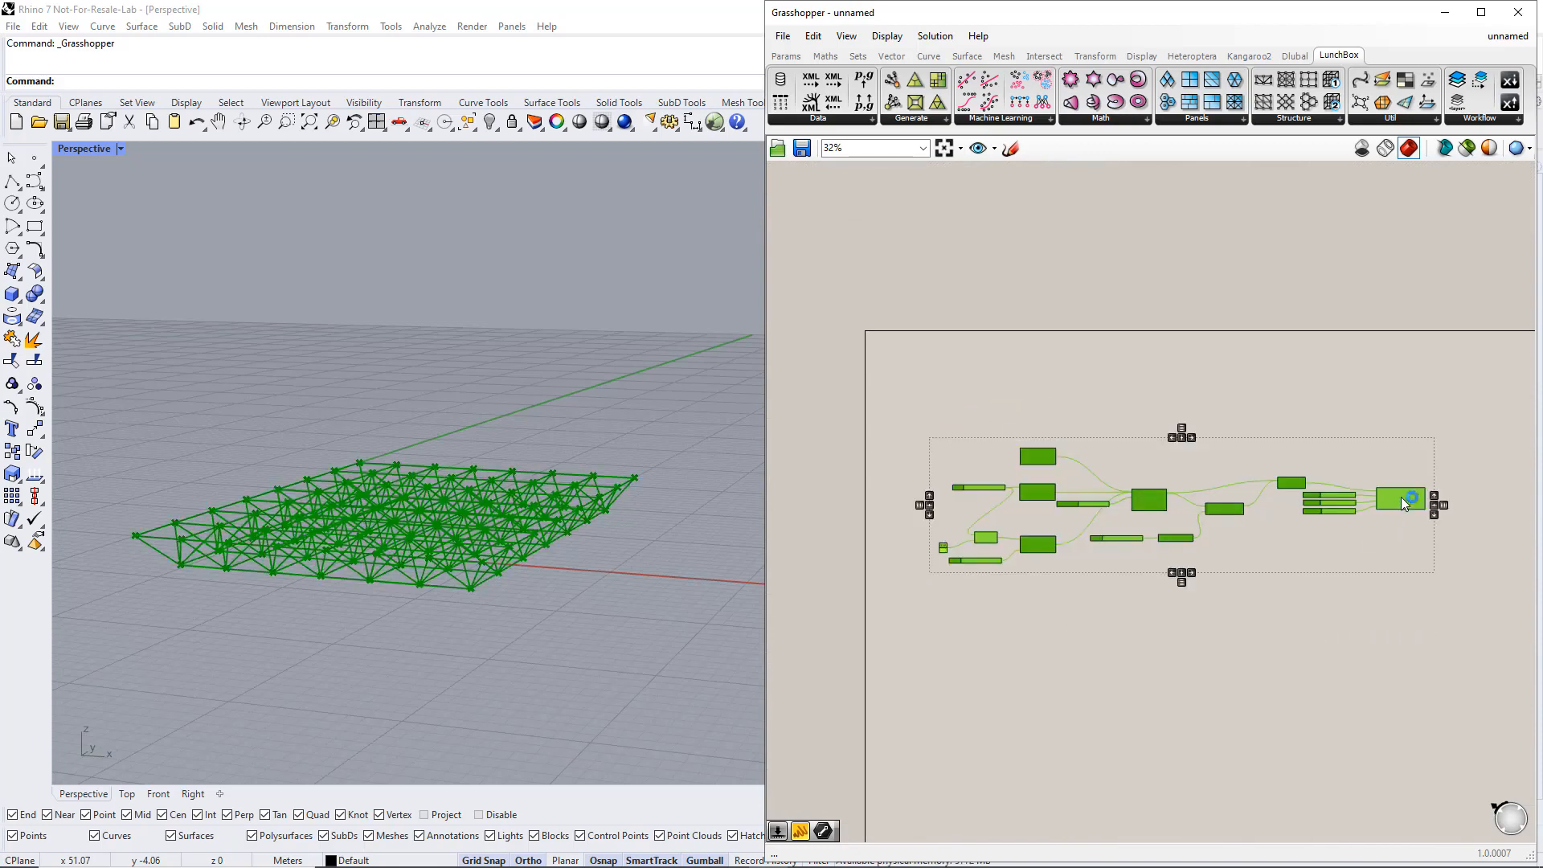
{"action": "left_click_drag", "start_coordinate": [1401, 497], "coordinate": [1468, 499]}
{"action": "left_click_drag", "start_coordinate": [1424, 549], "coordinate": [917, 526]}
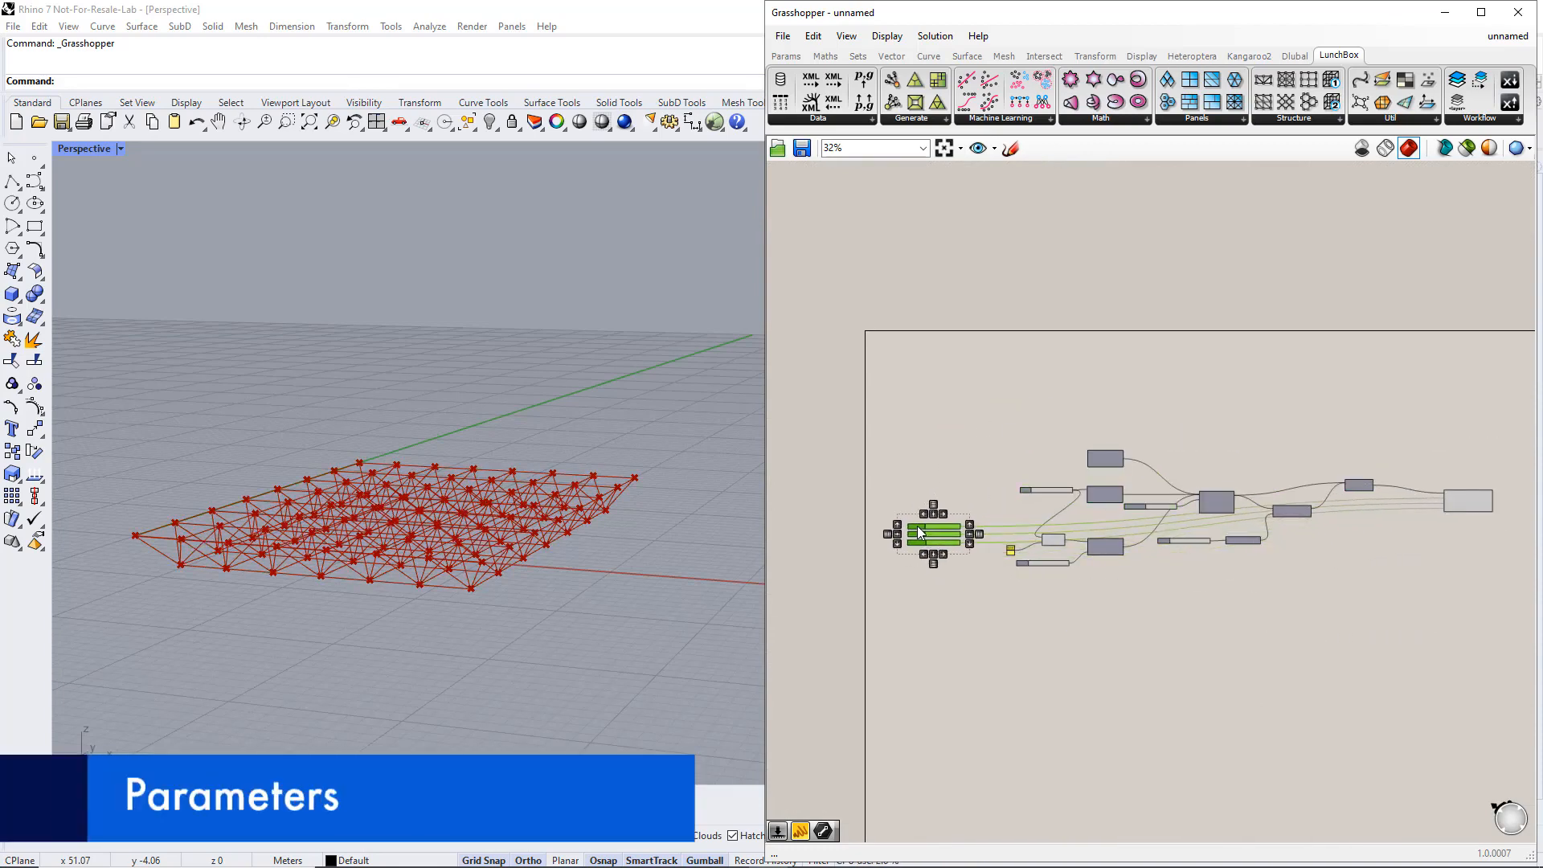
Stack the Length, Width and Height sliders above the three truss sliders at the start of the definition
{"action": "scroll", "coordinate": [977, 567], "scroll_direction": "up", "scroll_amount": 3}
{"action": "left_click_drag", "start_coordinate": [1366, 527], "coordinate": [881, 461]}
{"action": "left_click_drag", "start_coordinate": [1097, 428], "coordinate": [884, 480]}
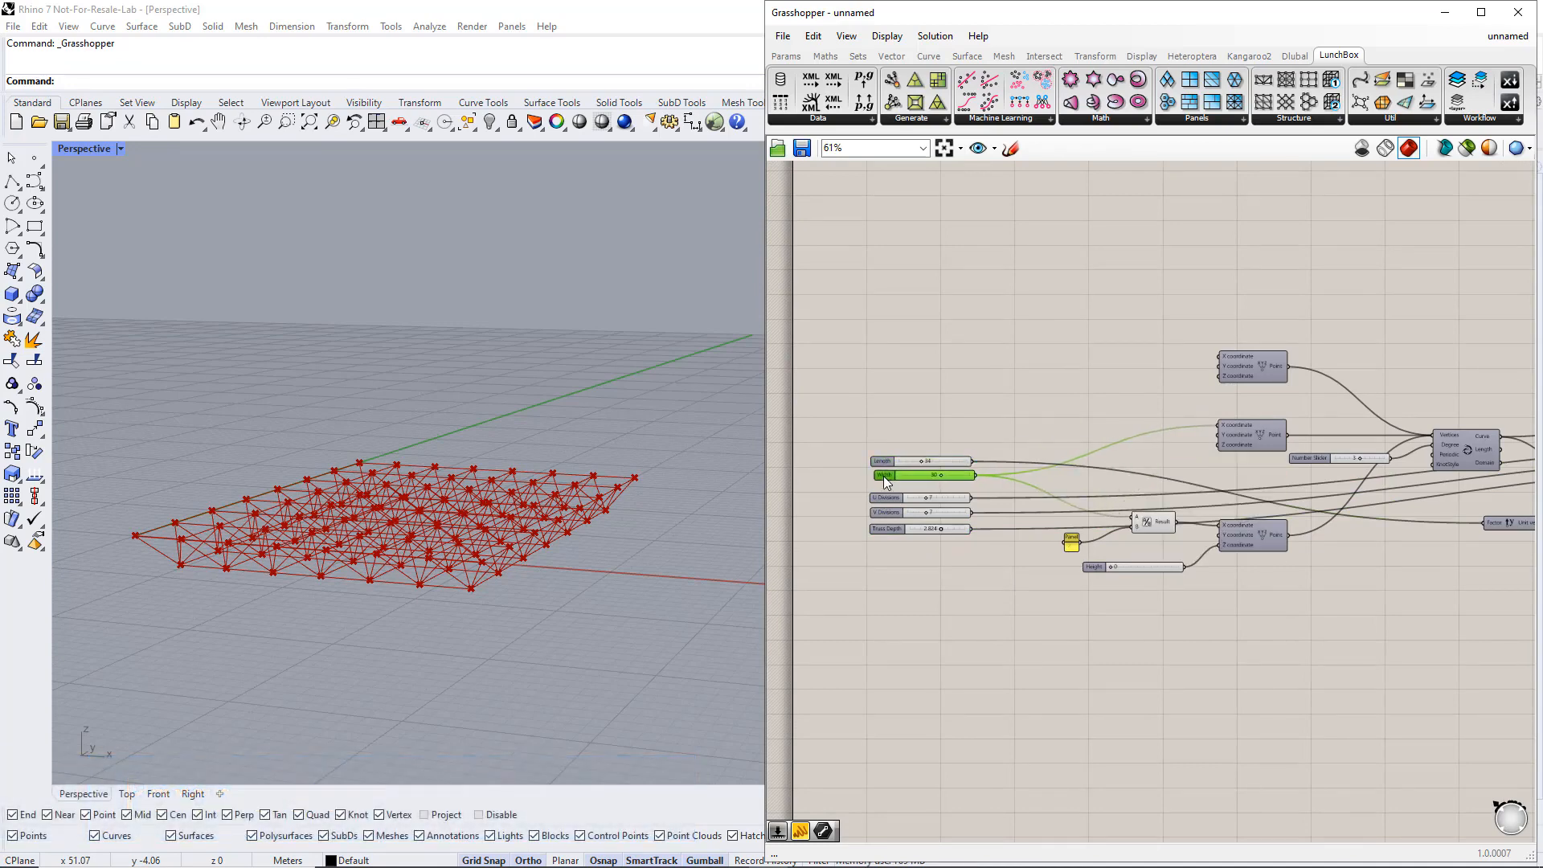
{"action": "left_click_drag", "start_coordinate": [993, 485], "coordinate": [882, 458]}
{"action": "left_click_drag", "start_coordinate": [1099, 566], "coordinate": [891, 480]}
Group the six stacked sliders and name the group Parameters
{"action": "left_click_drag", "start_coordinate": [839, 398], "coordinate": [1009, 585]}
{"action": "key", "text": "ctrl+g"}
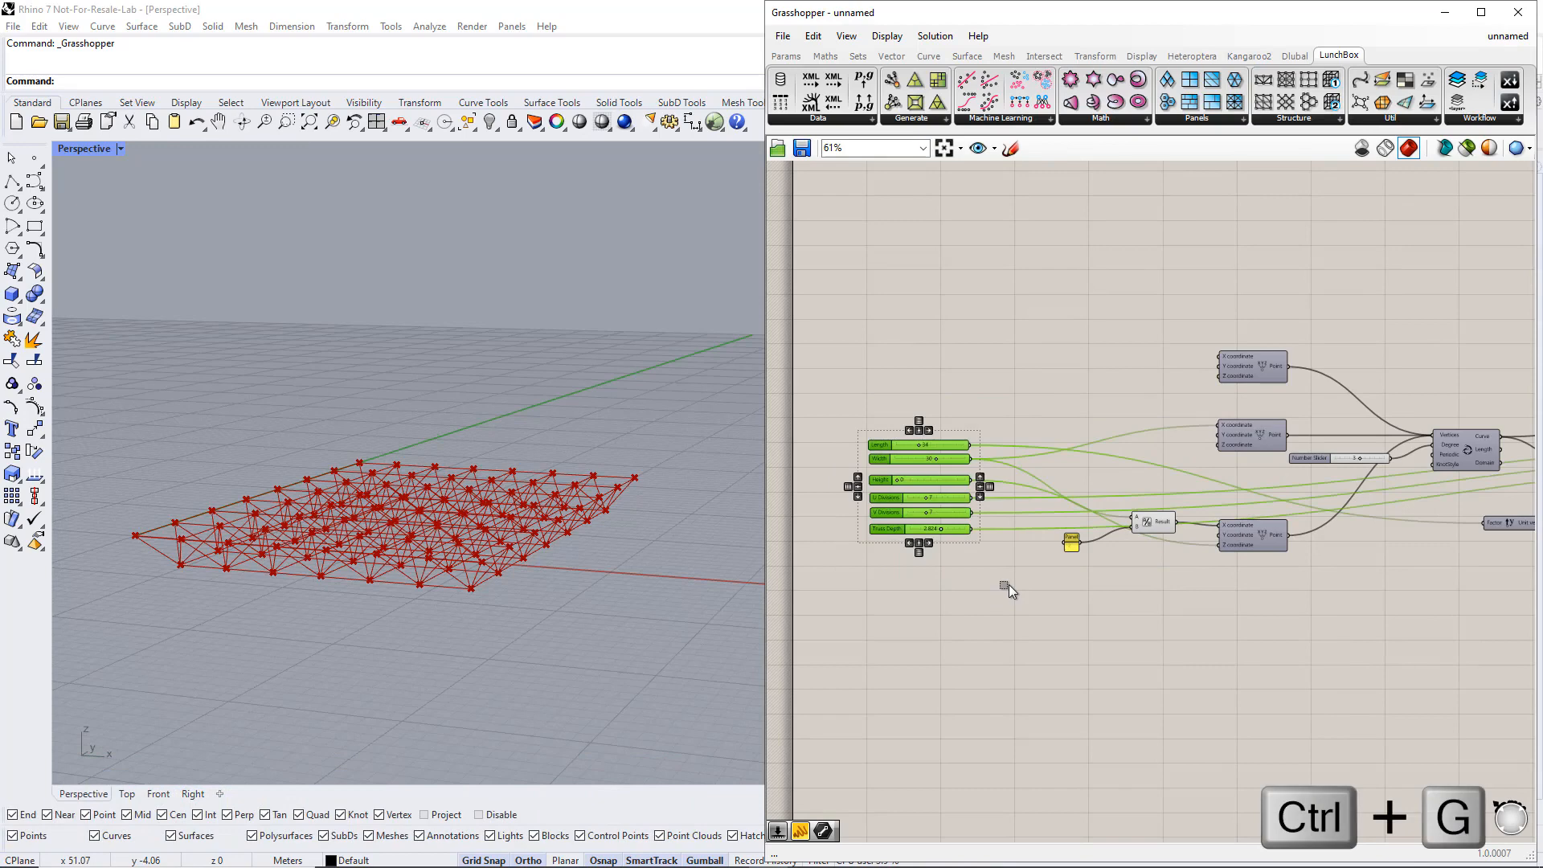
{"action": "scroll", "coordinate": [877, 497], "scroll_direction": "up", "scroll_amount": 2}
{"action": "scroll", "coordinate": [877, 500], "scroll_direction": "up", "scroll_amount": 1}
{"action": "right_click", "coordinate": [941, 455]}
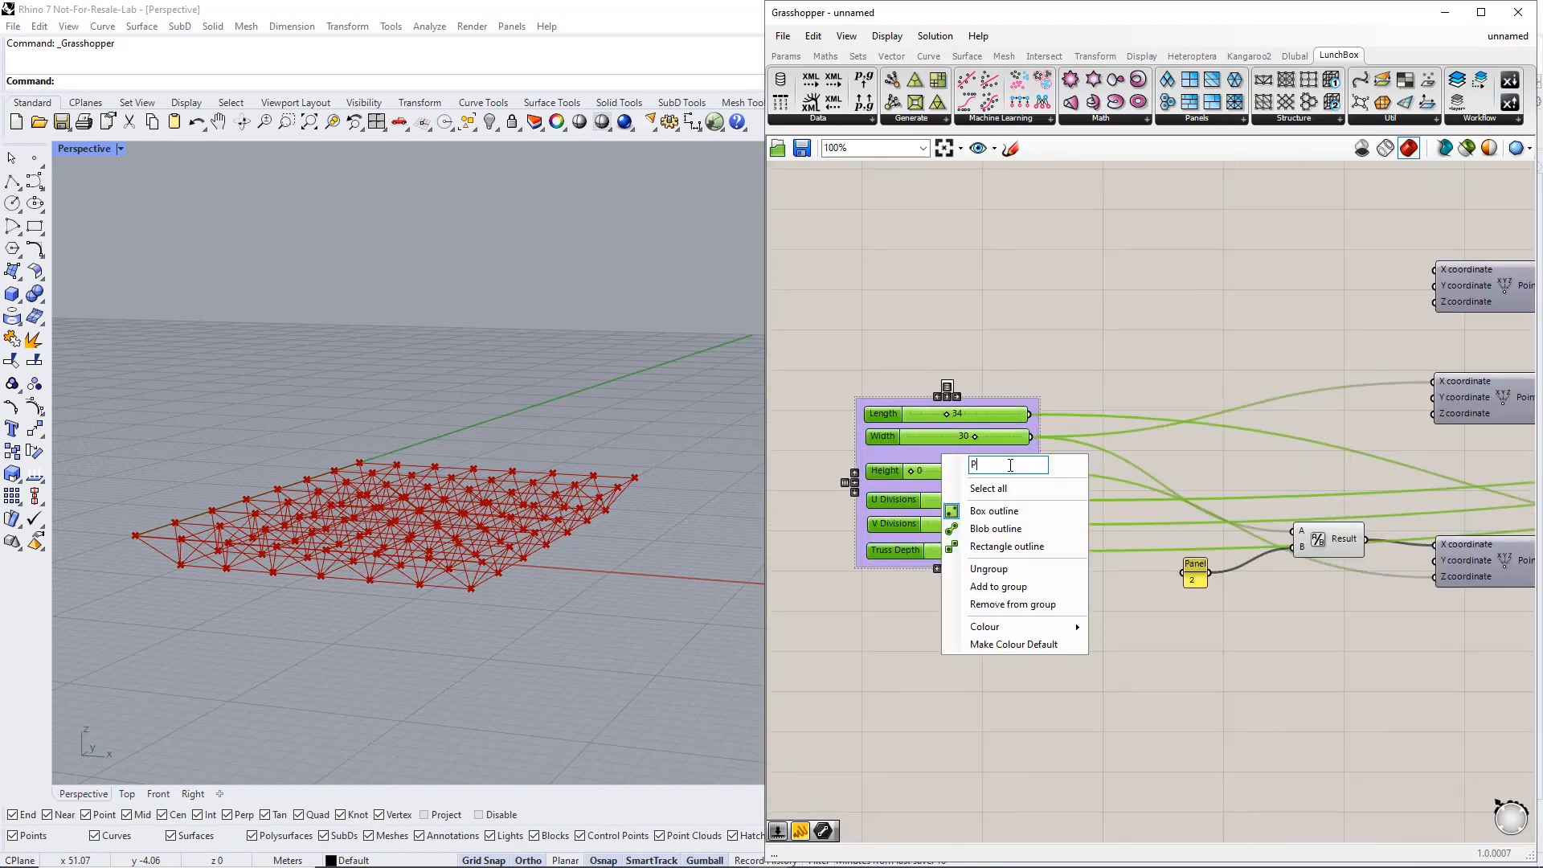
{"action": "type", "text": "Parameters"}
{"action": "key", "text": "Return"}
Vary the truss with the sliders: increase Length and use Width 36, Height 6, U Divisions 4 and Truss Depth 3.929
{"action": "left_click_drag", "start_coordinate": [946, 414], "coordinate": [975, 471]}
{"action": "left_click_drag", "start_coordinate": [973, 550], "coordinate": [931, 551]}
{"action": "mouse_move", "coordinate": [571, 583]}
{"action": "right_mouse_down"}
{"action": "mouse_move", "coordinate": [551, 613]}
{"action": "mouse_move", "coordinate": [562, 598]}
{"action": "right_mouse_up"}
{"action": "left_click_drag", "start_coordinate": [957, 523], "coordinate": [1003, 552]}
{"action": "right_click_drag", "start_coordinate": [699, 522], "coordinate": [610, 585]}
Set both the Length and Width sliders to 20
{"action": "double_click", "coordinate": [977, 413]}
{"action": "type", "text": "20"}
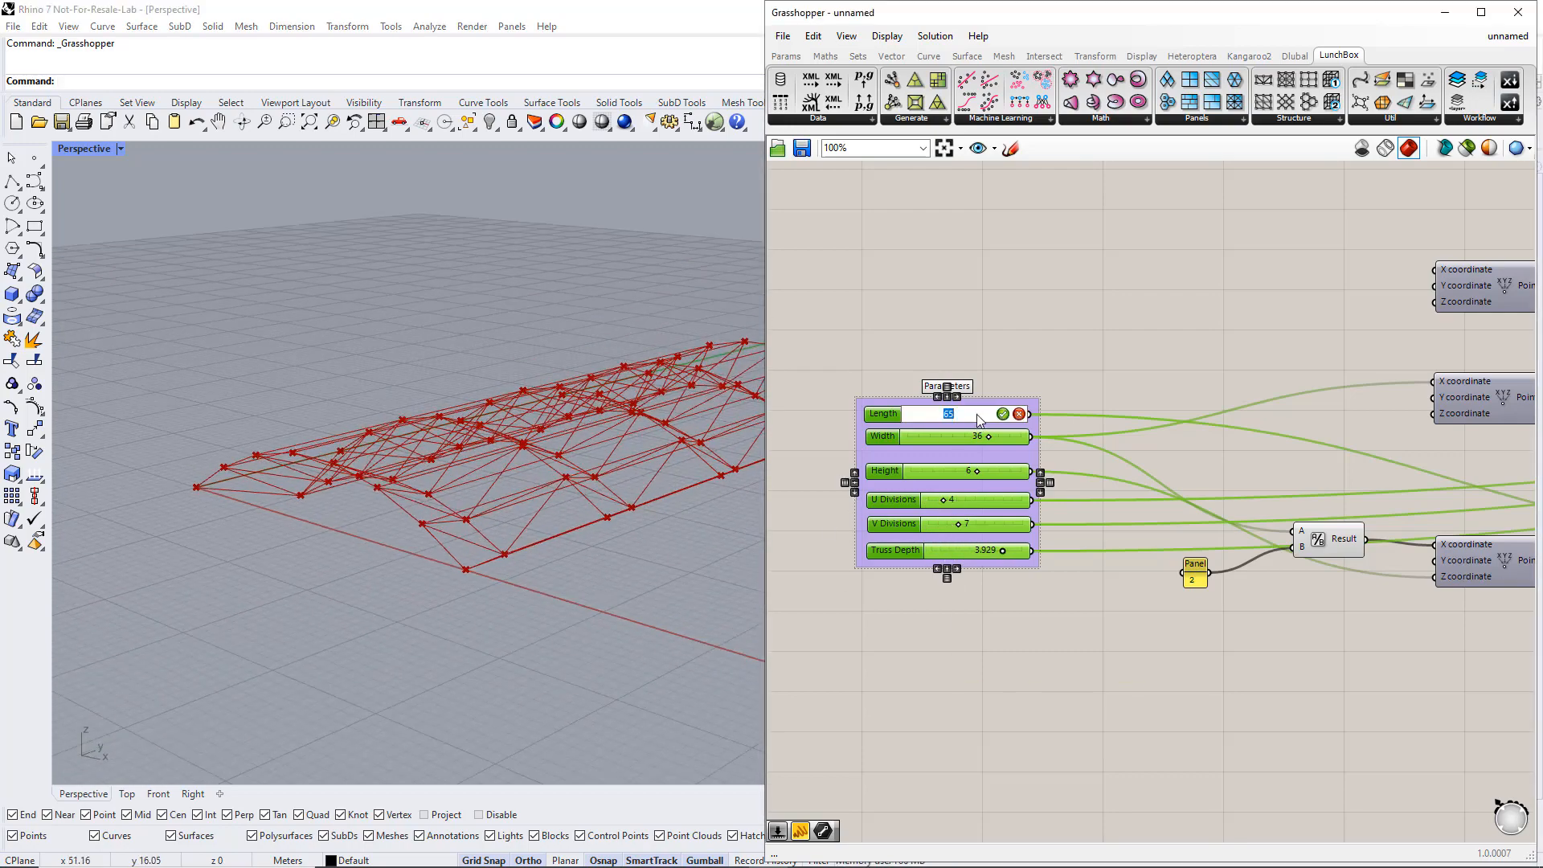
{"action": "key", "text": "Return"}
{"action": "double_click", "coordinate": [981, 436]}
{"action": "type", "text": "20"}
{"action": "key", "text": "Return"}
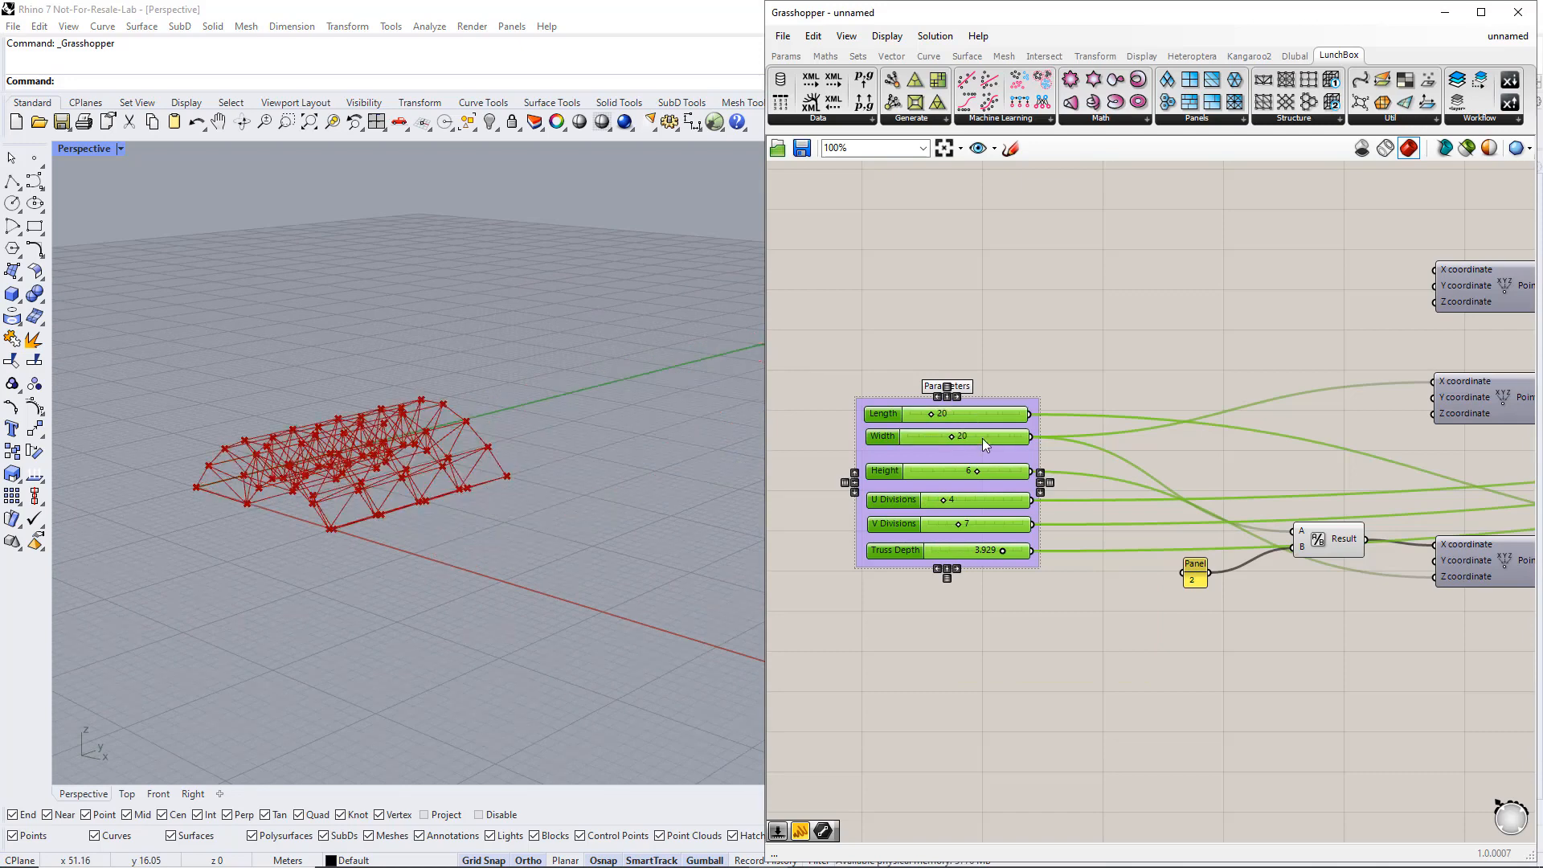
Set the Height slider to 0, both U Divisions and V Divisions to 10, and Truss Depth to 1.000
{"action": "left_click_drag", "start_coordinate": [966, 469], "coordinate": [902, 480]}
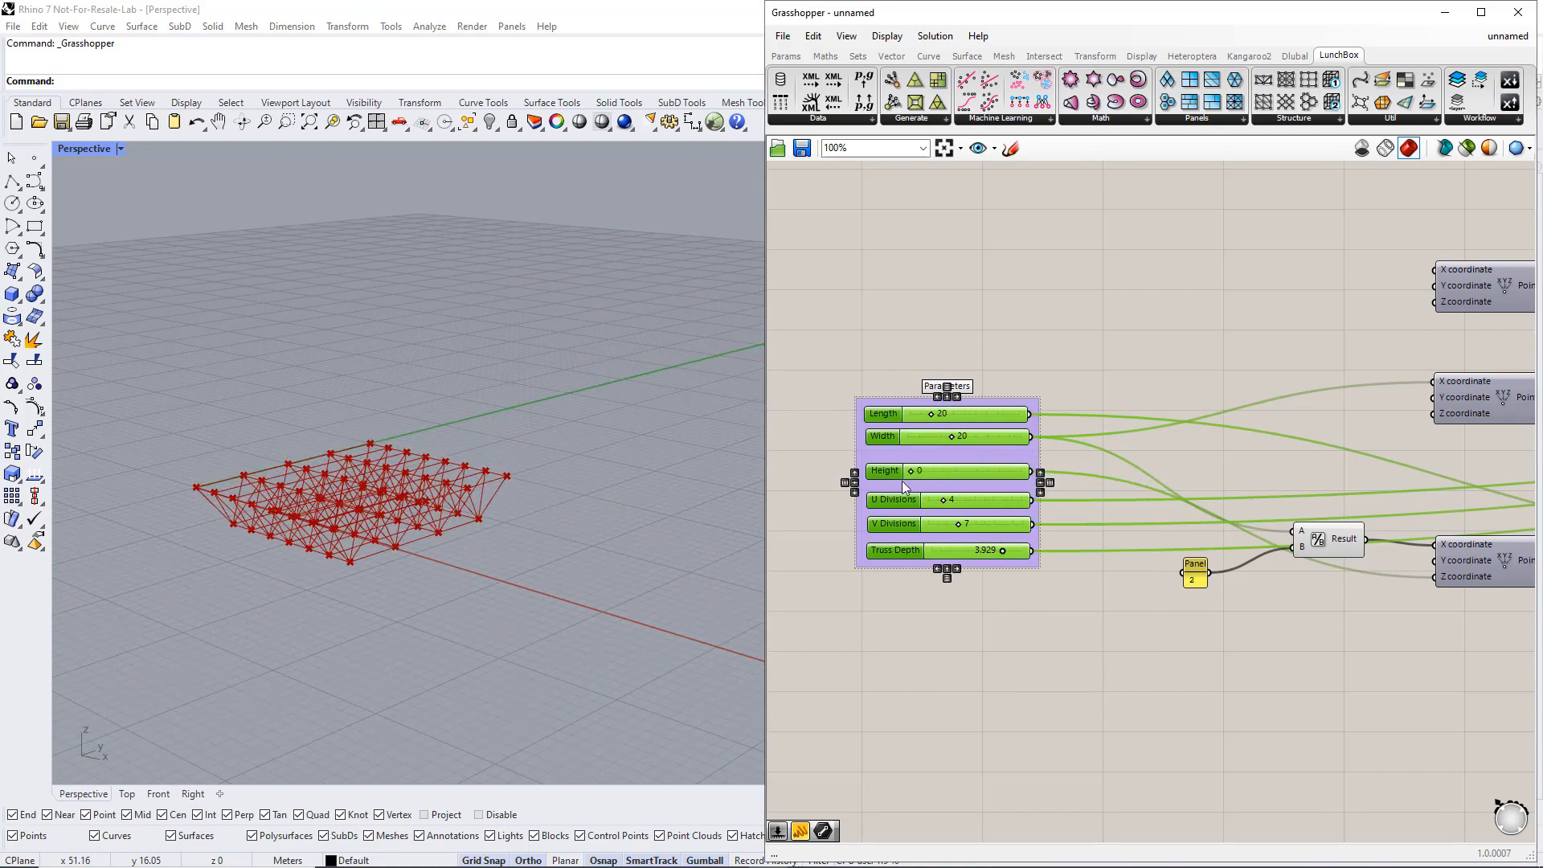
{"action": "double_click", "coordinate": [948, 499]}
{"action": "type", "text": "10"}
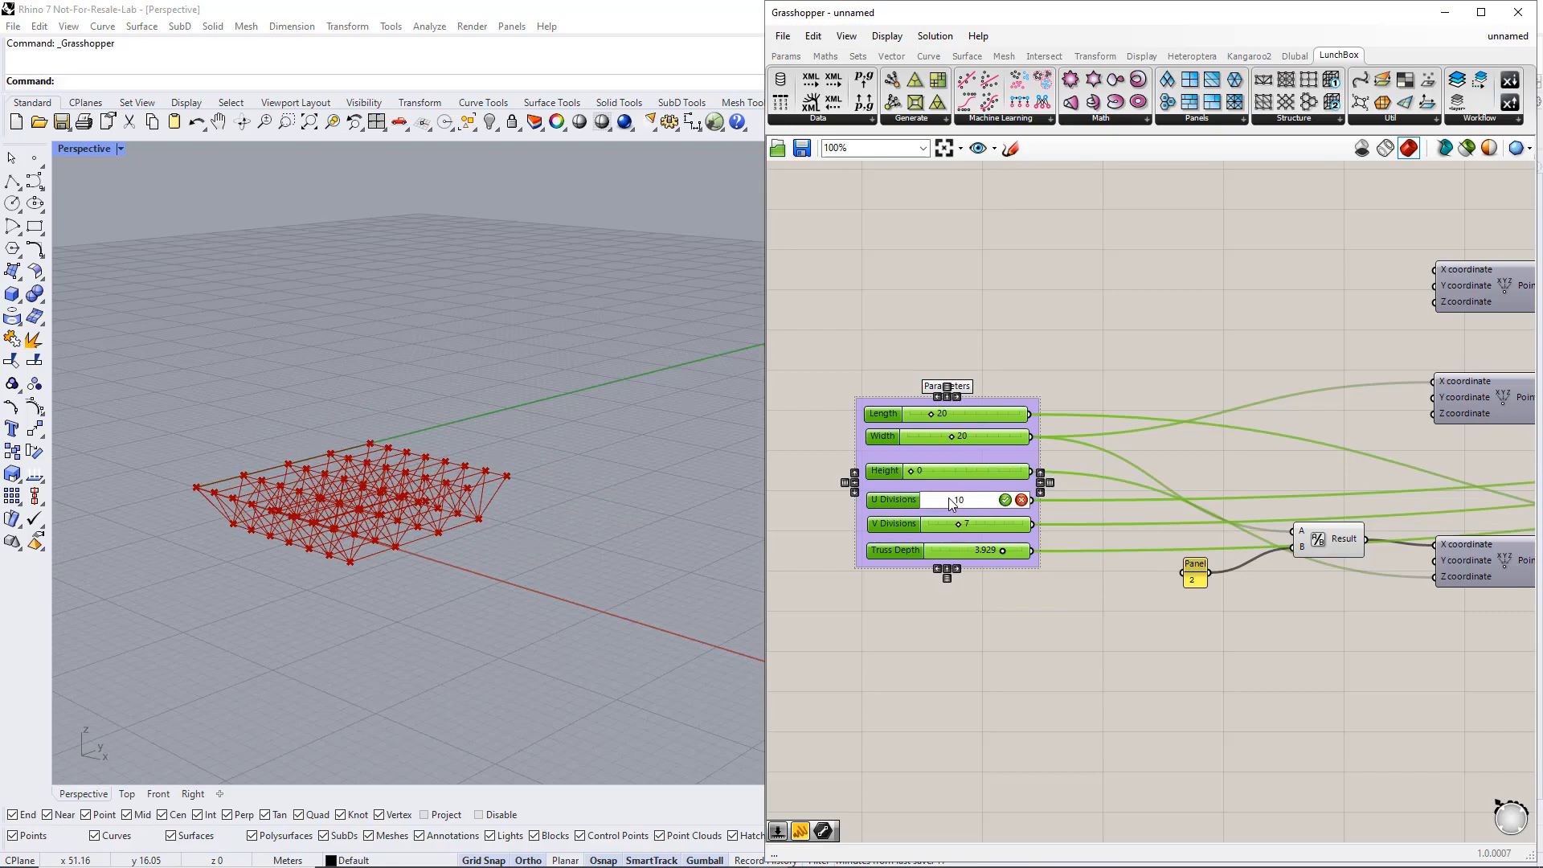
{"action": "key", "text": "Return"}
{"action": "double_click", "coordinate": [956, 522]}
{"action": "type", "text": "10"}
{"action": "key", "text": "Return"}
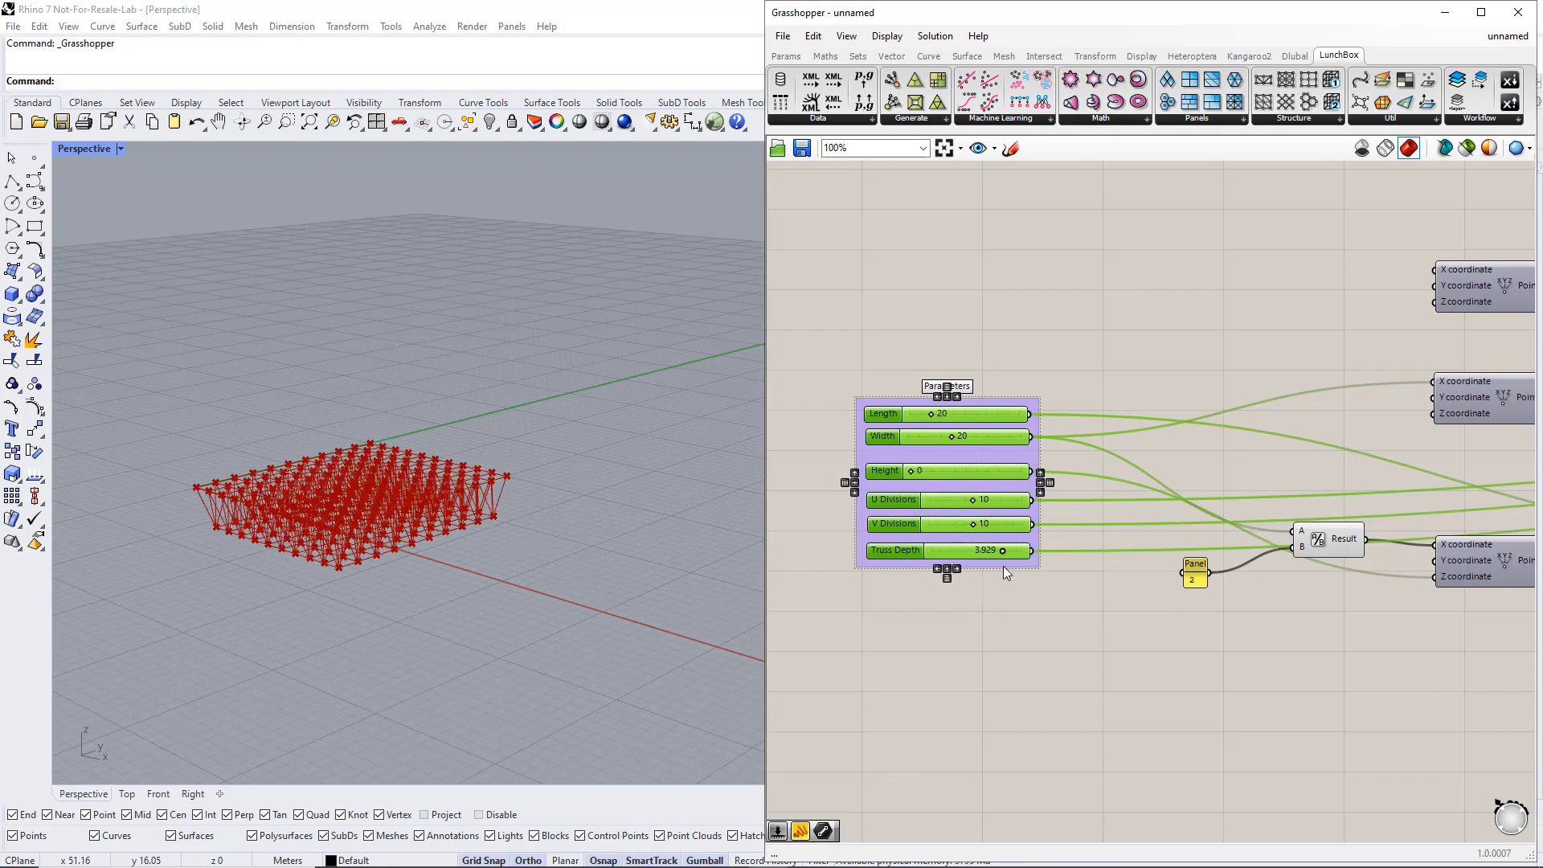
{"action": "left_click_drag", "start_coordinate": [995, 548], "coordinate": [949, 551]}
{"action": "scroll", "coordinate": [263, 547], "scroll_direction": "up", "scroll_amount": 5}
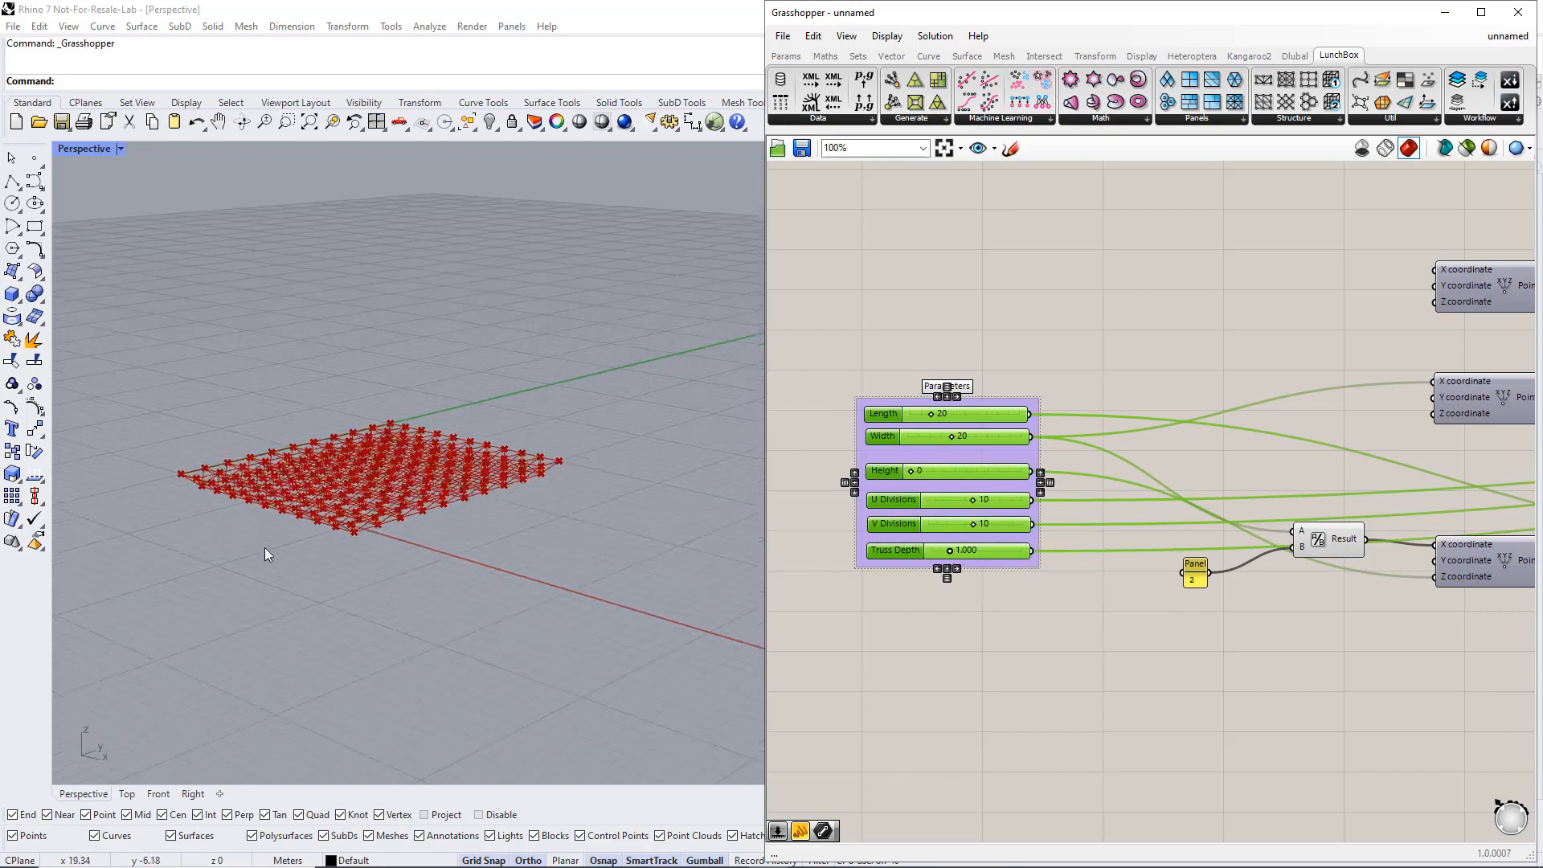
{"action": "mouse_move", "coordinate": [346, 578]}
{"action": "right_mouse_down"}
{"action": "mouse_move", "coordinate": [534, 534]}
{"action": "mouse_move", "coordinate": [345, 578]}
{"action": "right_mouse_up"}
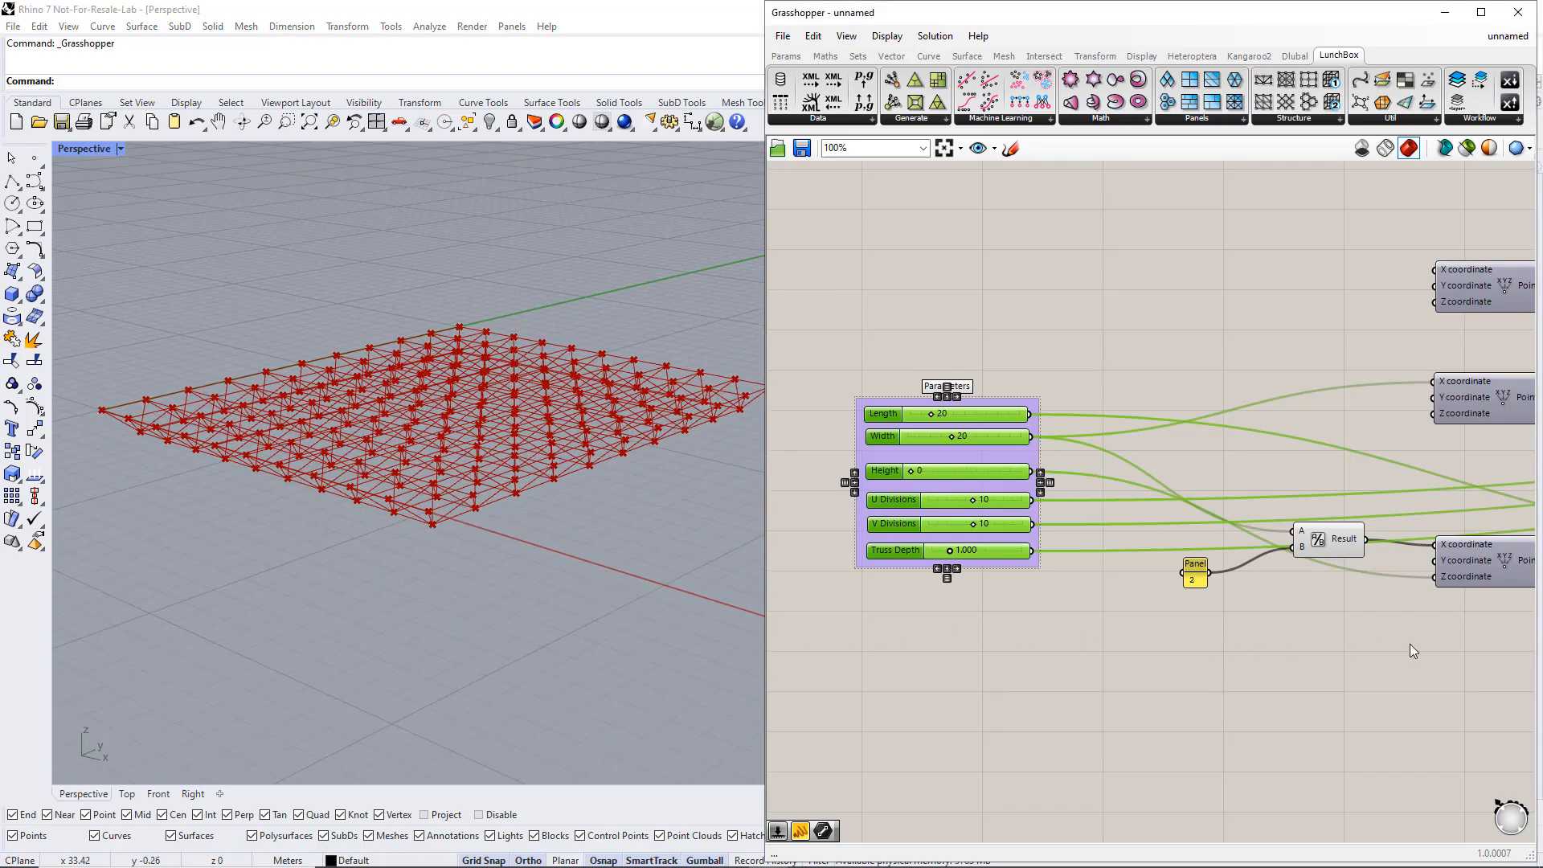
Add a Line parameter after the space truss component and connect the first Primary Lines output to it
{"action": "right_click_drag", "start_coordinate": [1410, 643], "coordinate": [879, 640]}
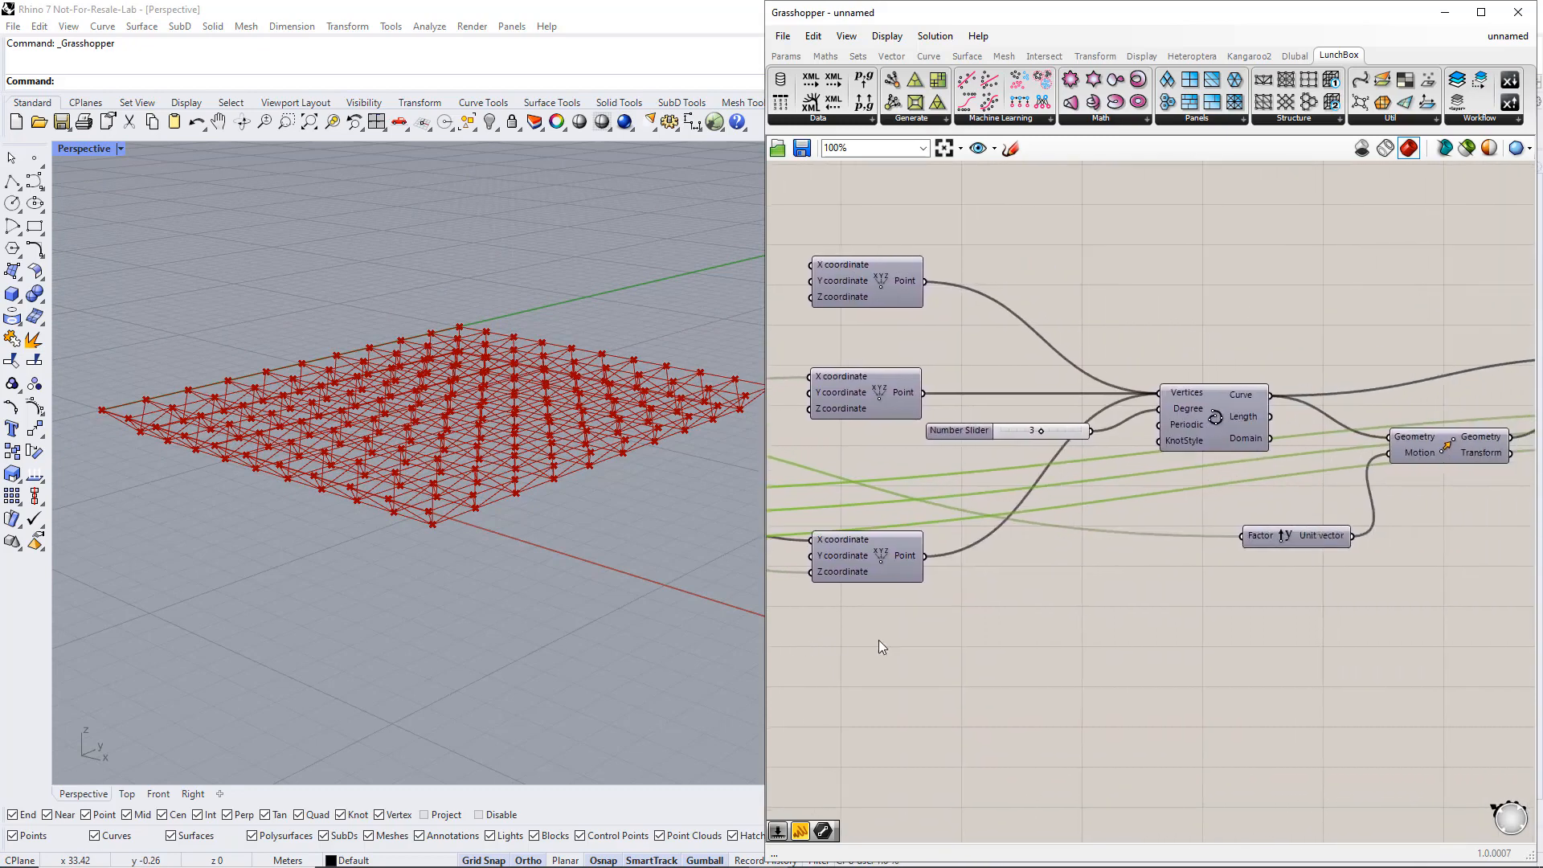
{"action": "right_click_drag", "start_coordinate": [1457, 645], "coordinate": [960, 665]}
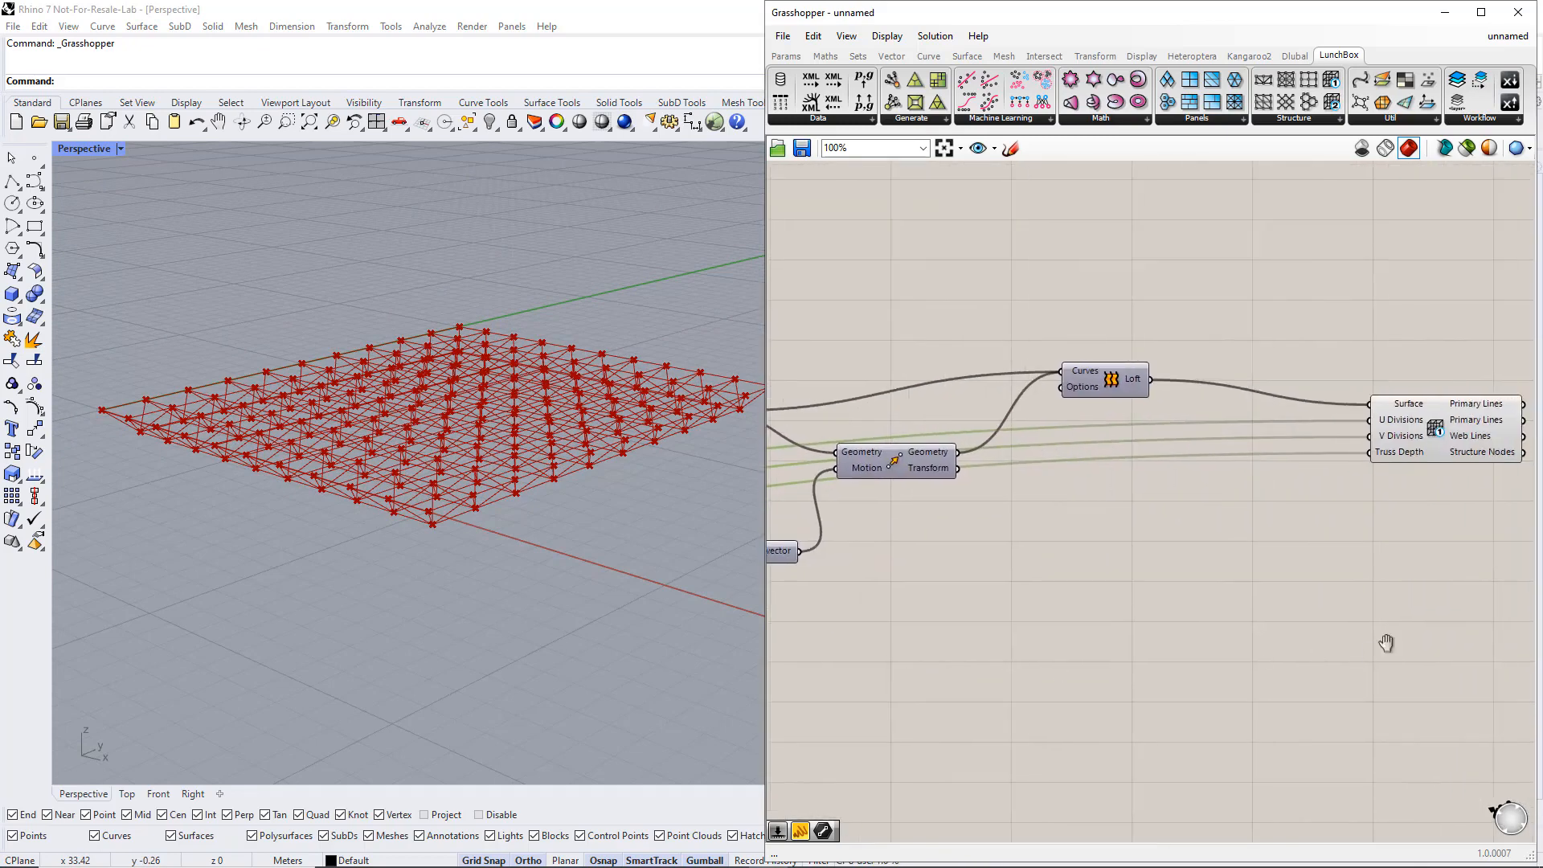
{"action": "right_click_drag", "start_coordinate": [1386, 643], "coordinate": [936, 650]}
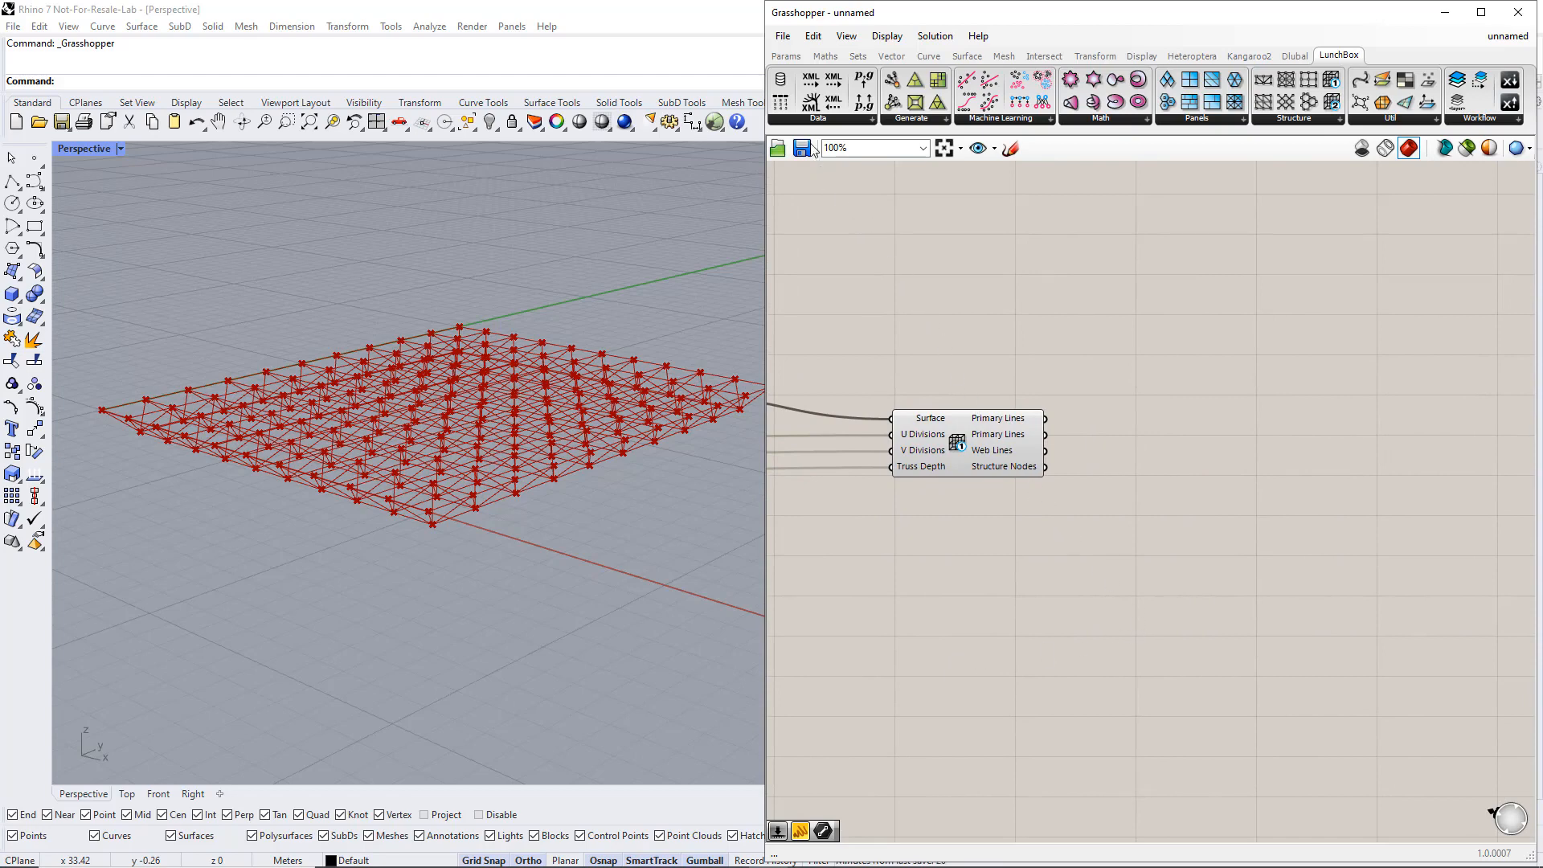
{"action": "left_click", "coordinate": [786, 55]}
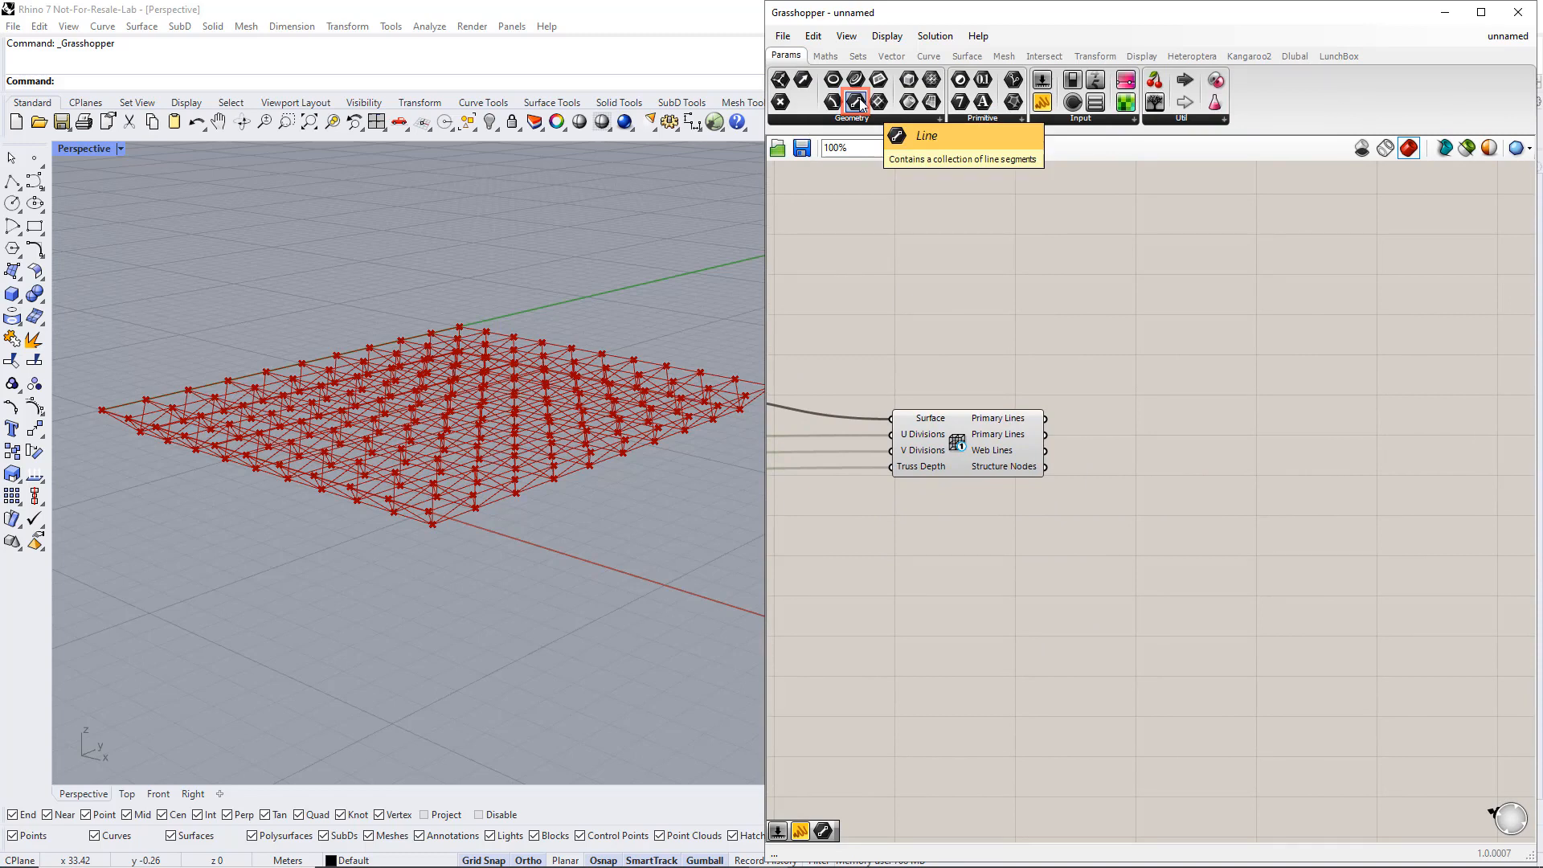
{"action": "left_click_drag", "start_coordinate": [858, 103], "coordinate": [1184, 368]}
{"action": "left_click_drag", "start_coordinate": [1046, 418], "coordinate": [1163, 368]}
{"action": "right_click_drag", "start_coordinate": [630, 604], "coordinate": [577, 604]}
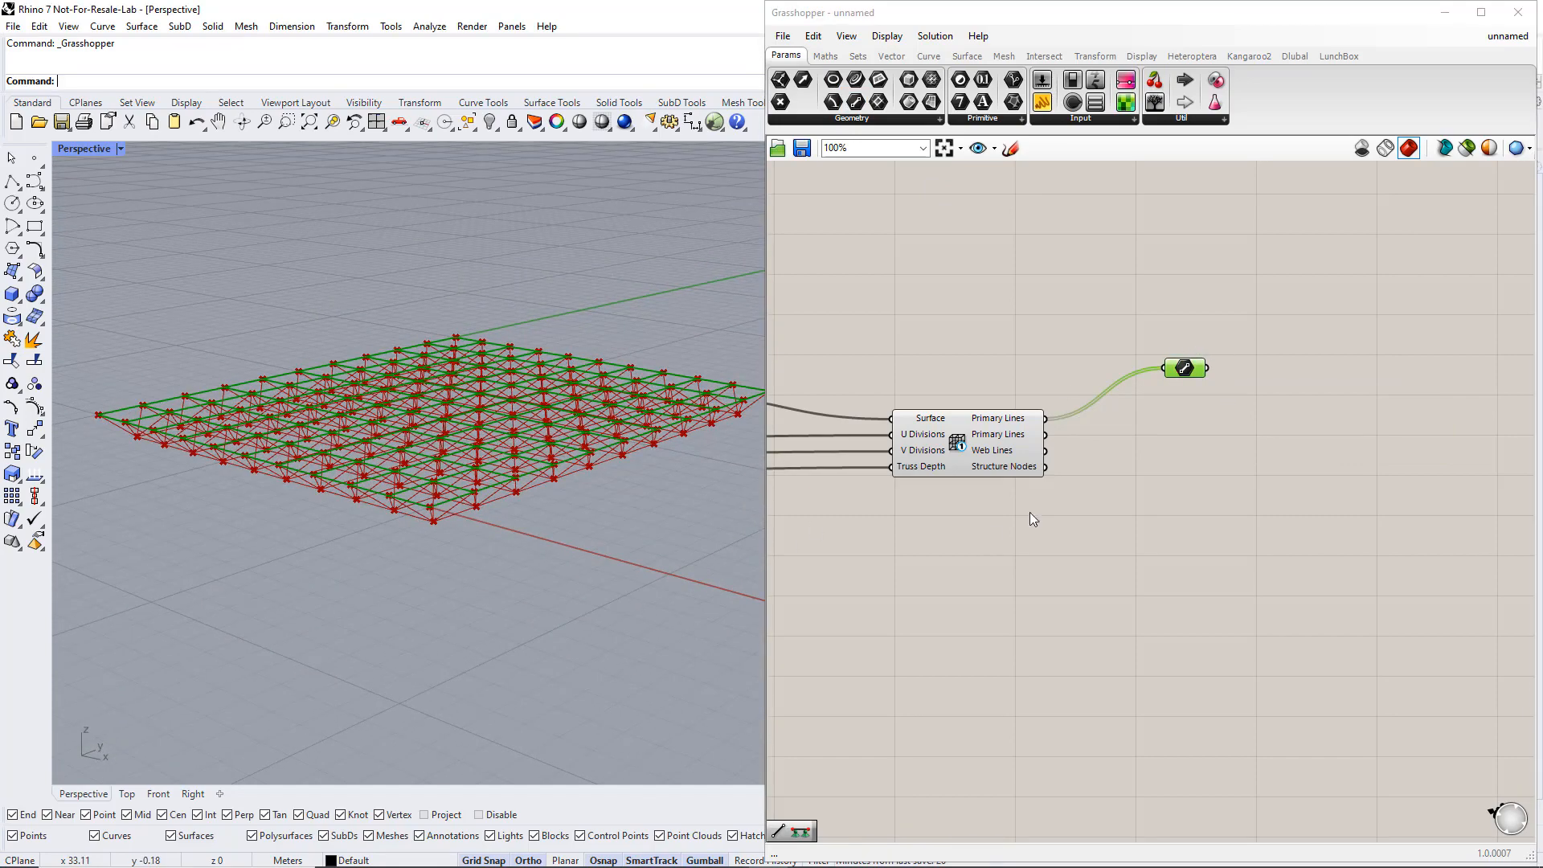
Duplicate the Line parameter twice below and connect the copies to the second Primary Lines output and the Web Lines output
{"action": "left_click_drag", "start_coordinate": [1197, 378], "coordinate": [1193, 429], "text": "alt"}
{"action": "left_click_drag", "start_coordinate": [1045, 434], "coordinate": [1188, 407]}
{"action": "right_click_drag", "start_coordinate": [630, 561], "coordinate": [508, 572]}
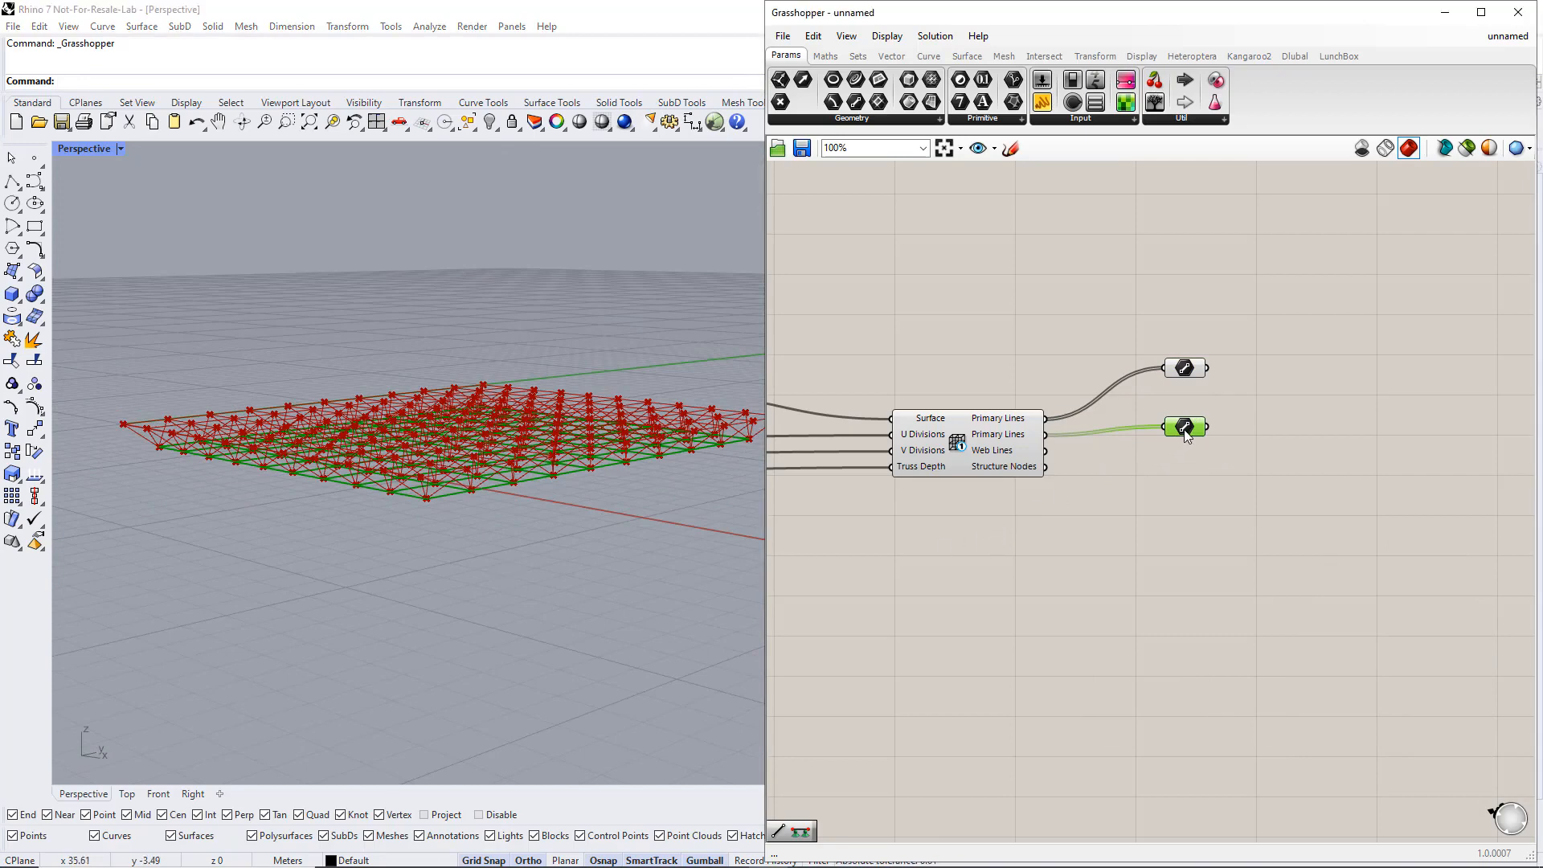
{"action": "left_click_drag", "start_coordinate": [1187, 441], "coordinate": [1185, 493], "text": "alt"}
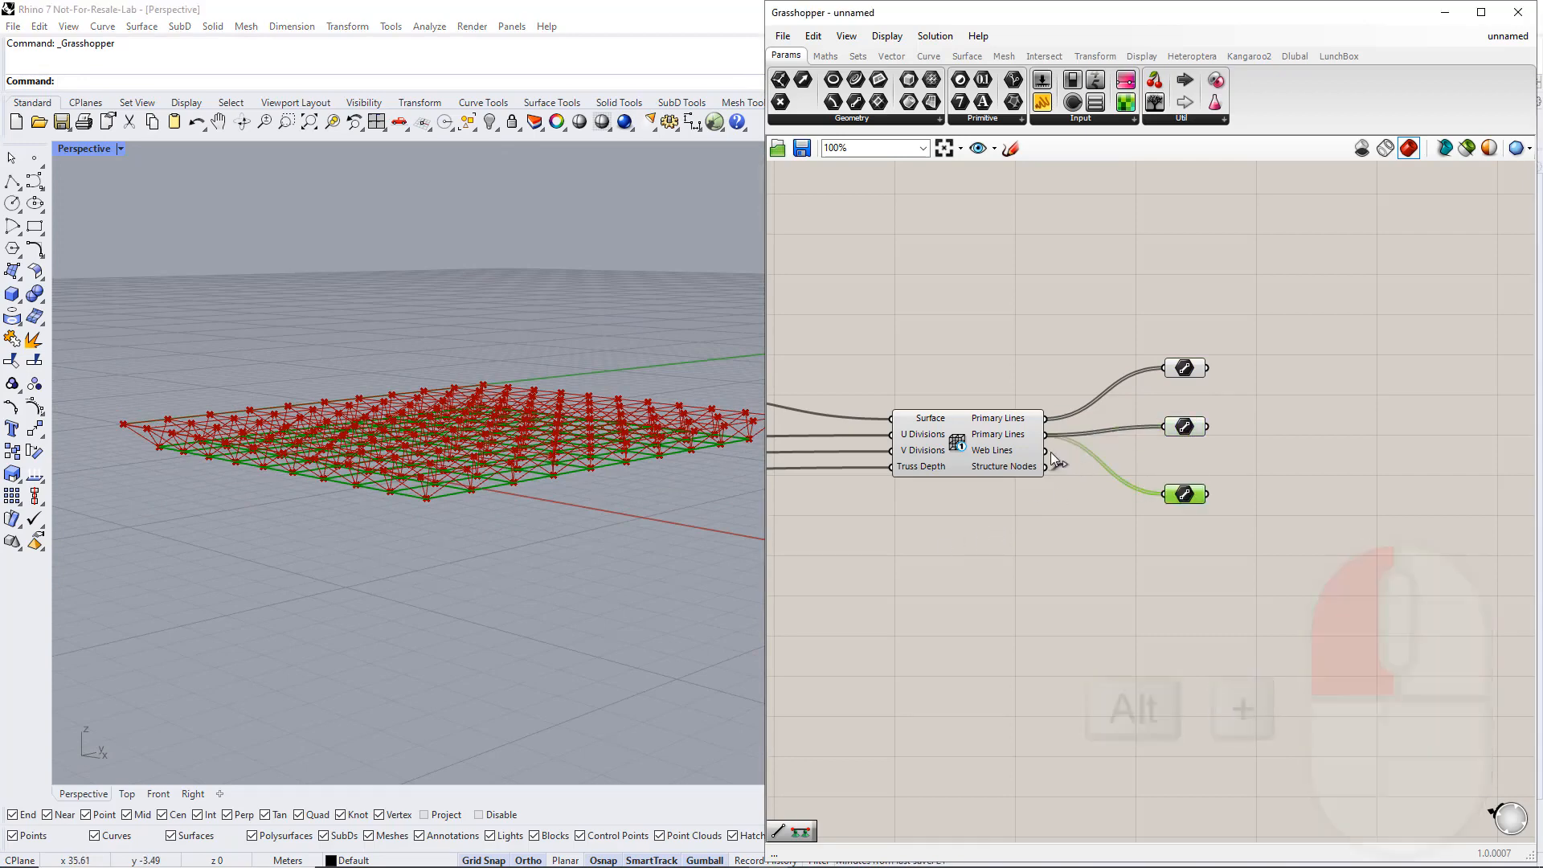
{"action": "left_click_drag", "start_coordinate": [1046, 451], "coordinate": [1165, 494]}
{"action": "right_click_drag", "start_coordinate": [547, 595], "coordinate": [517, 617]}
{"action": "left_click", "coordinate": [1067, 606]}
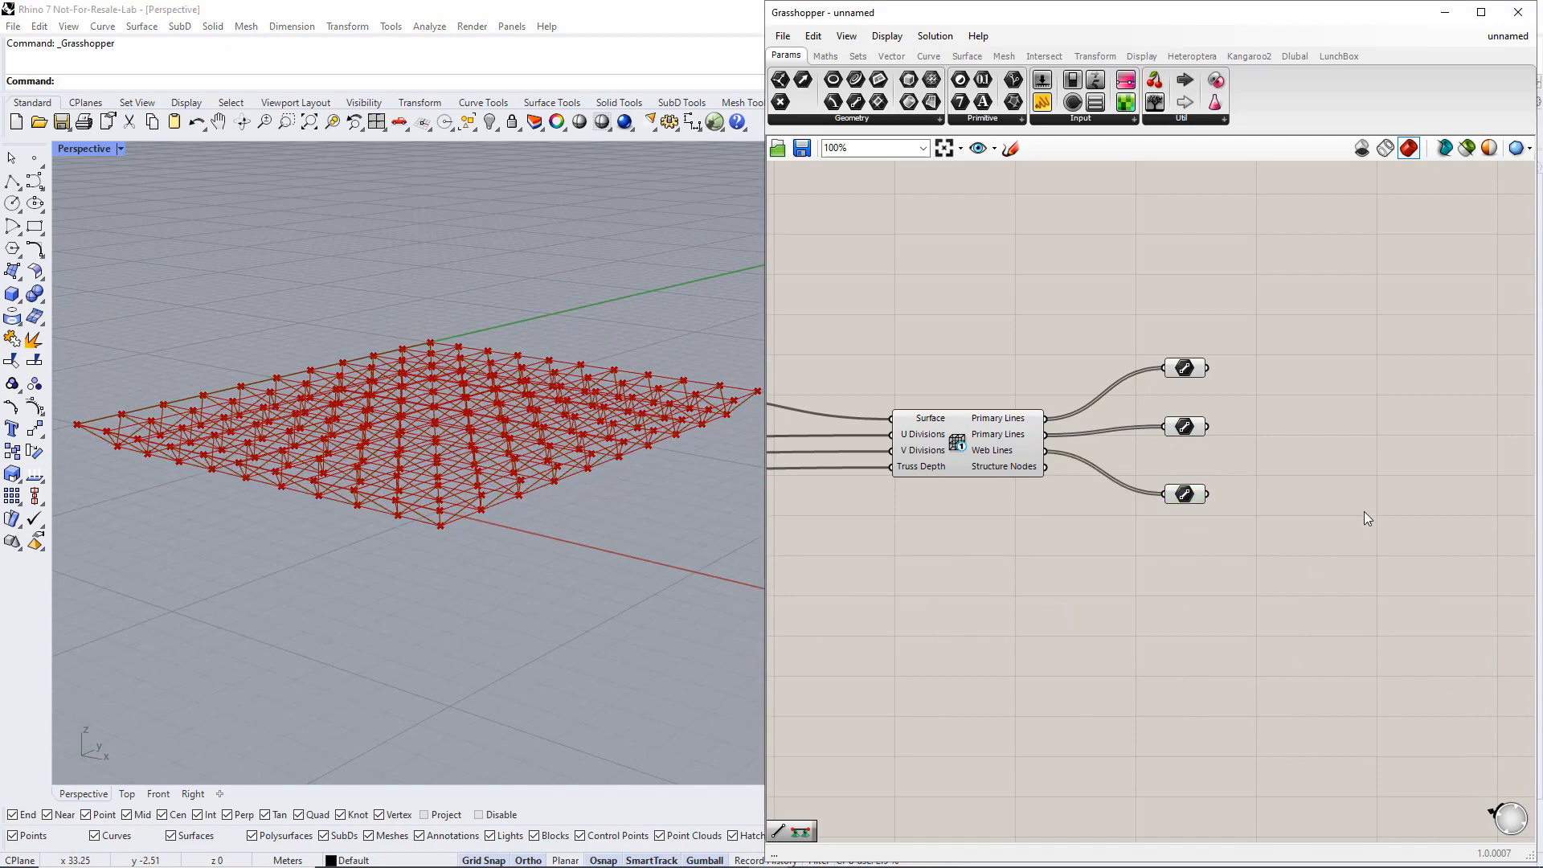
Add a Dlubal Member component downstream of the three Line parameters
{"action": "right_click_drag", "start_coordinate": [1362, 513], "coordinate": [1126, 544]}
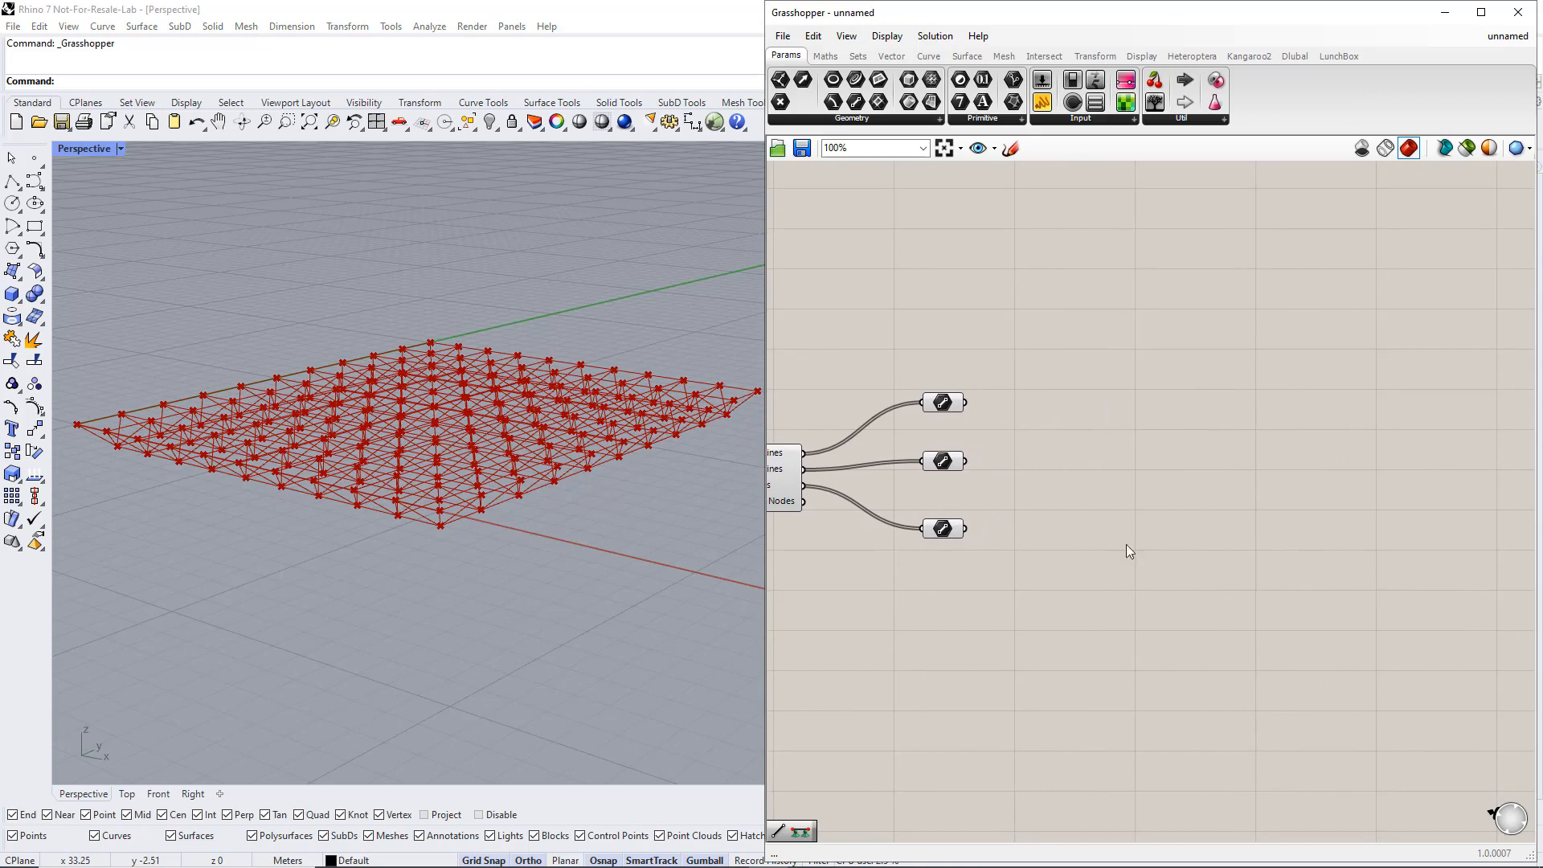
{"action": "right_click_drag", "start_coordinate": [1327, 523], "coordinate": [1249, 520]}
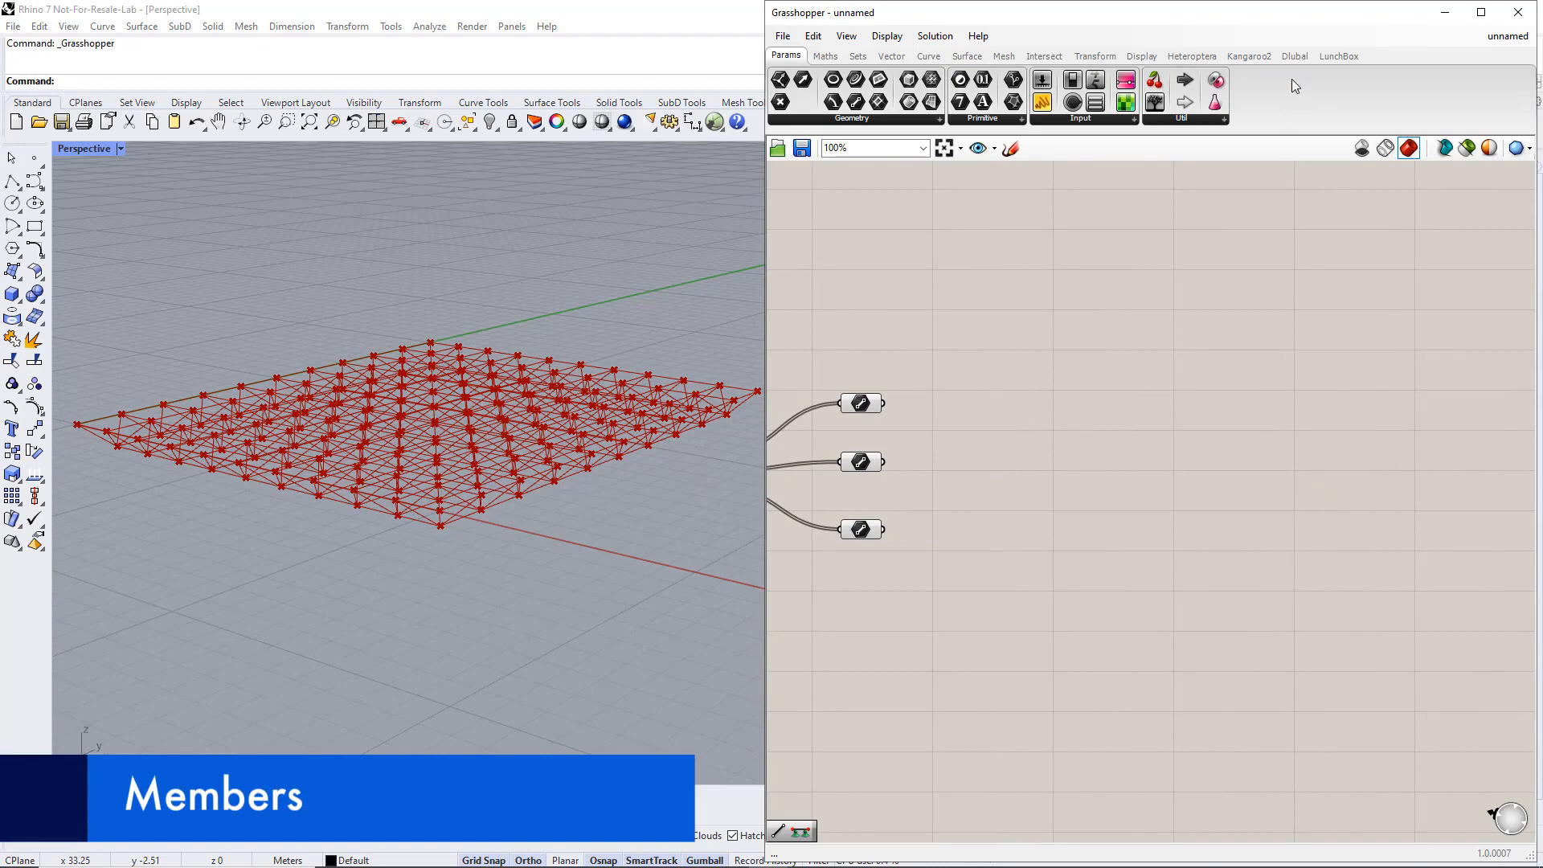
{"action": "left_click", "coordinate": [1294, 58]}
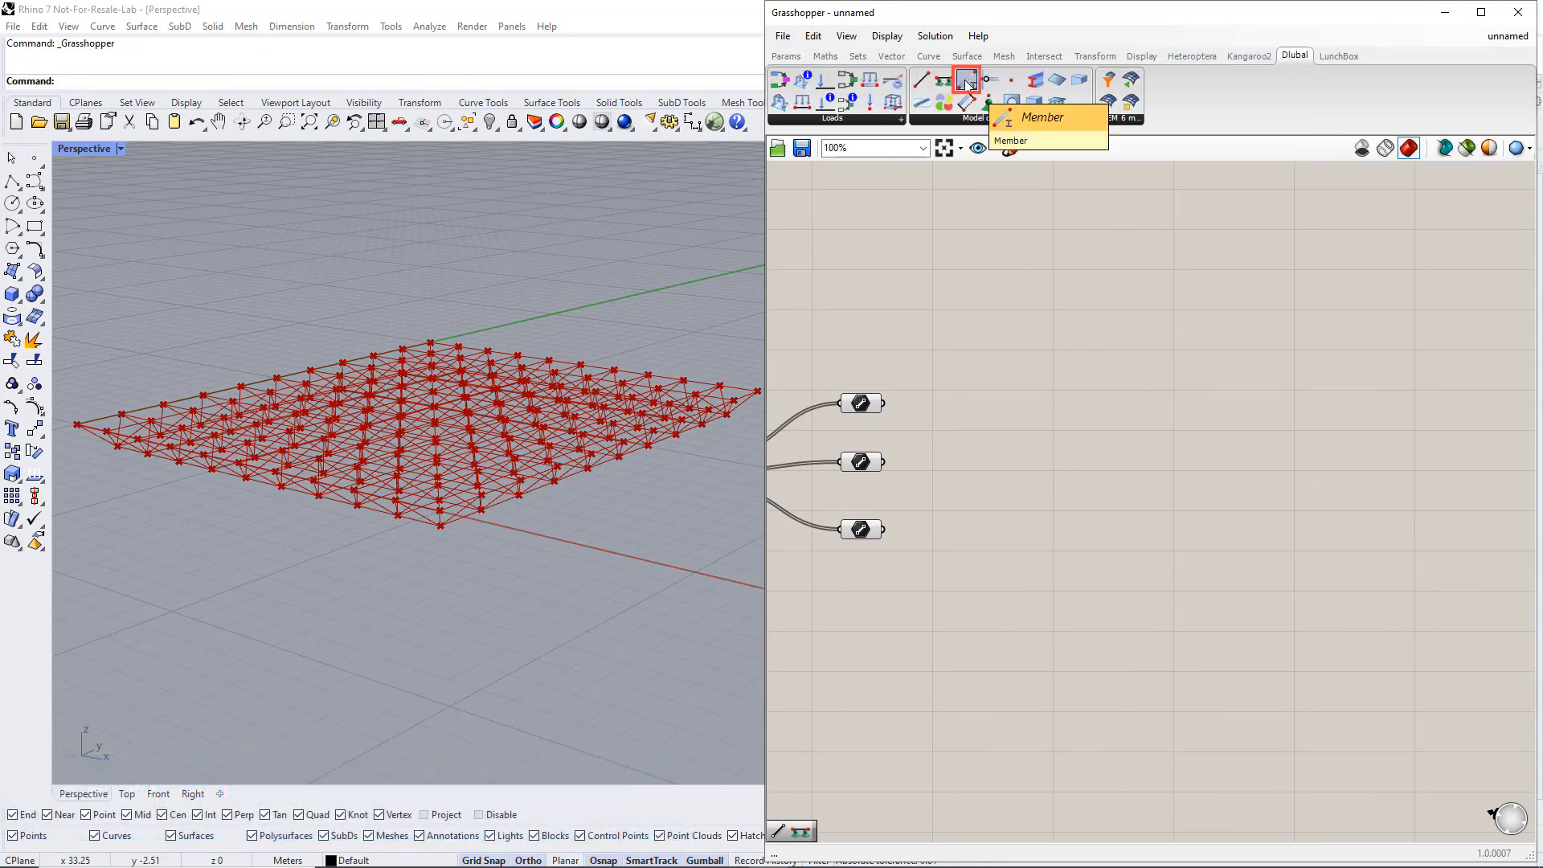
{"action": "left_click_drag", "start_coordinate": [967, 83], "coordinate": [1175, 330]}
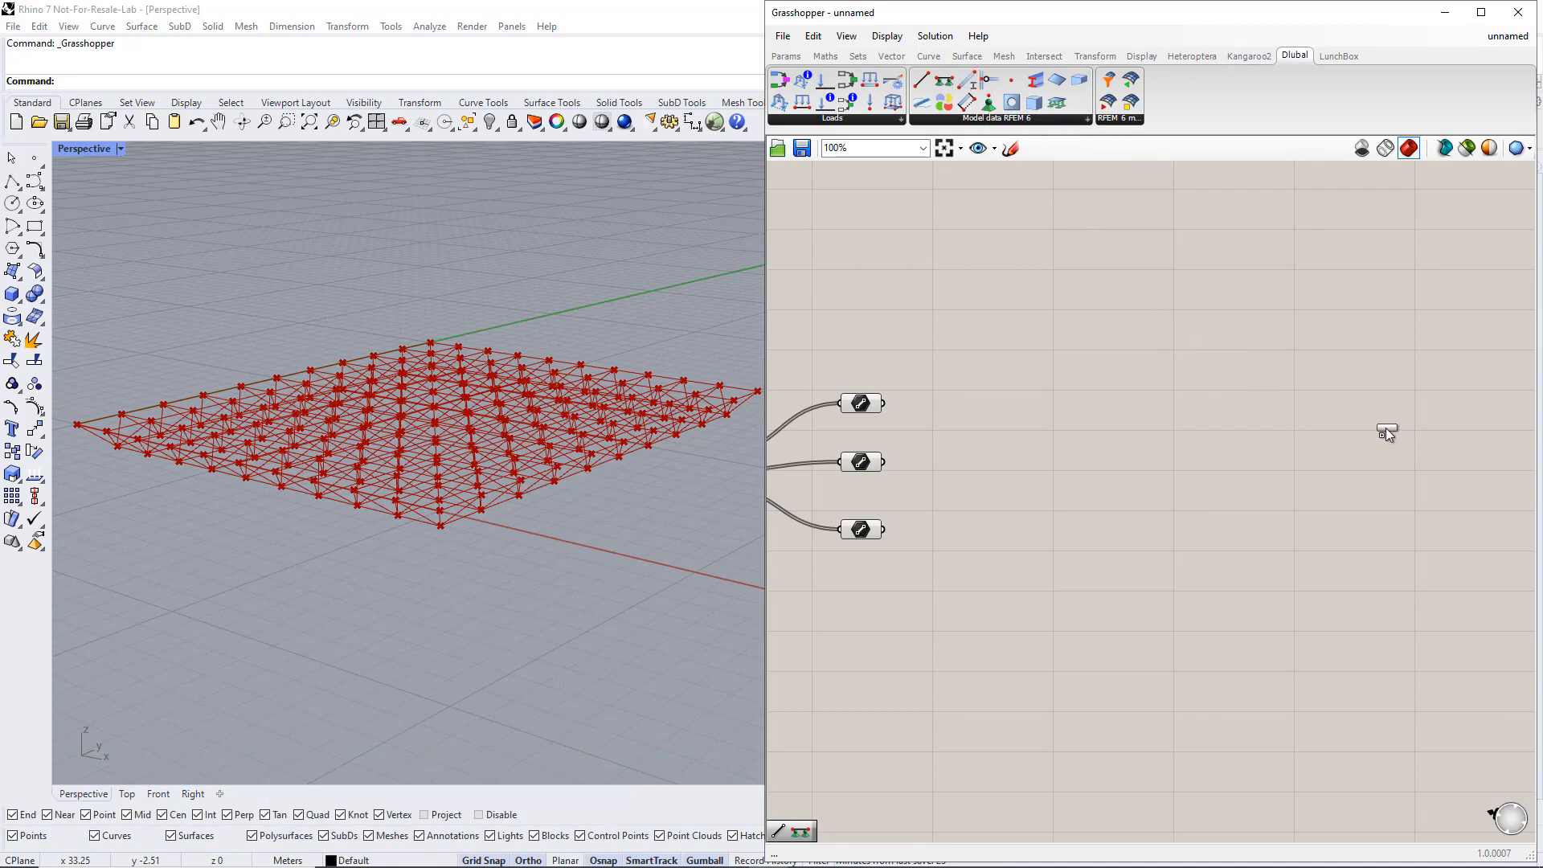
{"action": "left_click_drag", "start_coordinate": [1415, 423], "coordinate": [1416, 424]}
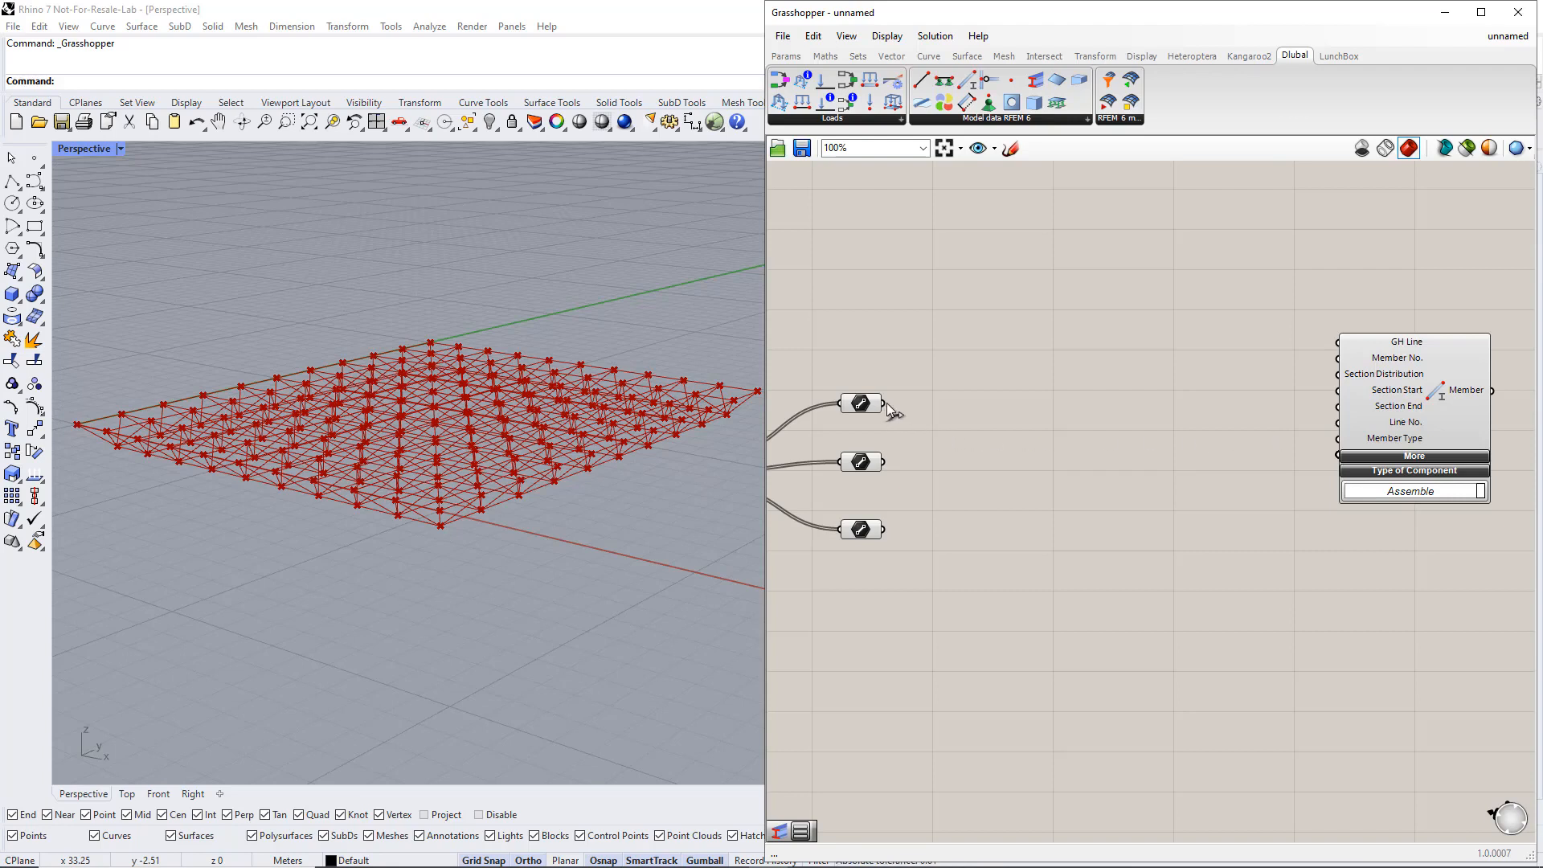
Connect both Primary Lines parameters to the Member's GH Line input and shift the Member component farther from them
{"action": "left_click_drag", "start_coordinate": [884, 403], "coordinate": [1324, 347]}
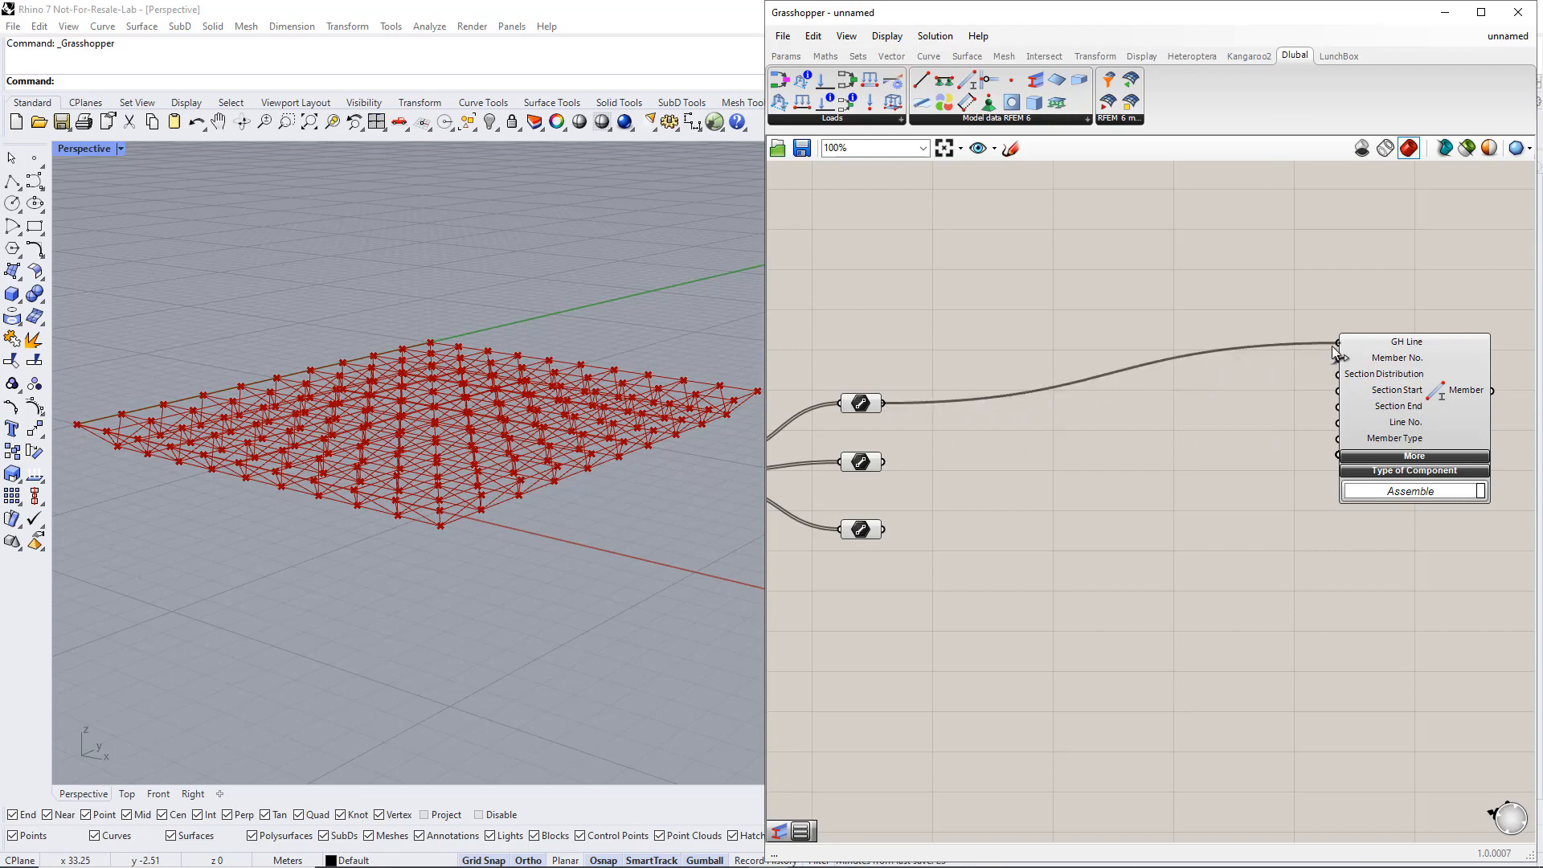
{"action": "left_click_drag", "start_coordinate": [884, 461], "coordinate": [1335, 360], "text": "shift"}
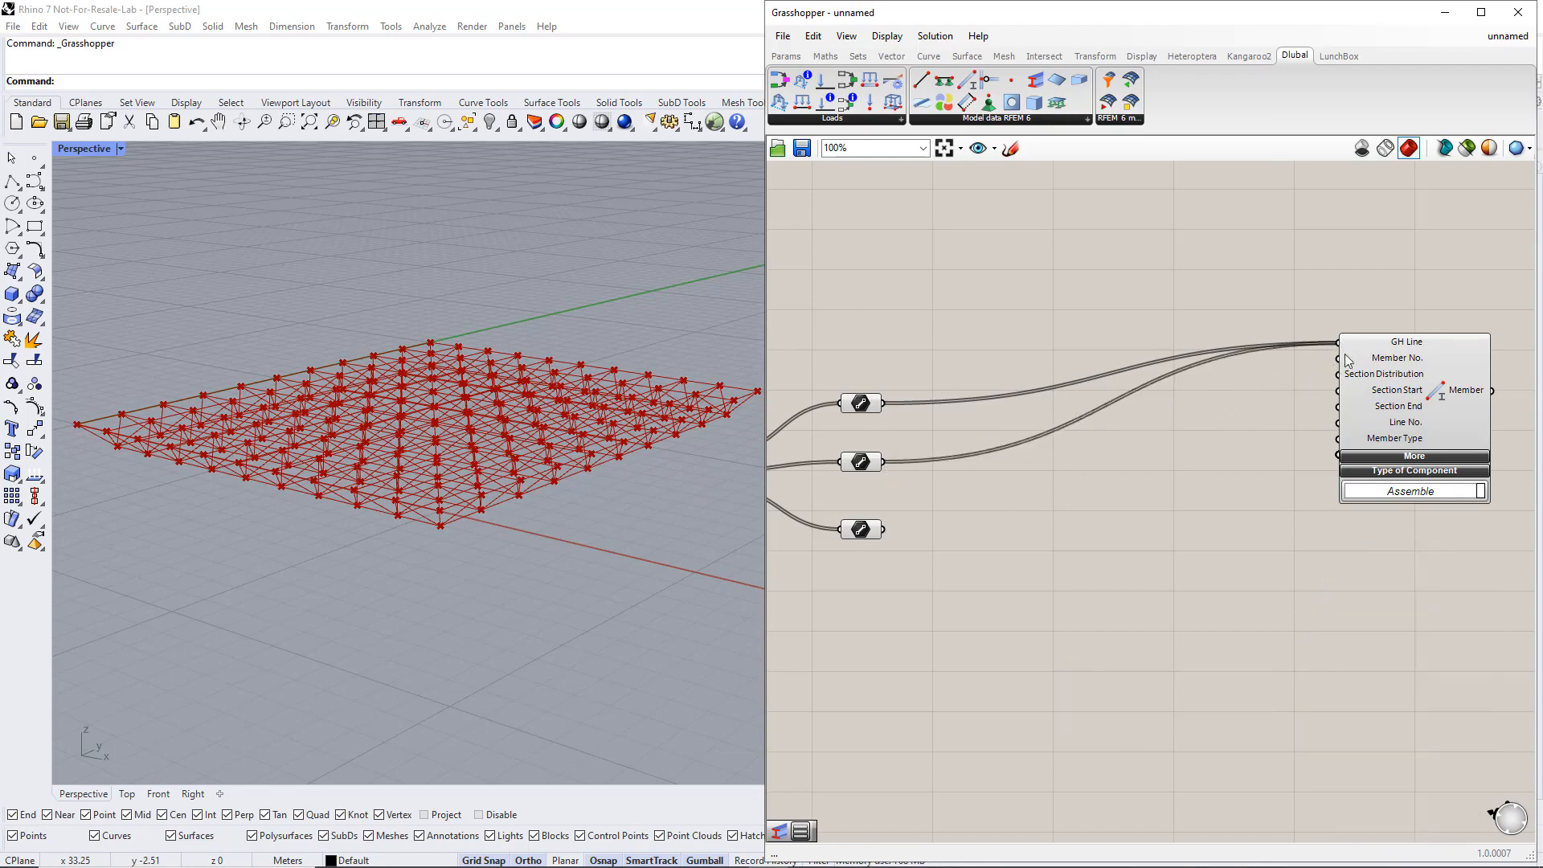
{"action": "left_click_drag", "start_coordinate": [1423, 390], "coordinate": [1476, 445]}
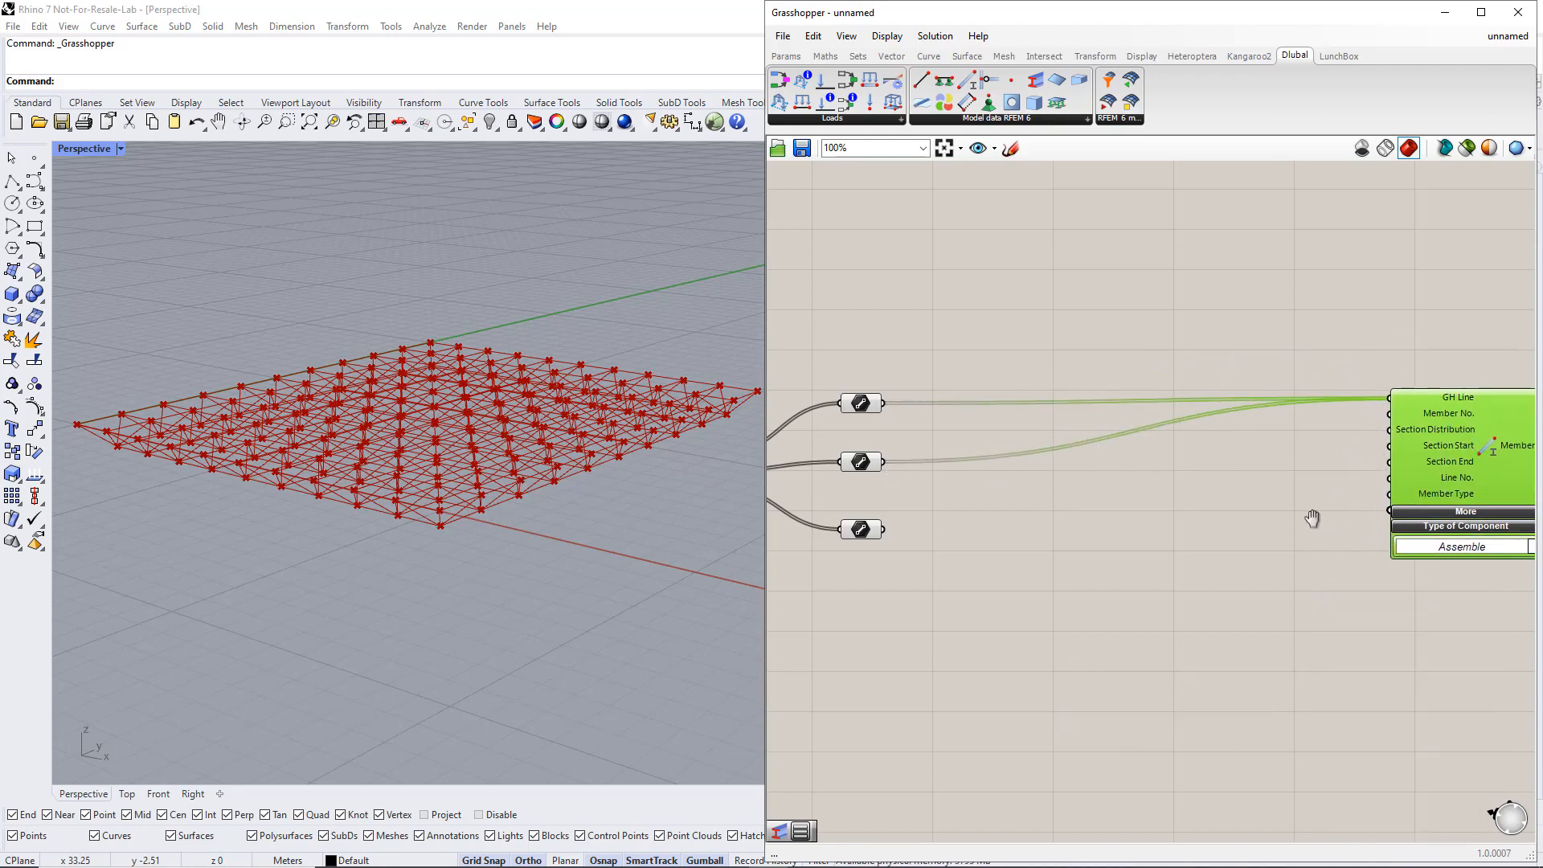
{"action": "right_click_drag", "start_coordinate": [1312, 519], "coordinate": [1273, 541]}
{"action": "left_click", "coordinate": [1279, 527]}
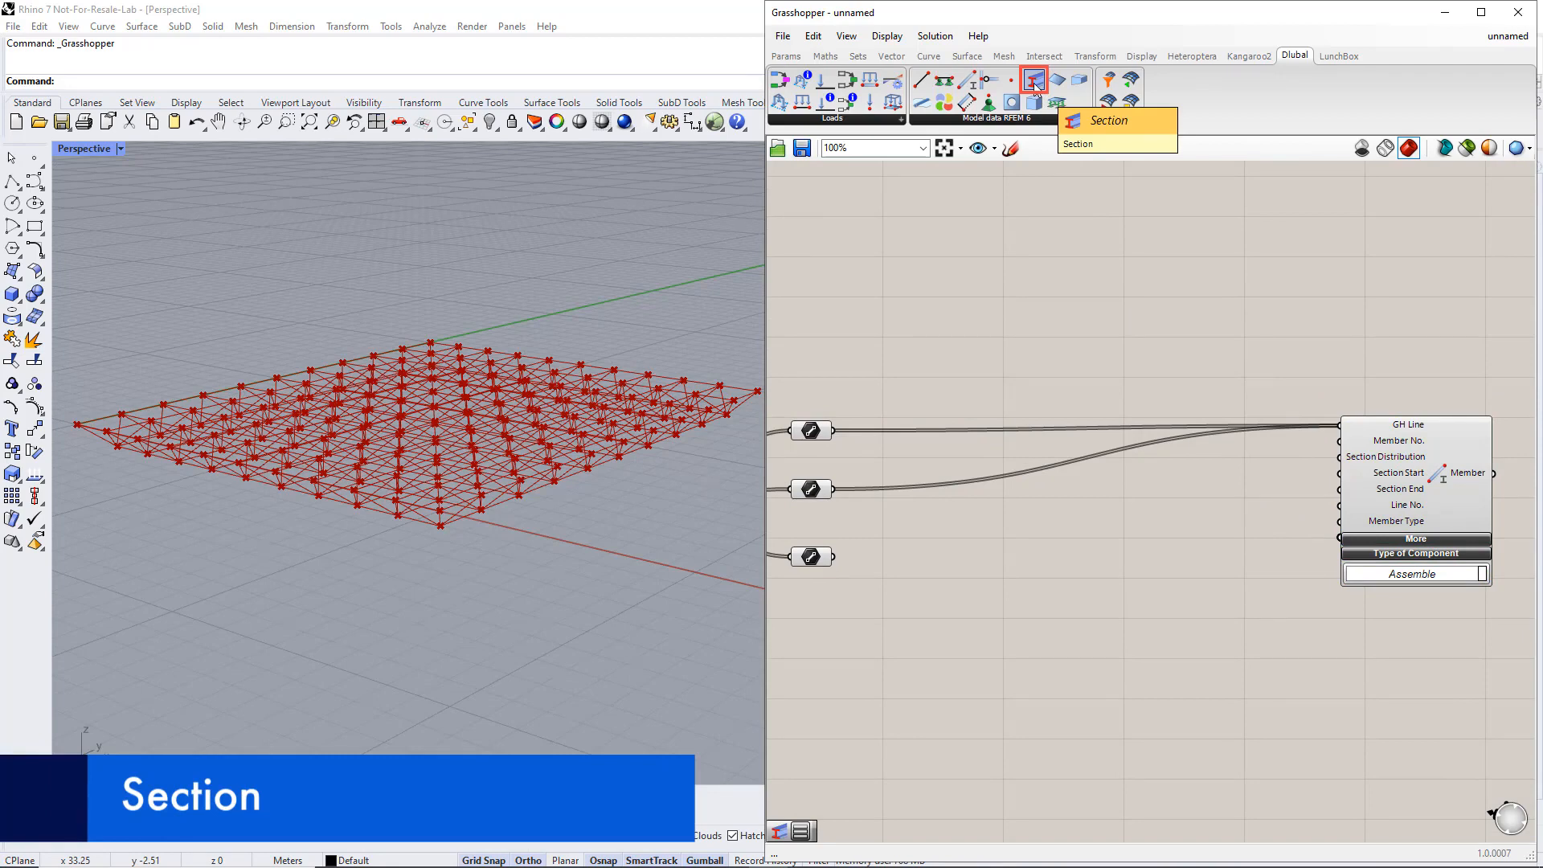
Add a Dlubal Section component above the Member and feed its Section No. from a new number slider with value 1
{"action": "left_click_drag", "start_coordinate": [1035, 84], "coordinate": [1179, 312]}
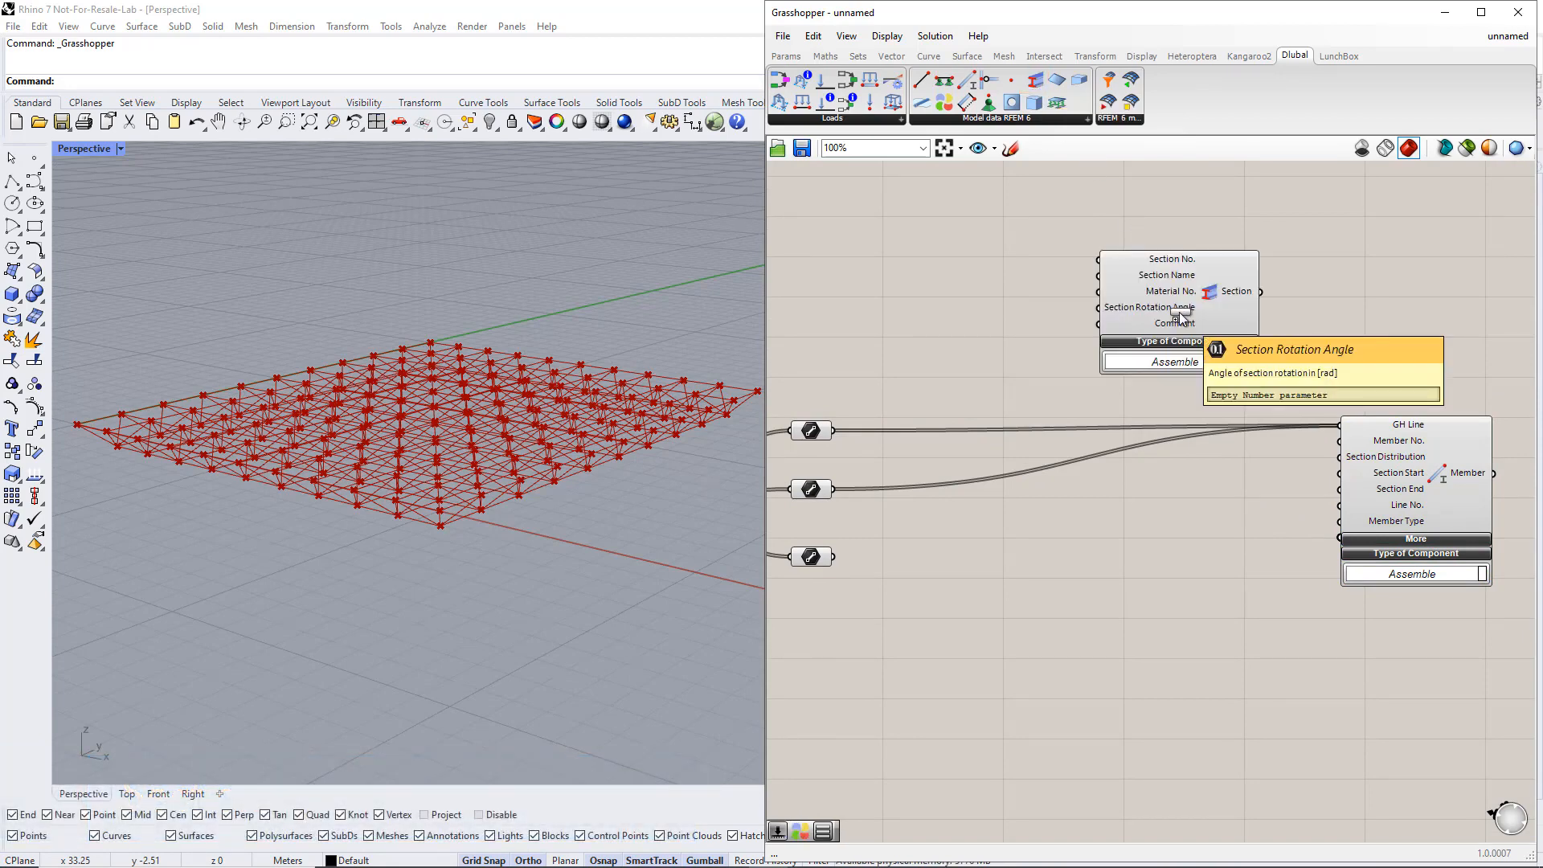
{"action": "double_click", "coordinate": [1001, 202]}
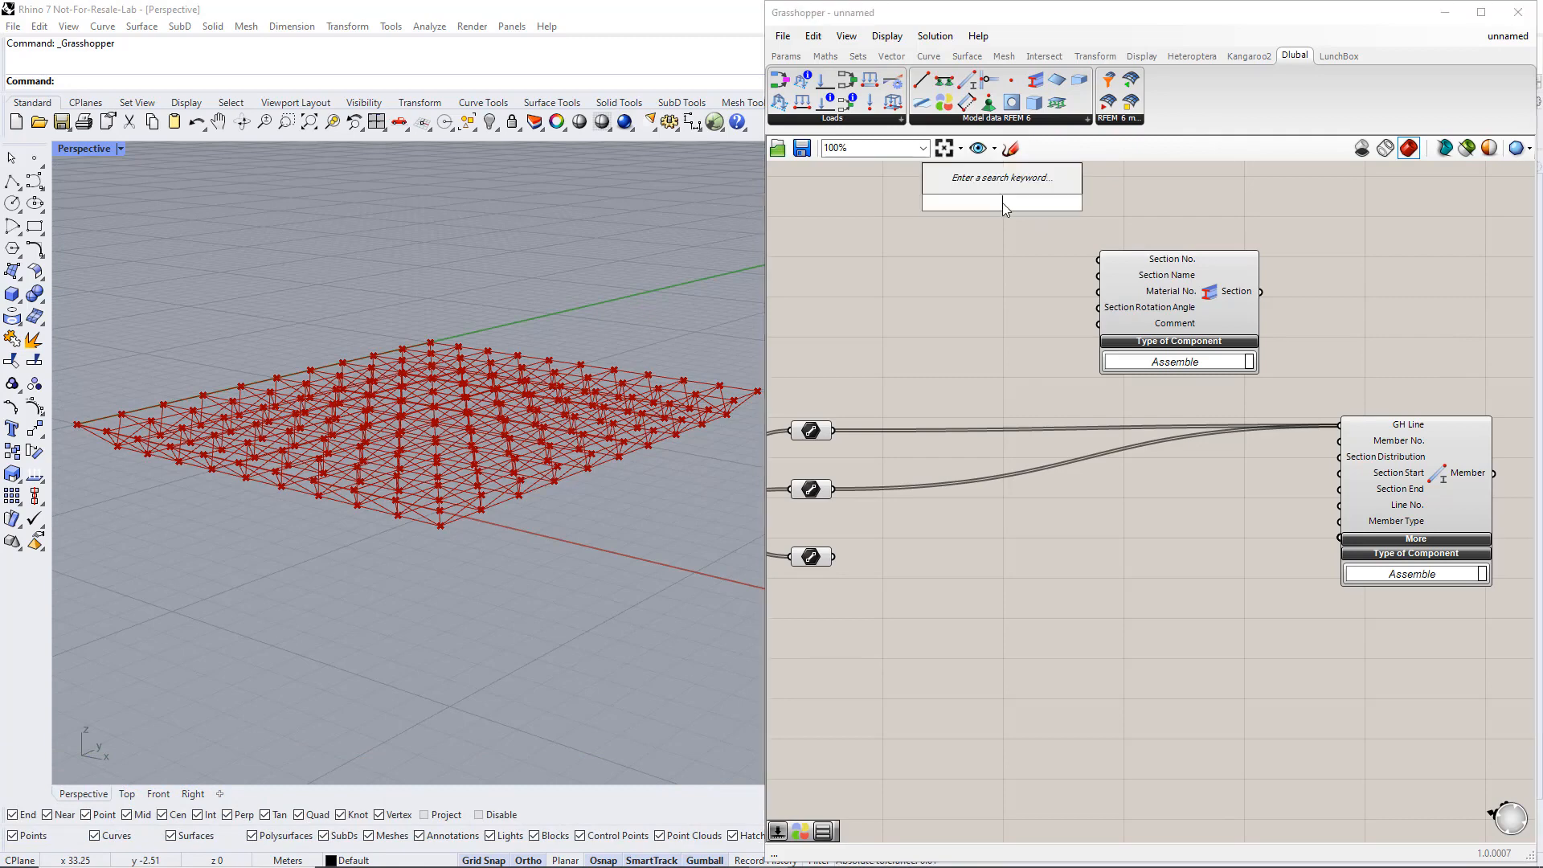
{"action": "type", "text": "number slider"}
{"action": "key", "text": "Return"}
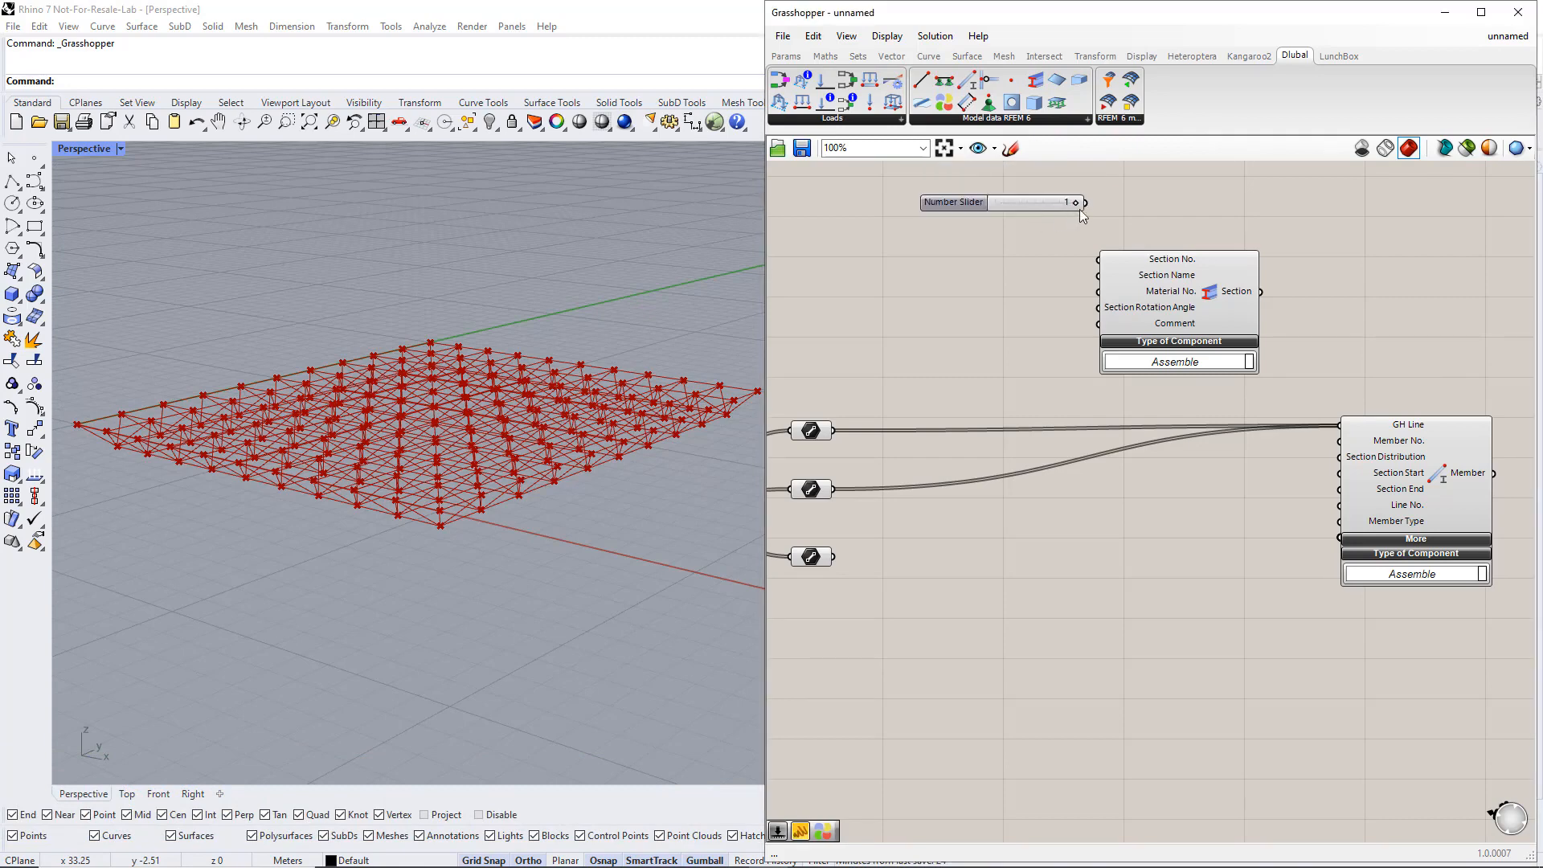
{"action": "left_click_drag", "start_coordinate": [1086, 205], "coordinate": [1197, 282]}
{"action": "left_click_drag", "start_coordinate": [1402, 492], "coordinate": [1430, 498]}
{"action": "left_click", "coordinate": [1039, 273]}
Create a panel containing CHS 82.5x5 and connect it to the Section Name input
{"action": "double_click", "coordinate": [1024, 257]}
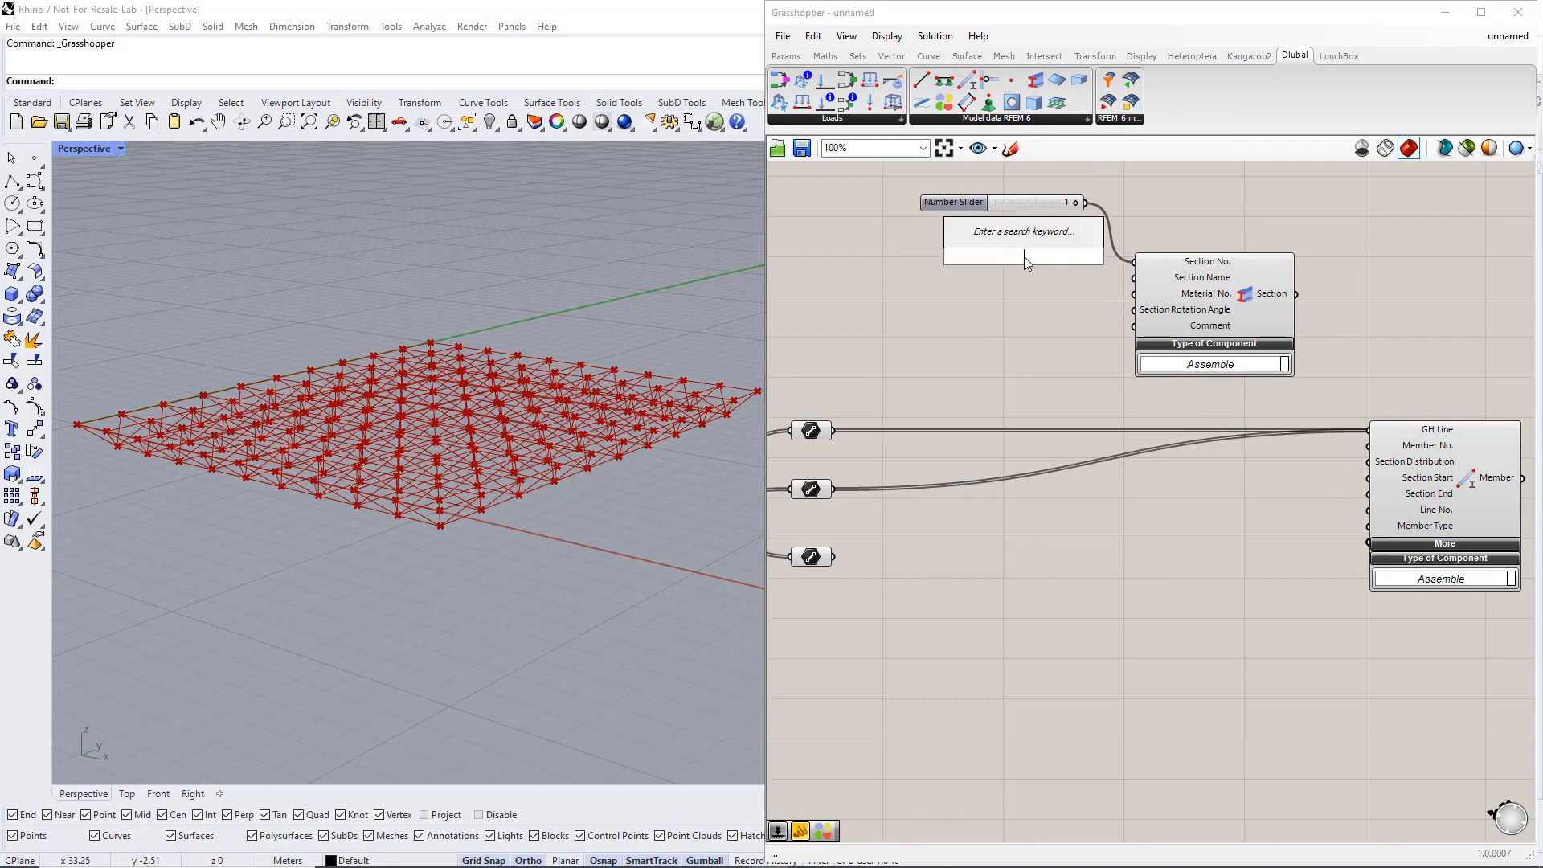
{"action": "type", "text": "//"}
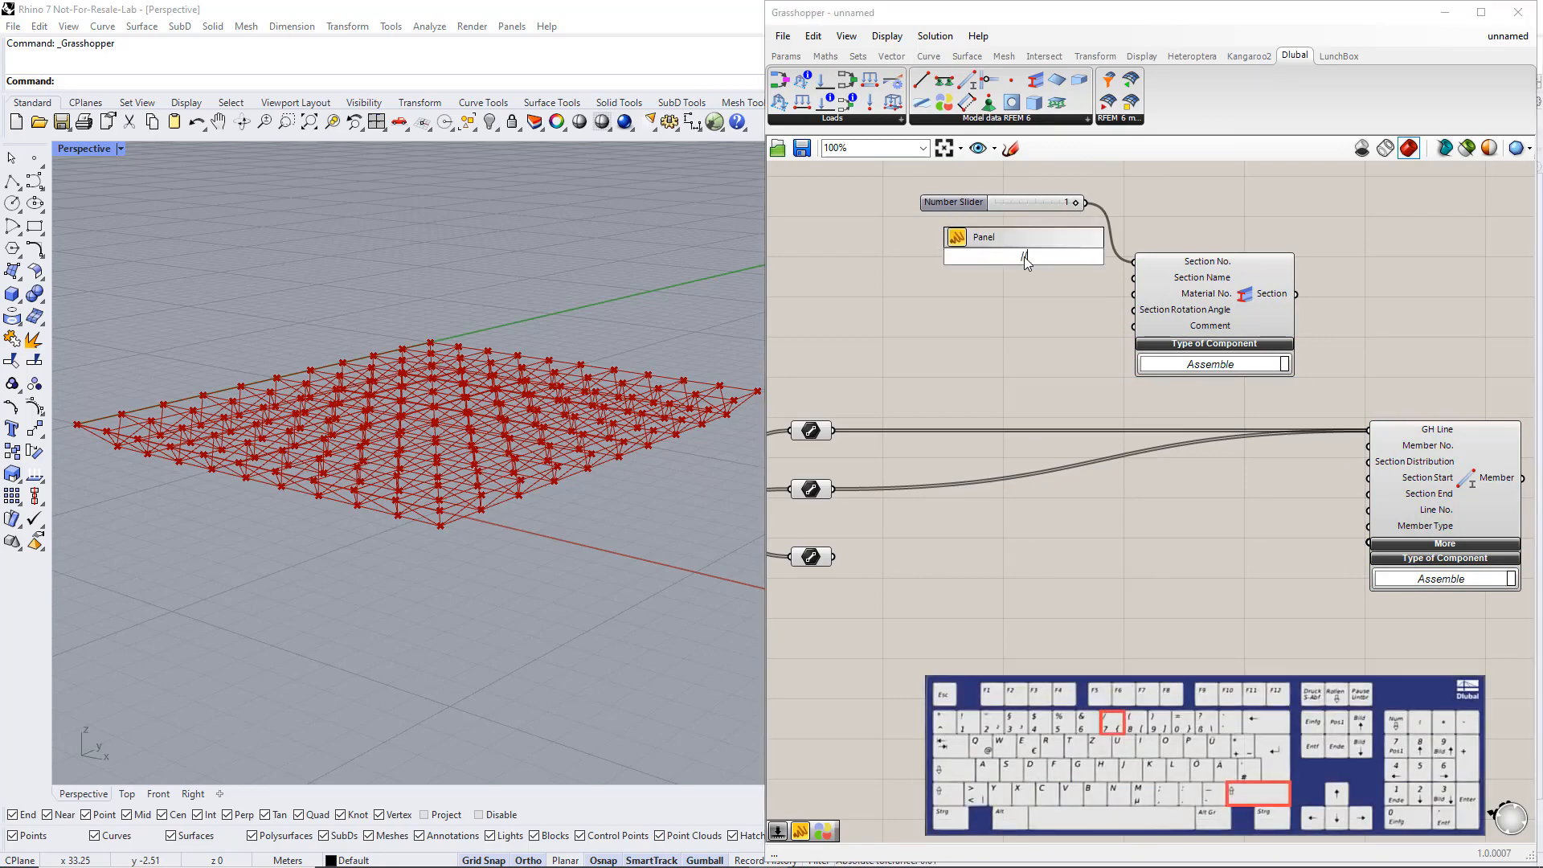
{"action": "type", "text": "CHS 8"}
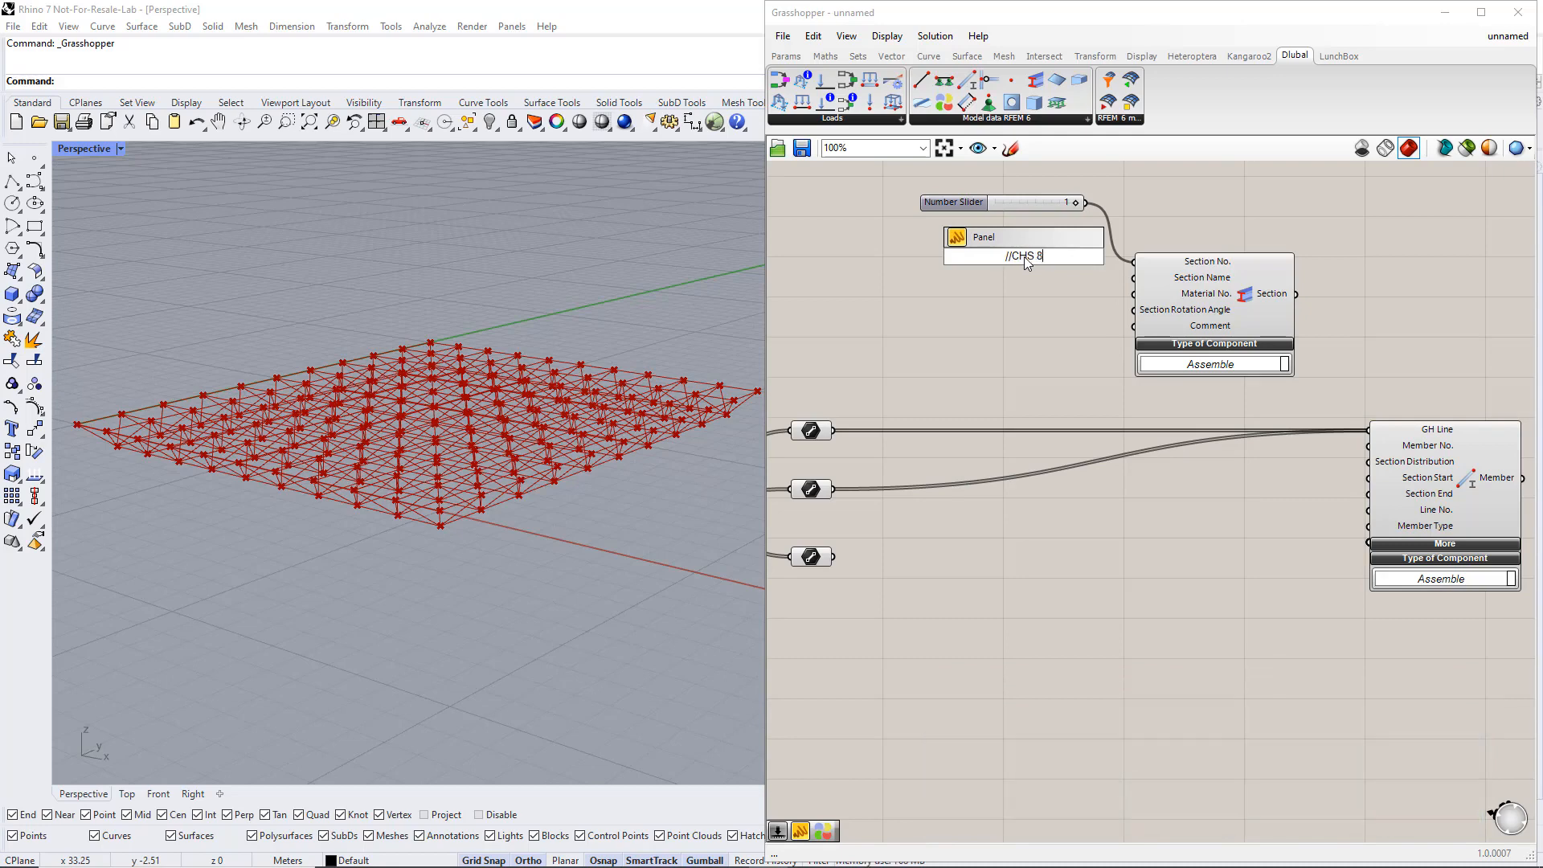
{"action": "type", "text": "2.5x5"}
{"action": "key", "text": "Return"}
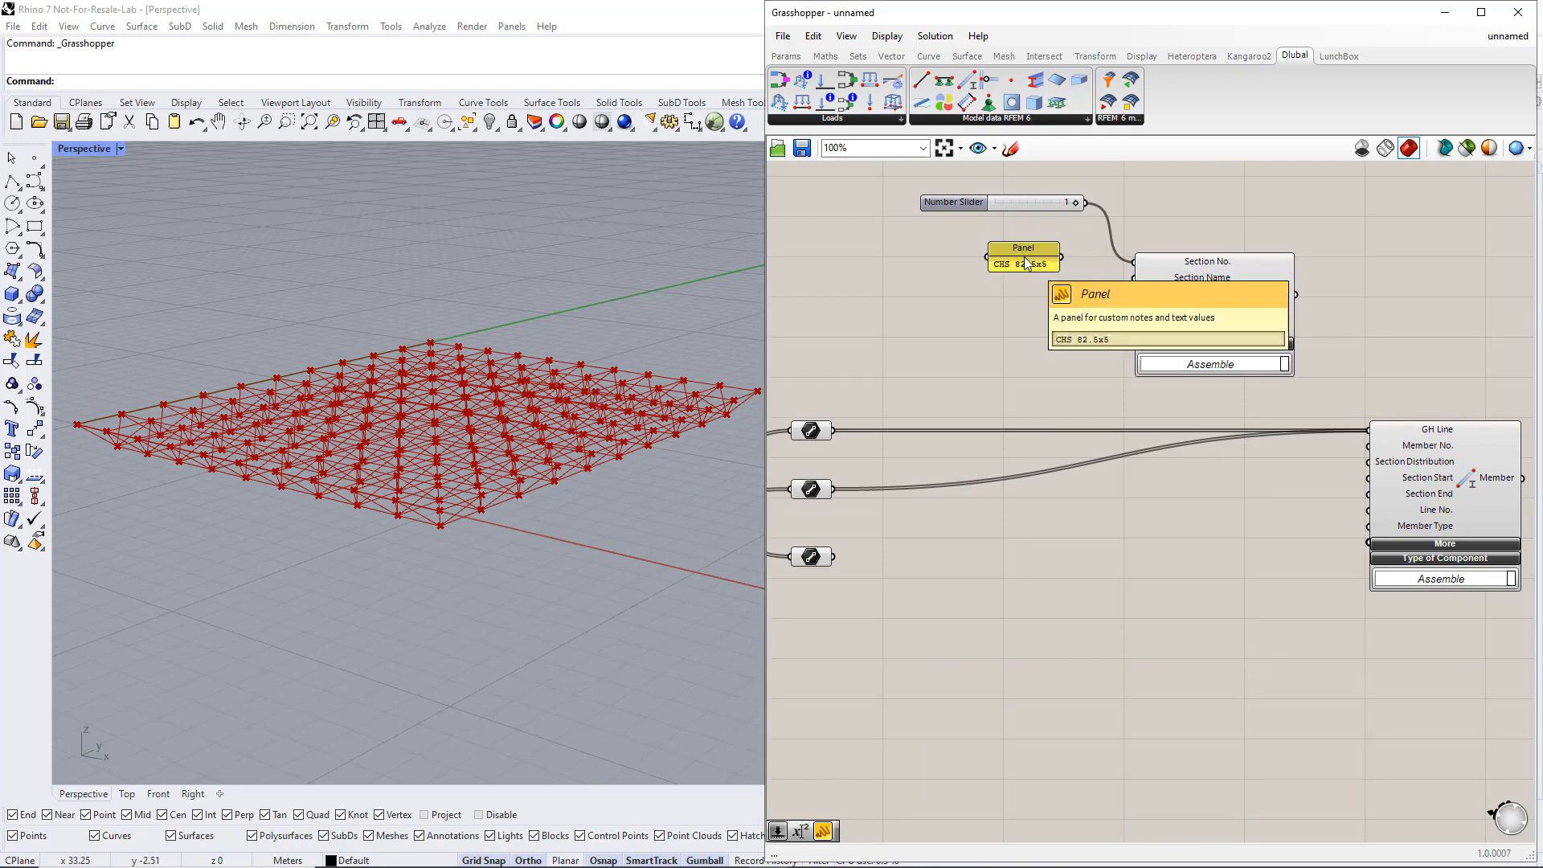
{"action": "left_click_drag", "start_coordinate": [1061, 257], "coordinate": [1134, 277]}
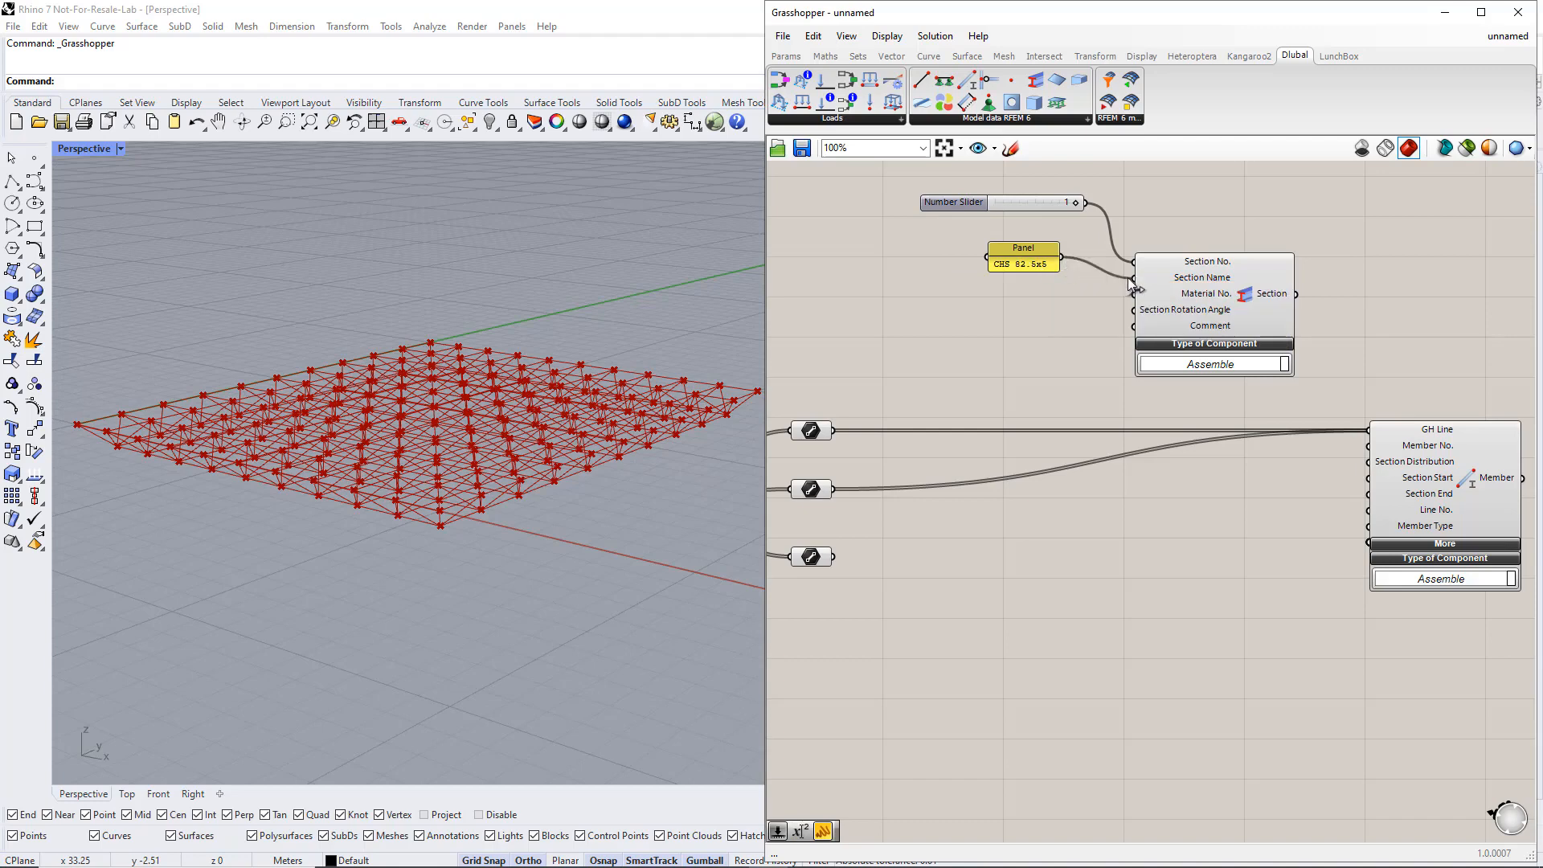
Connect the Section output to the Member's Section Start and move the section and member components together farther from the Line parameters
{"action": "left_click_drag", "start_coordinate": [1297, 297], "coordinate": [1361, 484]}
{"action": "scroll", "coordinate": [1361, 484], "scroll_direction": "down", "scroll_amount": 3}
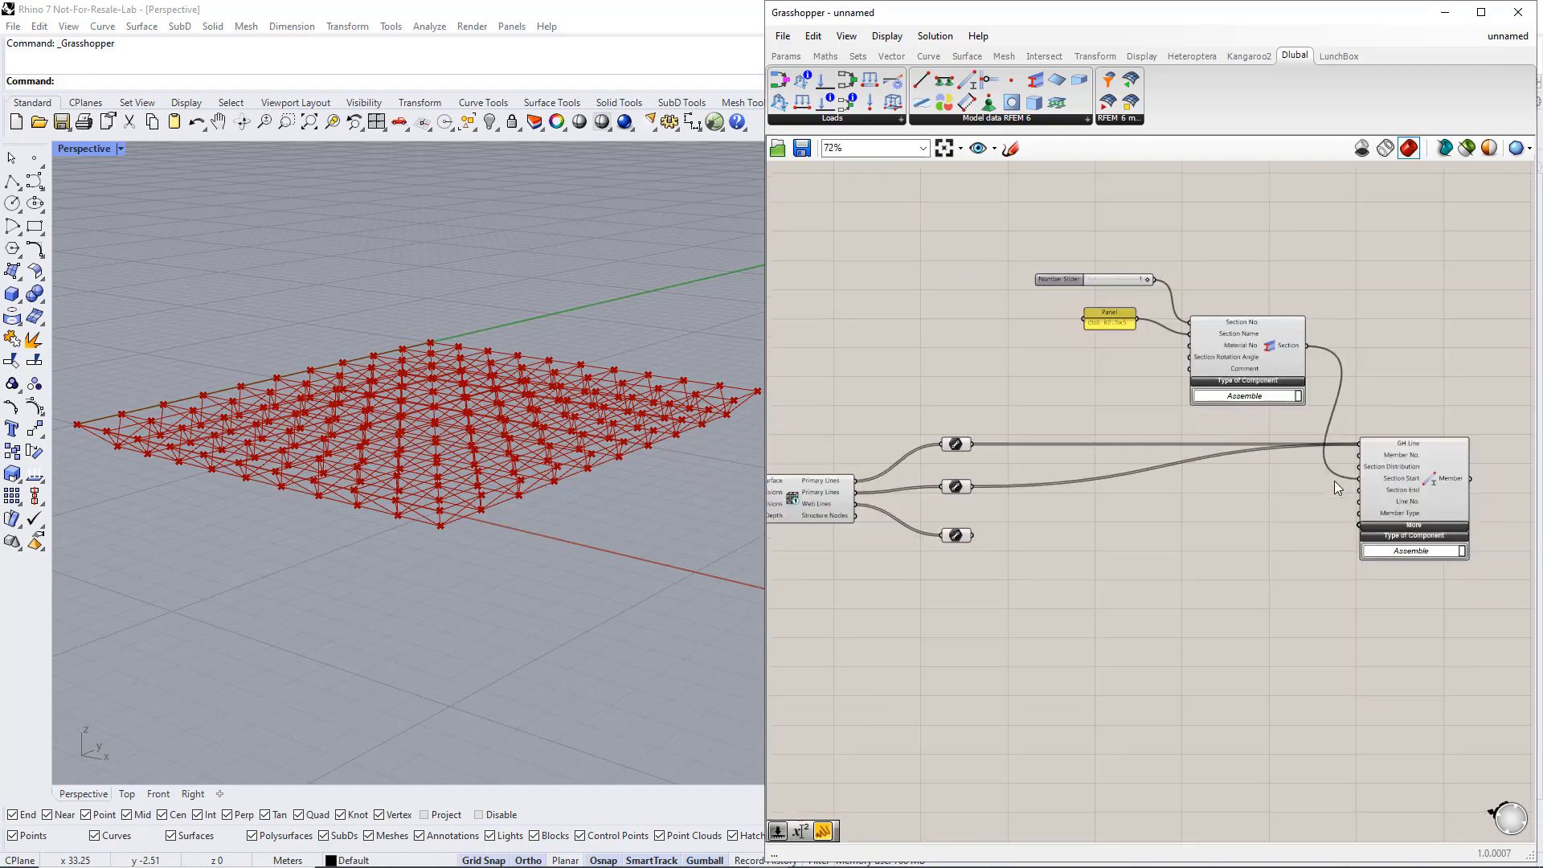
{"action": "left_click_drag", "start_coordinate": [1378, 616], "coordinate": [1075, 272]}
{"action": "left_click_drag", "start_coordinate": [1390, 494], "coordinate": [1498, 498]}
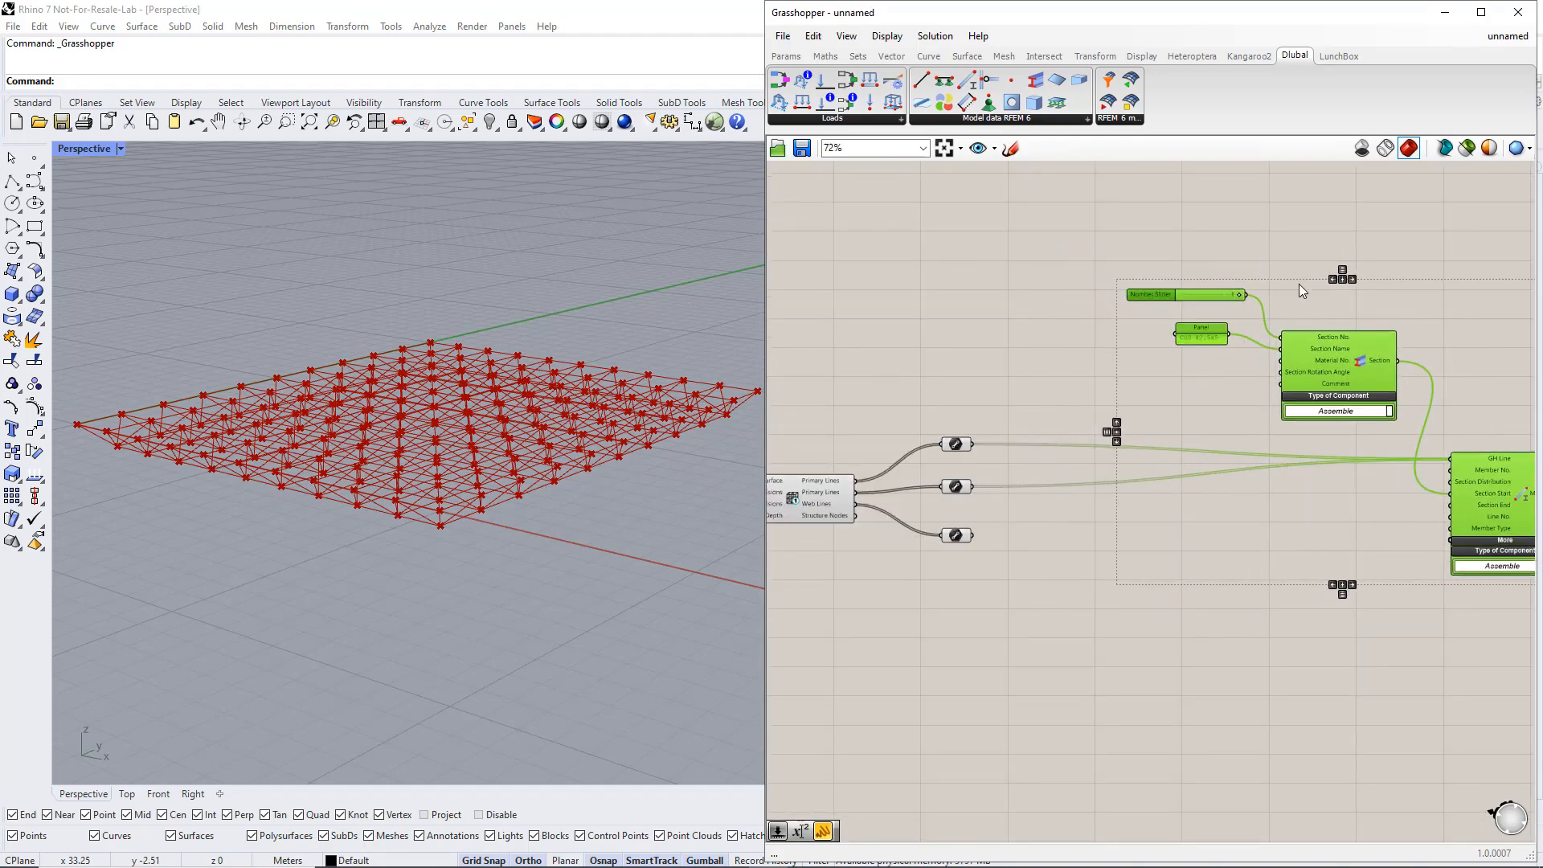
{"action": "left_click", "coordinate": [1266, 252]}
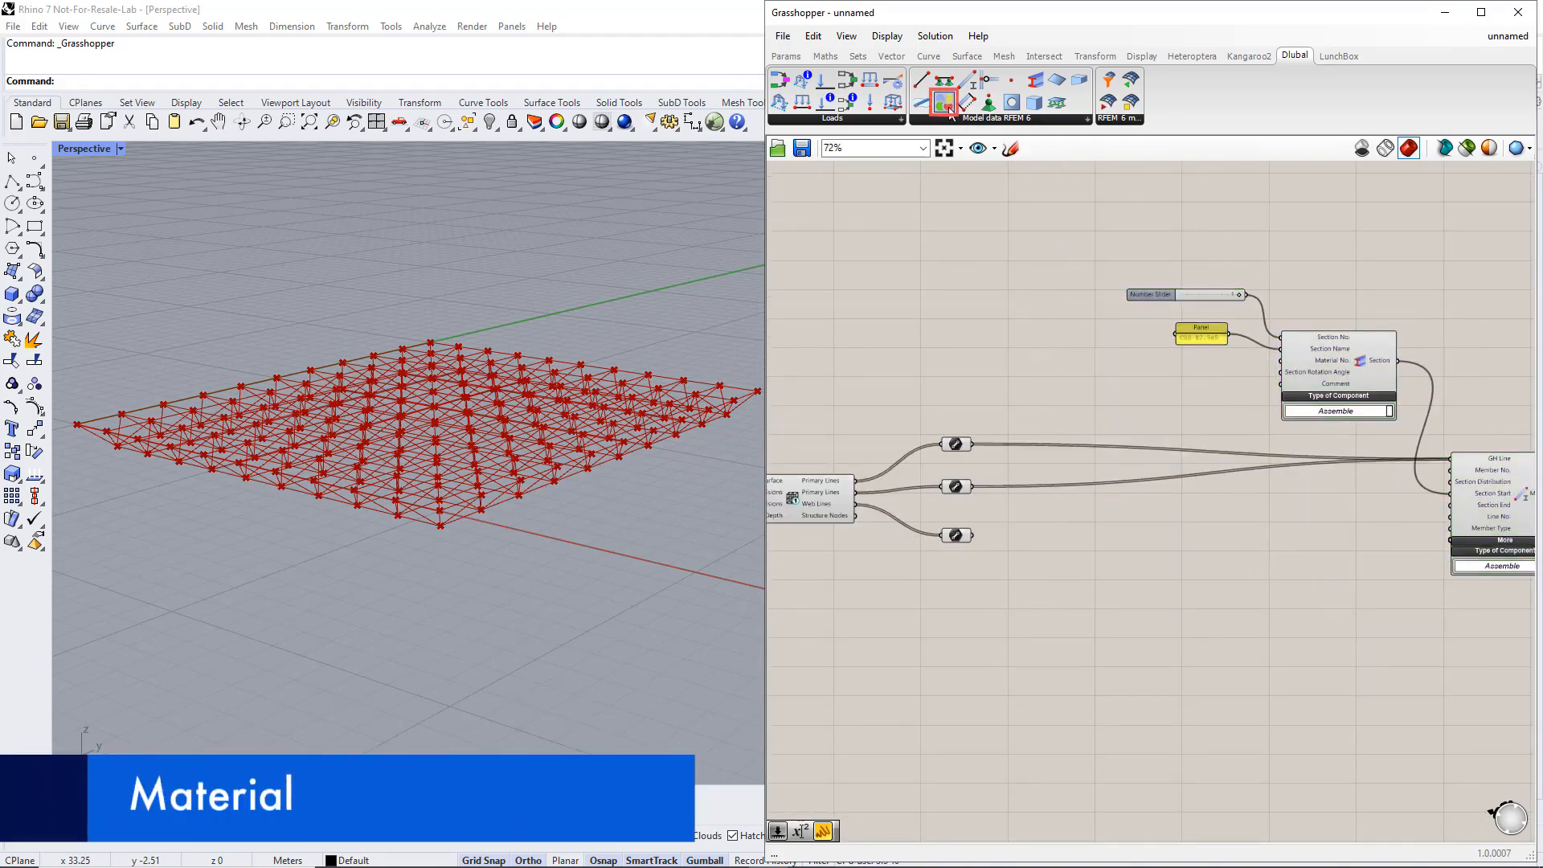
Add a Dlubal Material component before the Section and feed its Material No. from a new number slider with value 1
{"action": "left_click_drag", "start_coordinate": [948, 108], "coordinate": [1019, 258]}
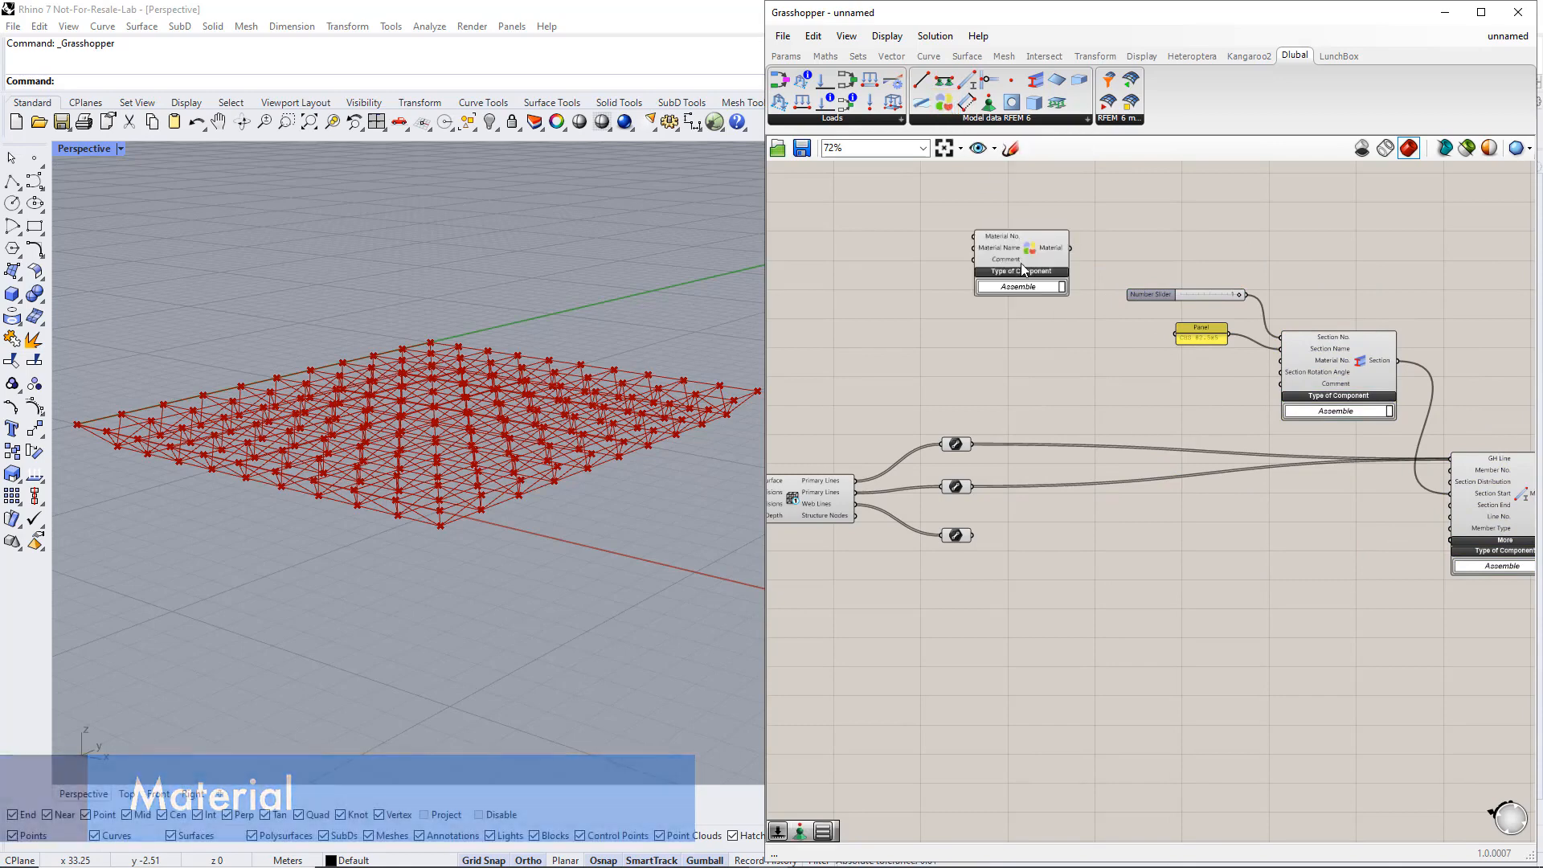
{"action": "double_click", "coordinate": [893, 223]}
{"action": "type", "text": "1"}
{"action": "key", "text": "Return"}
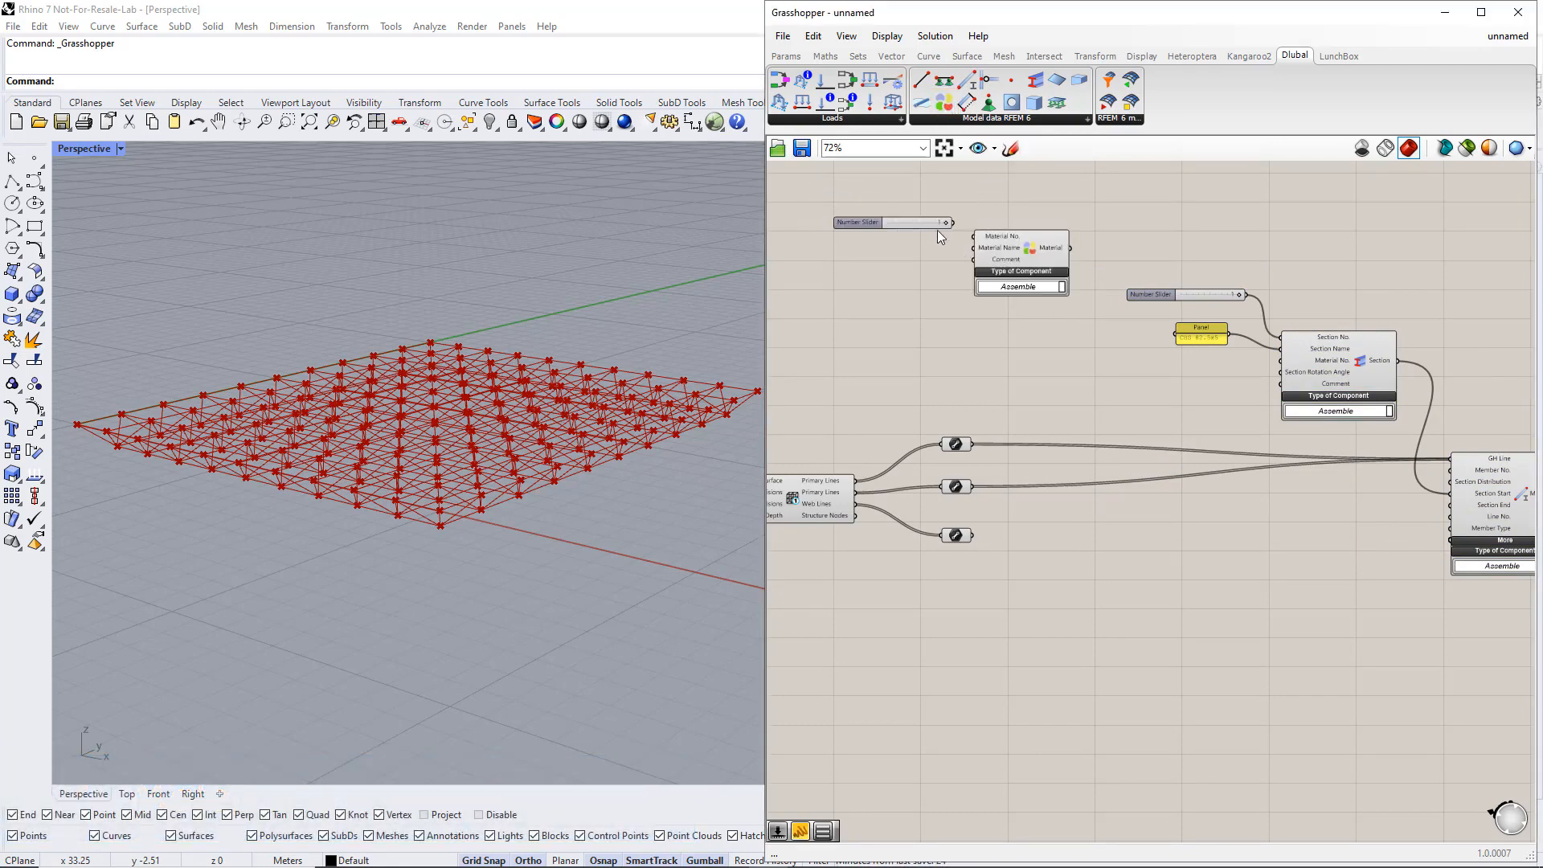
{"action": "left_click_drag", "start_coordinate": [954, 224], "coordinate": [1052, 263]}
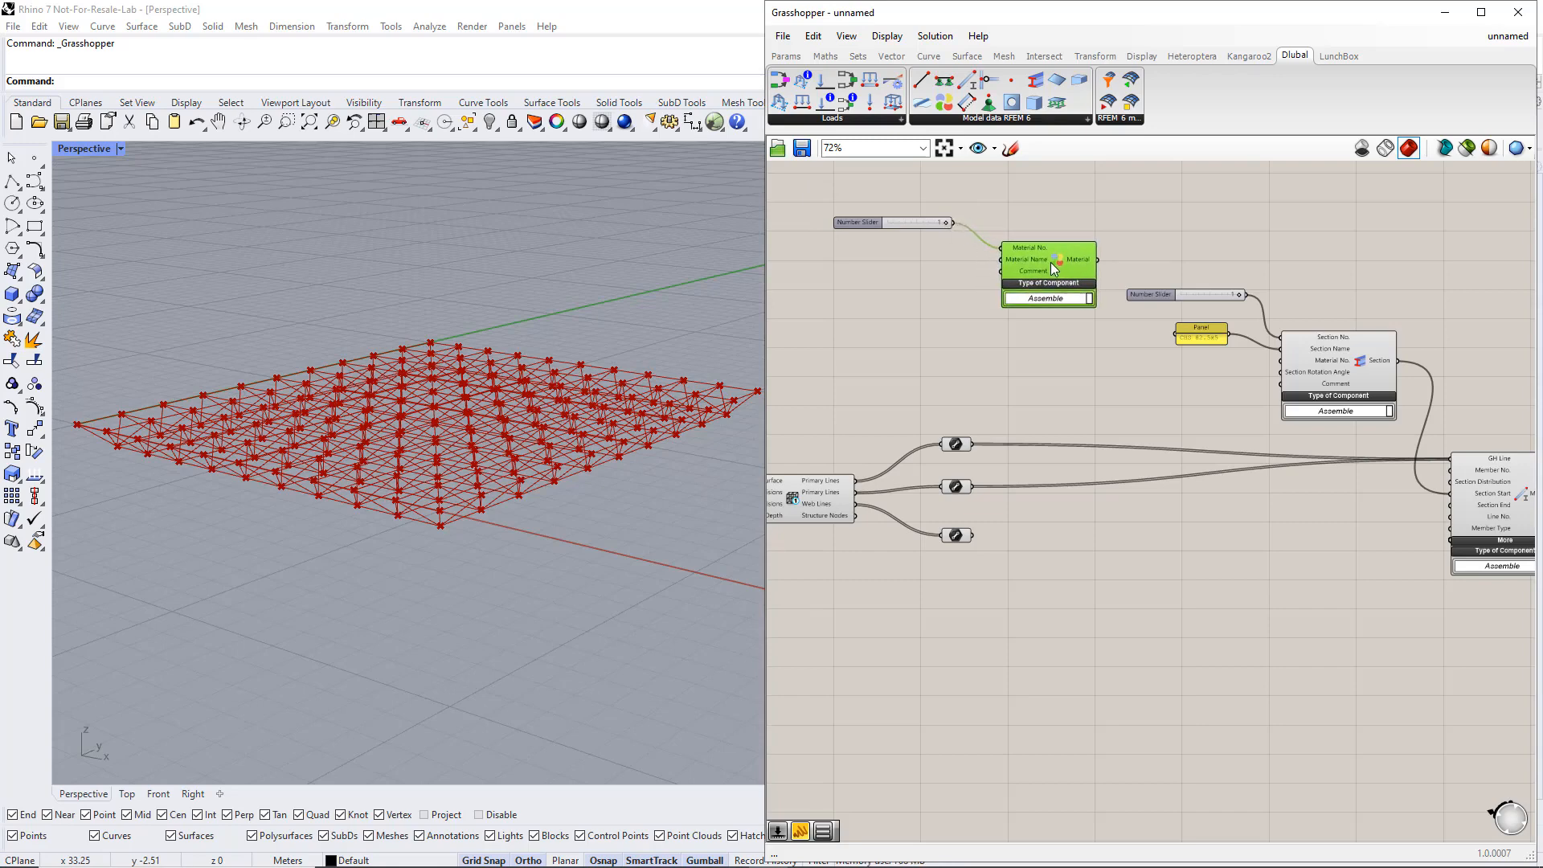
Feed the Material Name from a new panel containing S355 and connect the Material output to the Section's Material No
{"action": "left_click", "coordinate": [904, 275]}
{"action": "double_click", "coordinate": [903, 275]}
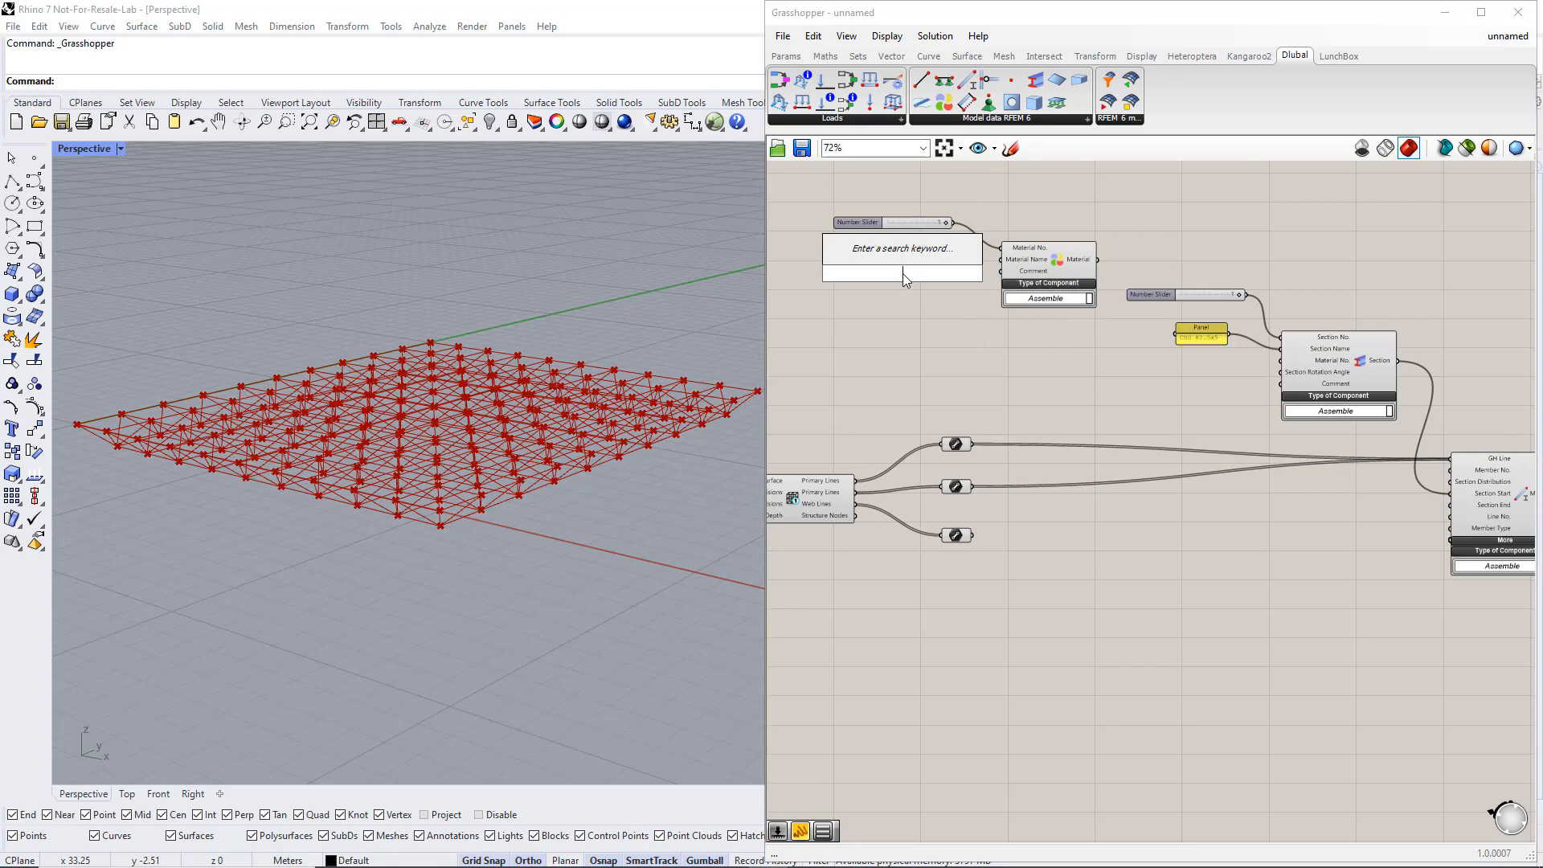
{"action": "type", "text": "//S355"}
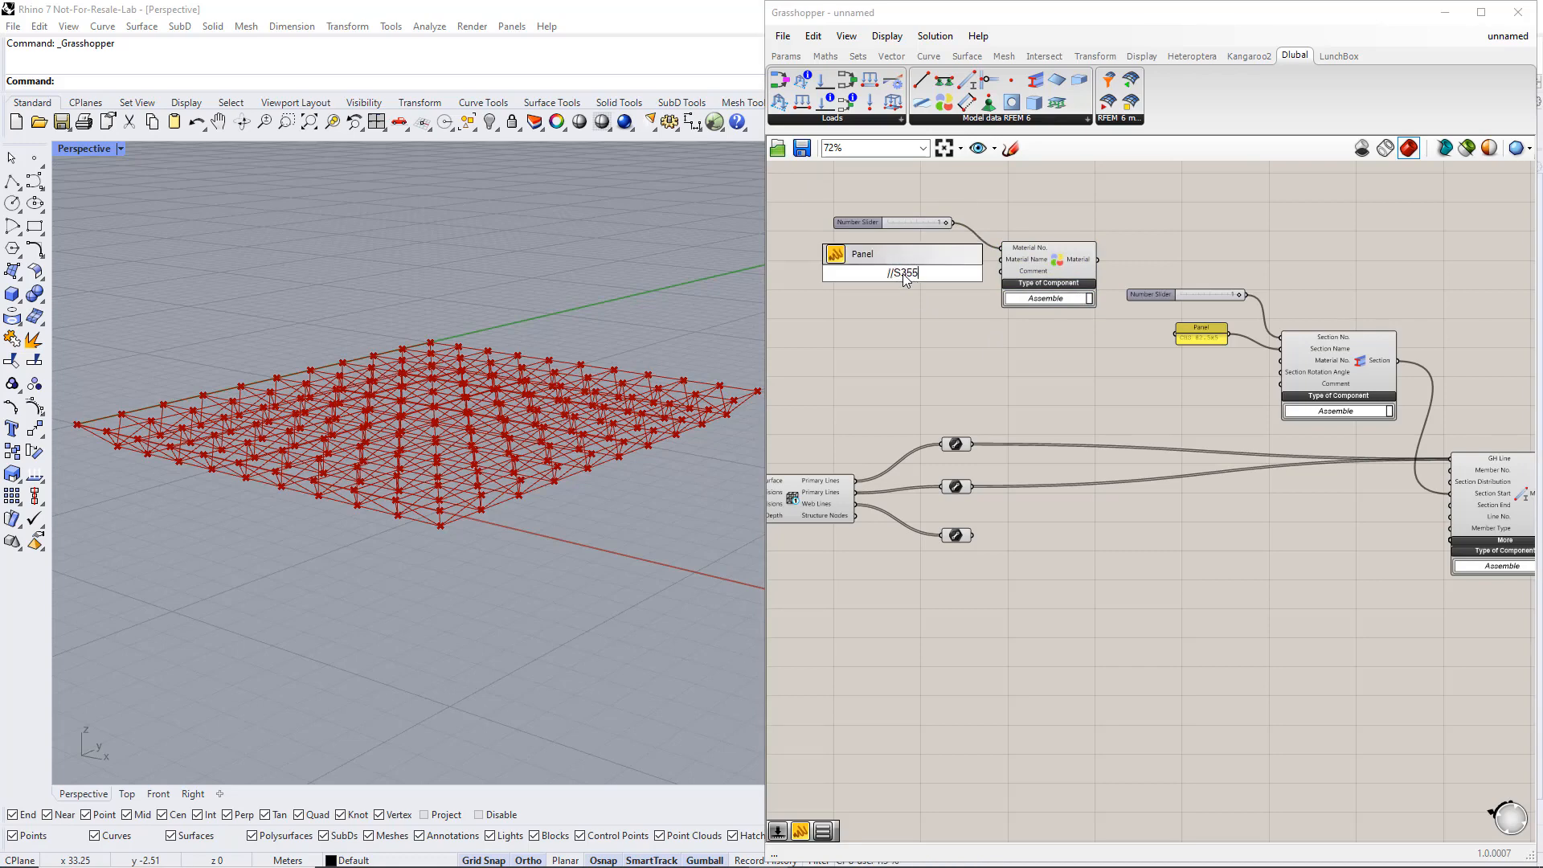
{"action": "key", "text": "Return"}
{"action": "left_click_drag", "start_coordinate": [917, 274], "coordinate": [998, 263]}
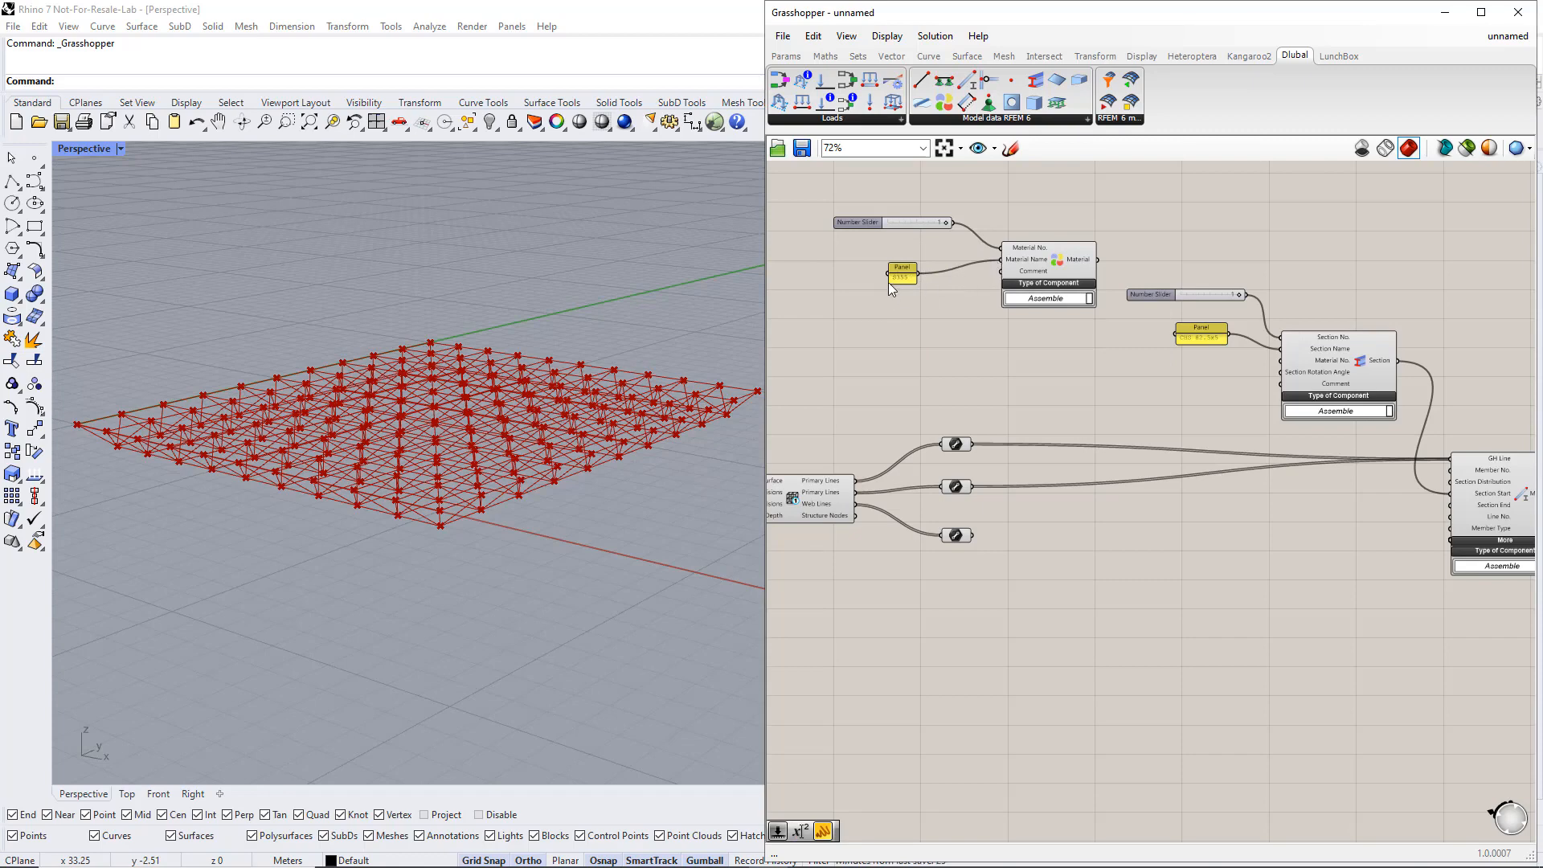
{"action": "left_click_drag", "start_coordinate": [888, 277], "coordinate": [857, 276]}
{"action": "left_click_drag", "start_coordinate": [1098, 261], "coordinate": [1281, 360]}
Duplicate the Section and Member components with their slider and panel below, and replace the copied Member's GH Line input with the Web Lines parameter
{"action": "scroll", "coordinate": [1325, 527], "scroll_direction": "down", "scroll_amount": 3}
{"action": "left_click_drag", "start_coordinate": [1403, 523], "coordinate": [1054, 246]}
{"action": "left_click_drag", "start_coordinate": [1318, 427], "coordinate": [1379, 607]}
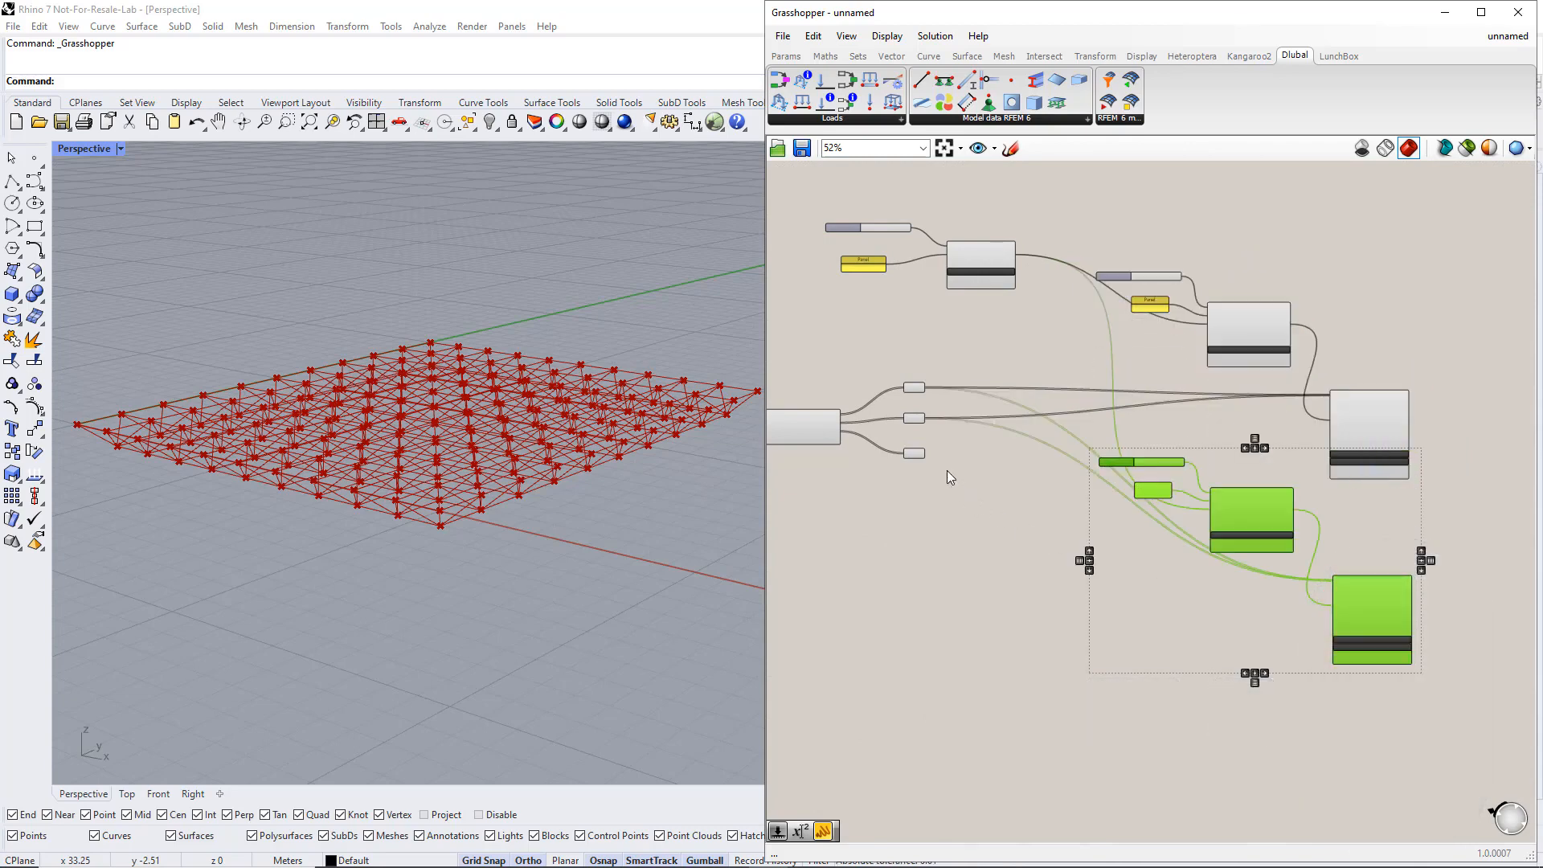
{"action": "scroll", "coordinate": [1067, 518], "scroll_direction": "up", "scroll_amount": 2}
{"action": "right_click_drag", "start_coordinate": [1041, 524], "coordinate": [984, 466]}
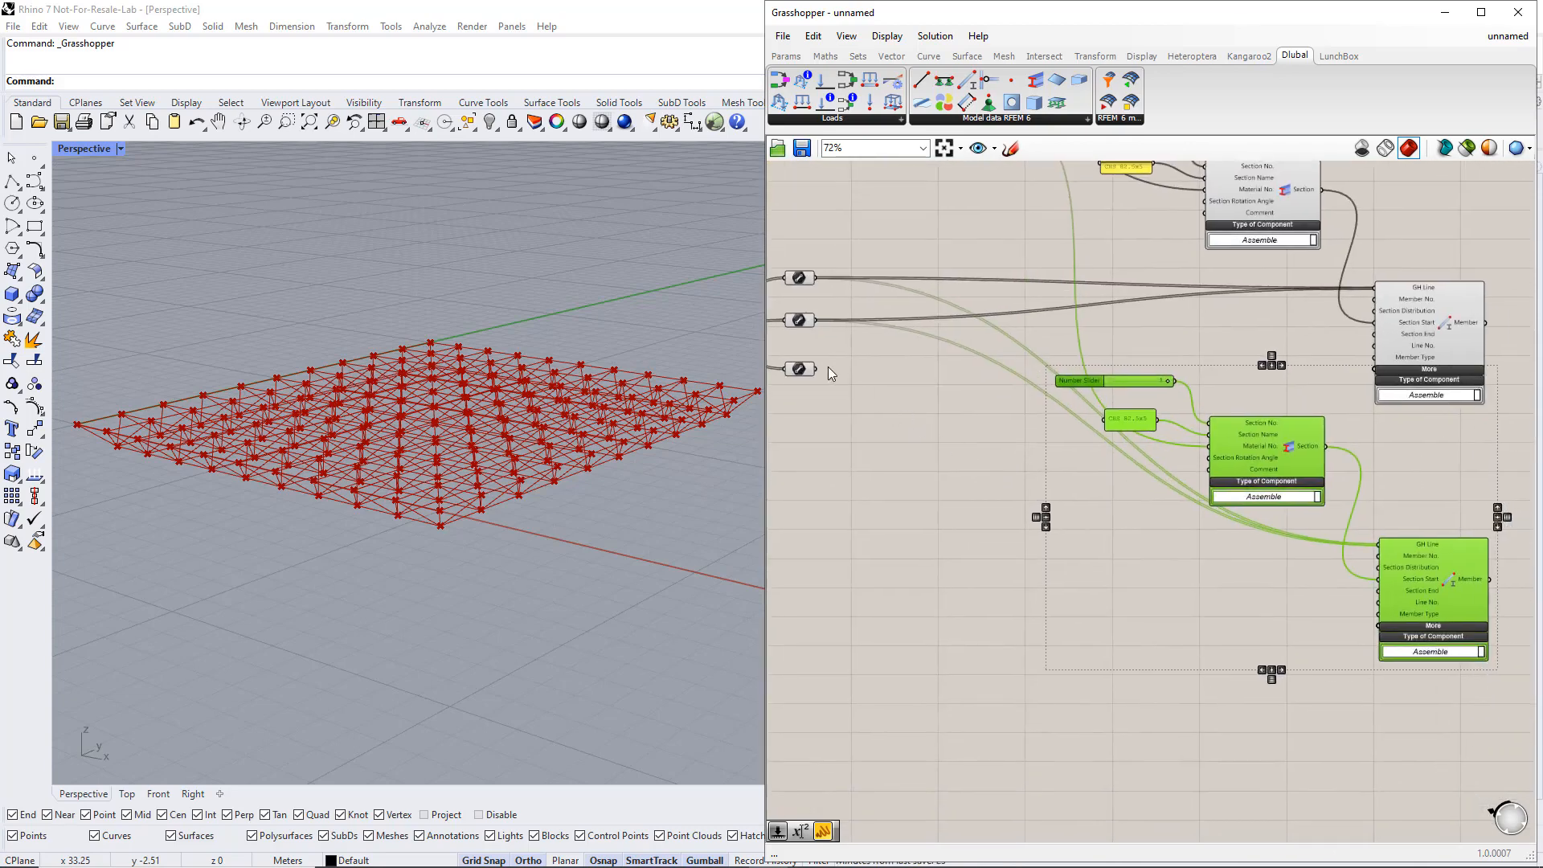
{"action": "left_click_drag", "start_coordinate": [818, 370], "coordinate": [1379, 544]}
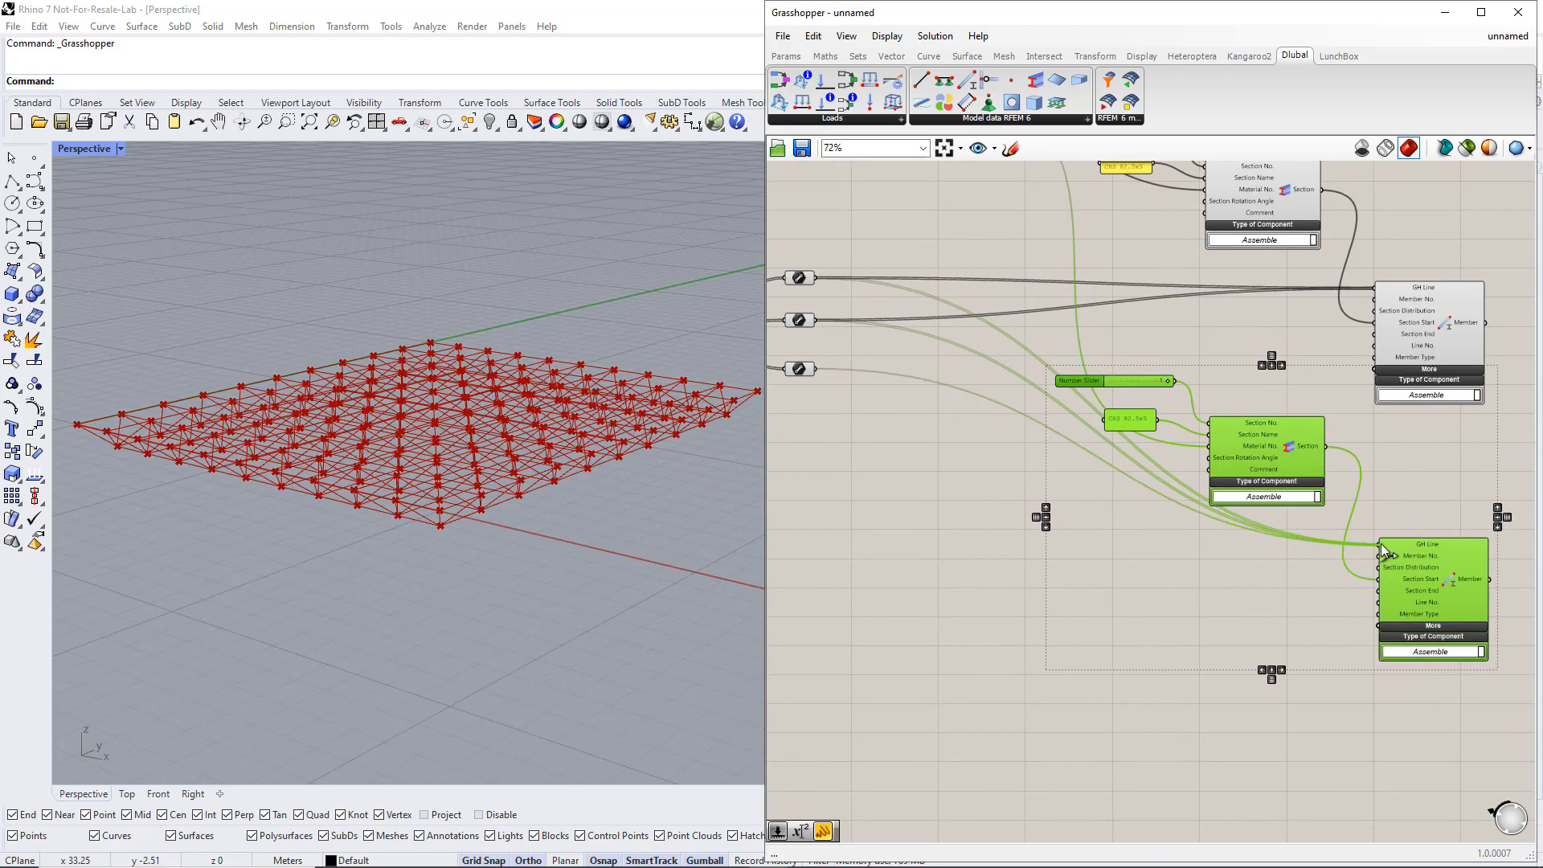
Set the copied Section's number slider to a maximum and value of 2
{"action": "left_click", "coordinate": [1230, 383]}
{"action": "double_click", "coordinate": [1093, 383]}
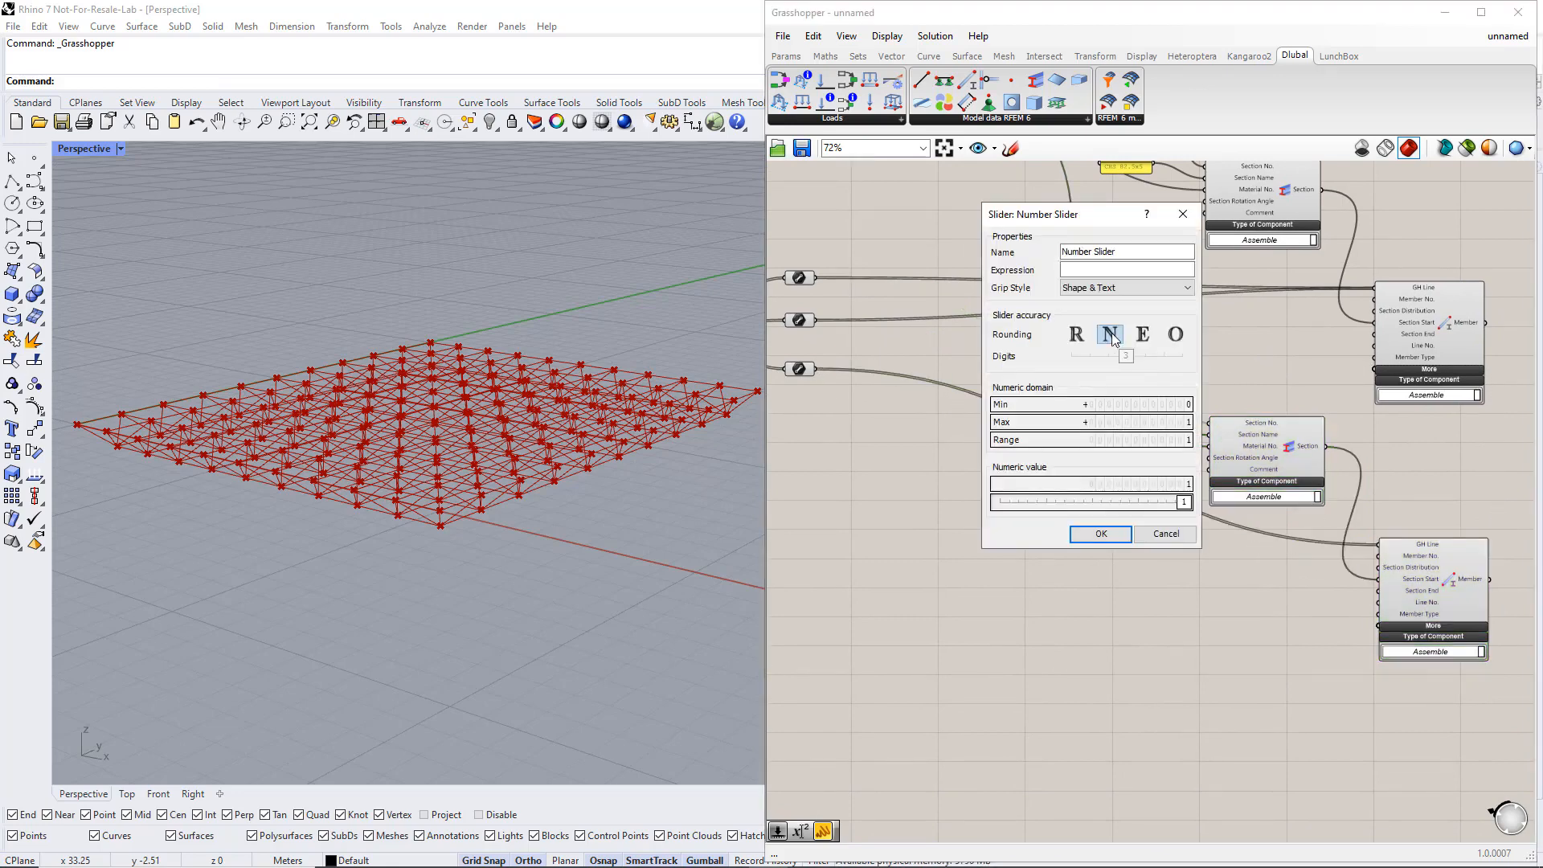
{"action": "double_click", "coordinate": [1086, 425]}
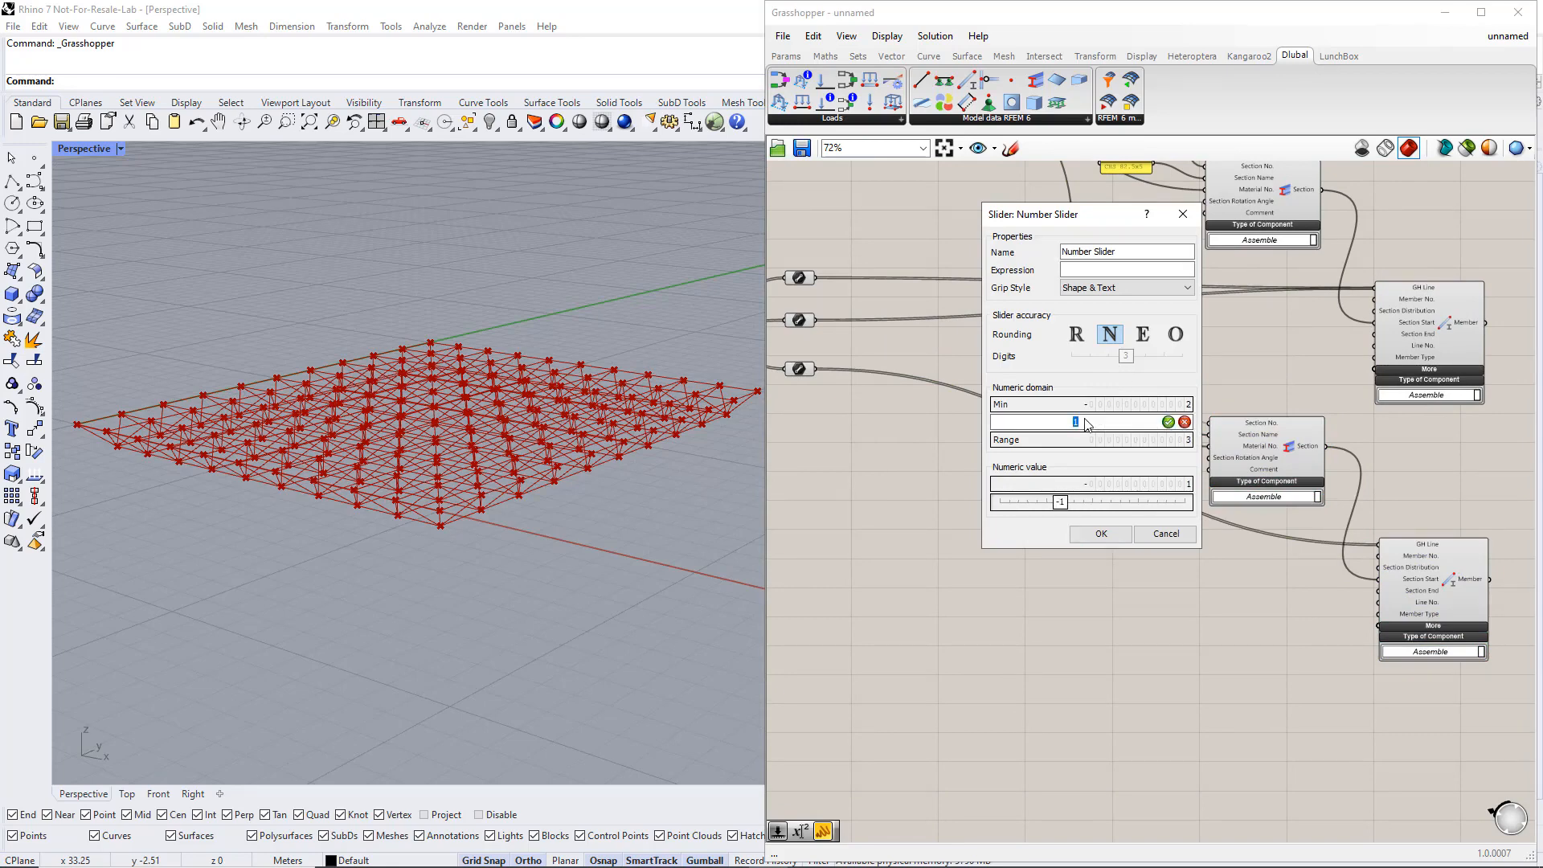
{"action": "type", "text": "2"}
{"action": "left_click", "coordinate": [1168, 422]}
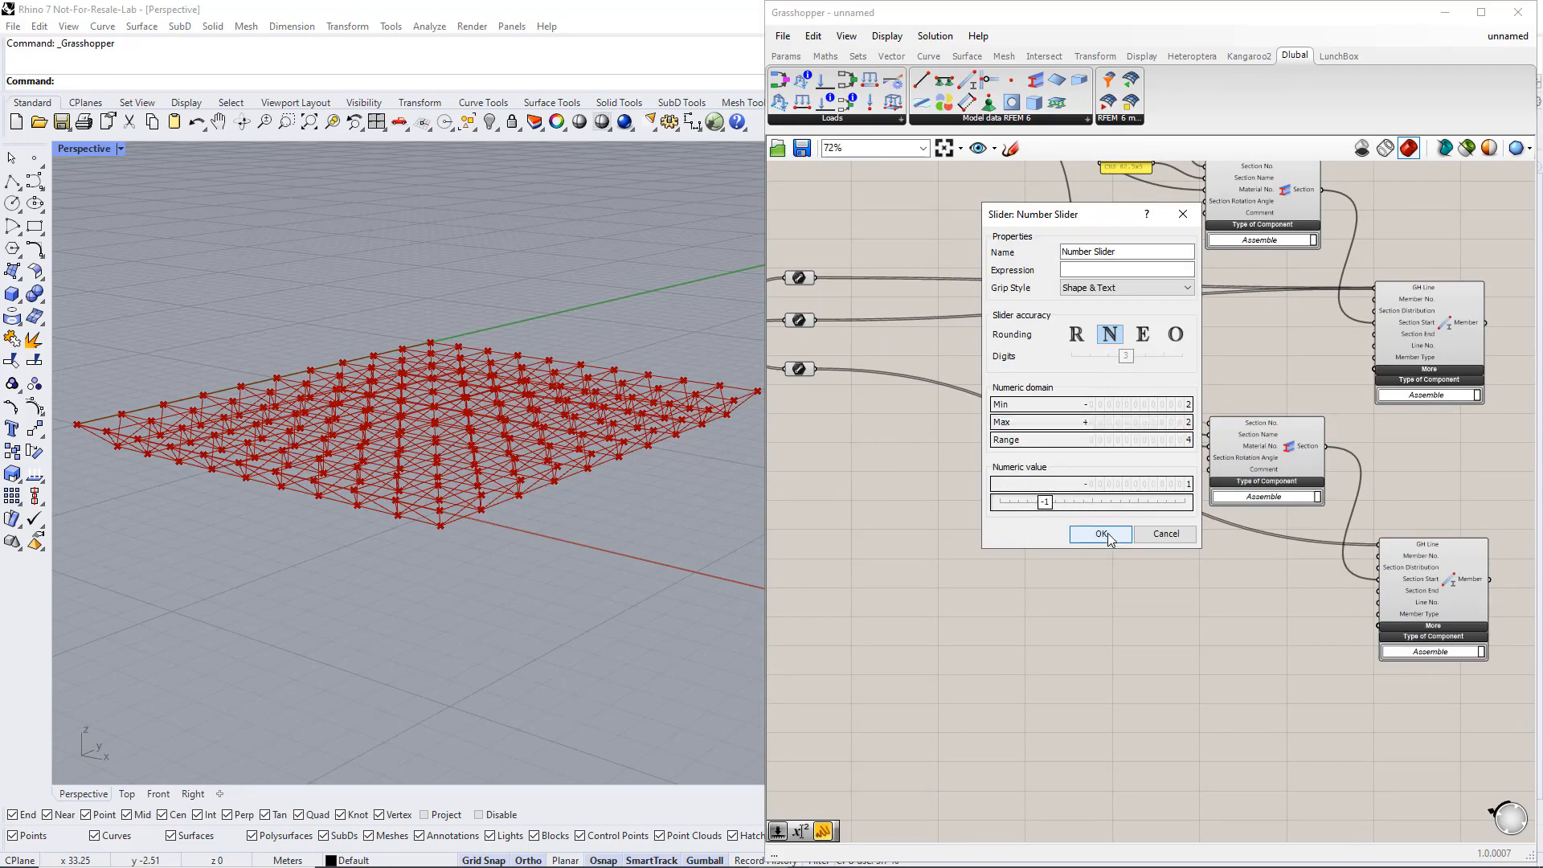
{"action": "left_click", "coordinate": [1101, 535]}
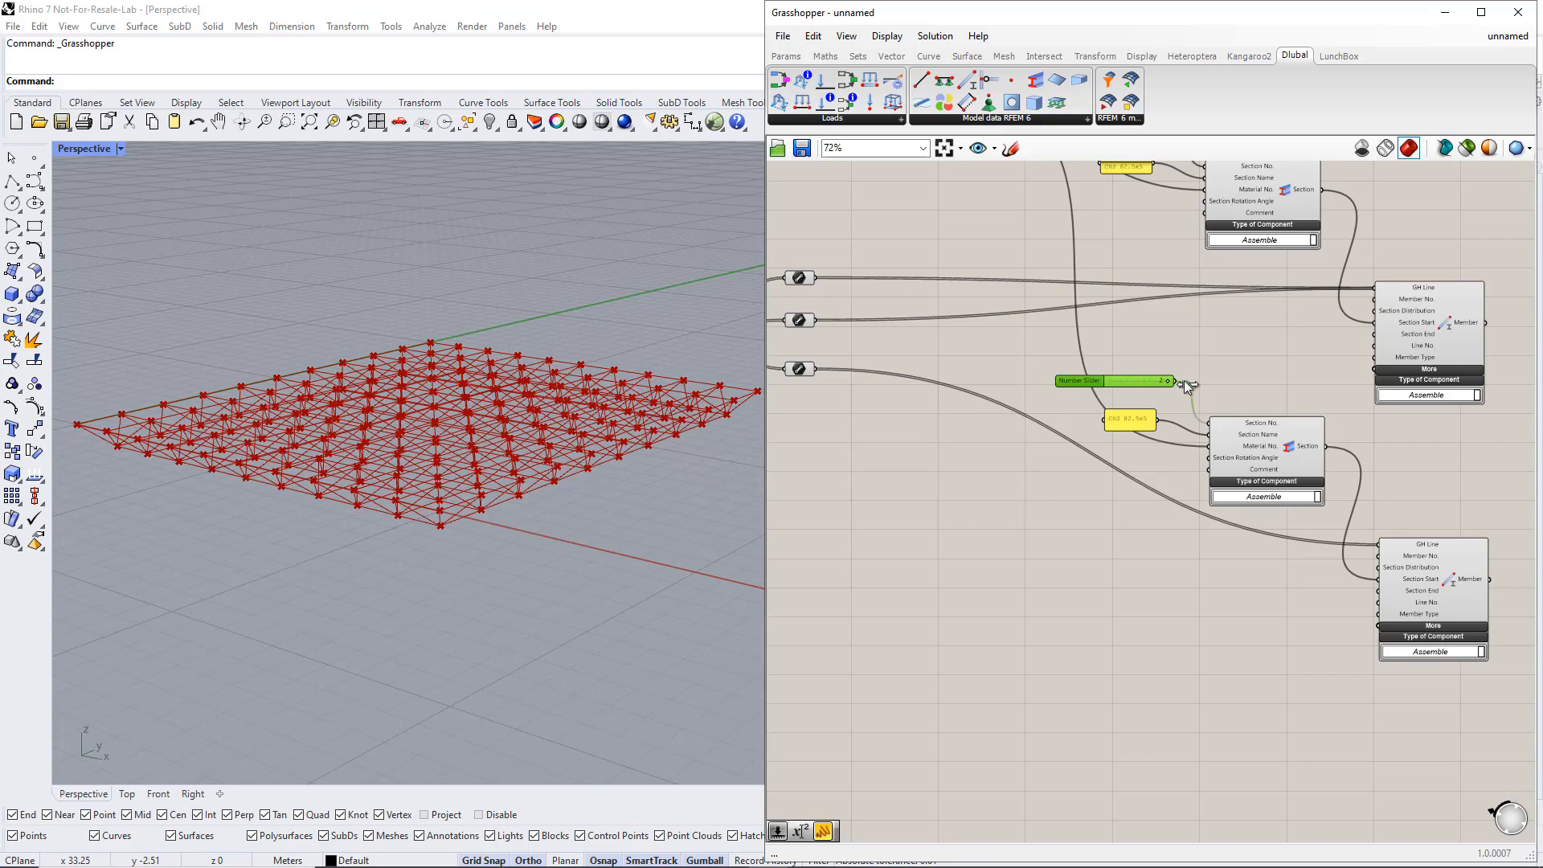
Change the copied section name panel to CHS 76.1x5
{"action": "scroll", "coordinate": [1160, 433], "scroll_direction": "up", "scroll_amount": 3}
{"action": "double_click", "coordinate": [1117, 414]}
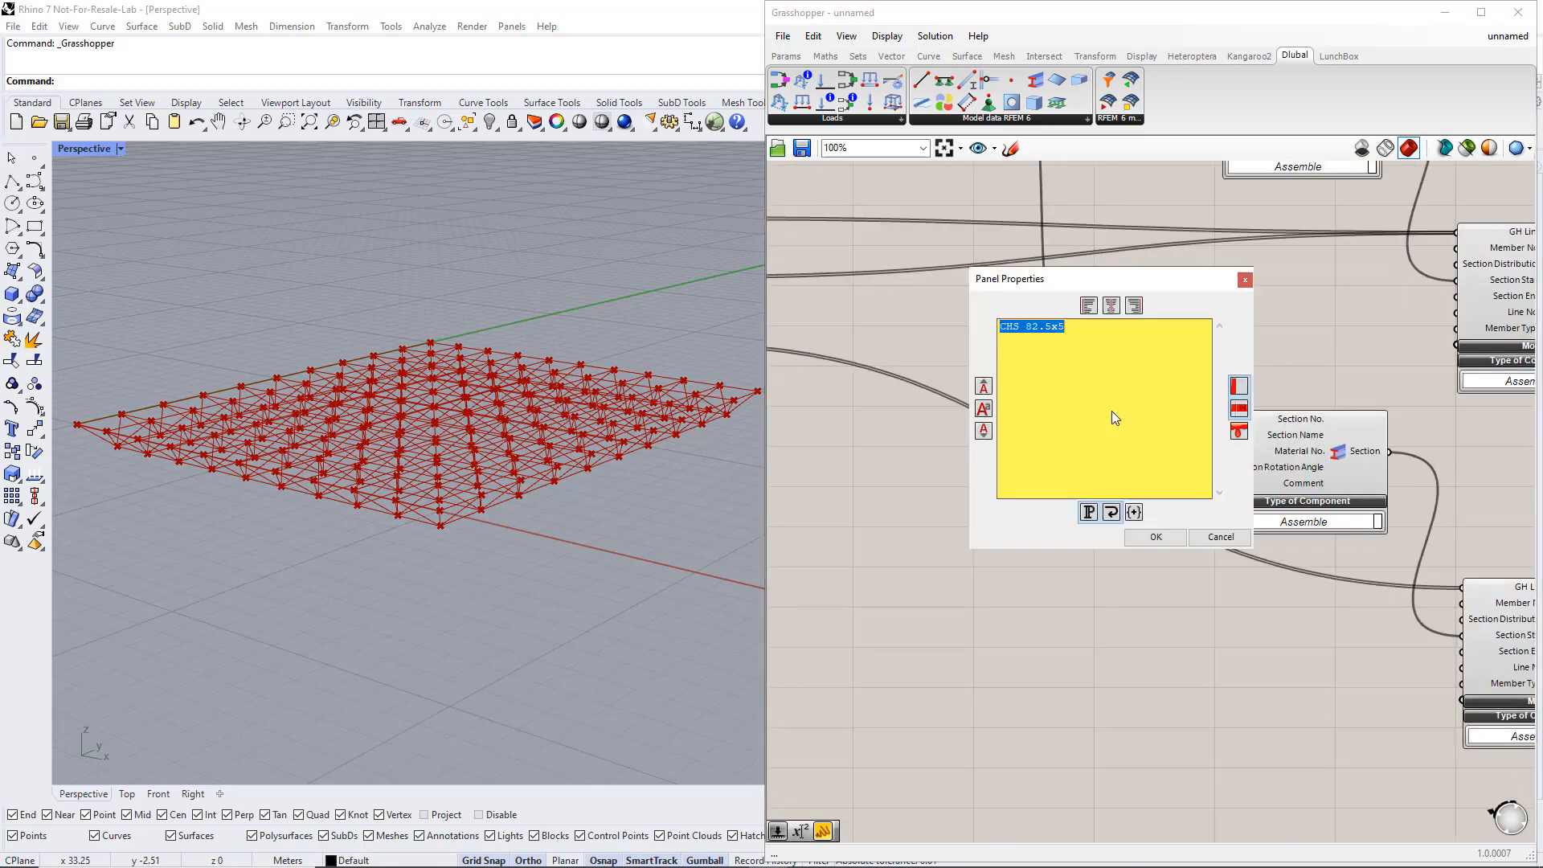
{"action": "double_click", "coordinate": [1033, 327]}
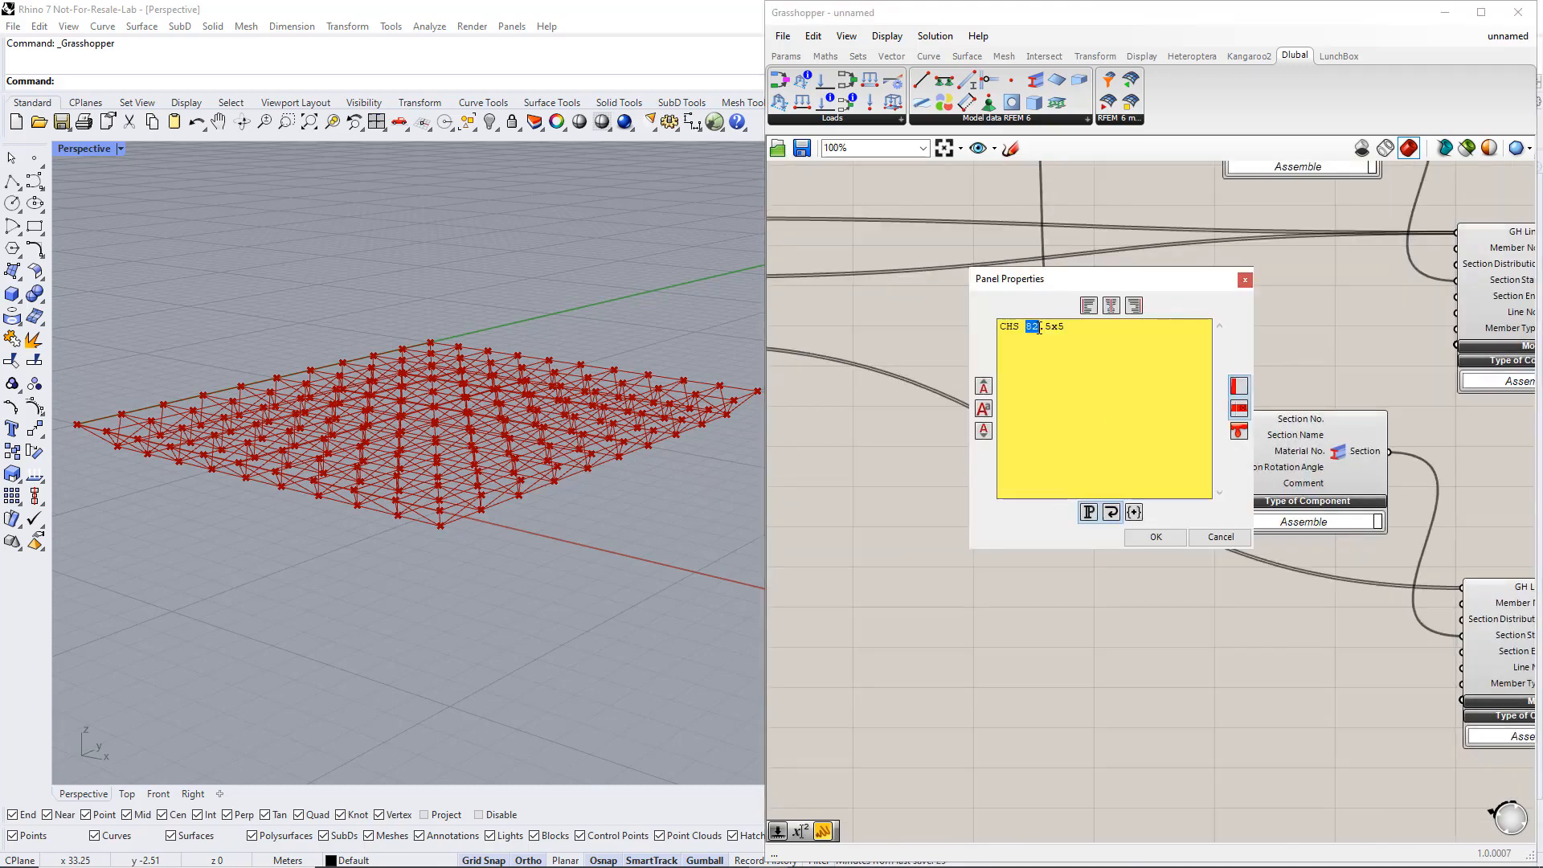
{"action": "left_click_drag", "start_coordinate": [1037, 328], "coordinate": [1048, 328]}
{"action": "type", "text": "76."}
{"action": "left_click", "coordinate": [1155, 536]}
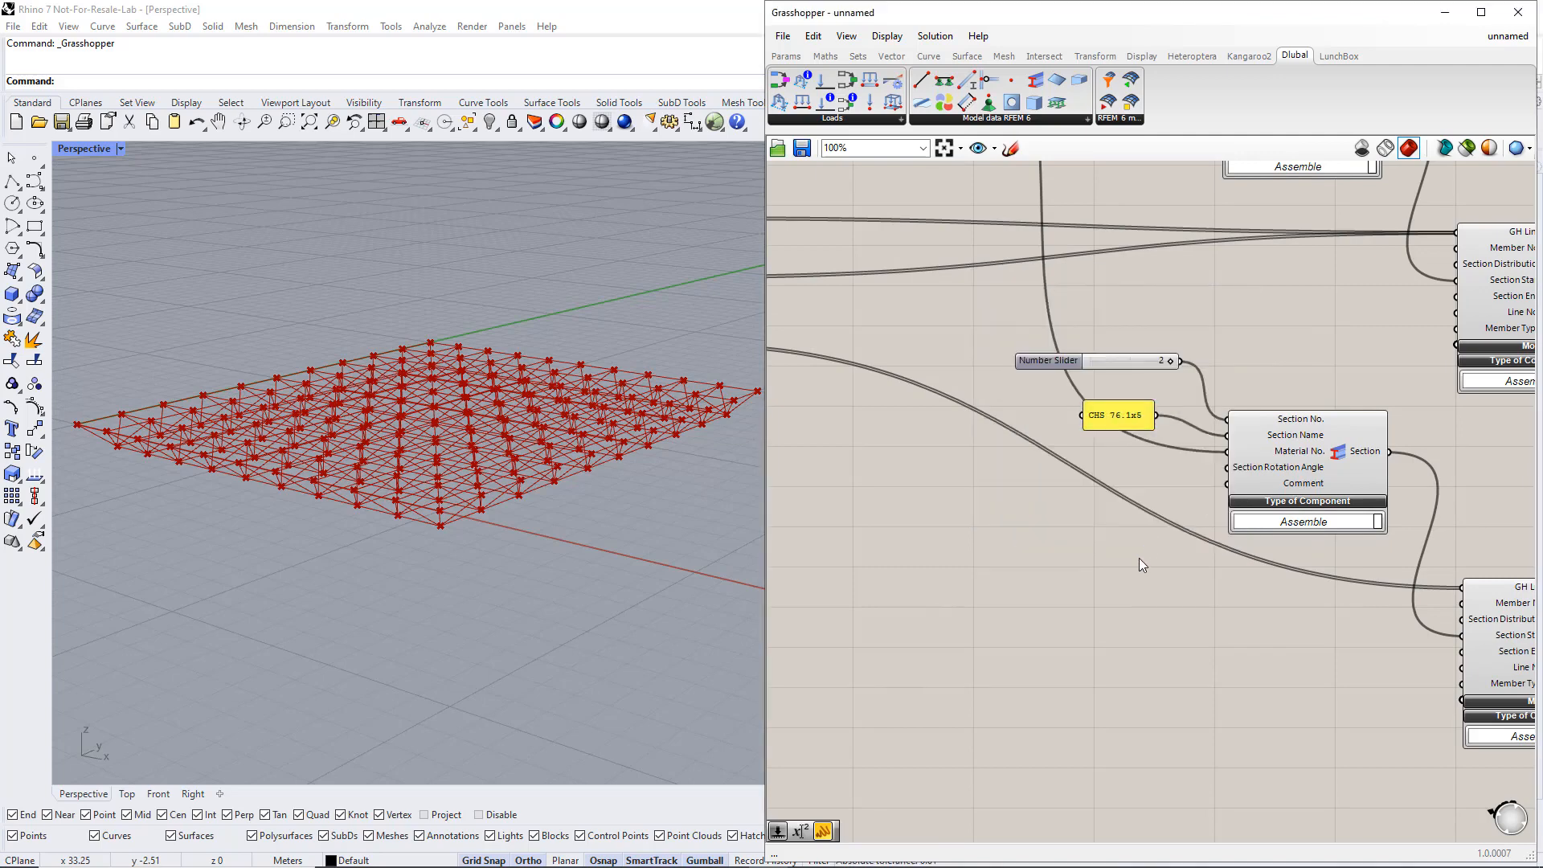
Add the Dlubal RFEM 6 export component beyond the two Member components
{"action": "scroll", "coordinate": [1139, 557], "scroll_direction": "down", "scroll_amount": 5}
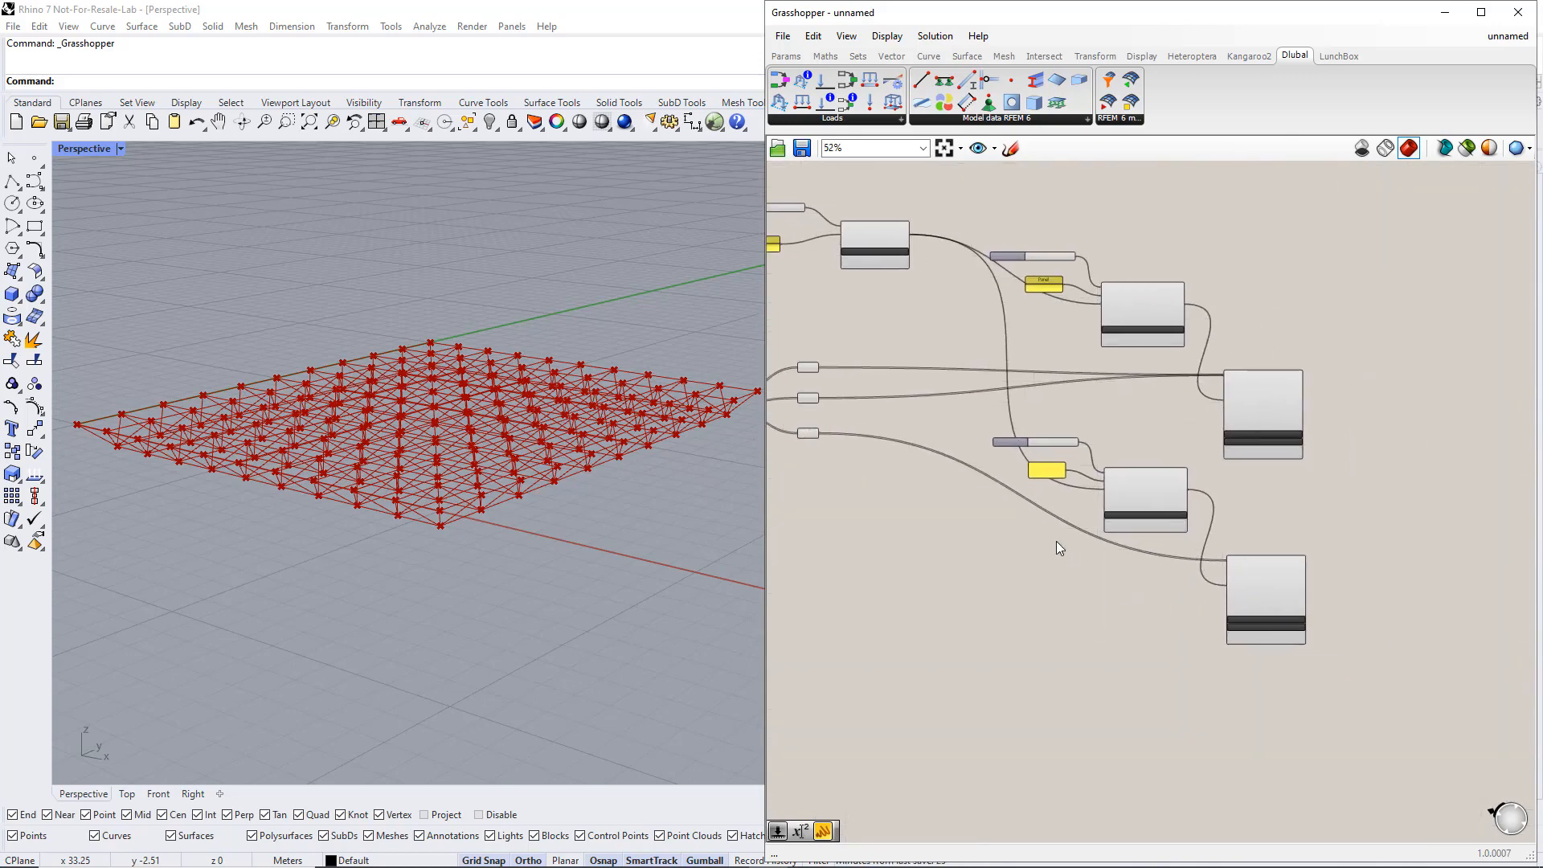
{"action": "scroll", "coordinate": [1102, 566], "scroll_direction": "up", "scroll_amount": 4}
{"action": "right_click_drag", "start_coordinate": [1400, 571], "coordinate": [1121, 539]}
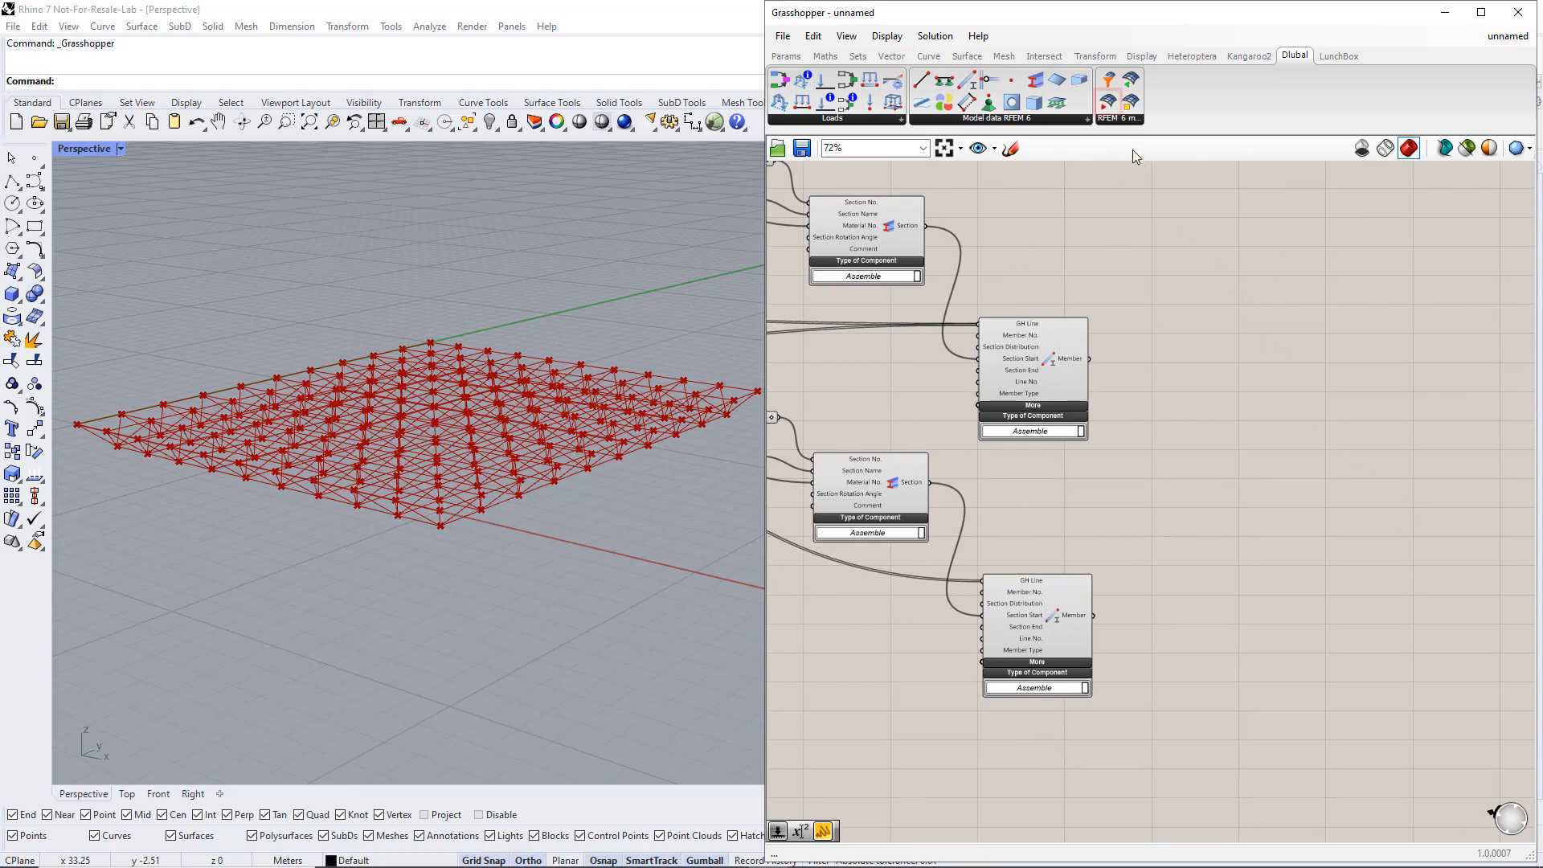
{"action": "left_click_drag", "start_coordinate": [1107, 102], "coordinate": [1349, 495]}
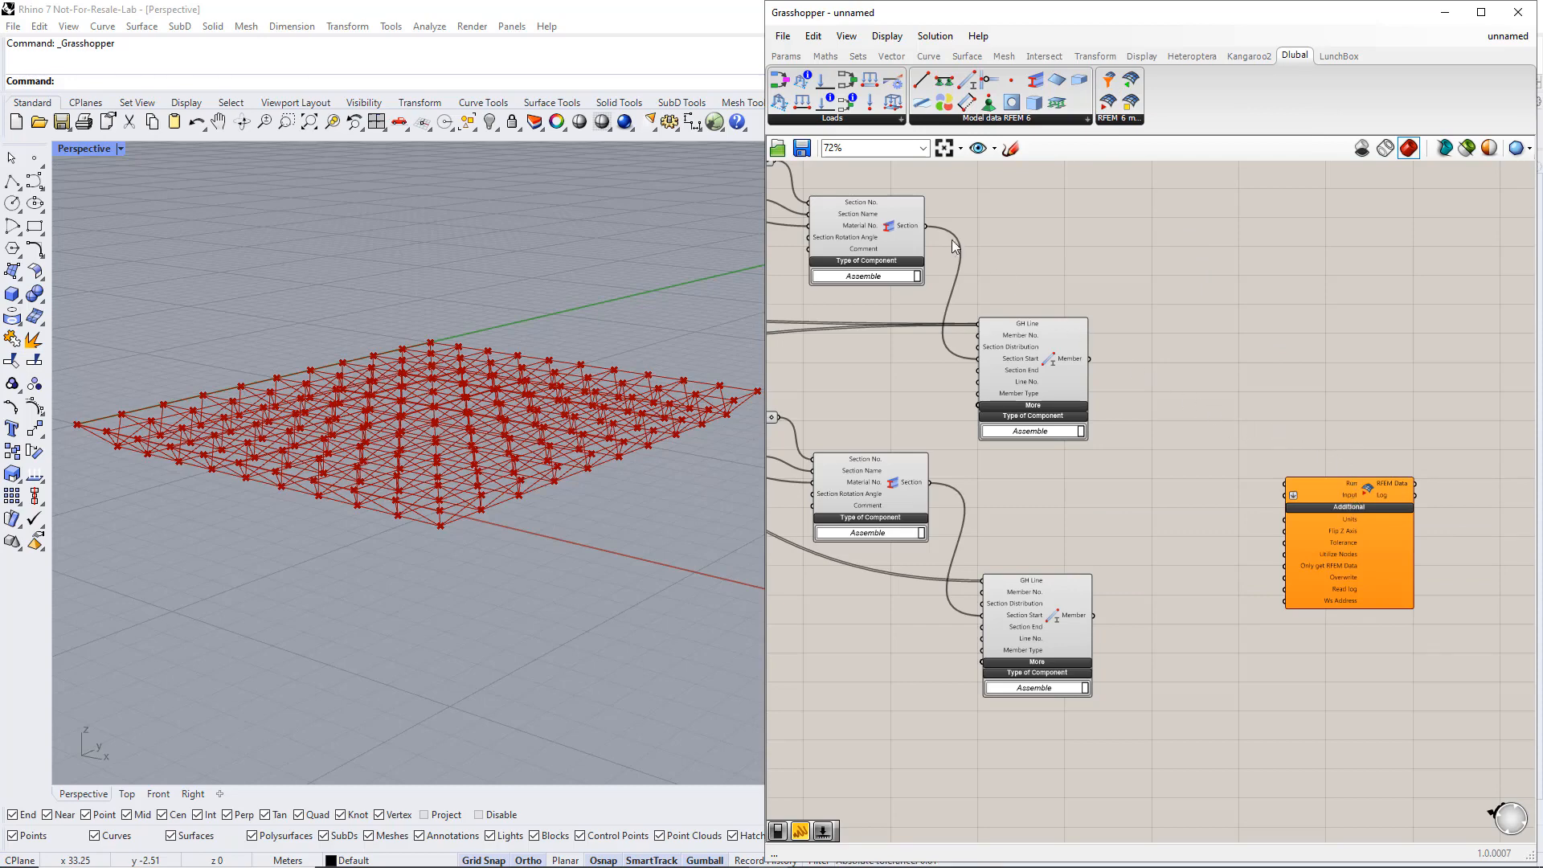
Add a Boolean toggle for the export component's Run input and a copy of it for the Overwrite input
{"action": "left_click", "coordinate": [786, 56]}
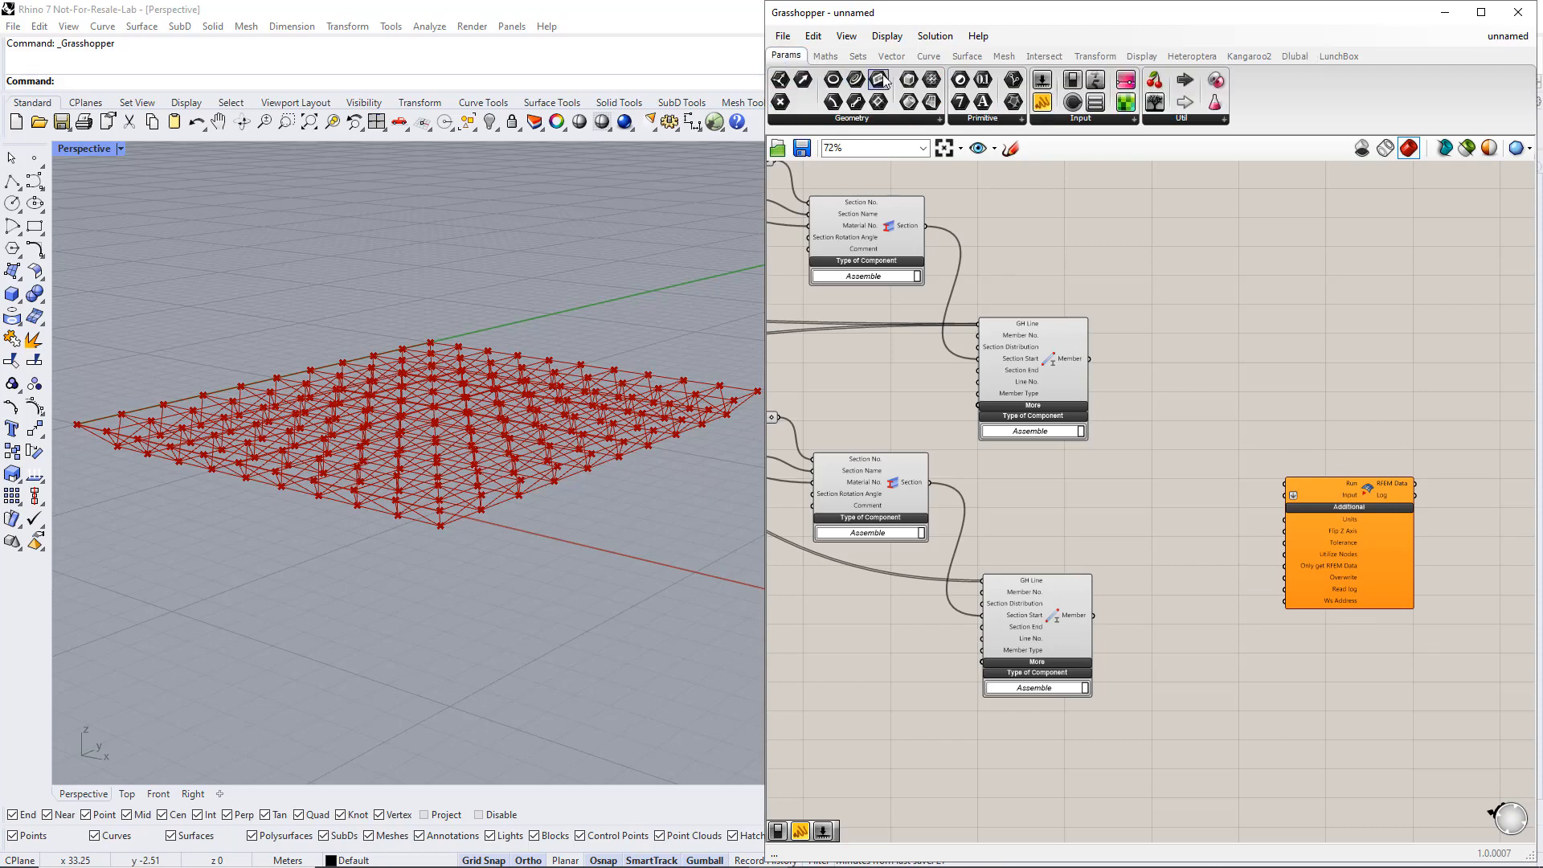
{"action": "left_click", "coordinate": [1058, 119]}
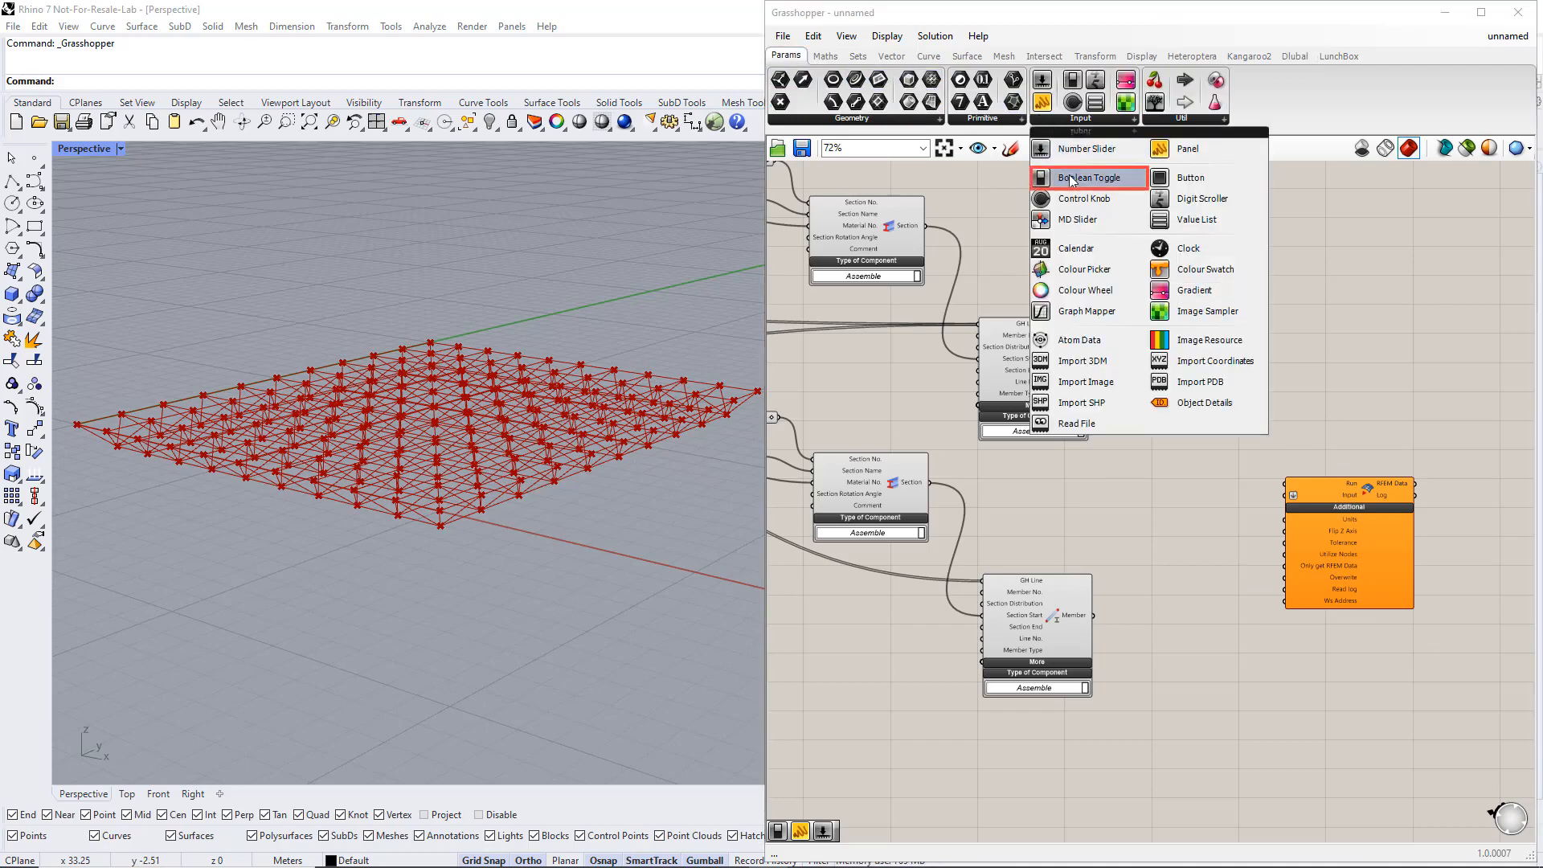
{"action": "left_click_drag", "start_coordinate": [1072, 179], "coordinate": [1285, 482]}
{"action": "left_click_drag", "start_coordinate": [1231, 409], "coordinate": [1236, 434]}
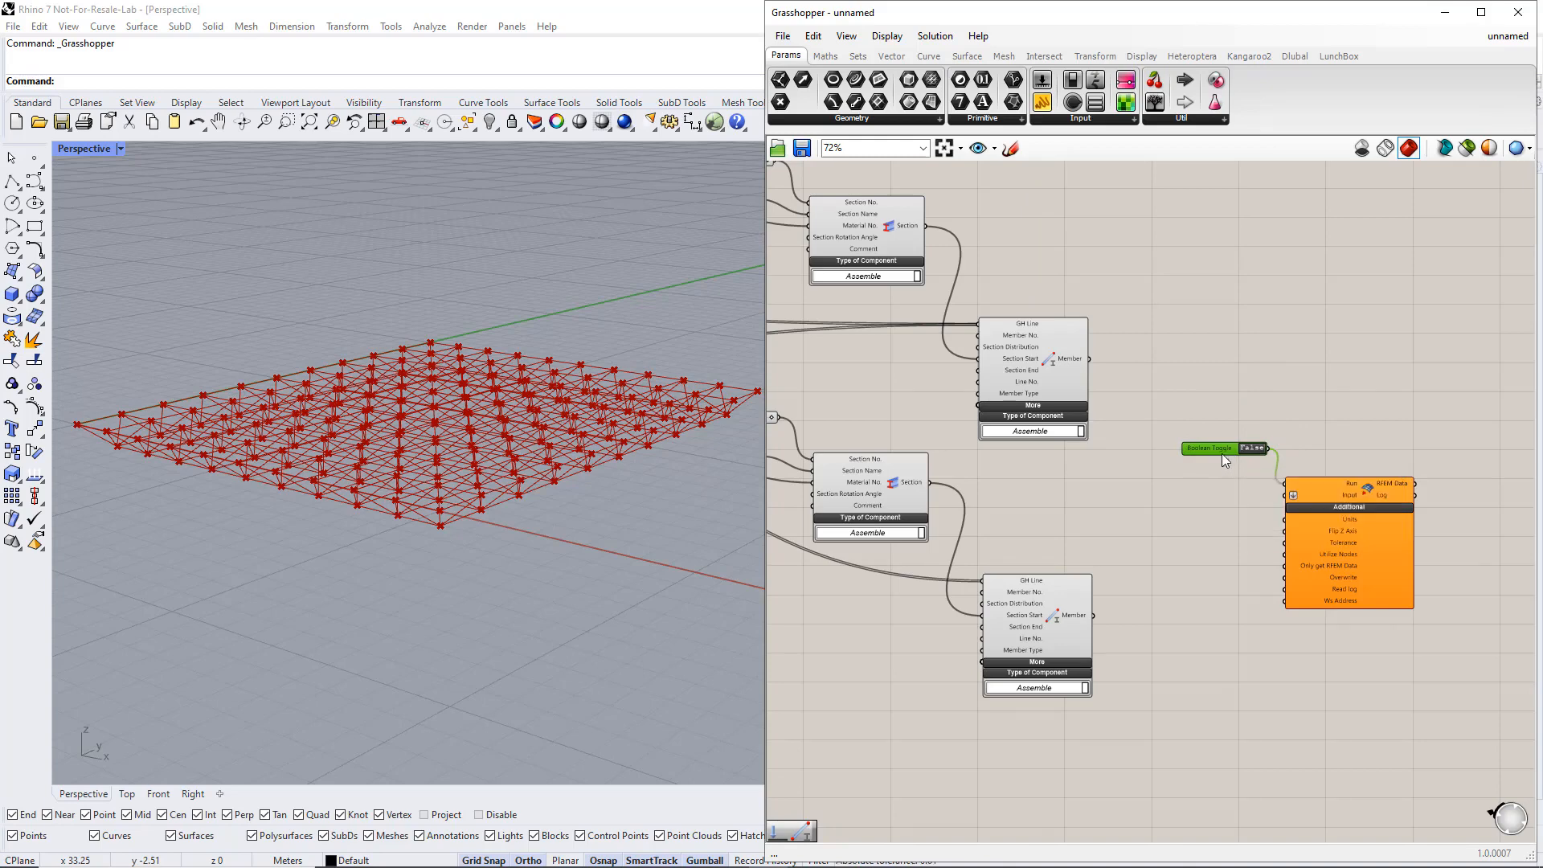
{"action": "left_click_drag", "start_coordinate": [1222, 457], "coordinate": [1218, 503], "text": "alt"}
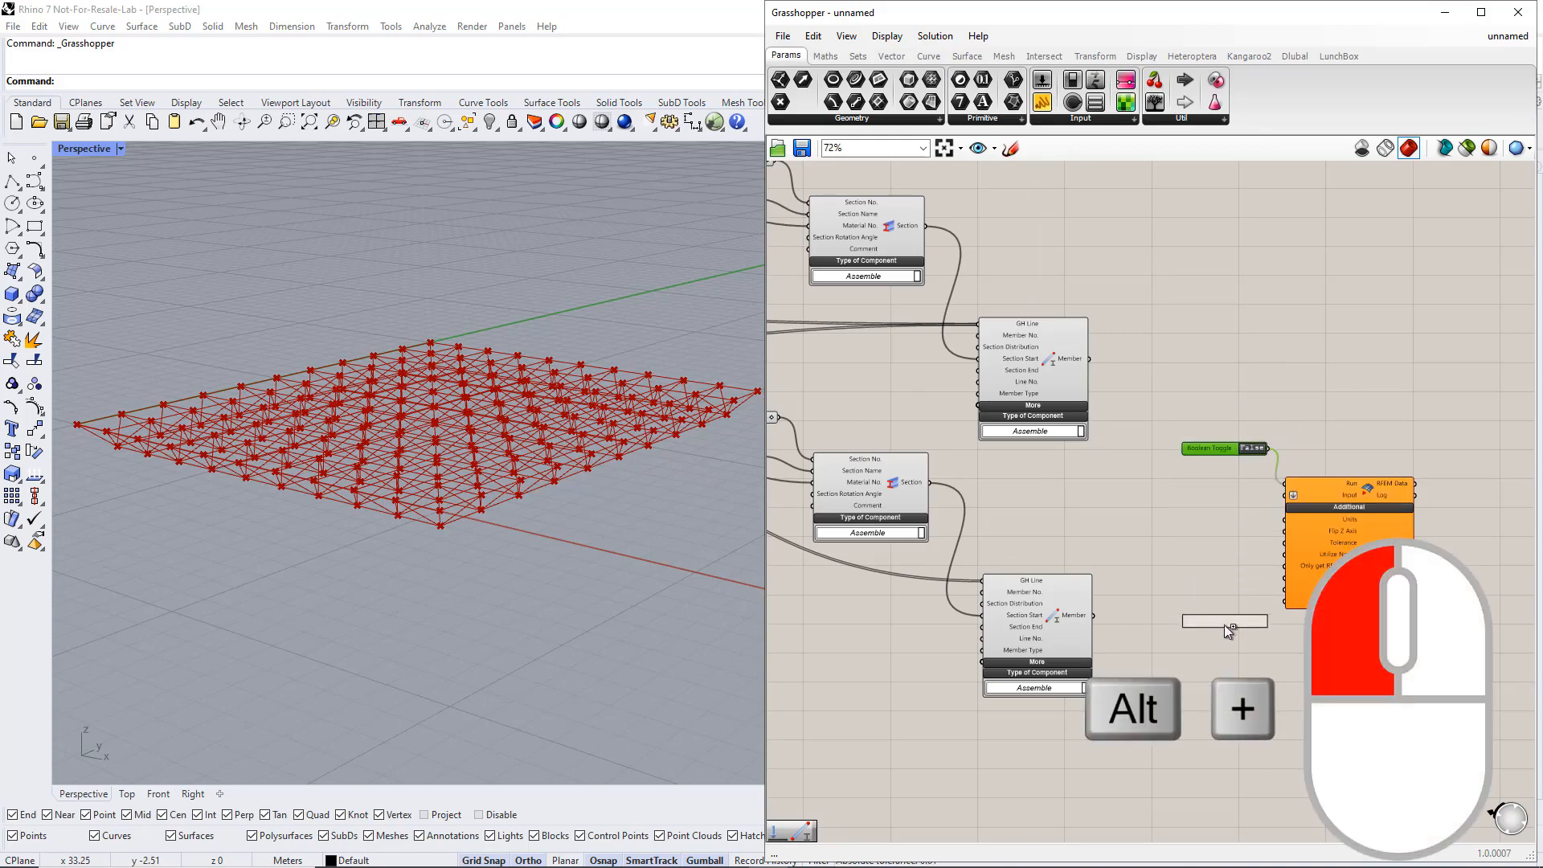
{"action": "left_click_drag", "start_coordinate": [1223, 624], "coordinate": [1286, 592], "text": "alt"}
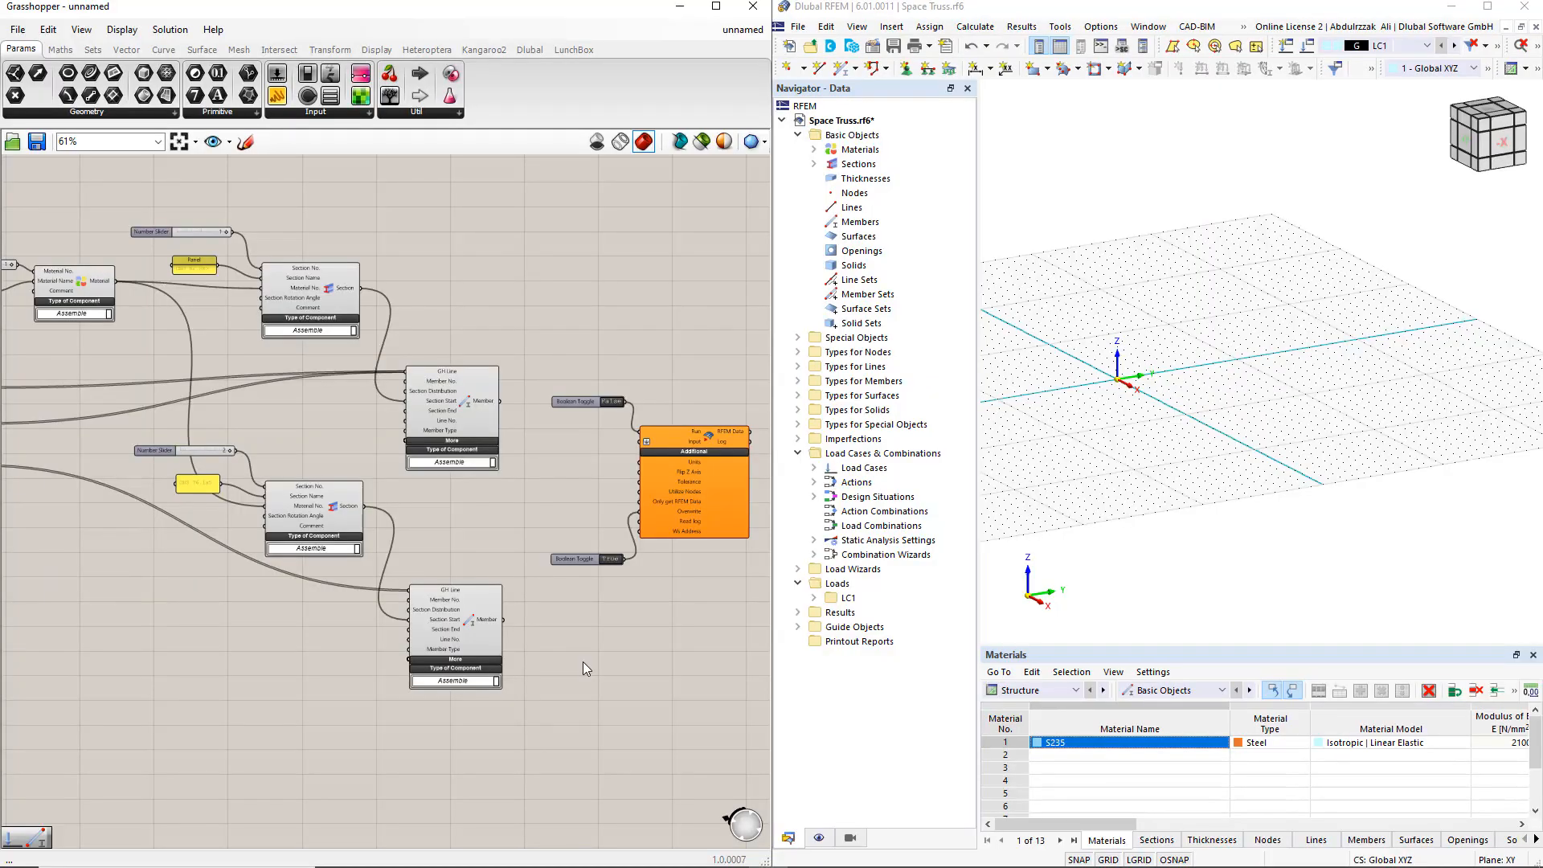
Connect both Member outputs, both Section outputs and the Material output to the export component's Input
{"action": "left_click_drag", "start_coordinate": [500, 400], "coordinate": [645, 441]}
{"action": "left_click_drag", "start_coordinate": [362, 288], "coordinate": [643, 441], "text": "shift"}
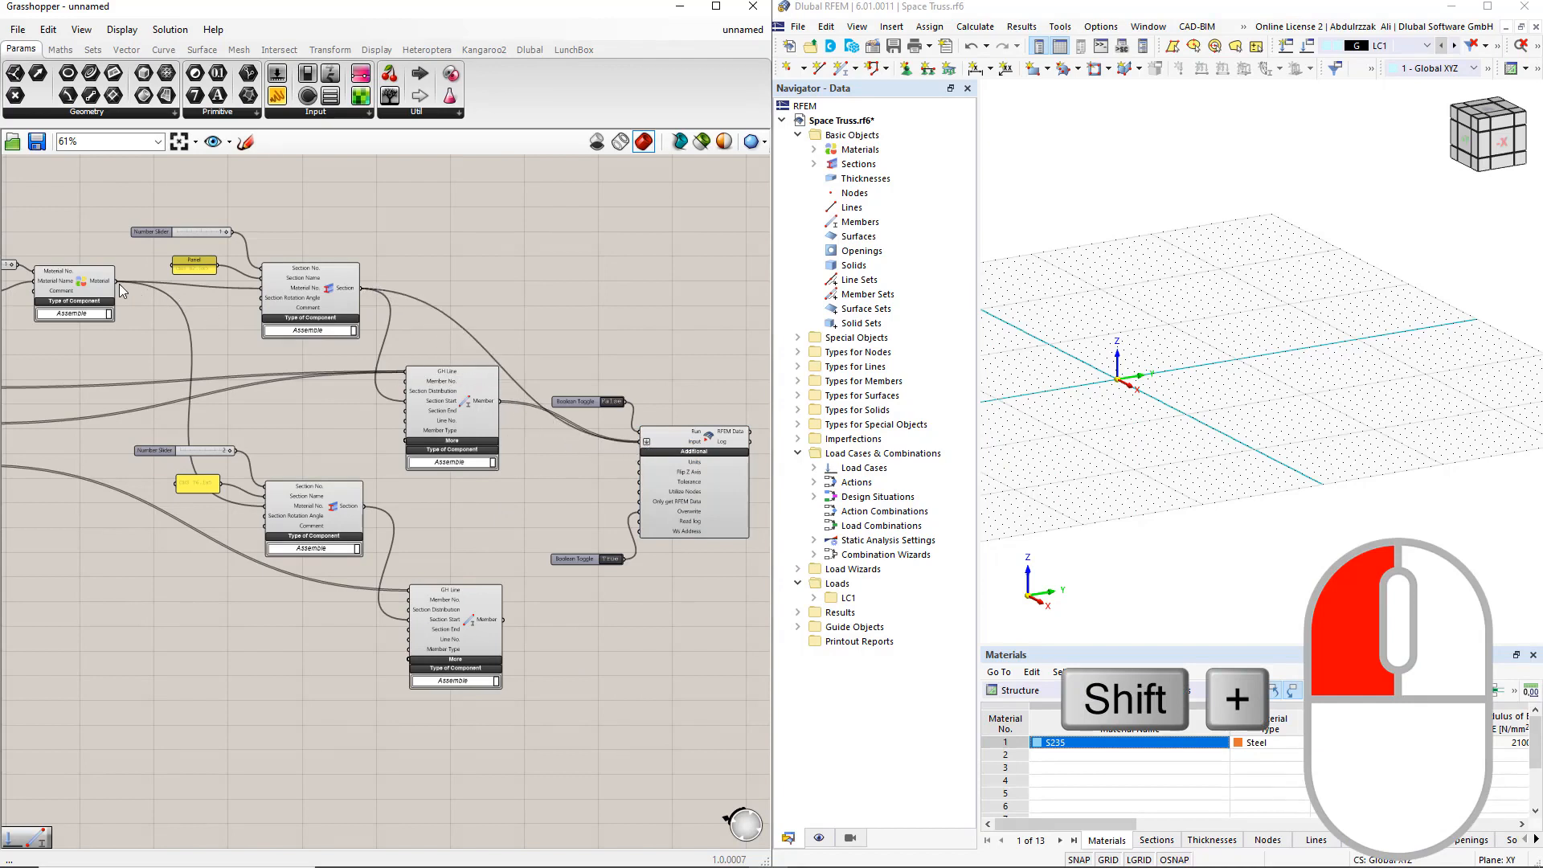
{"action": "left_click_drag", "start_coordinate": [115, 281], "coordinate": [641, 442], "text": "shift"}
{"action": "left_click_drag", "start_coordinate": [503, 620], "coordinate": [641, 441], "text": "shift"}
{"action": "left_click_drag", "start_coordinate": [364, 506], "coordinate": [641, 441], "text": "shift"}
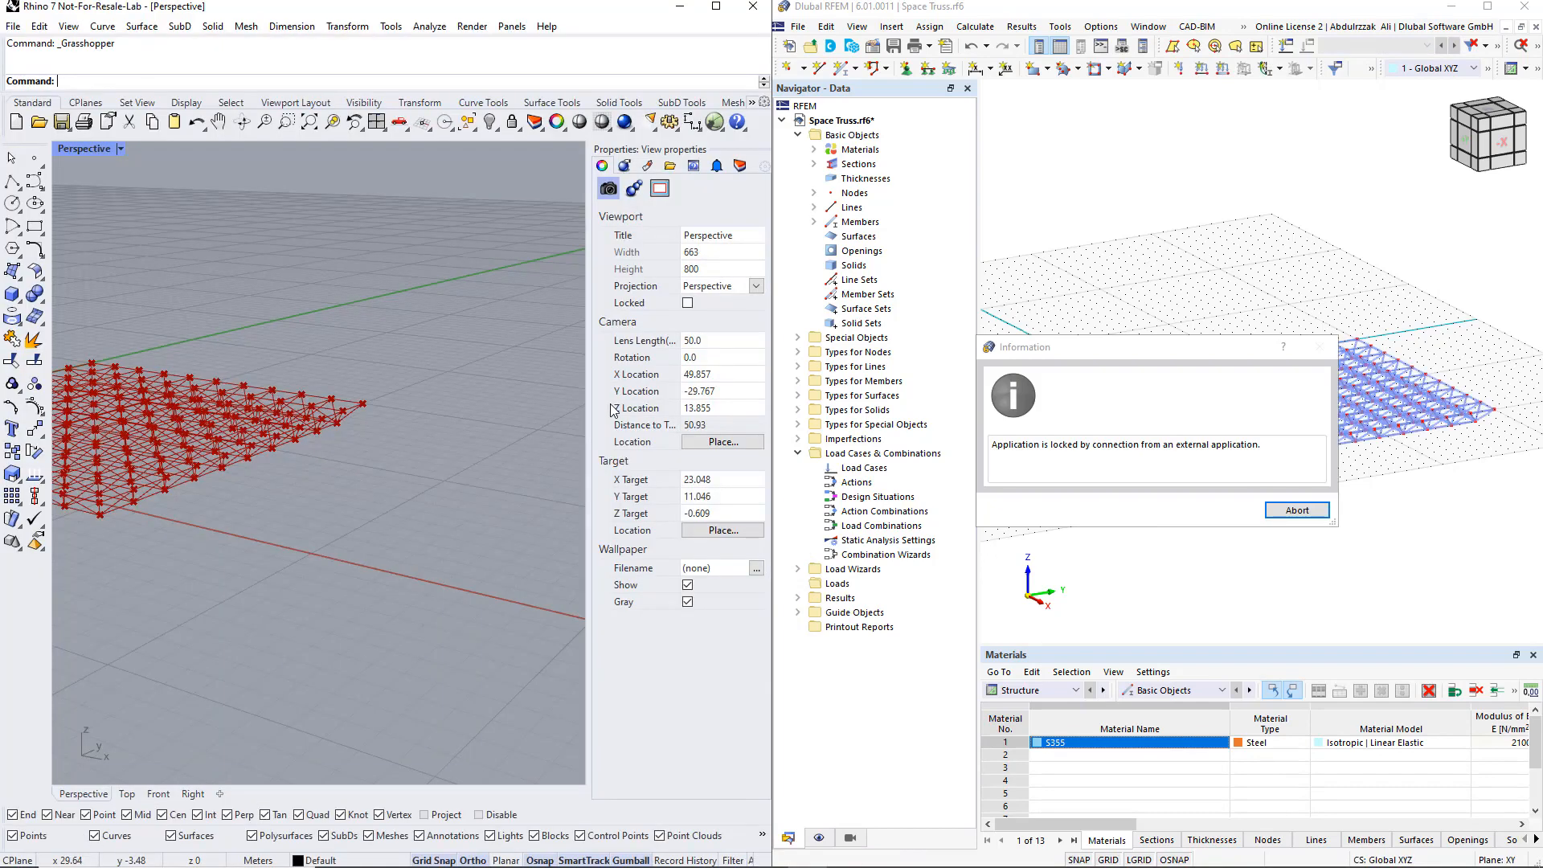
Dismiss the external connection lock message in RFEM and examine the section and material of an edge chord member
{"action": "left_click", "coordinate": [1295, 511]}
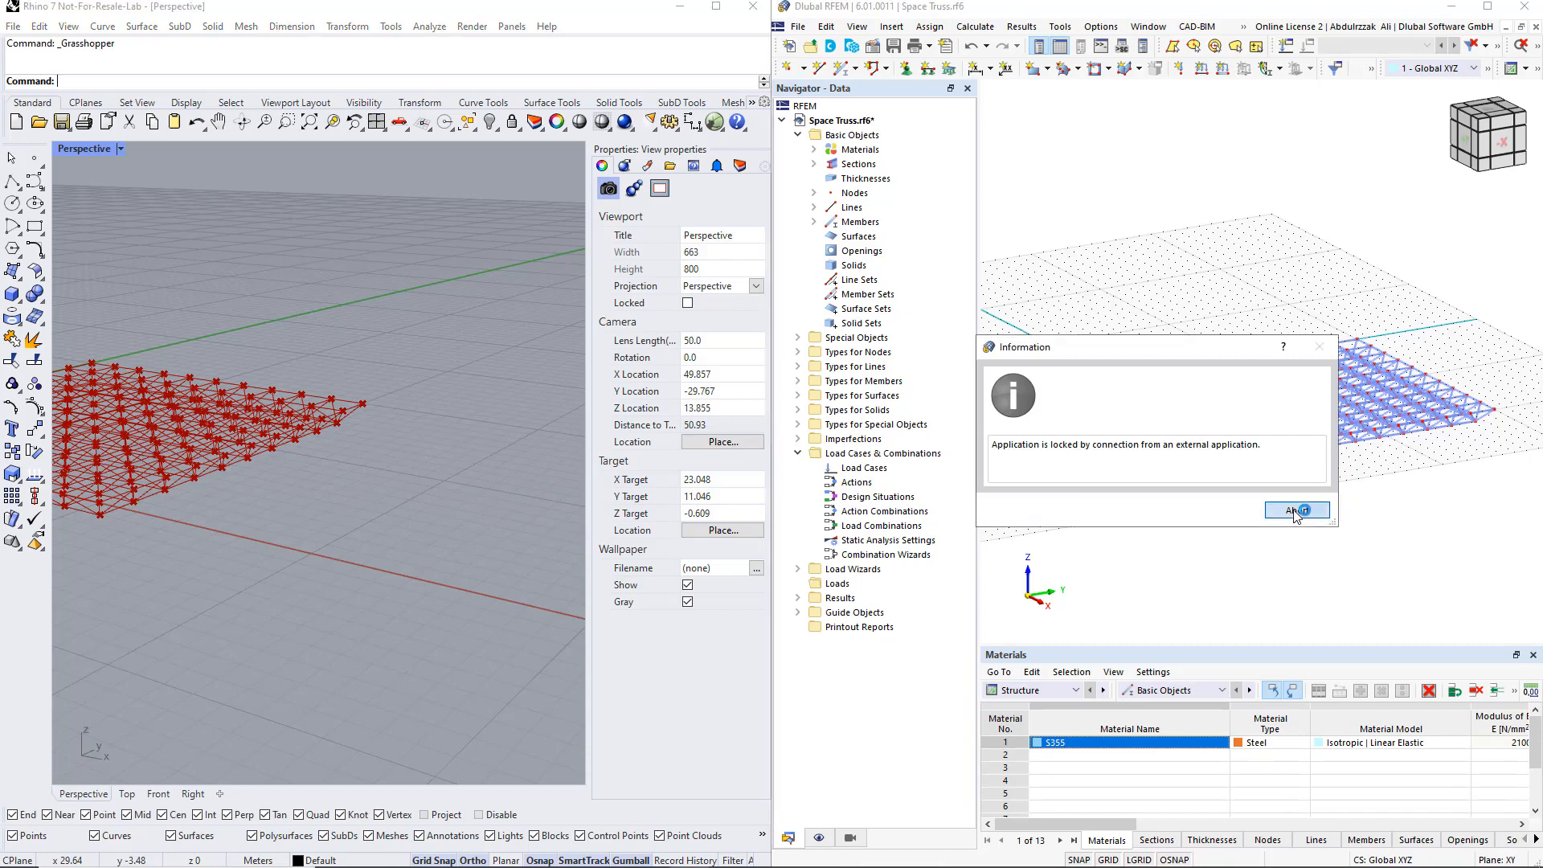
{"action": "left_click", "coordinate": [1227, 519]}
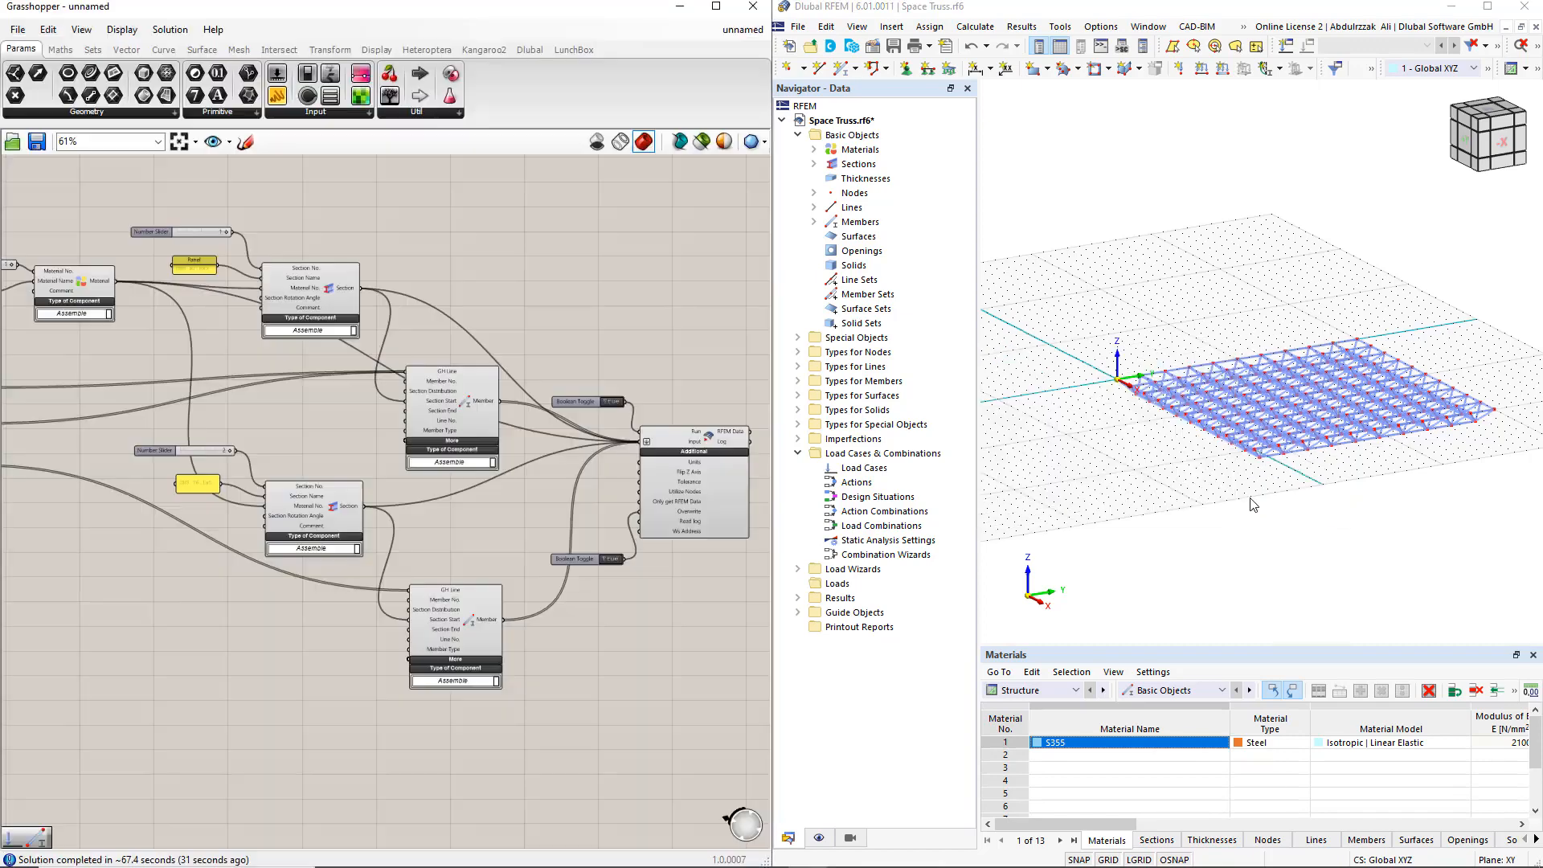
{"action": "scroll", "coordinate": [1252, 505], "scroll_direction": "up", "scroll_amount": 6}
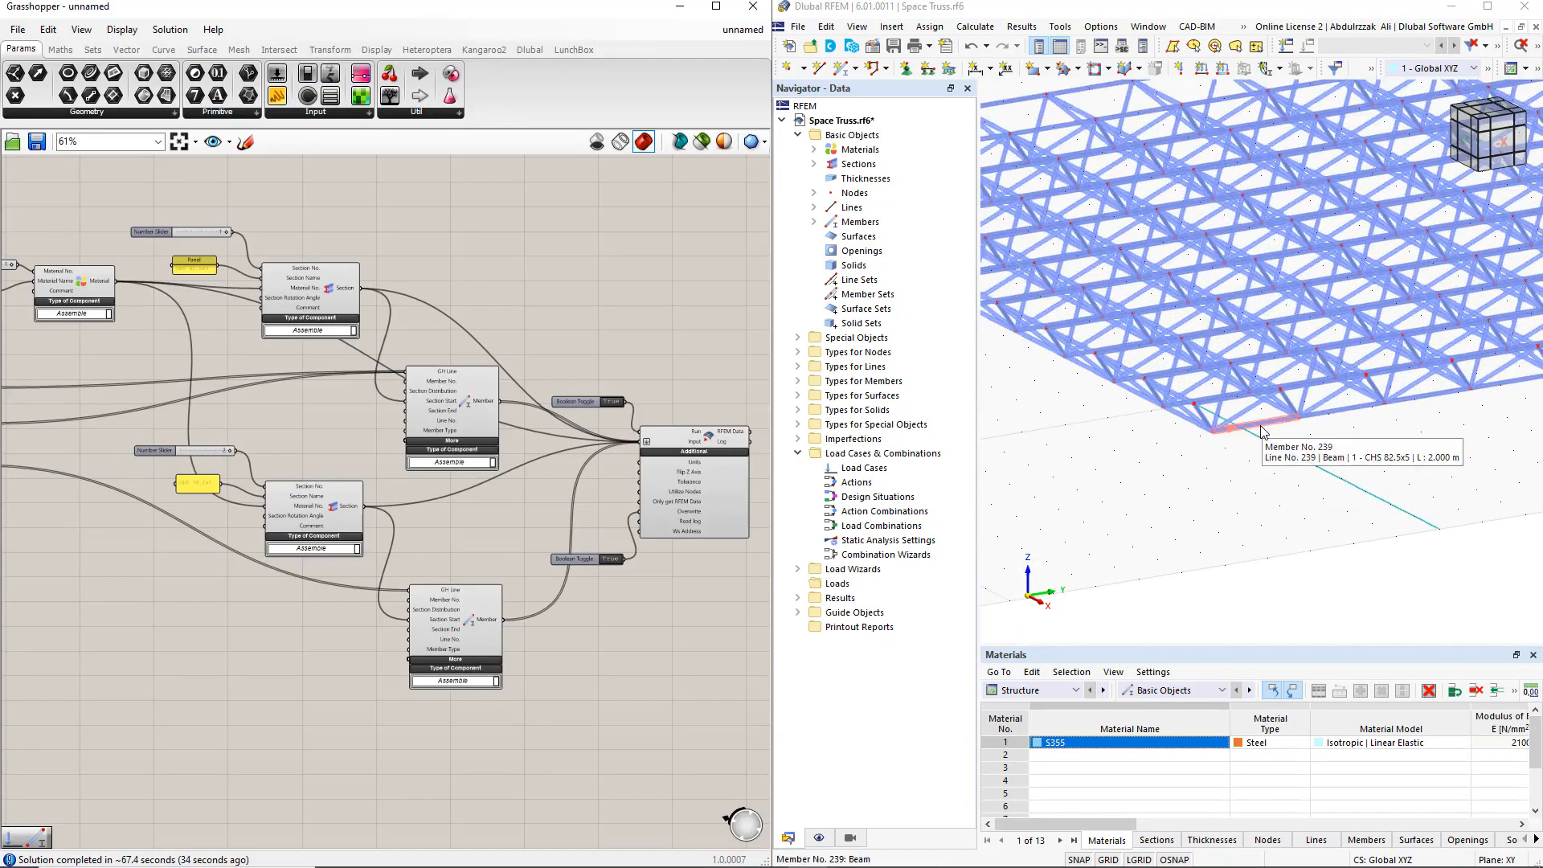
{"action": "double_click", "coordinate": [1261, 432]}
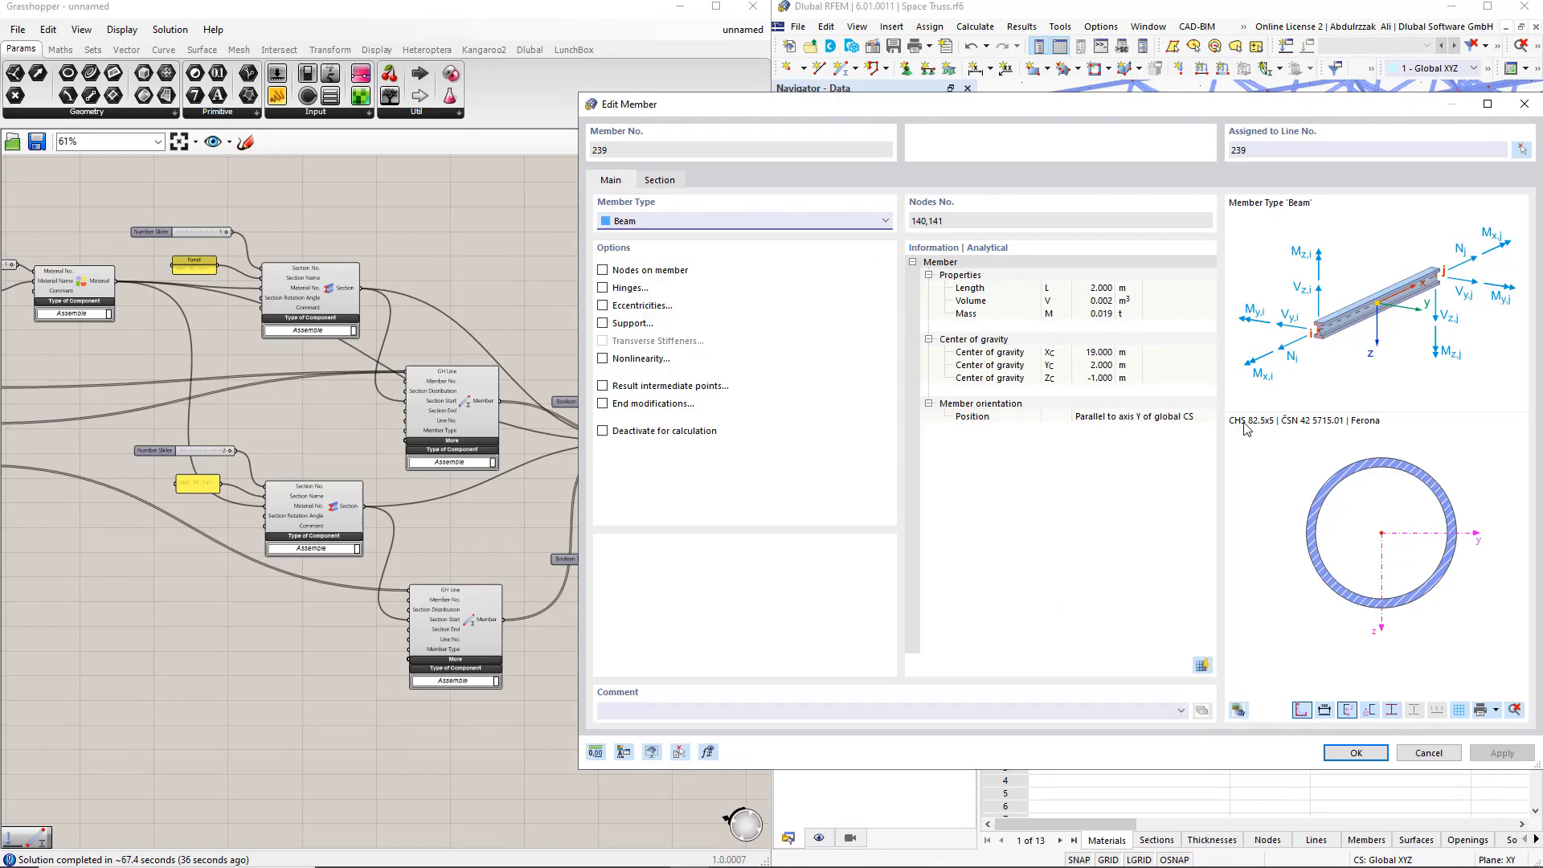
{"action": "left_click", "coordinate": [659, 180]}
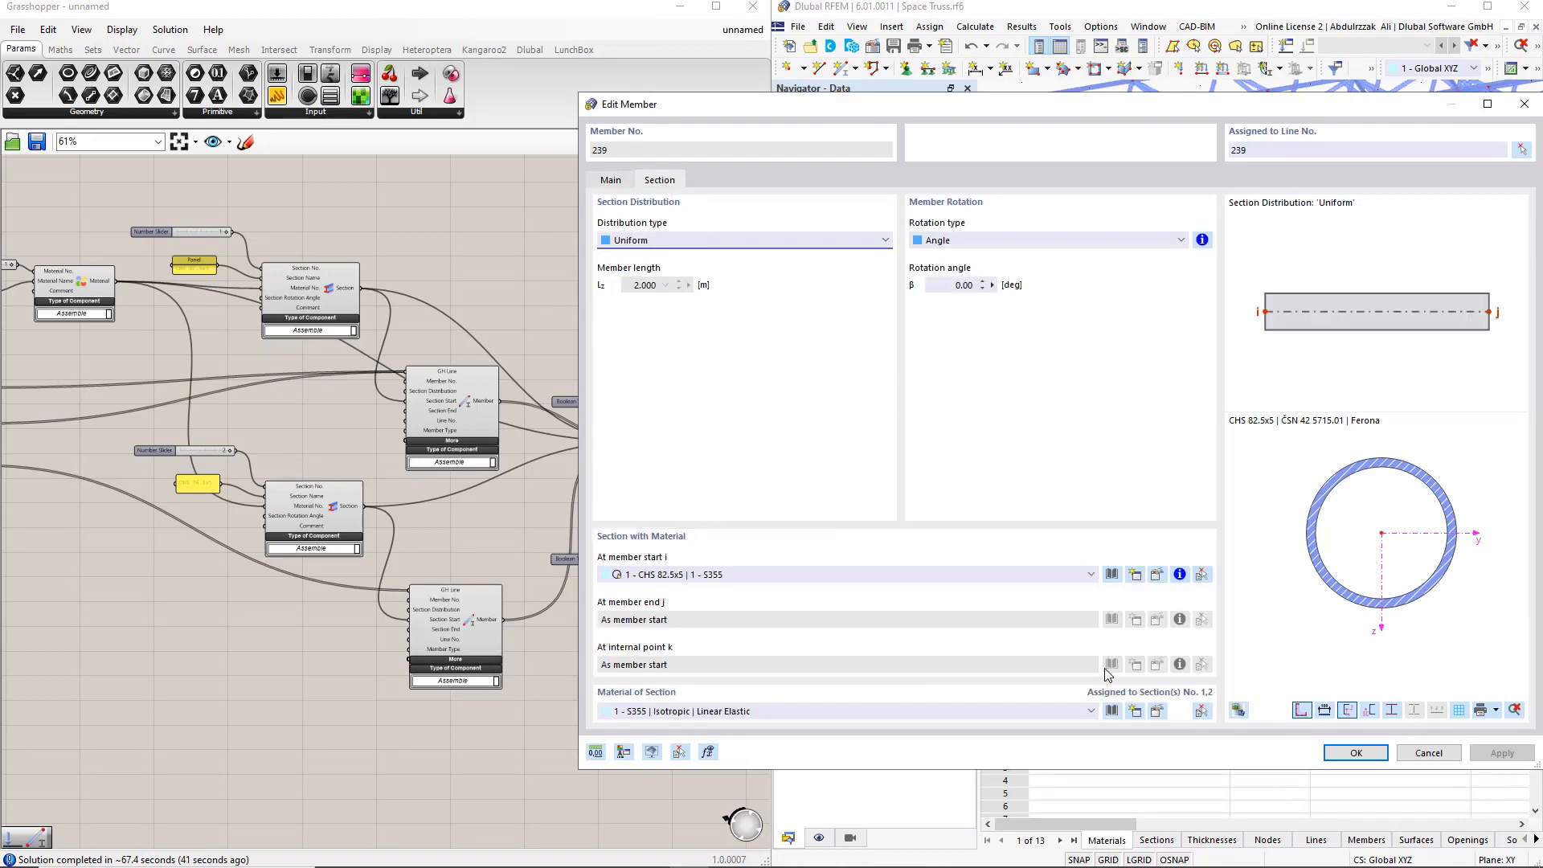
{"action": "left_click", "coordinate": [1427, 753]}
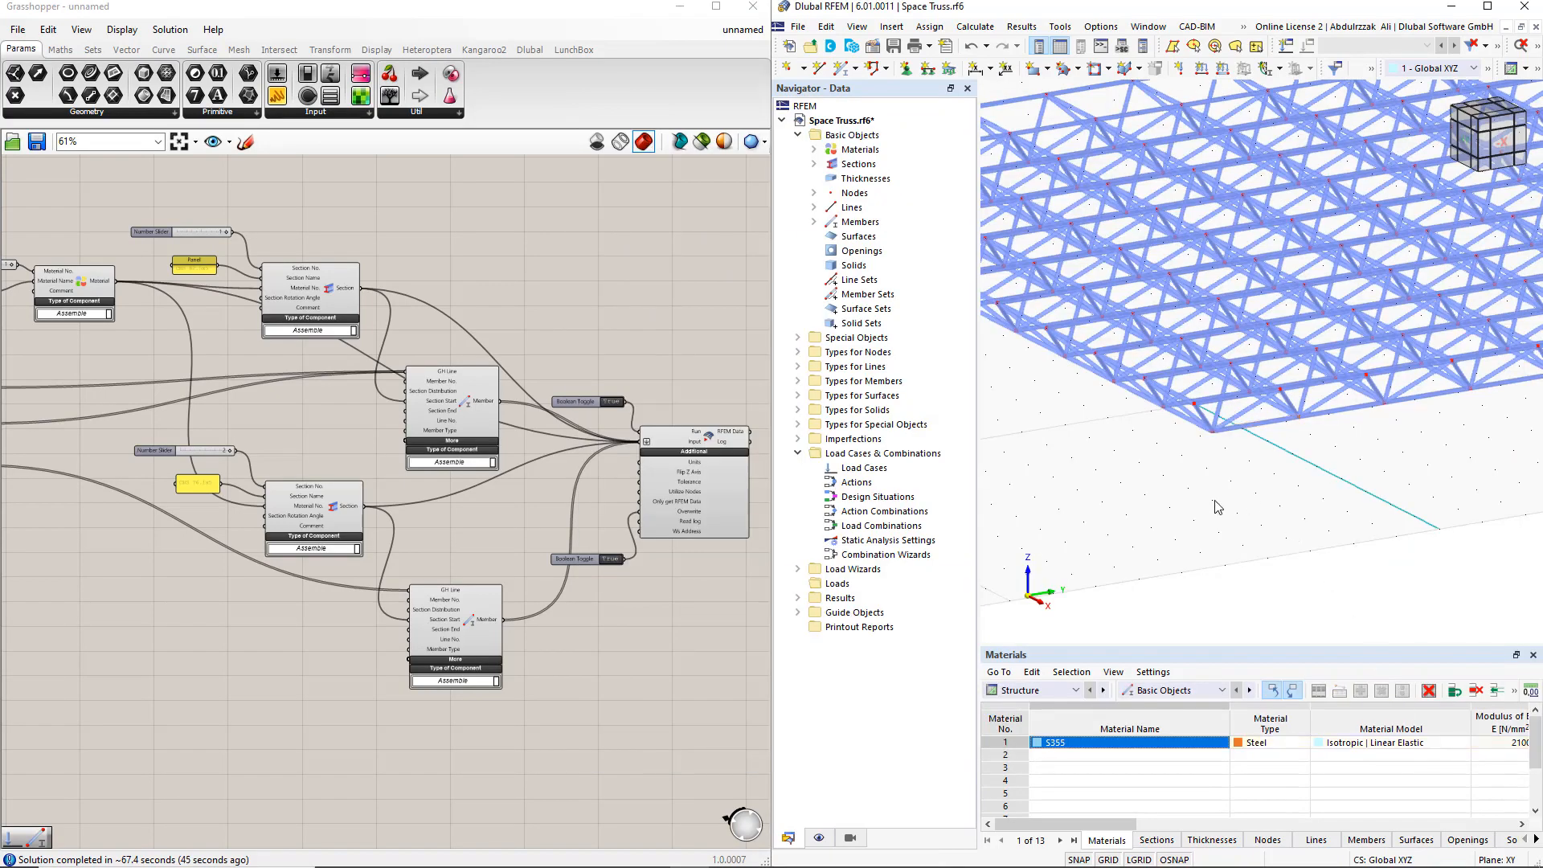
Examine the section and material assigned to a diagonal web member of the exported truss
{"action": "middle_click_drag", "start_coordinate": [1216, 502], "coordinate": [1281, 524], "text": "ctrl"}
{"action": "double_click", "coordinate": [1331, 435]}
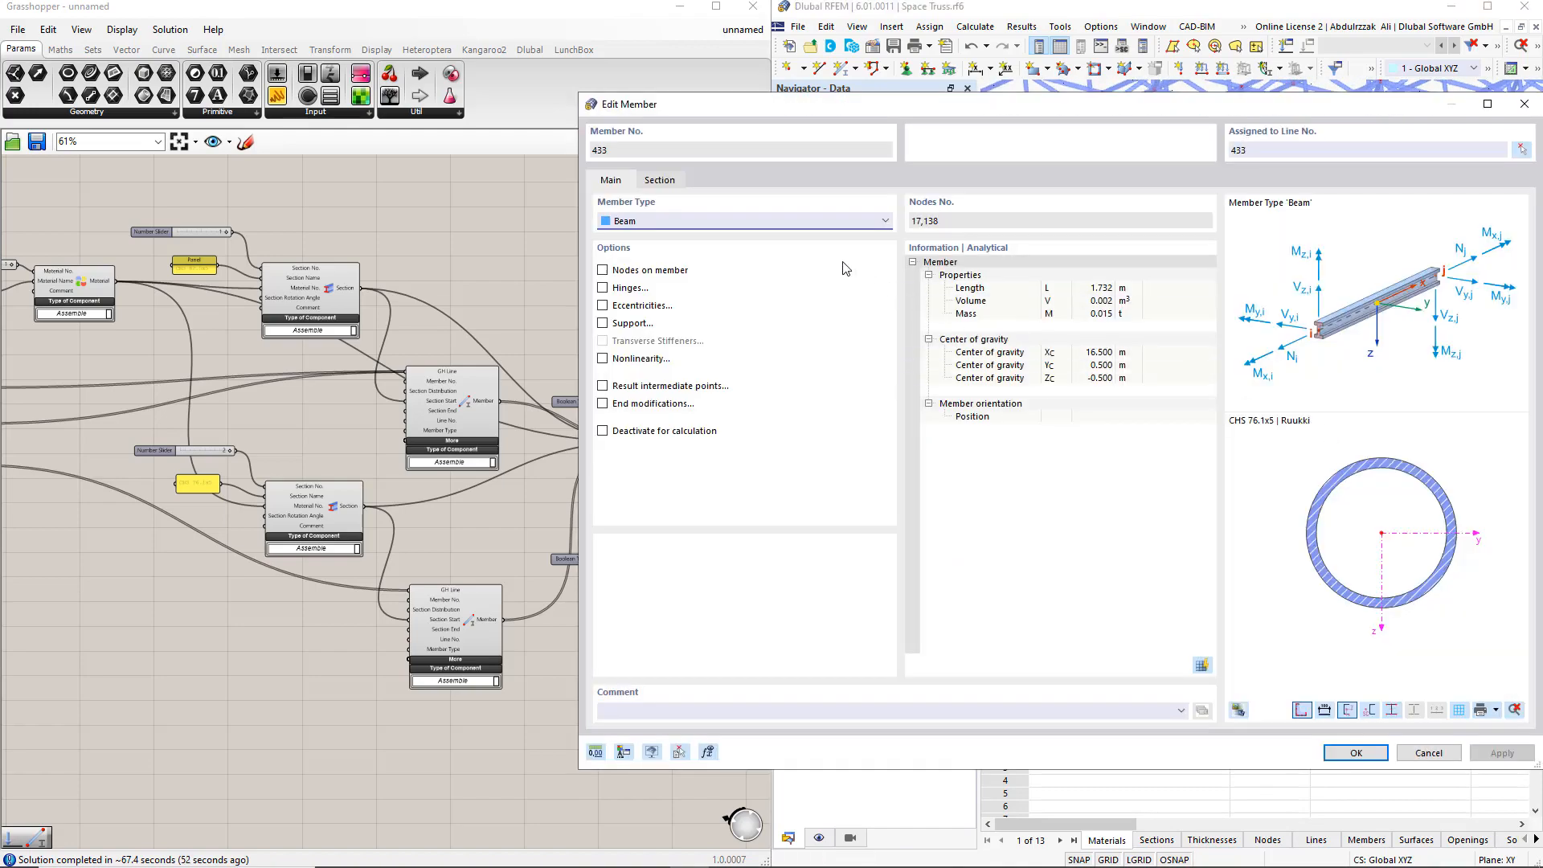
{"action": "left_click", "coordinate": [665, 182]}
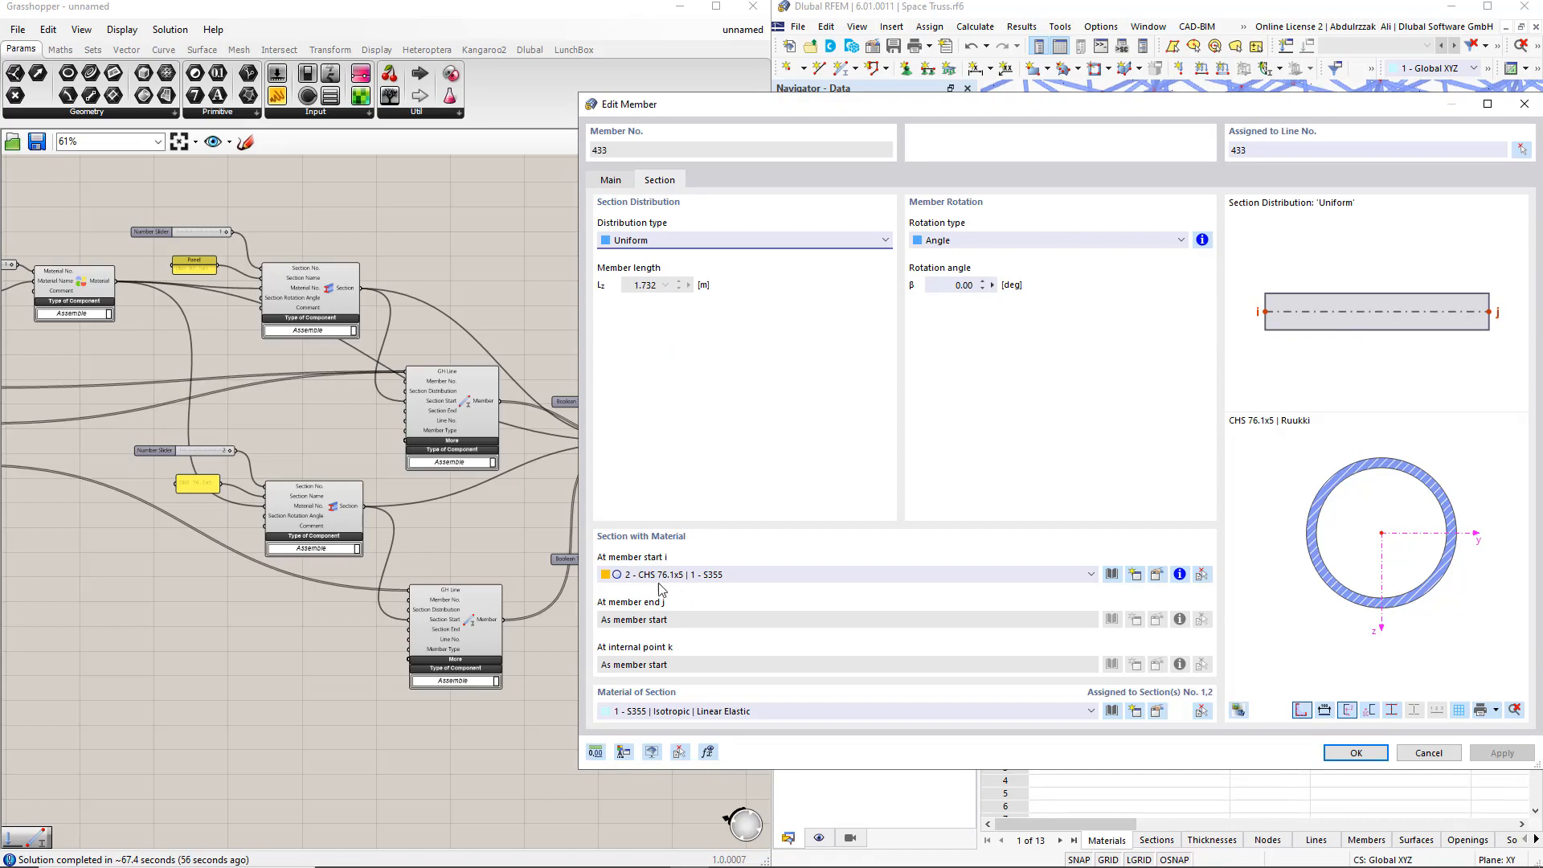
{"action": "left_click", "coordinate": [1429, 753]}
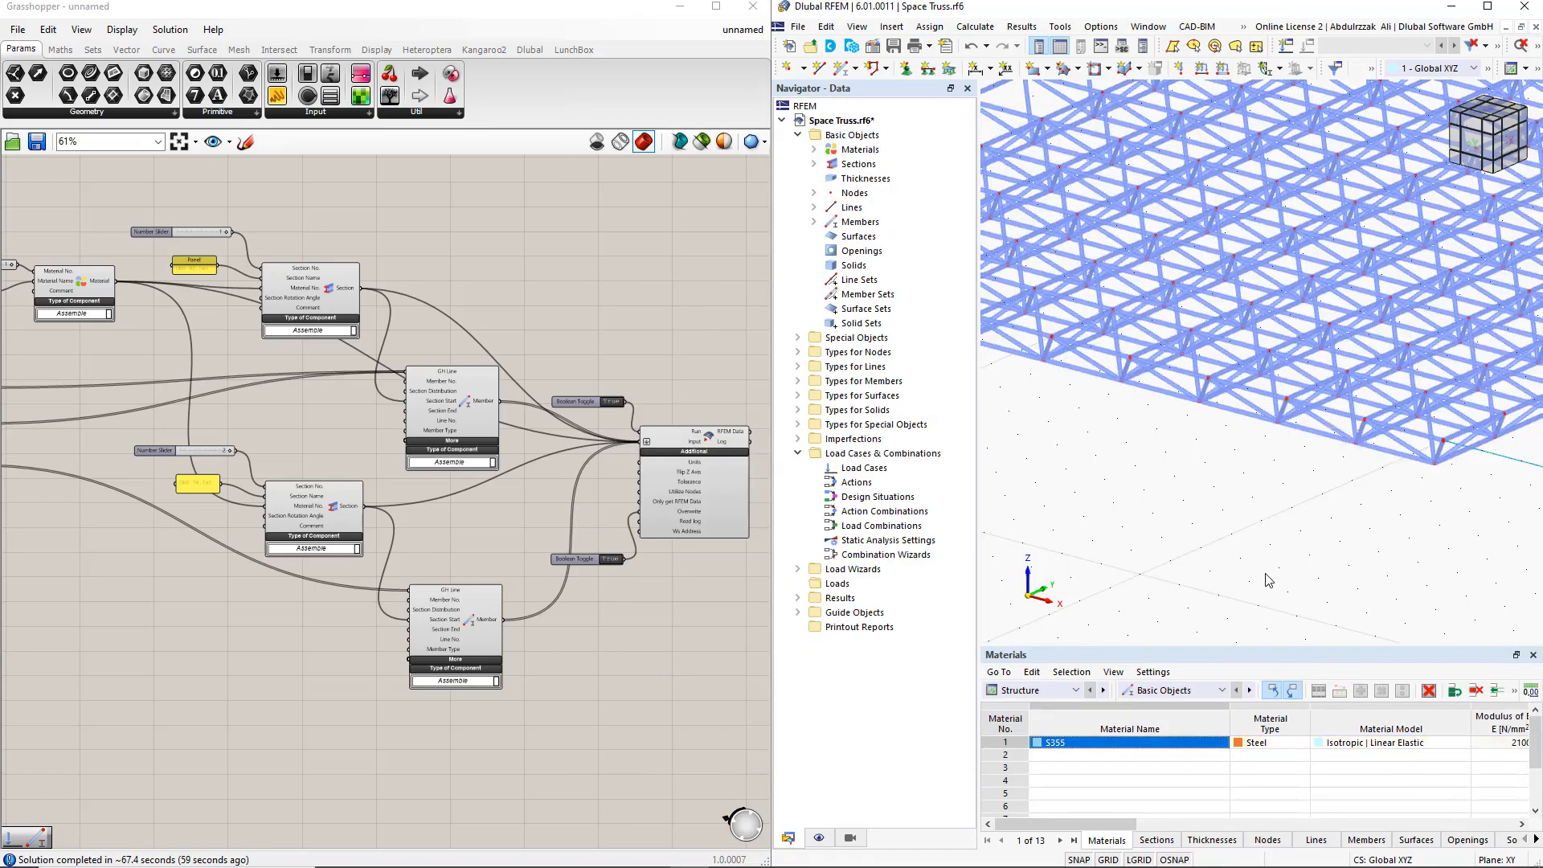
{"action": "scroll", "coordinate": [1268, 580], "scroll_direction": "down", "scroll_amount": 2}
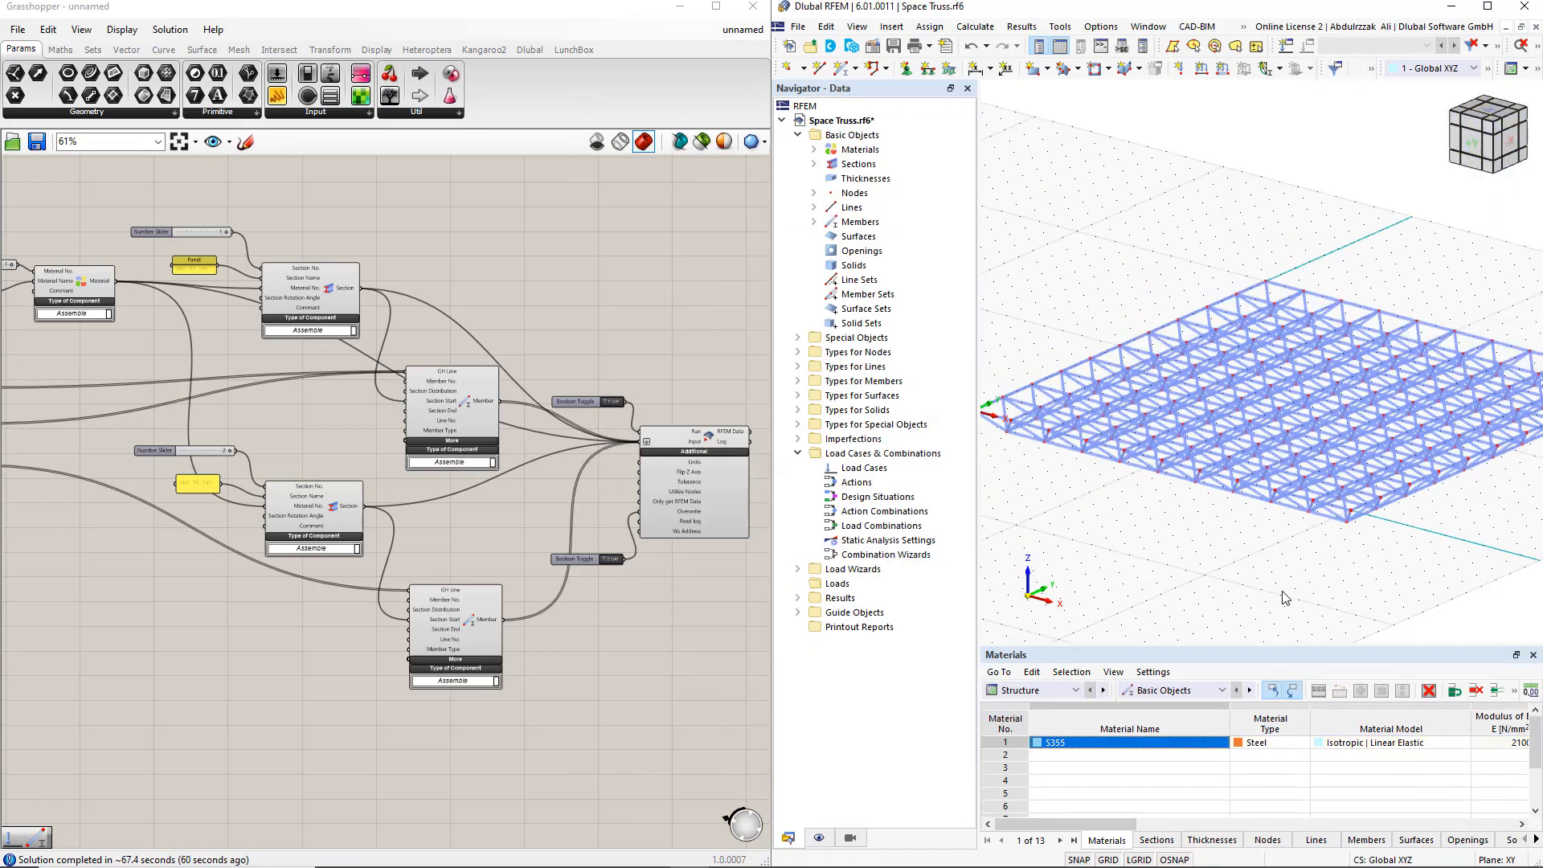